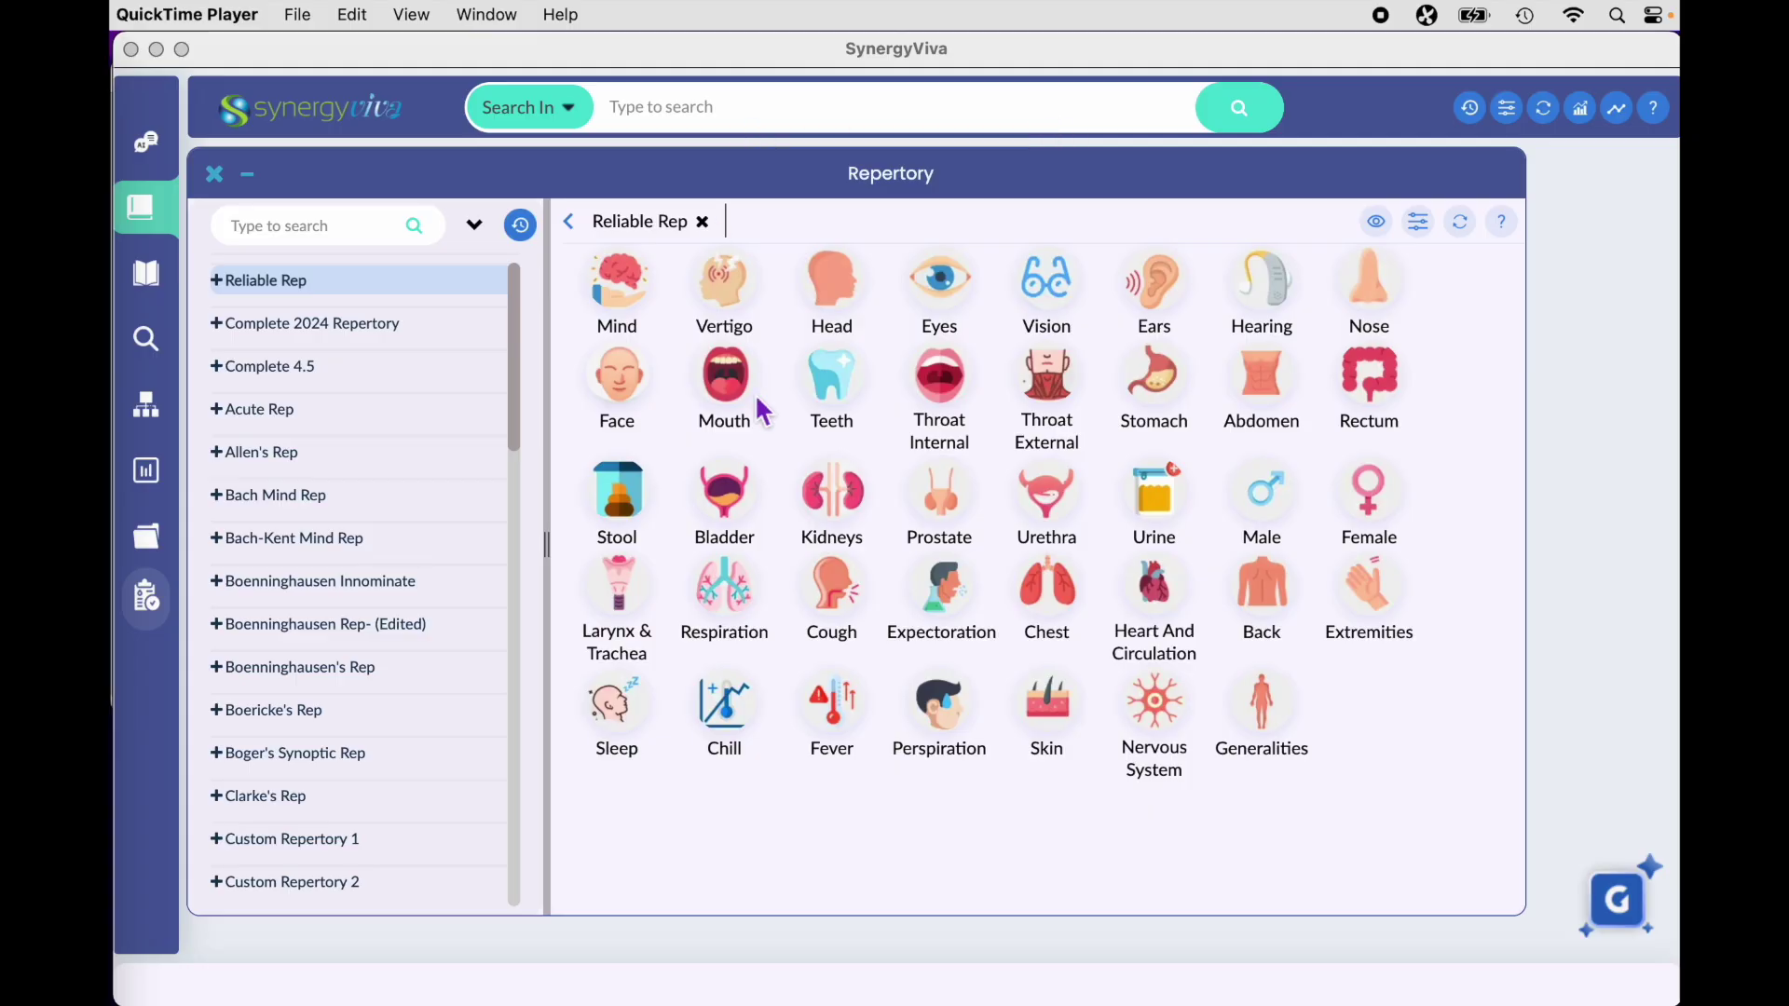
Step: Open the Reference Library, then bring the Patient Management System window up over it
{"action": "left_click", "coordinate": [165, 281]}
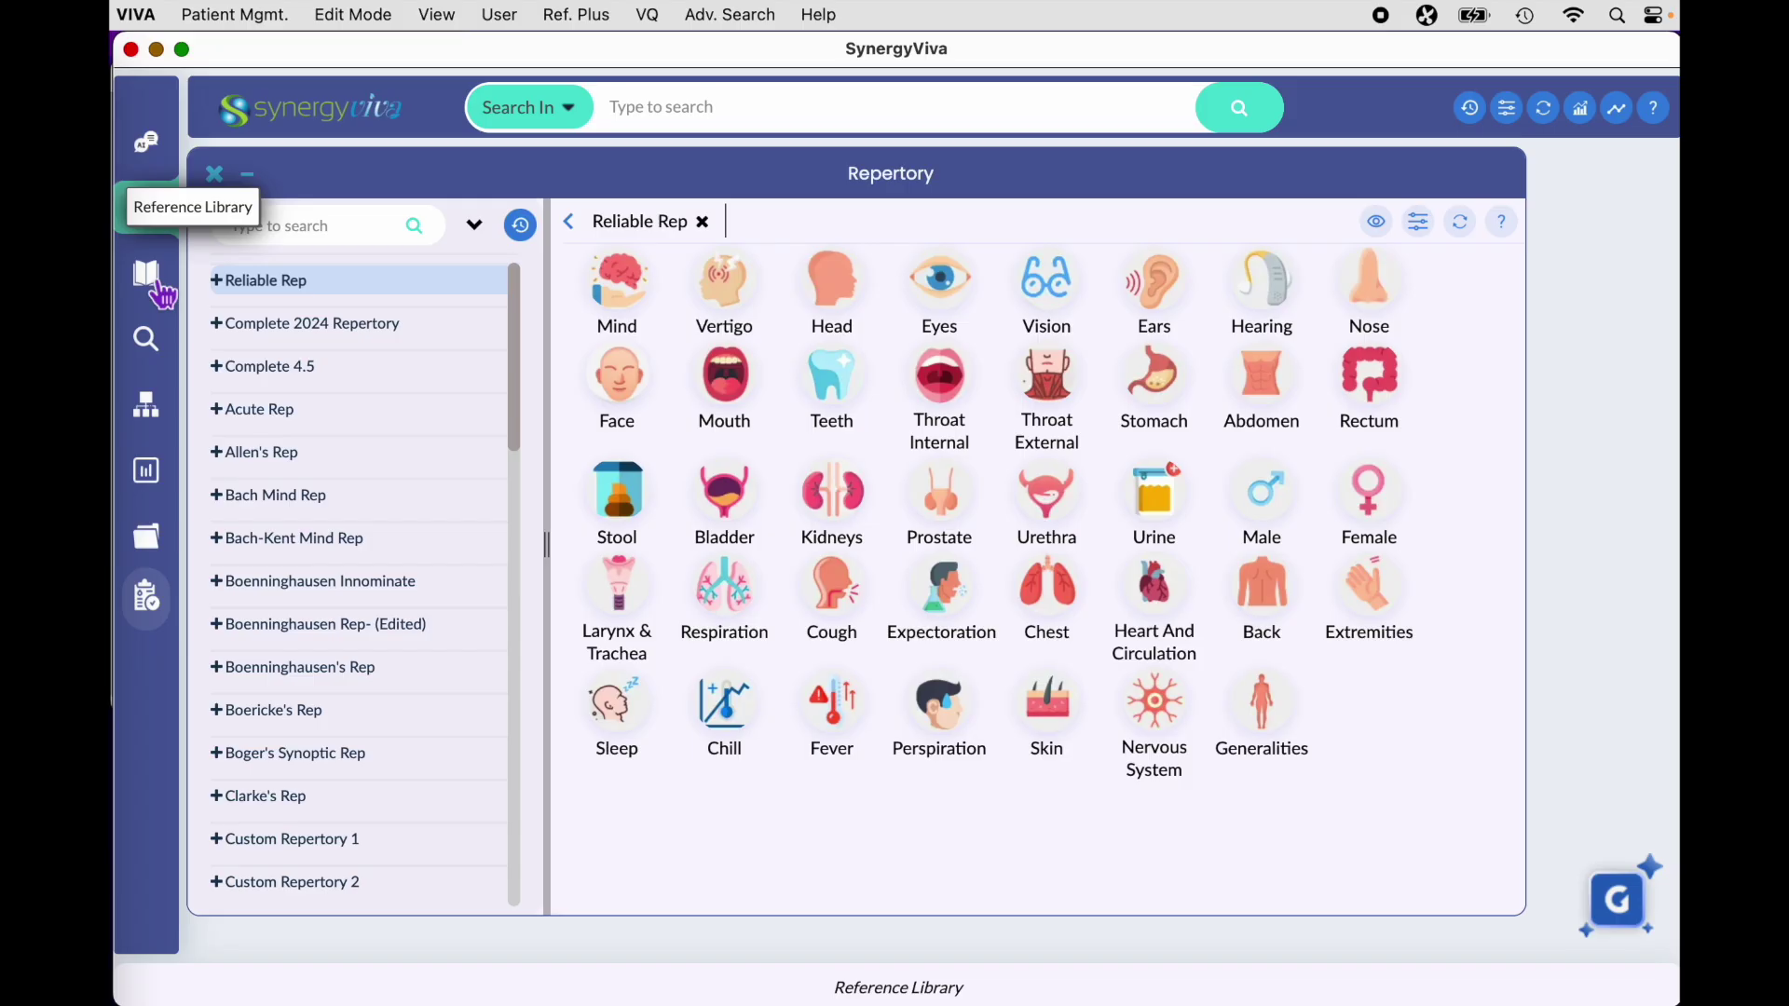
{"action": "left_click", "coordinate": [166, 281]}
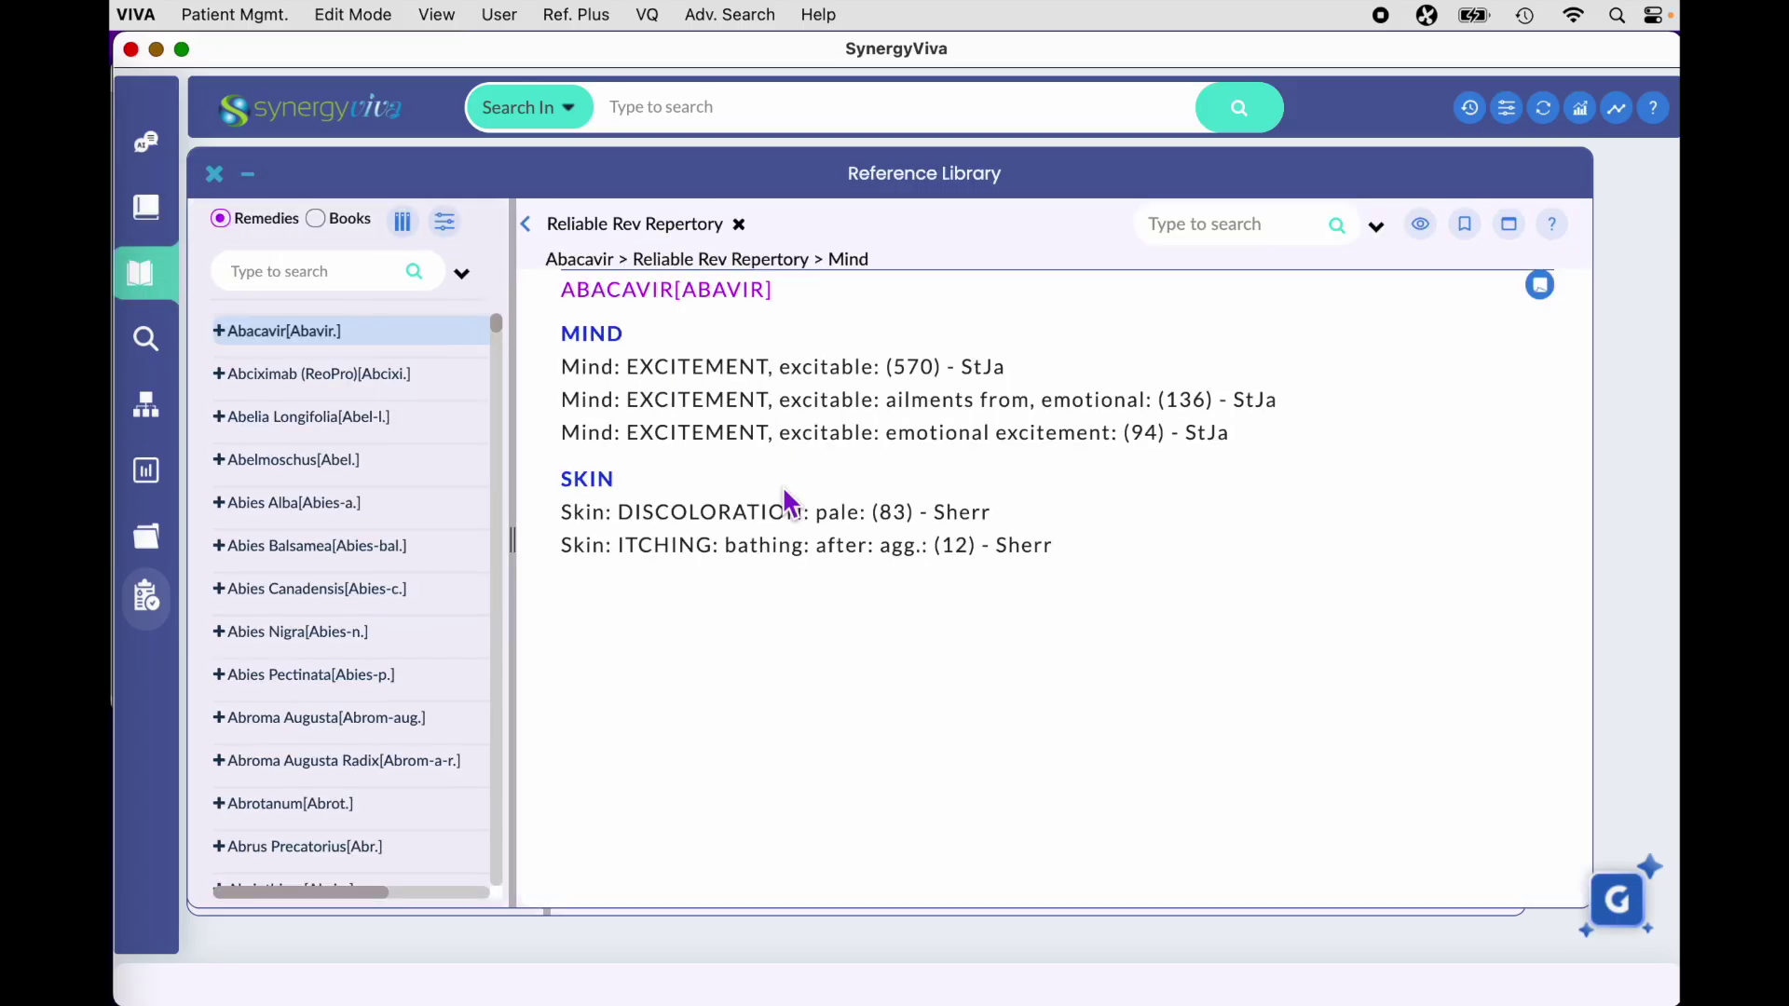
{"action": "left_click", "coordinate": [156, 546]}
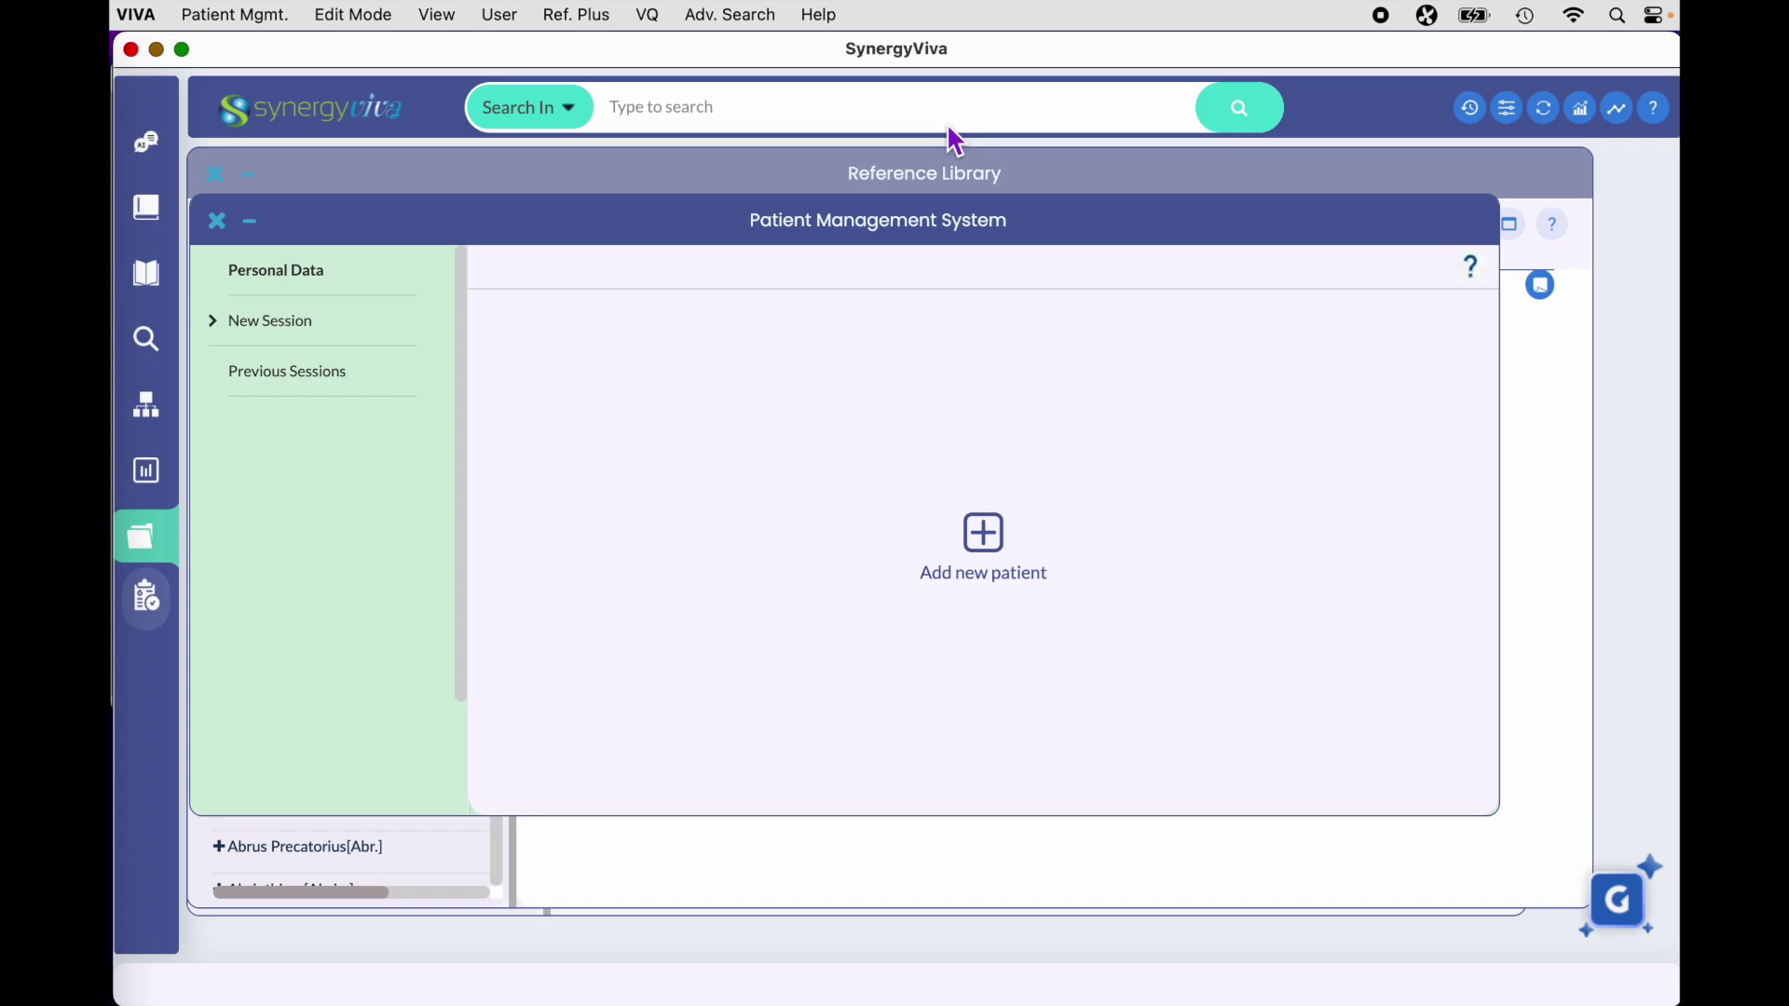
{"action": "left_click", "coordinate": [570, 113]}
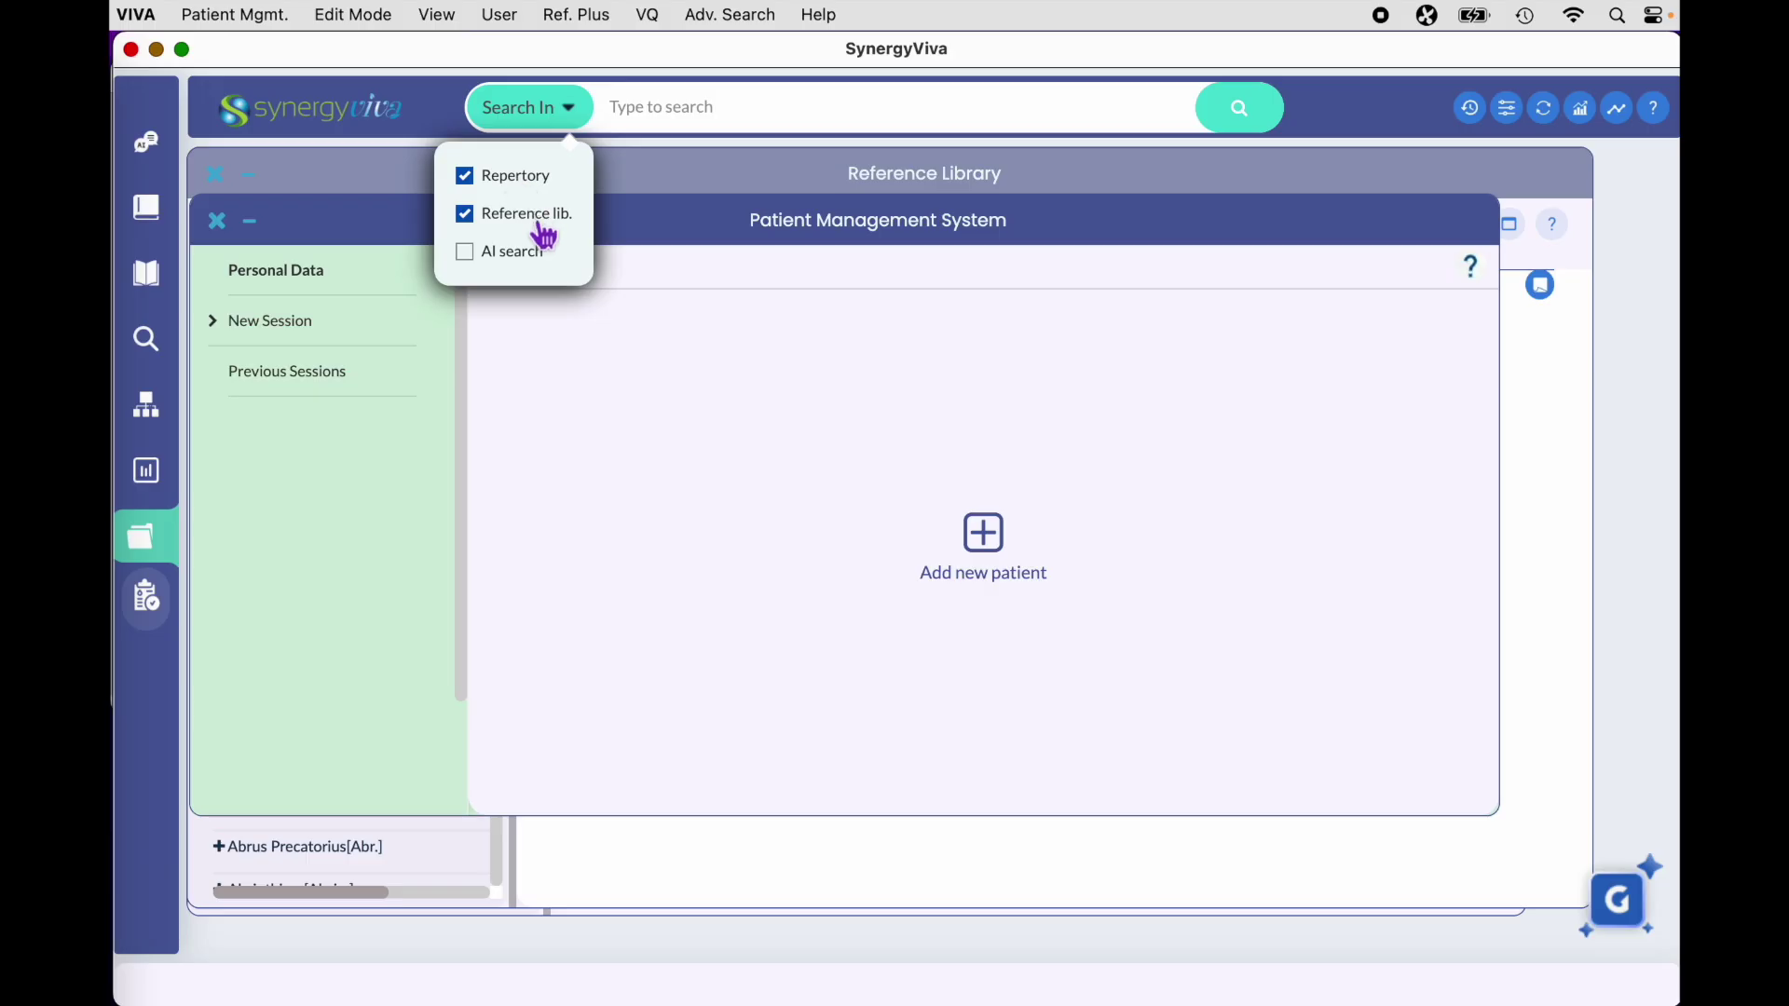
{"action": "left_click", "coordinate": [474, 223]}
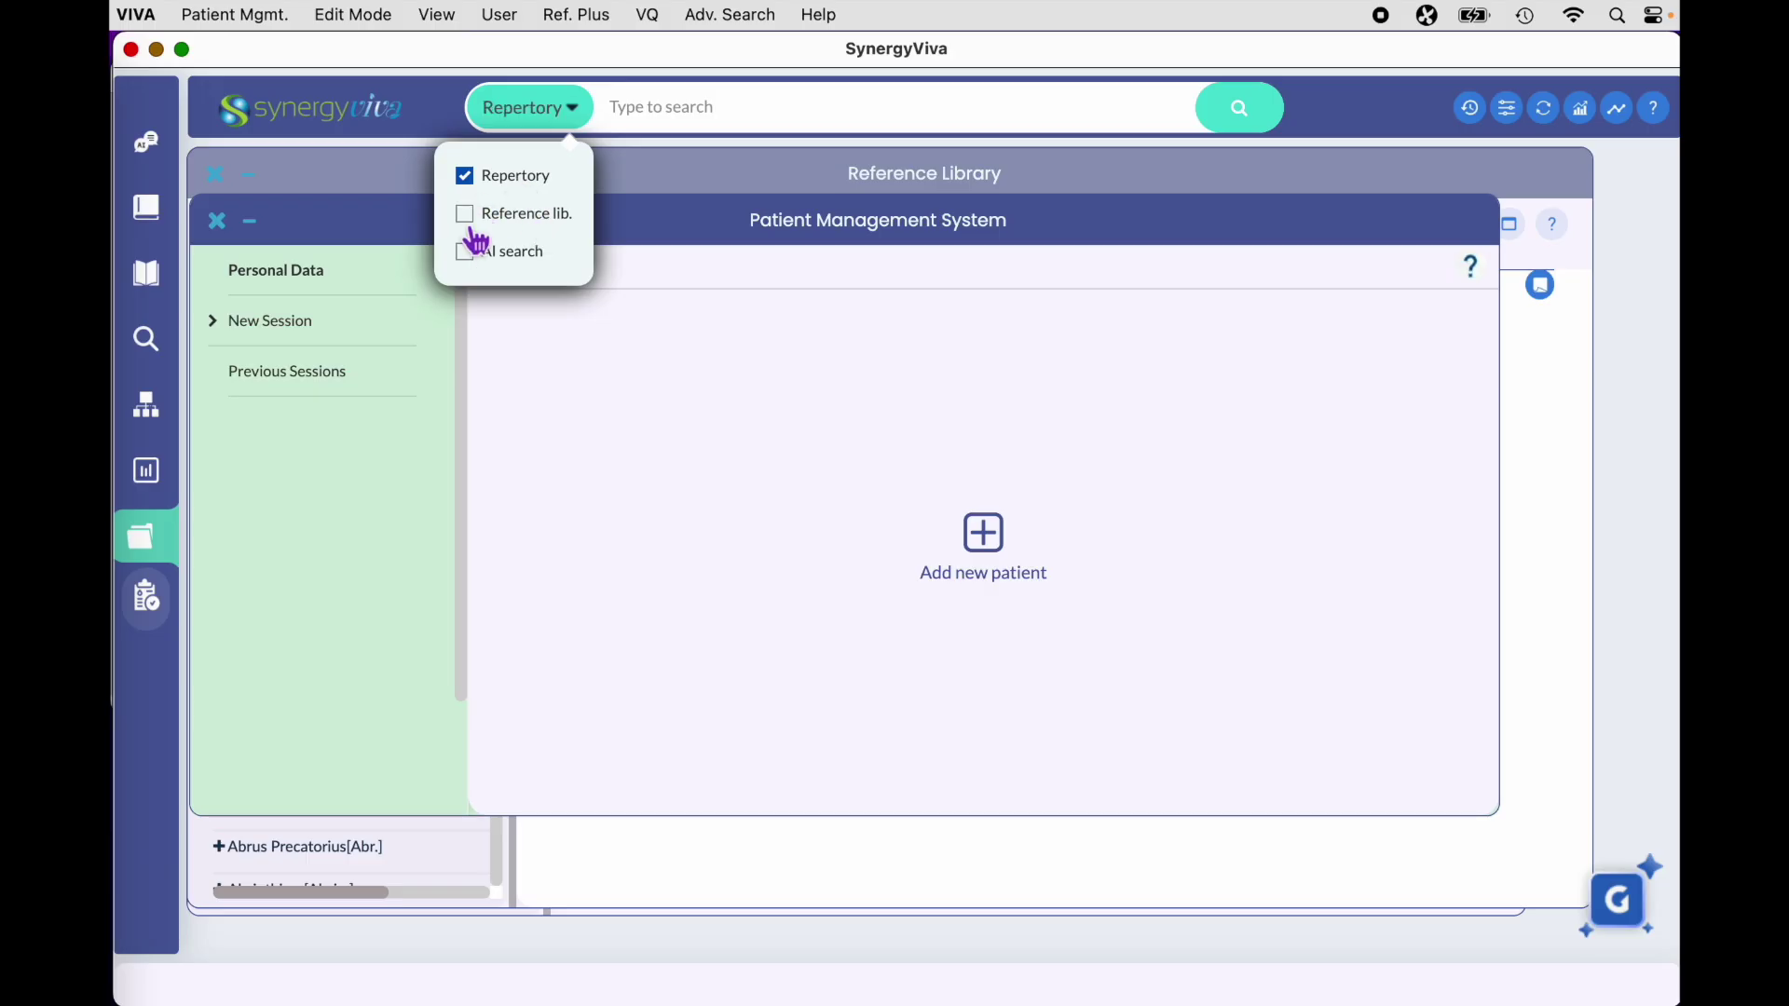
{"action": "left_click", "coordinate": [473, 224]}
{"action": "left_click", "coordinate": [477, 181]}
{"action": "left_click", "coordinate": [476, 262]}
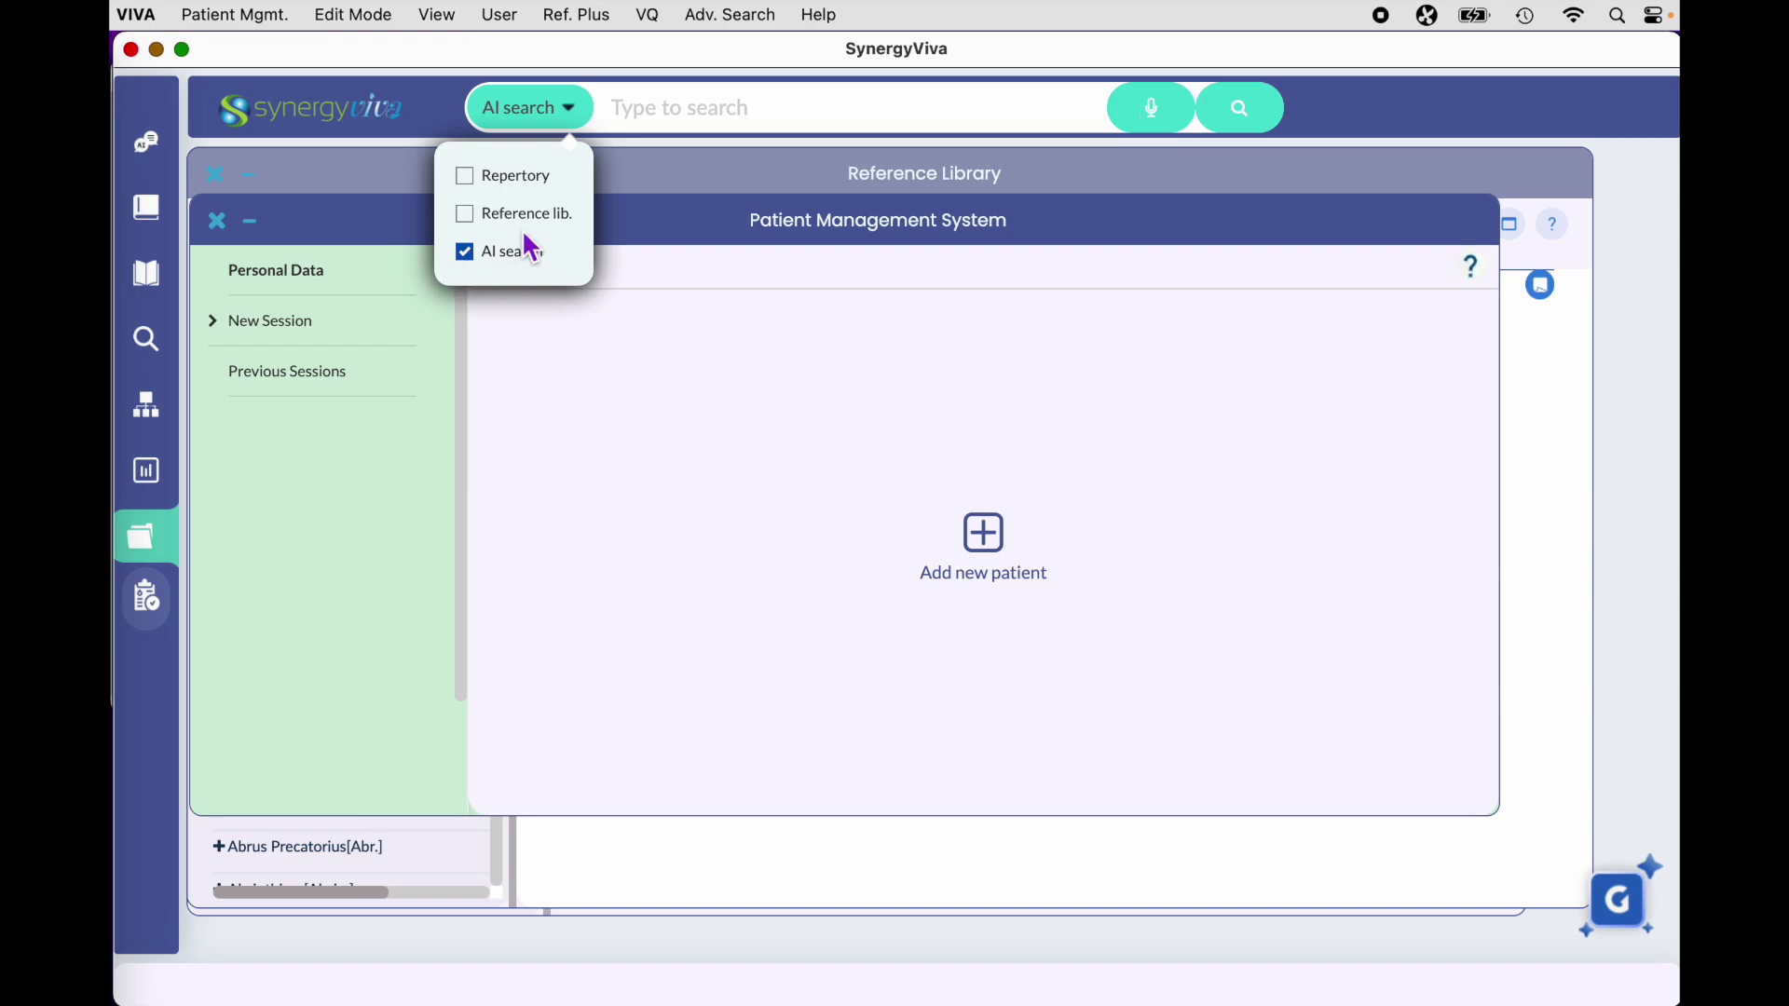
{"action": "left_click", "coordinate": [480, 261]}
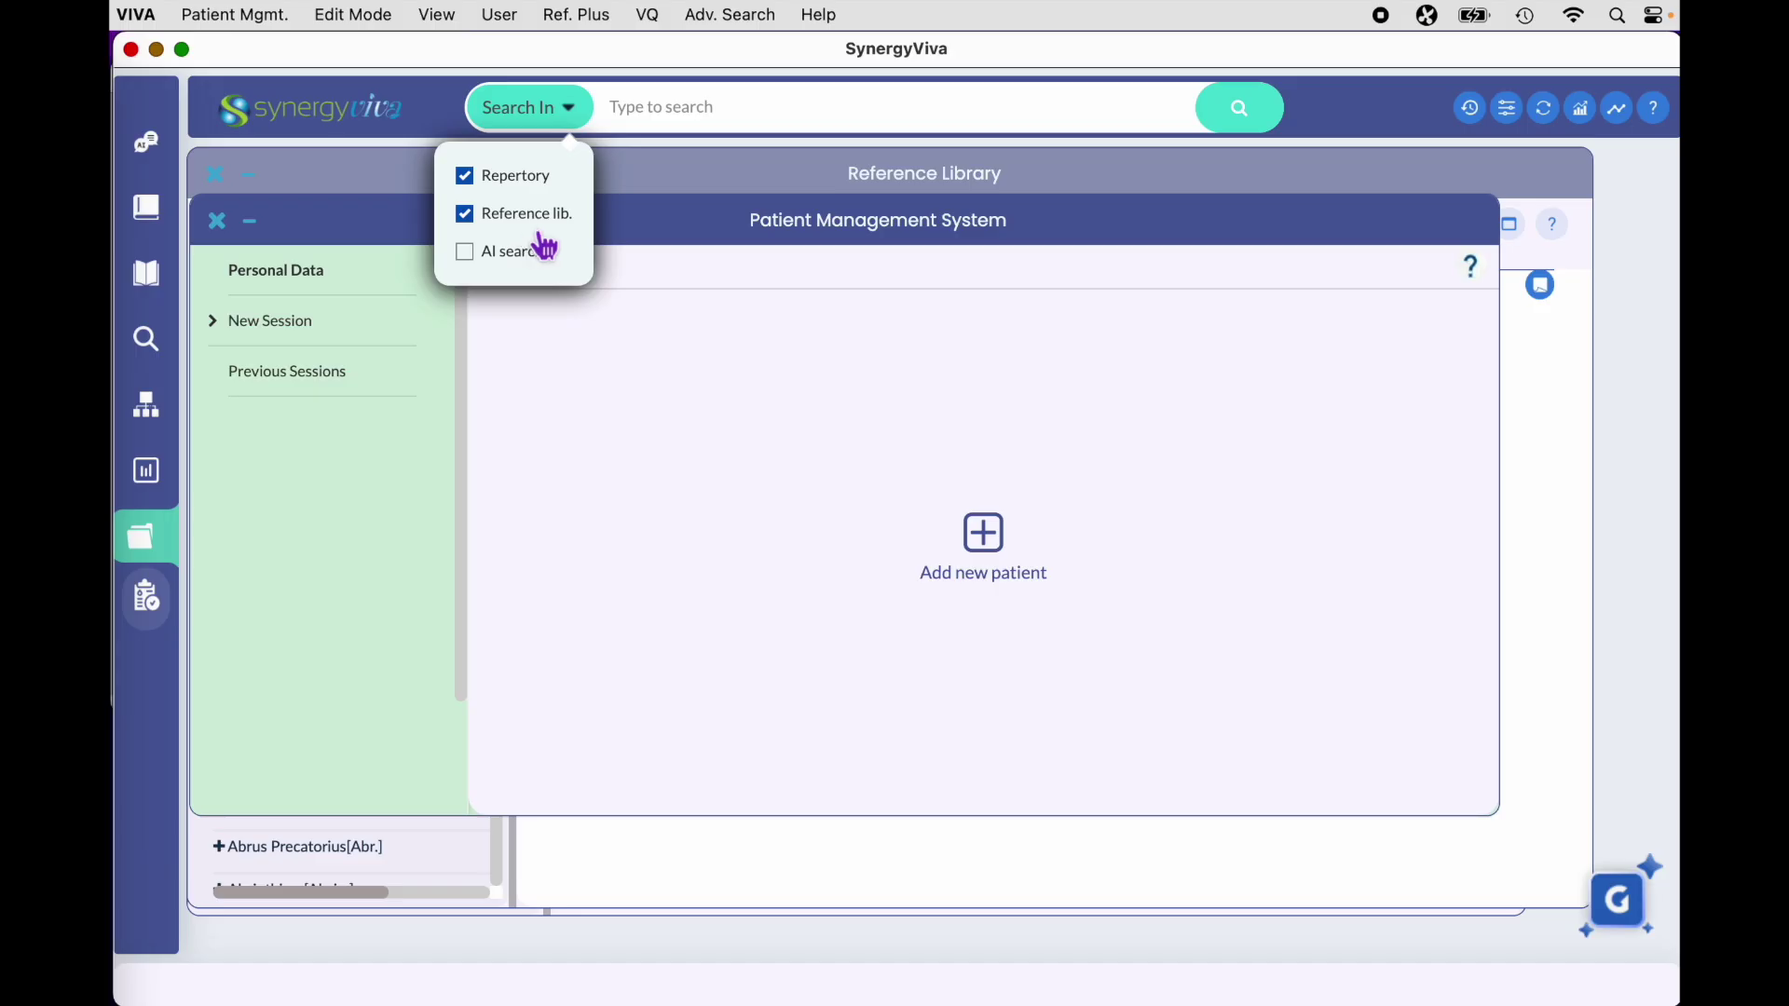
{"action": "left_click", "coordinate": [669, 121]}
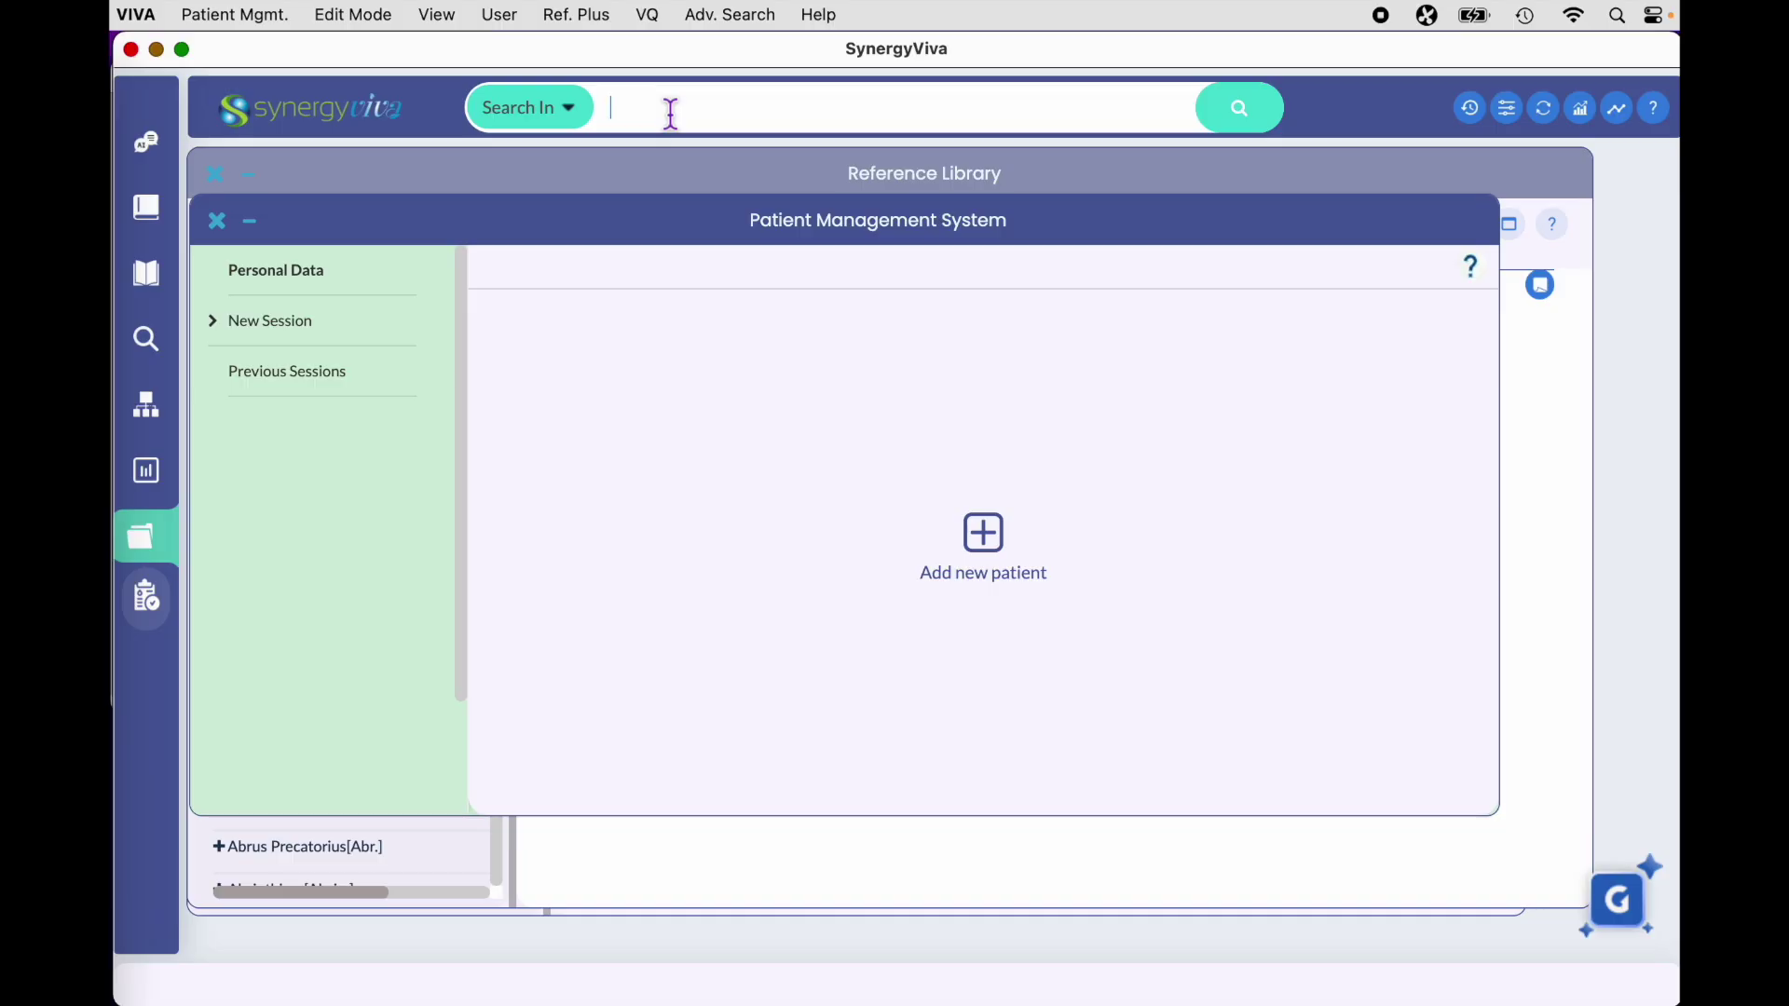
{"action": "left_click", "coordinate": [579, 121]}
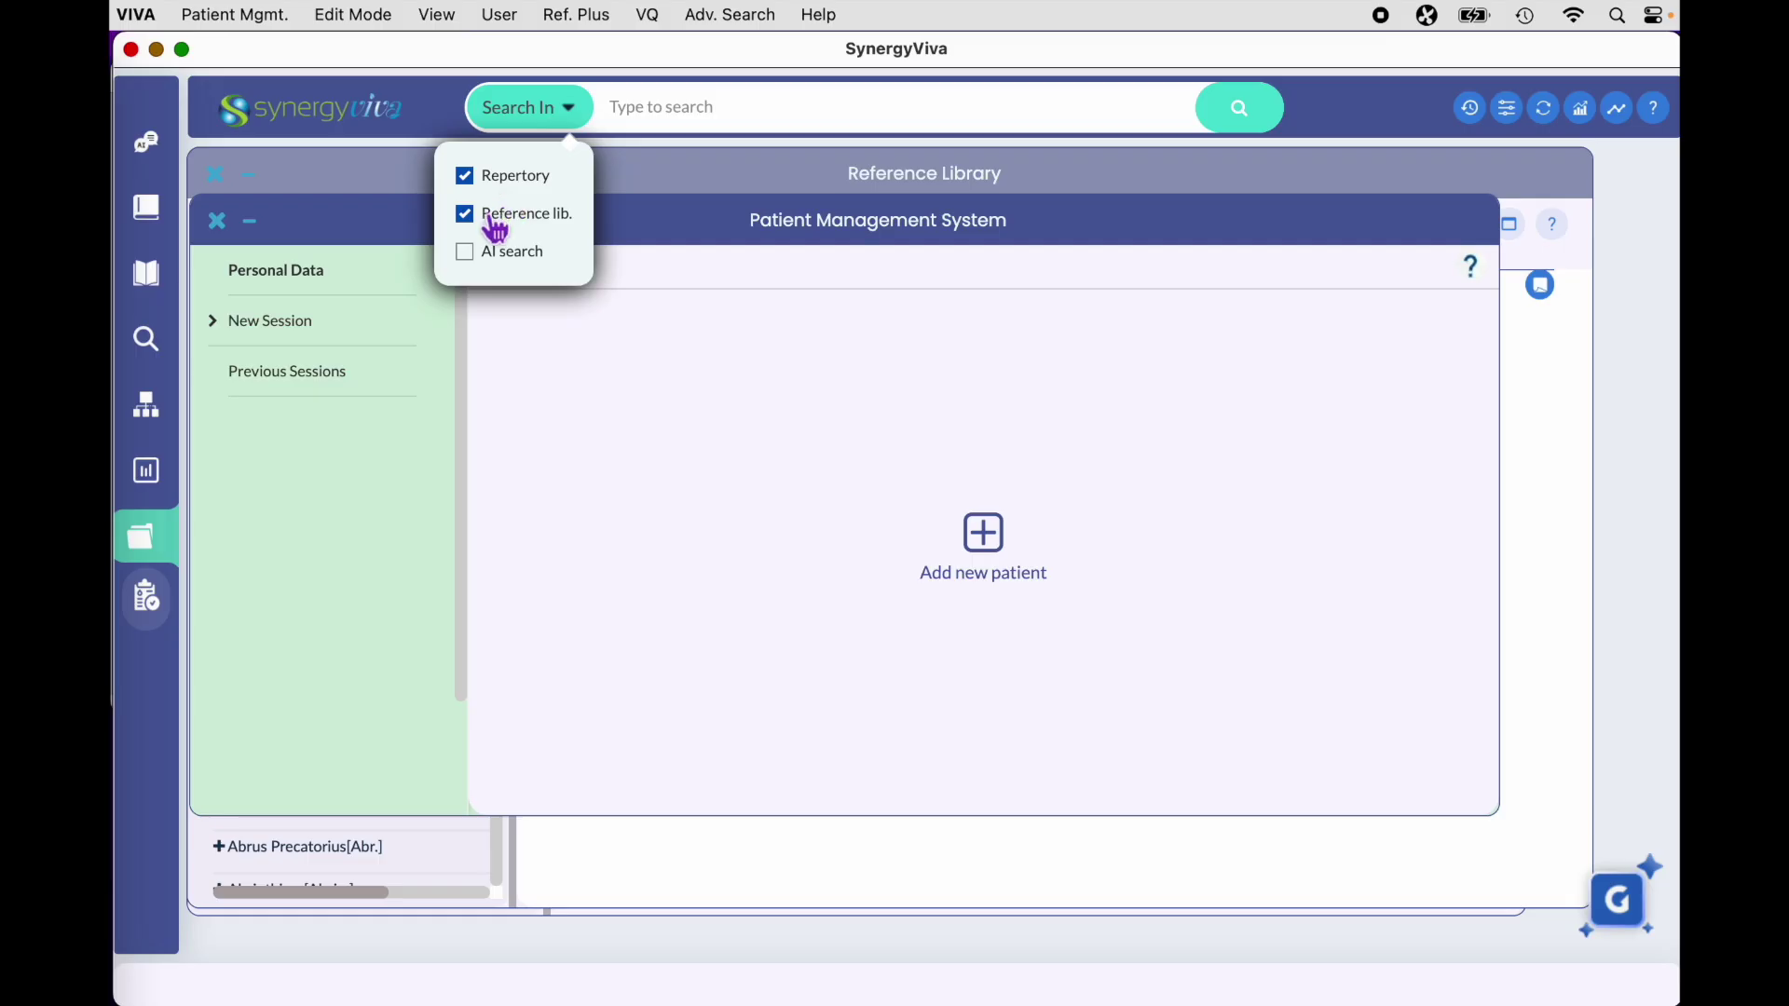
{"action": "left_click", "coordinate": [652, 121]}
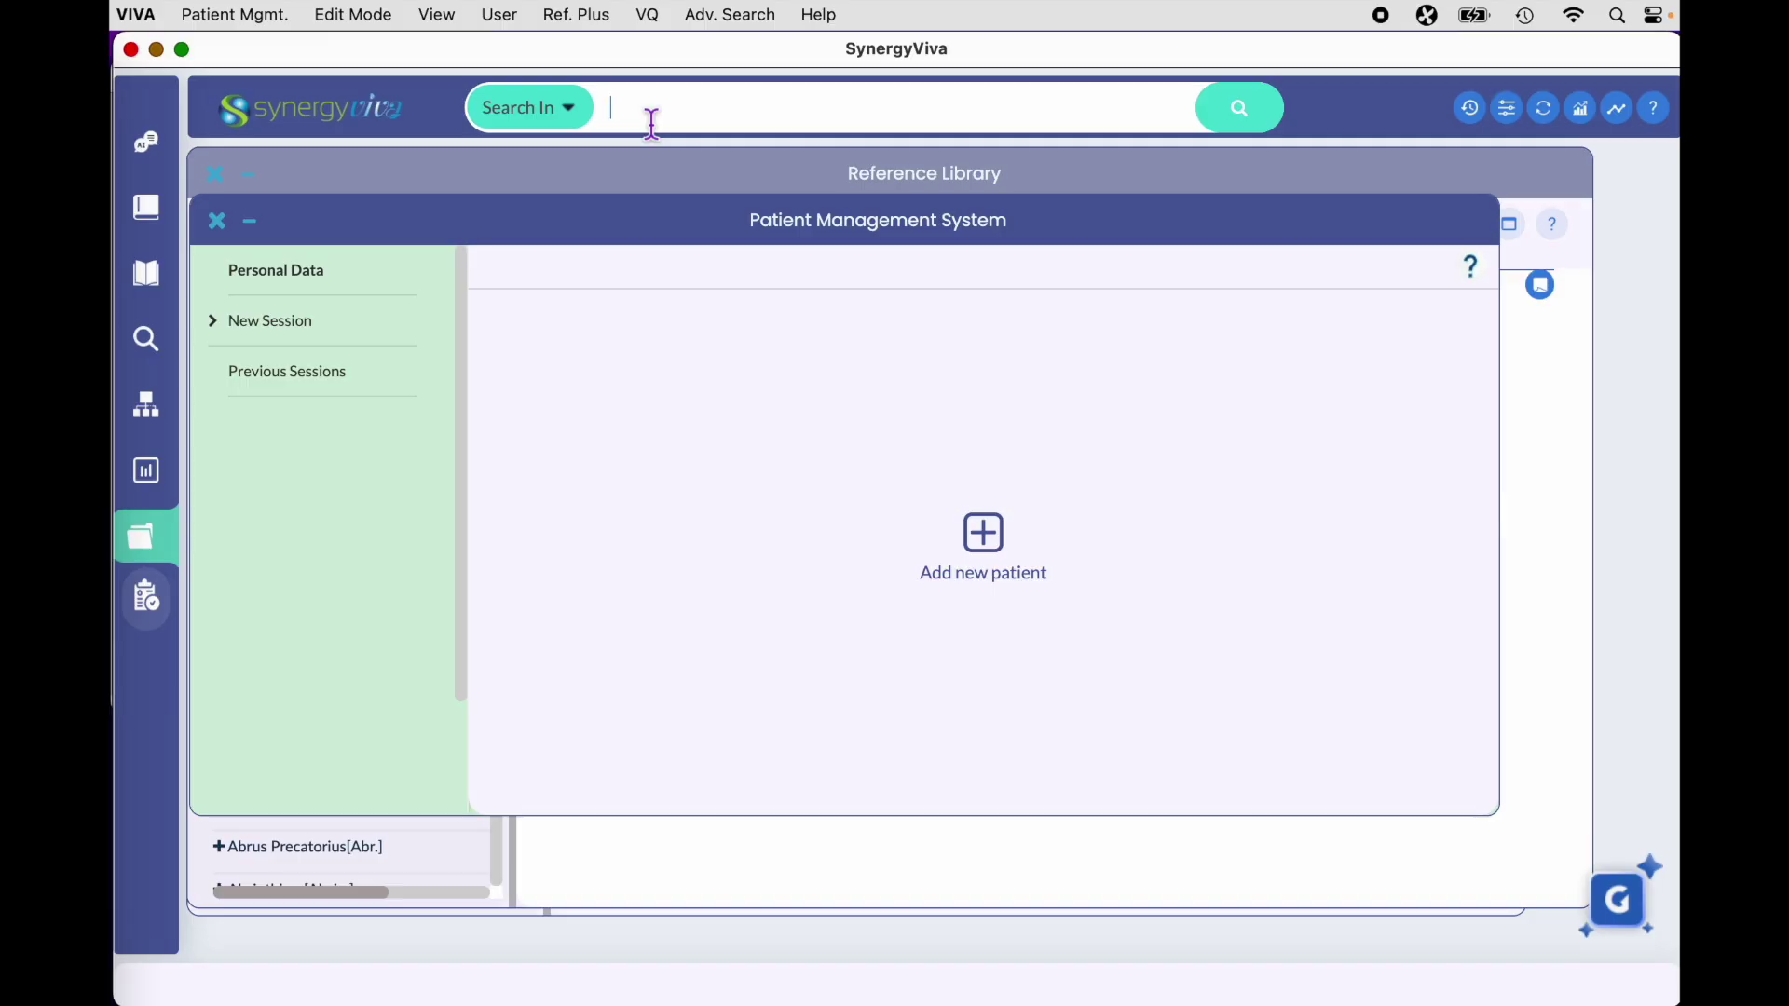
Step: Run a global search for 'fear dark'
{"action": "type", "text": "fear dark"}
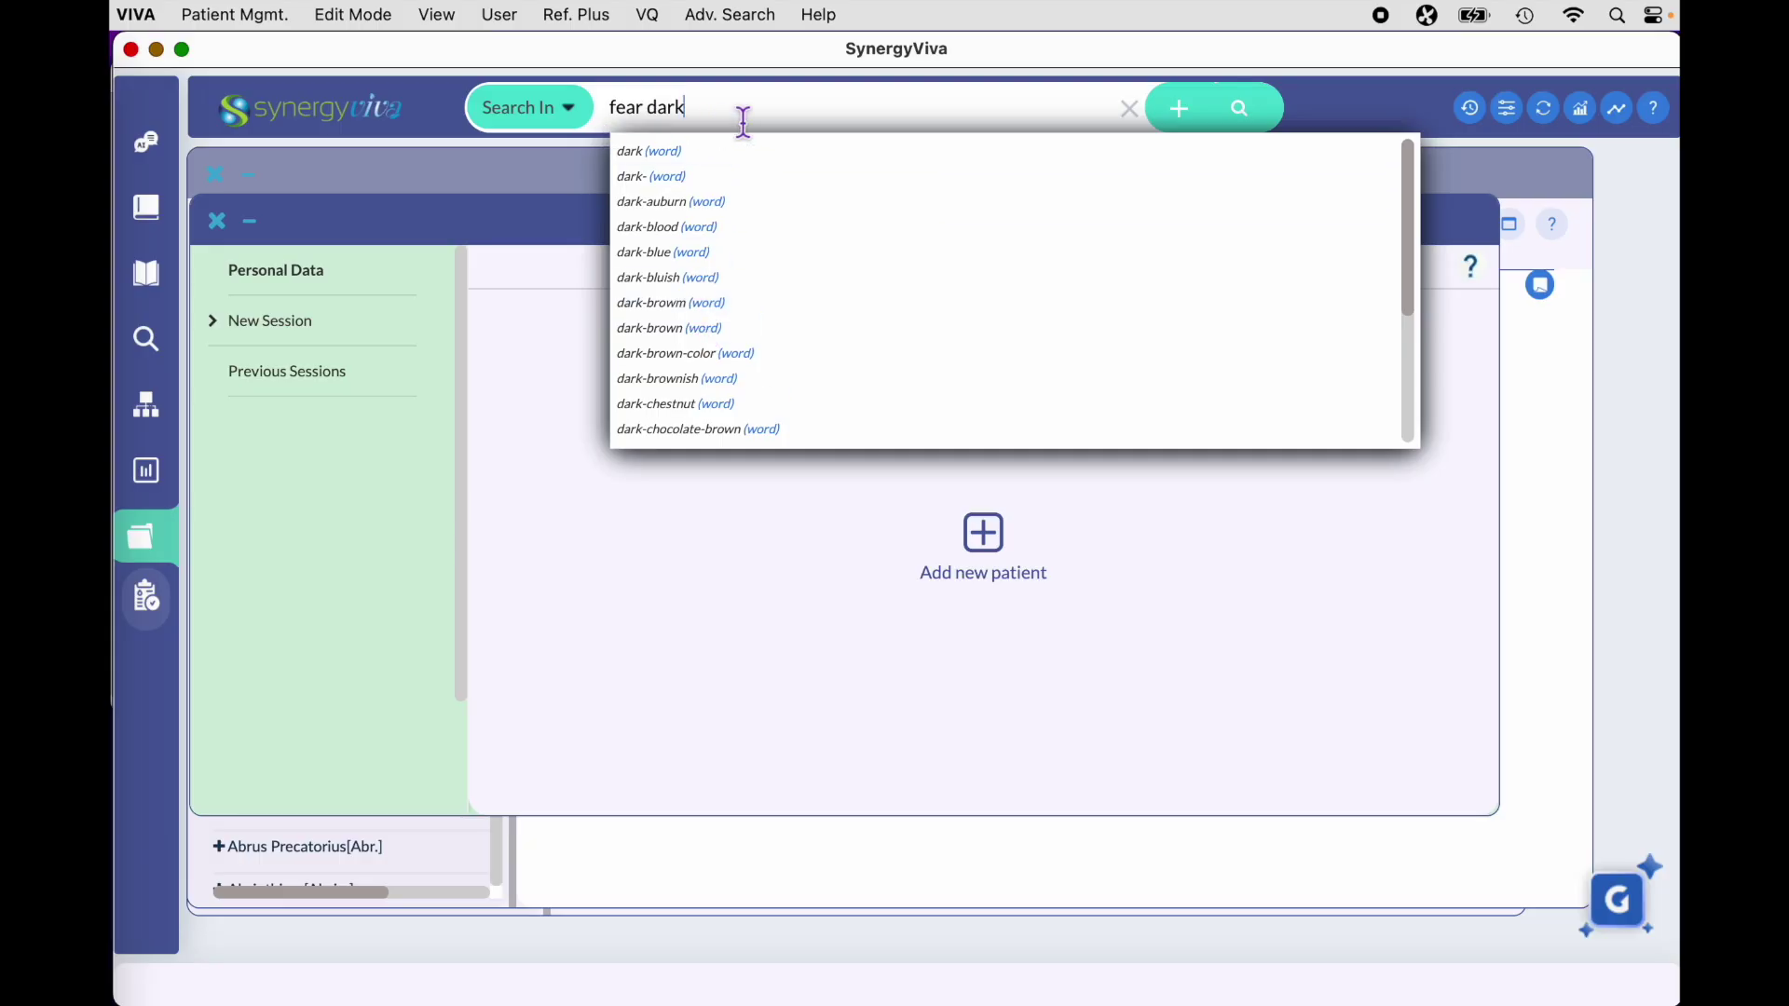
{"action": "left_click", "coordinate": [1248, 115]}
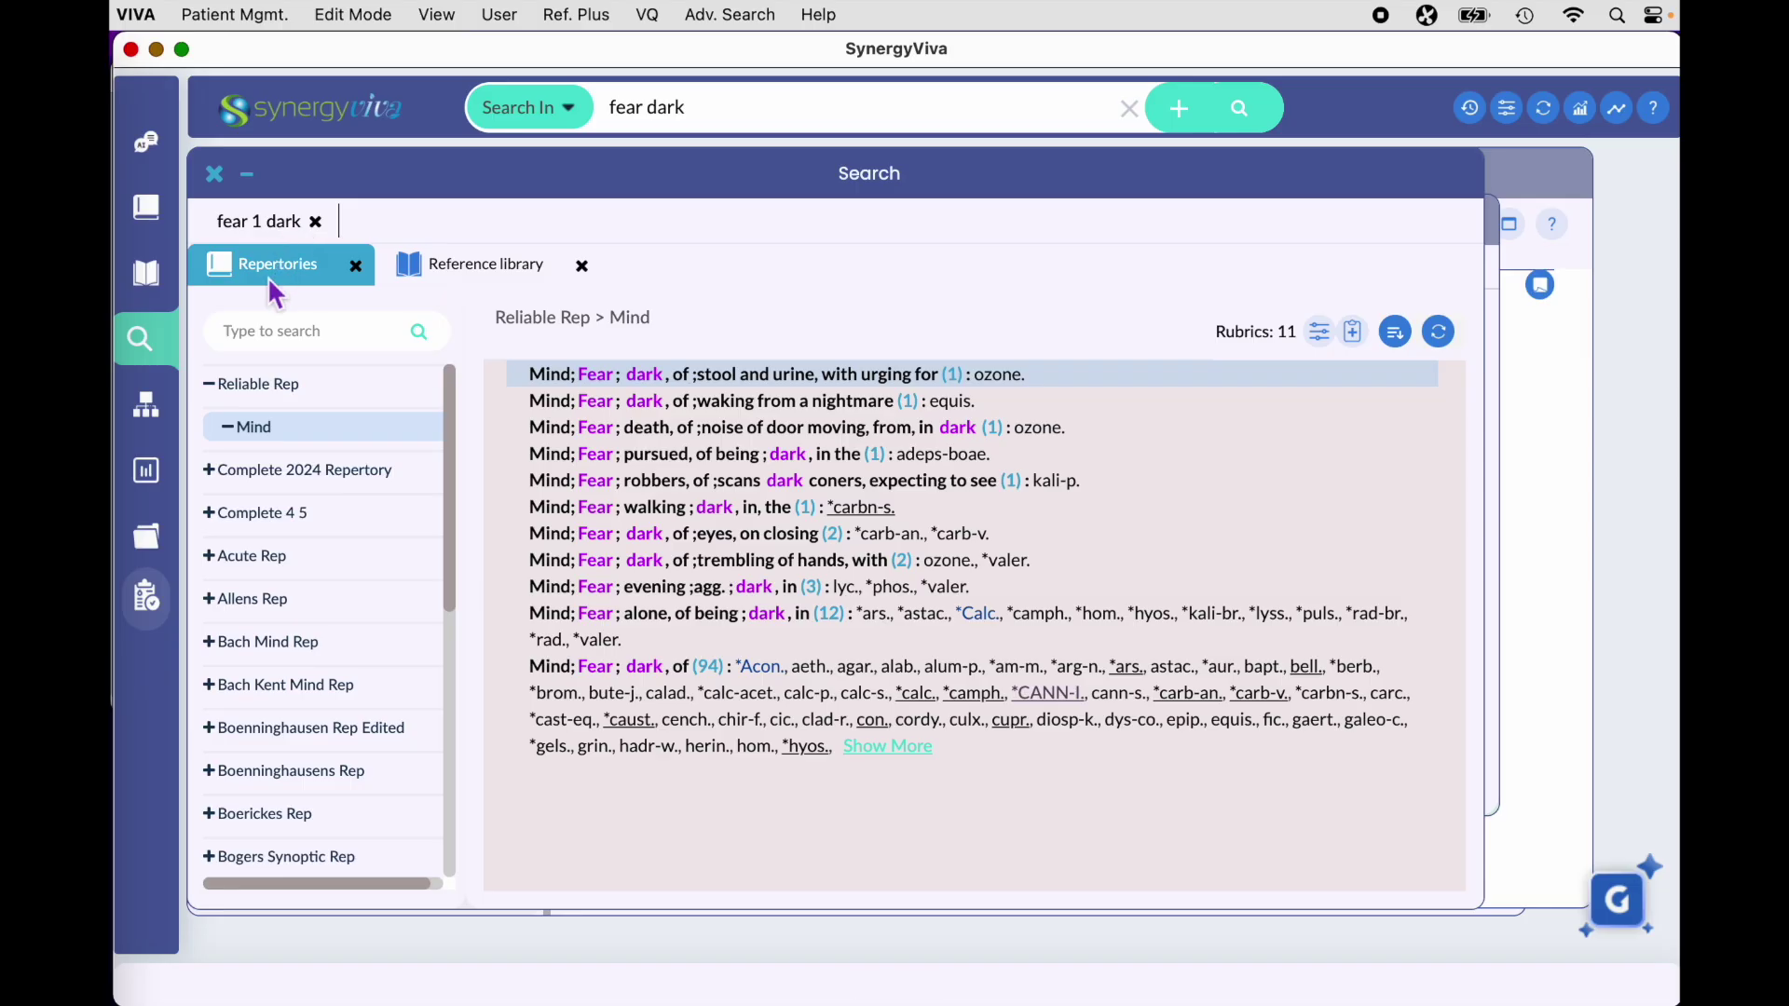
{"action": "left_click", "coordinate": [508, 270]}
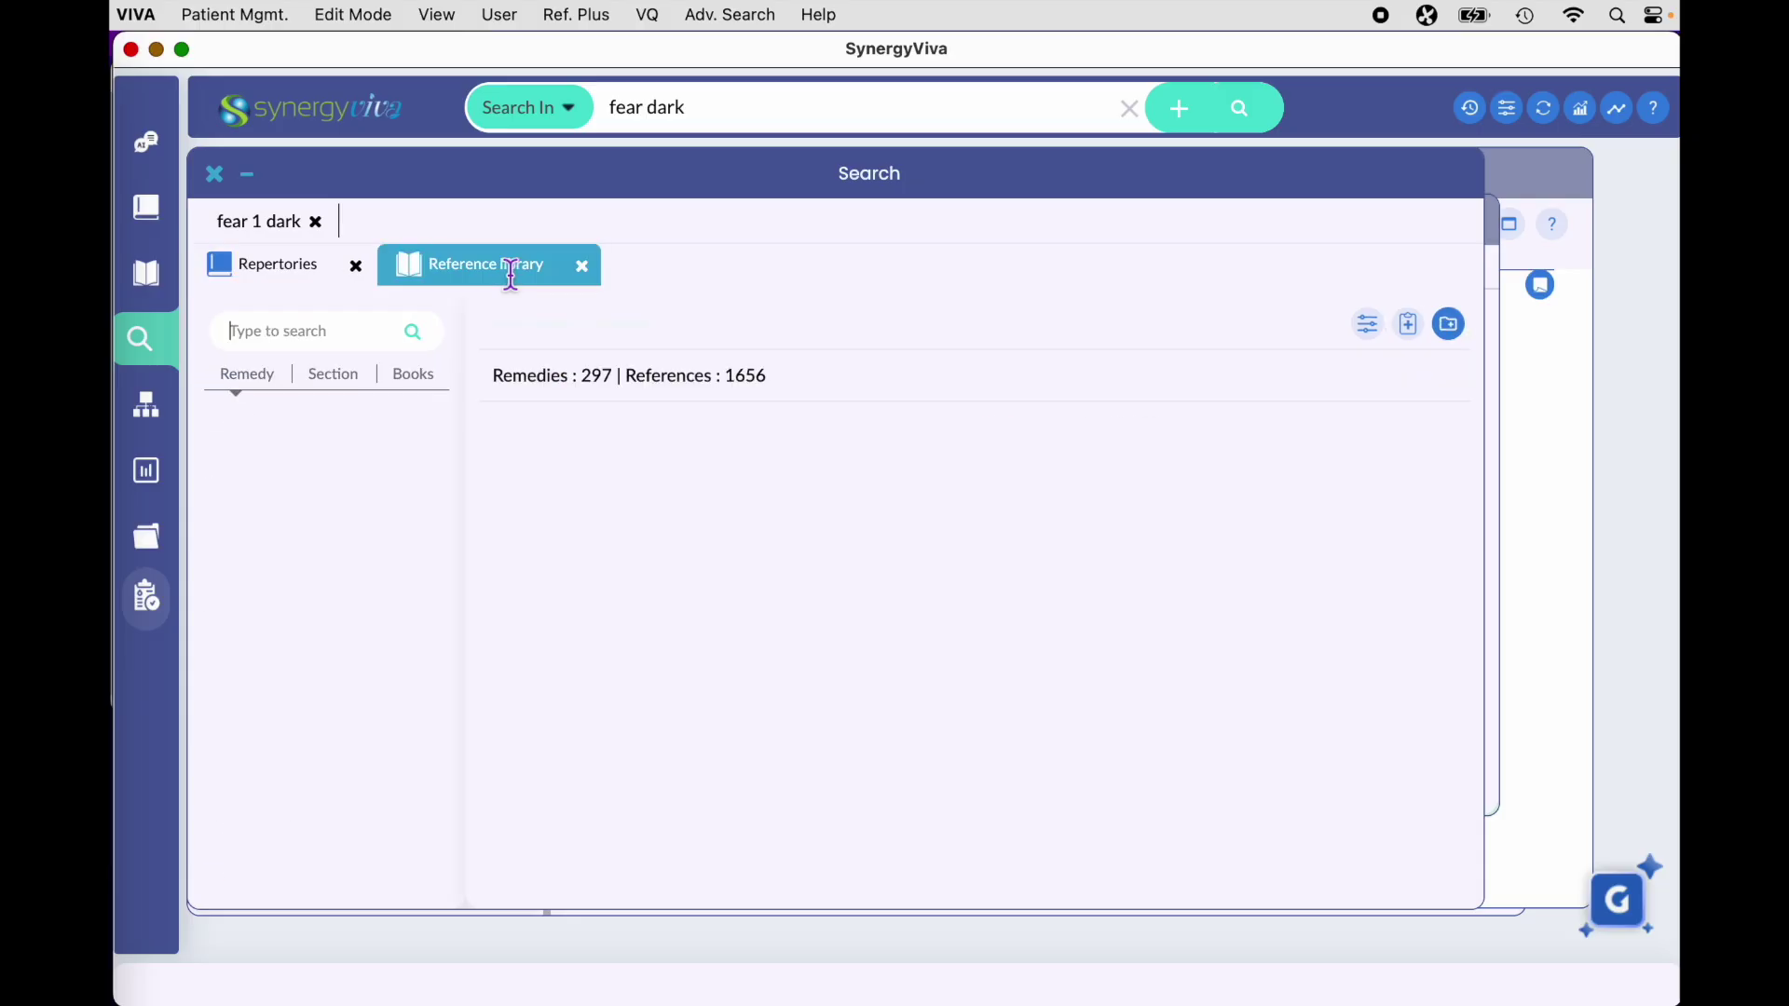
{"action": "left_click", "coordinate": [587, 131]}
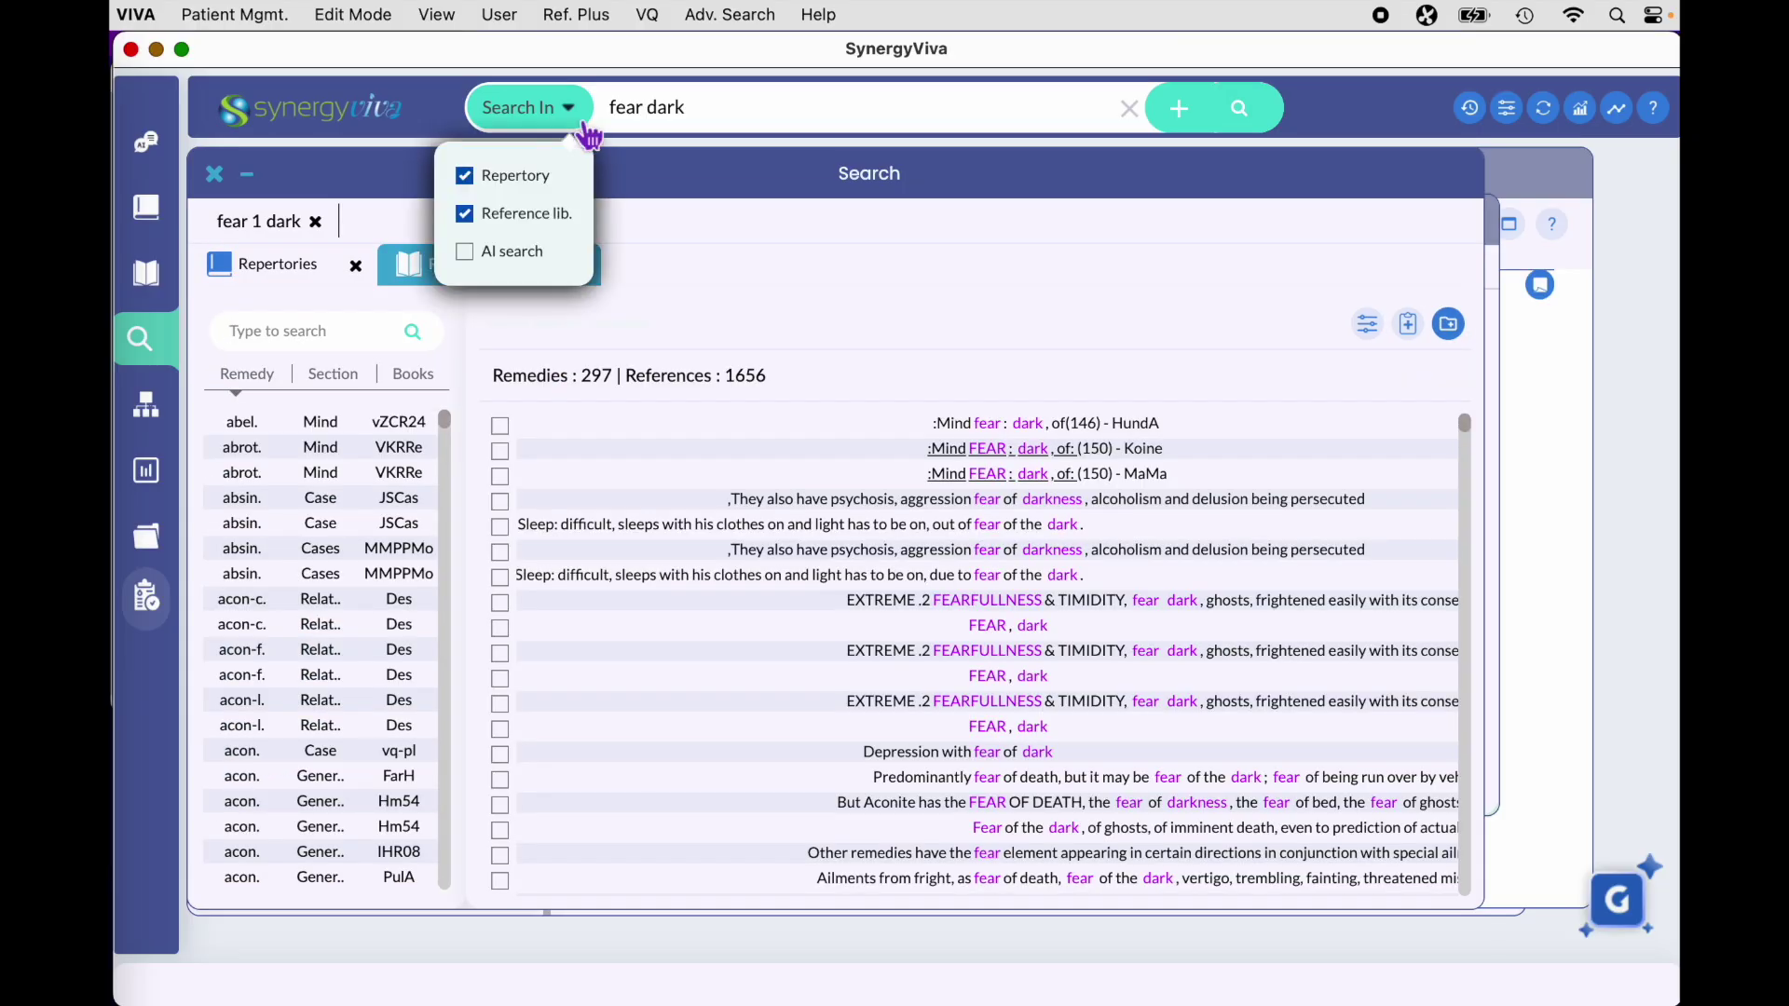
{"action": "left_click", "coordinate": [686, 220]}
{"action": "left_click", "coordinate": [286, 270]}
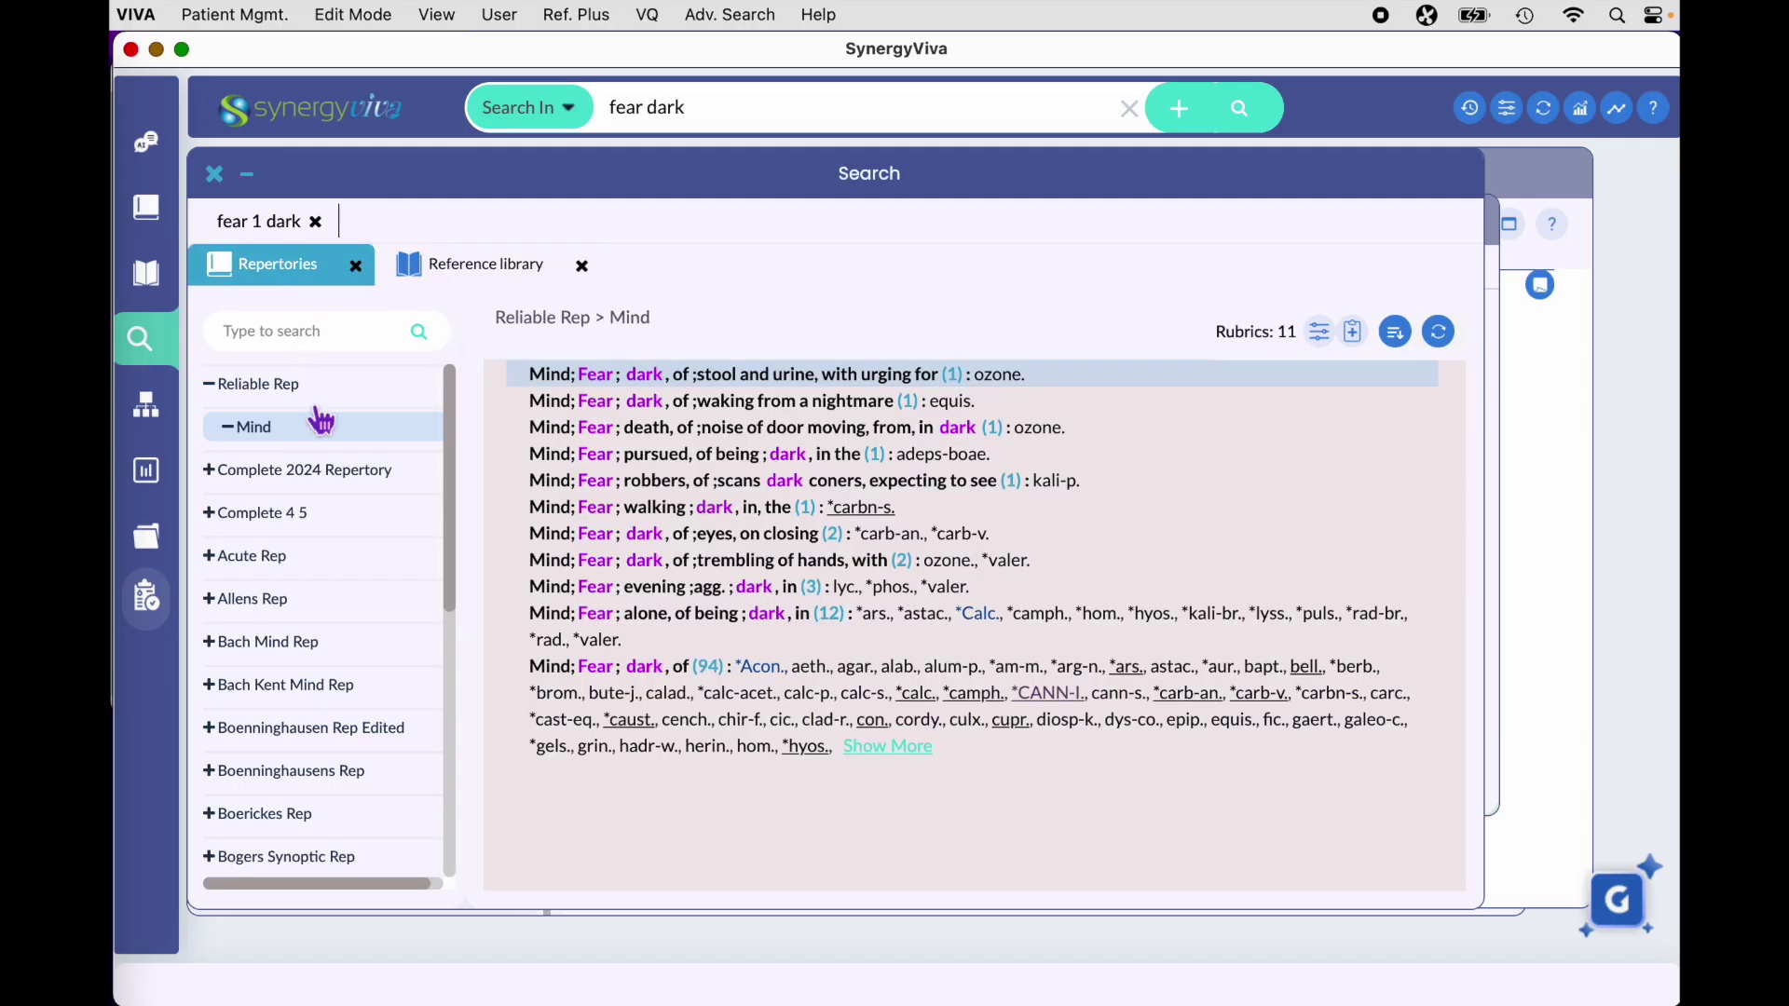
{"action": "scroll", "coordinate": [321, 419], "scroll_direction": "down", "scroll_amount": 2}
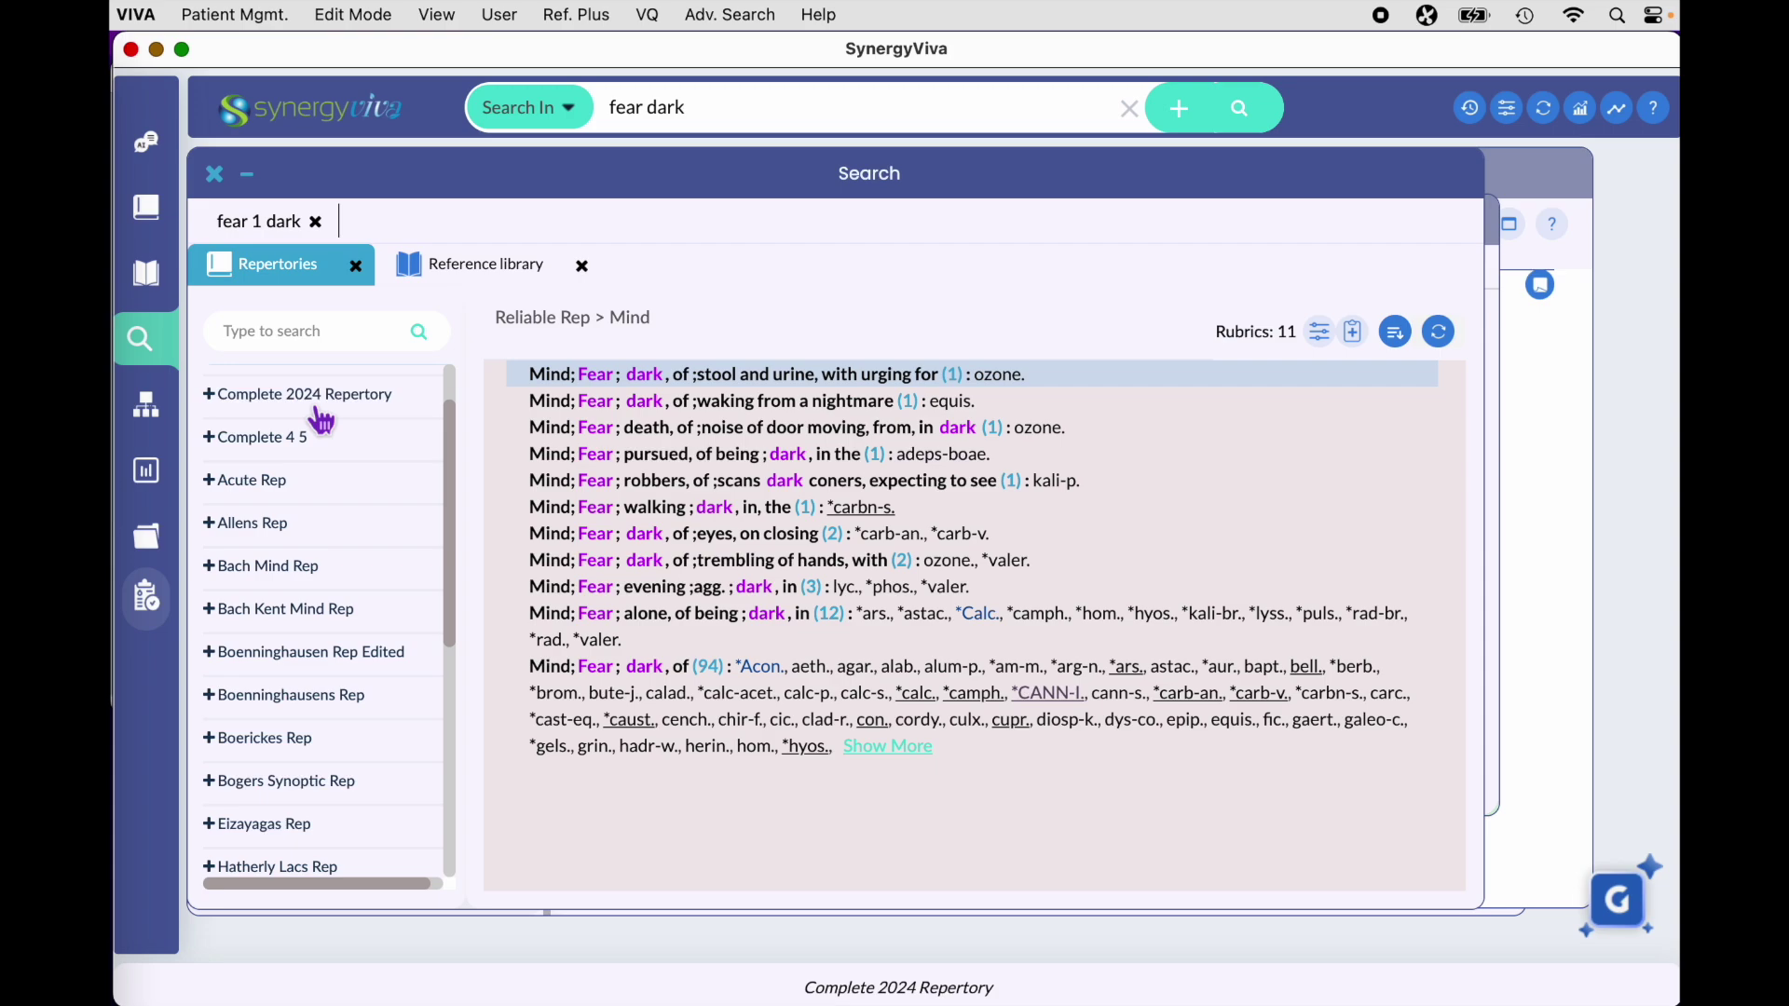
{"action": "scroll", "coordinate": [322, 421], "scroll_direction": "down", "scroll_amount": 10}
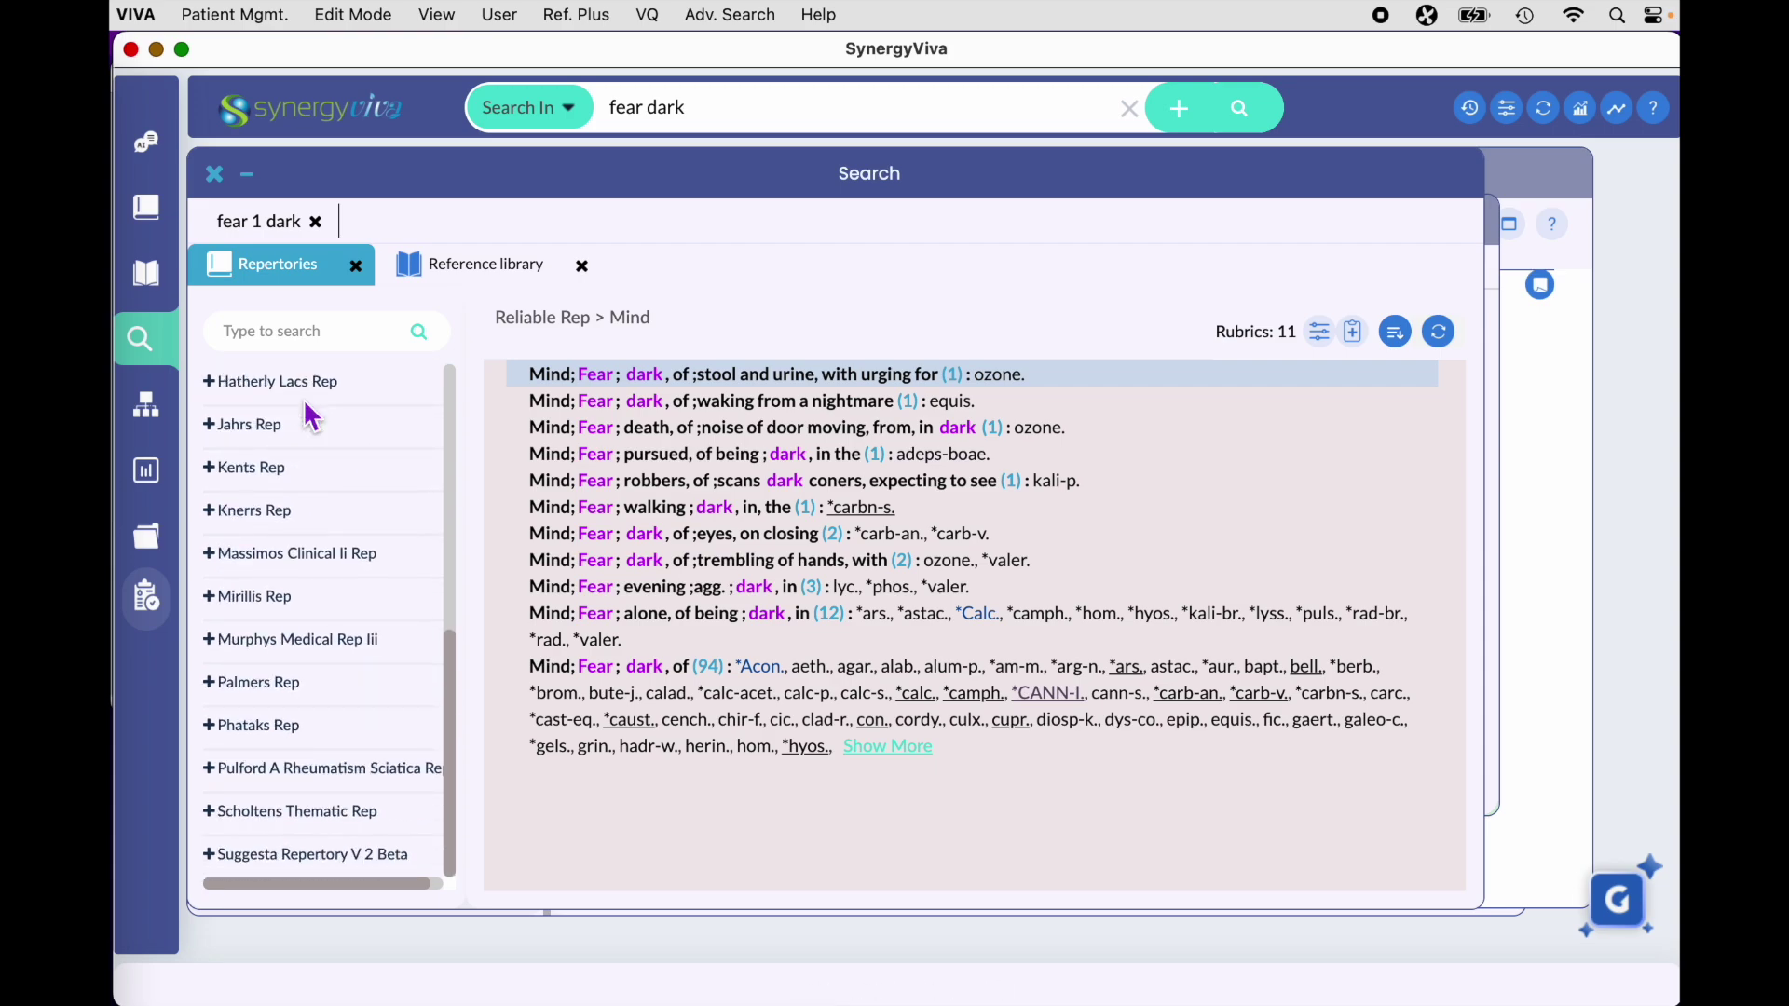
{"action": "scroll", "coordinate": [307, 415], "scroll_direction": "up", "scroll_amount": 15}
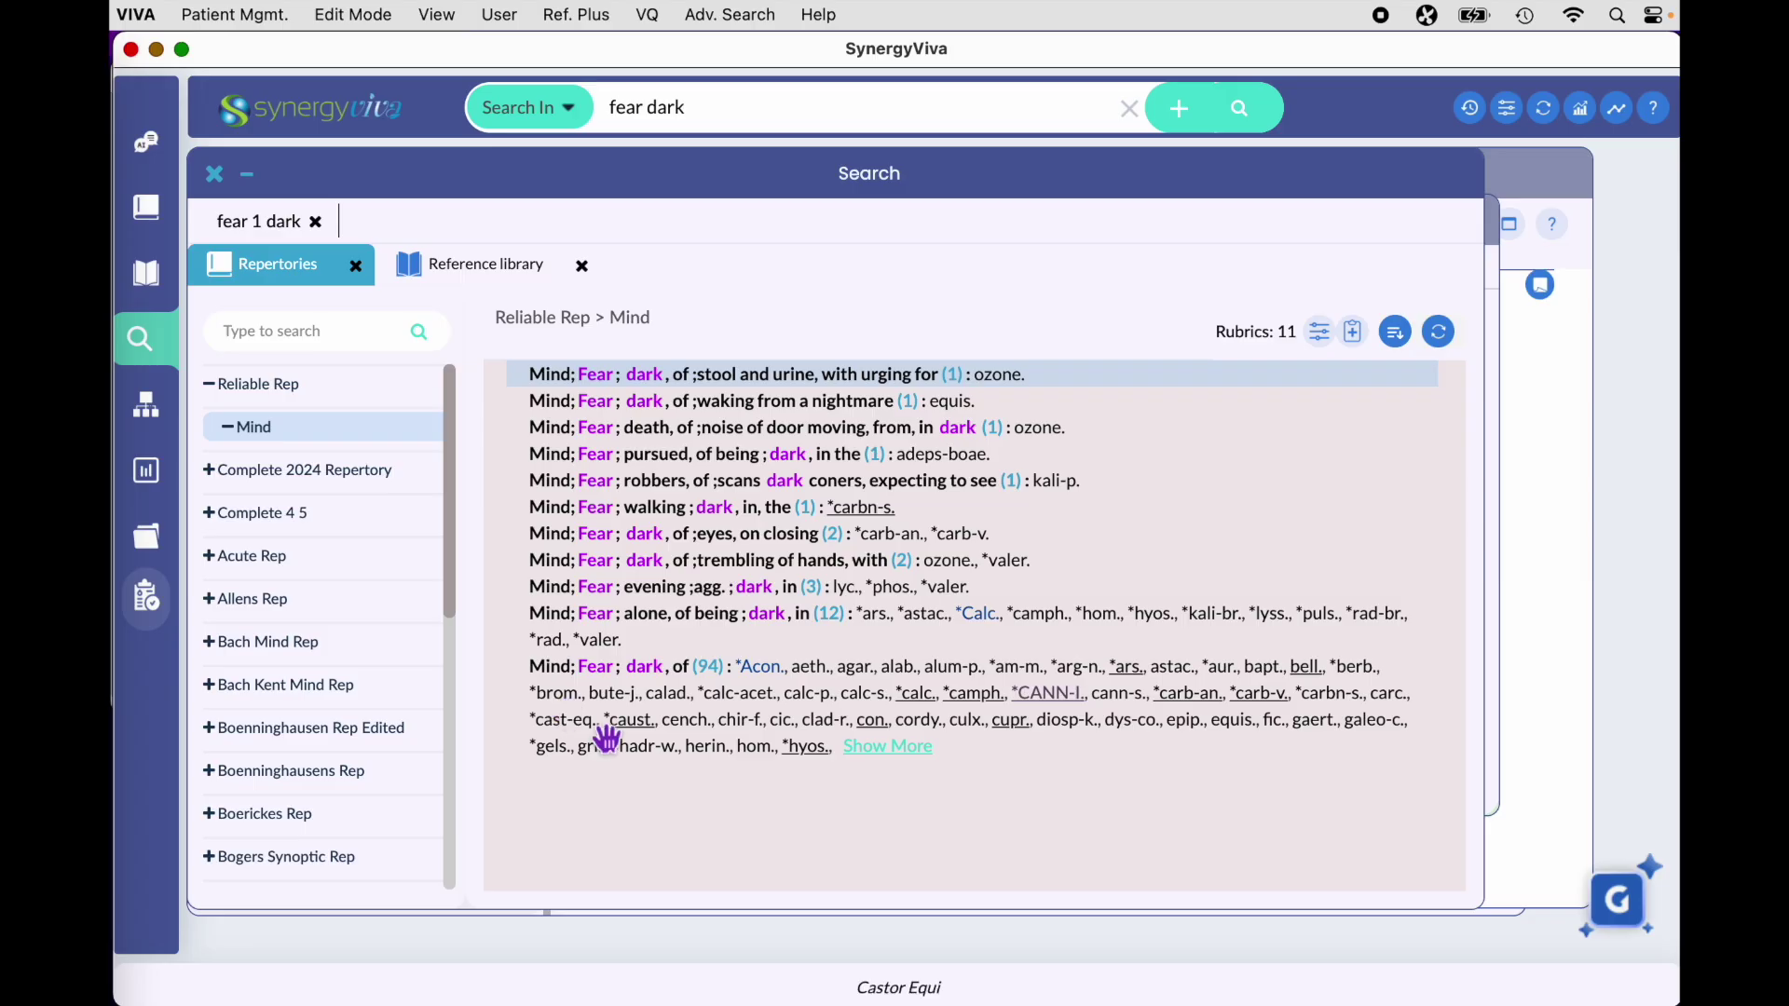
{"action": "left_click", "coordinate": [647, 718]}
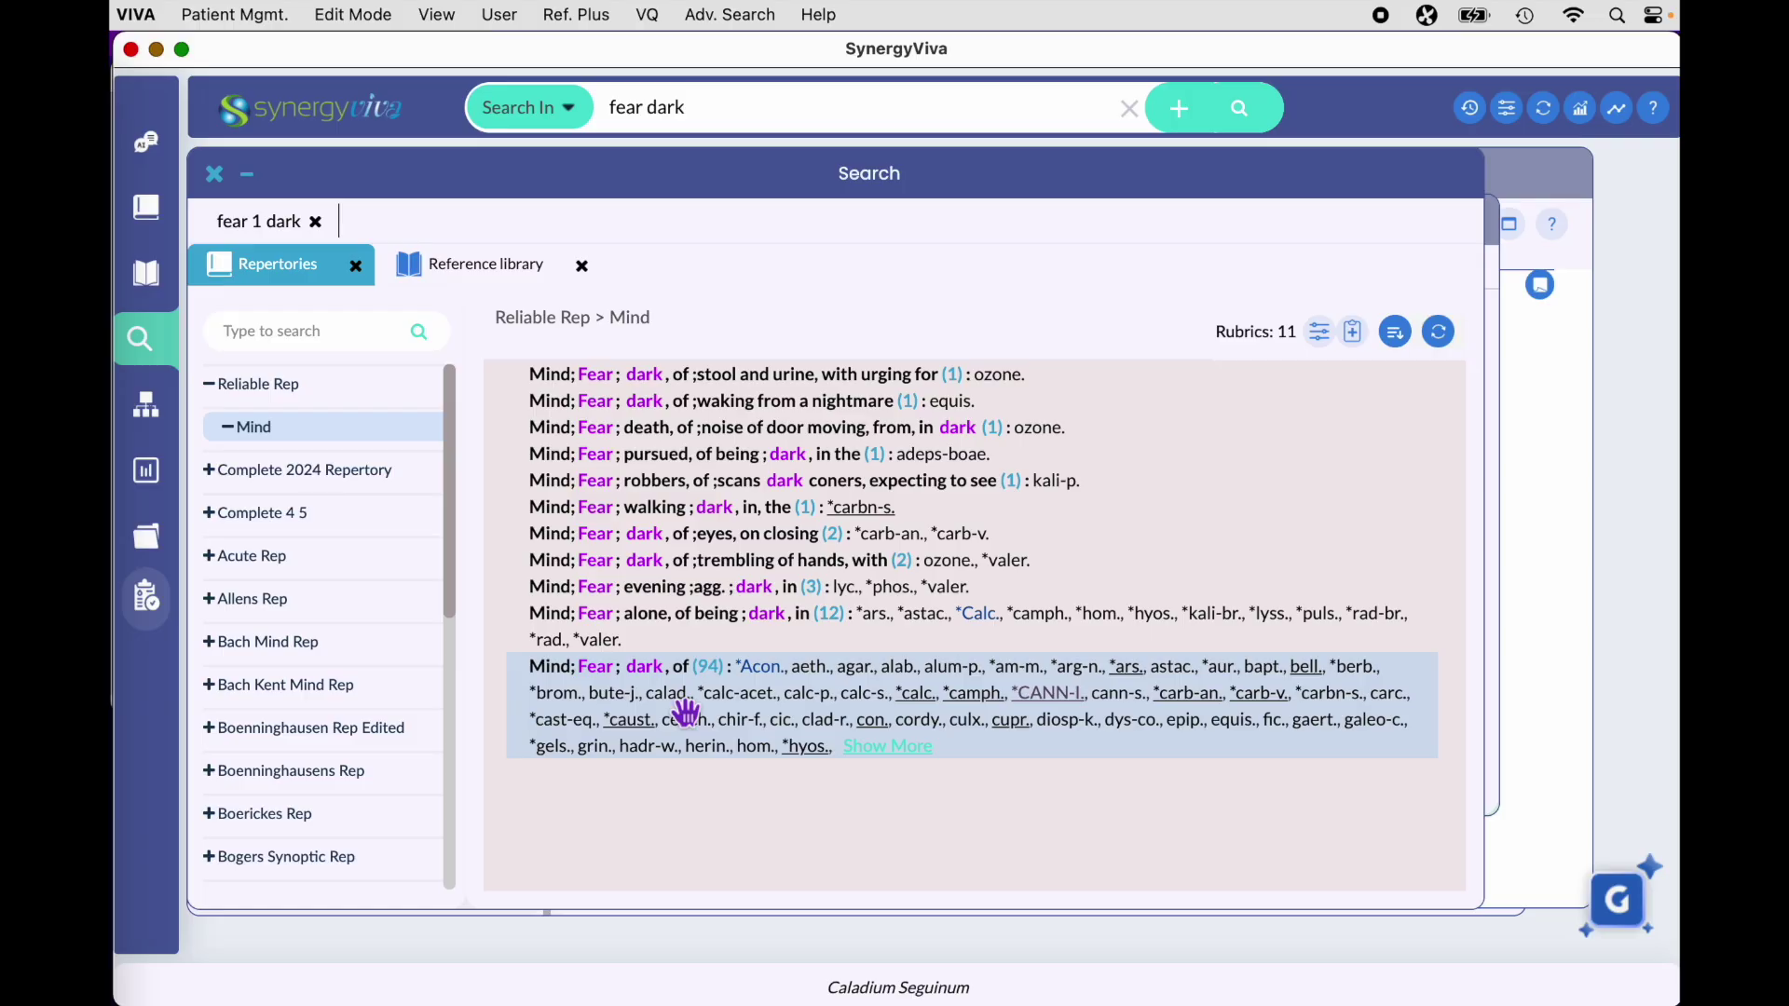
Step: Add Reliable Rep 'fear alone in dark' and Complete 2024 Mind 'fear, dark, of (146)' to the clipboard
{"action": "double_click", "coordinate": [675, 638]}
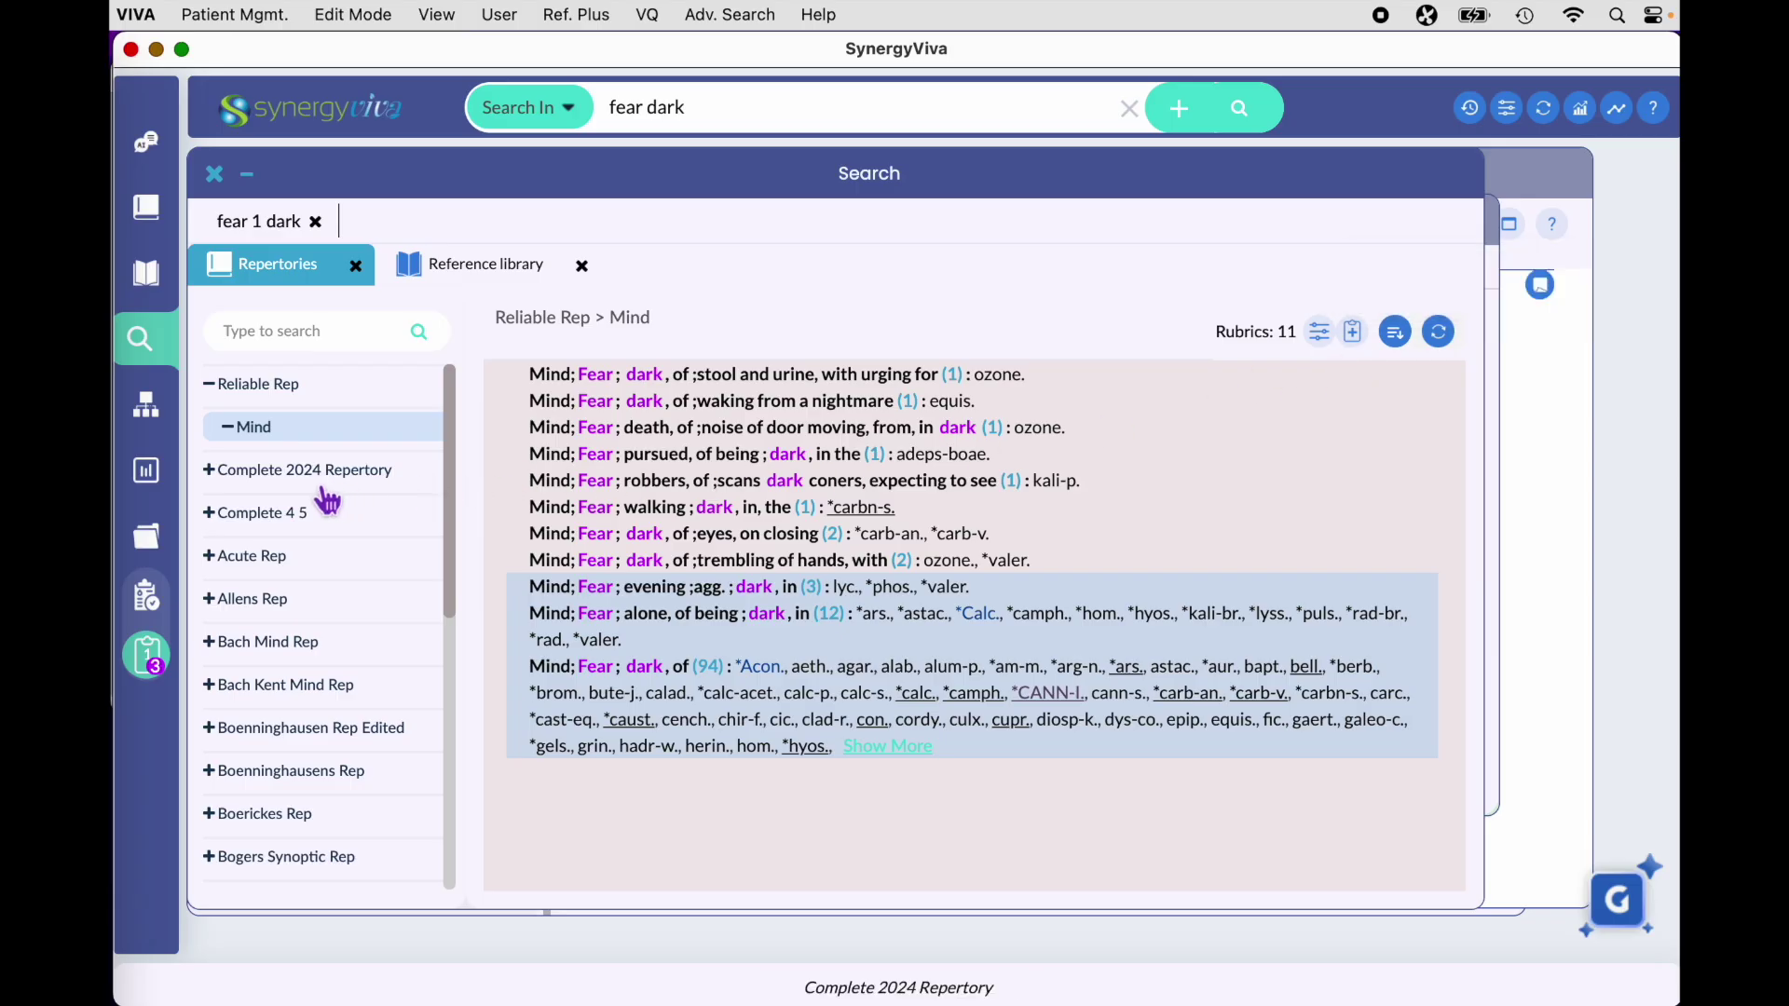
{"action": "left_click", "coordinate": [285, 470]}
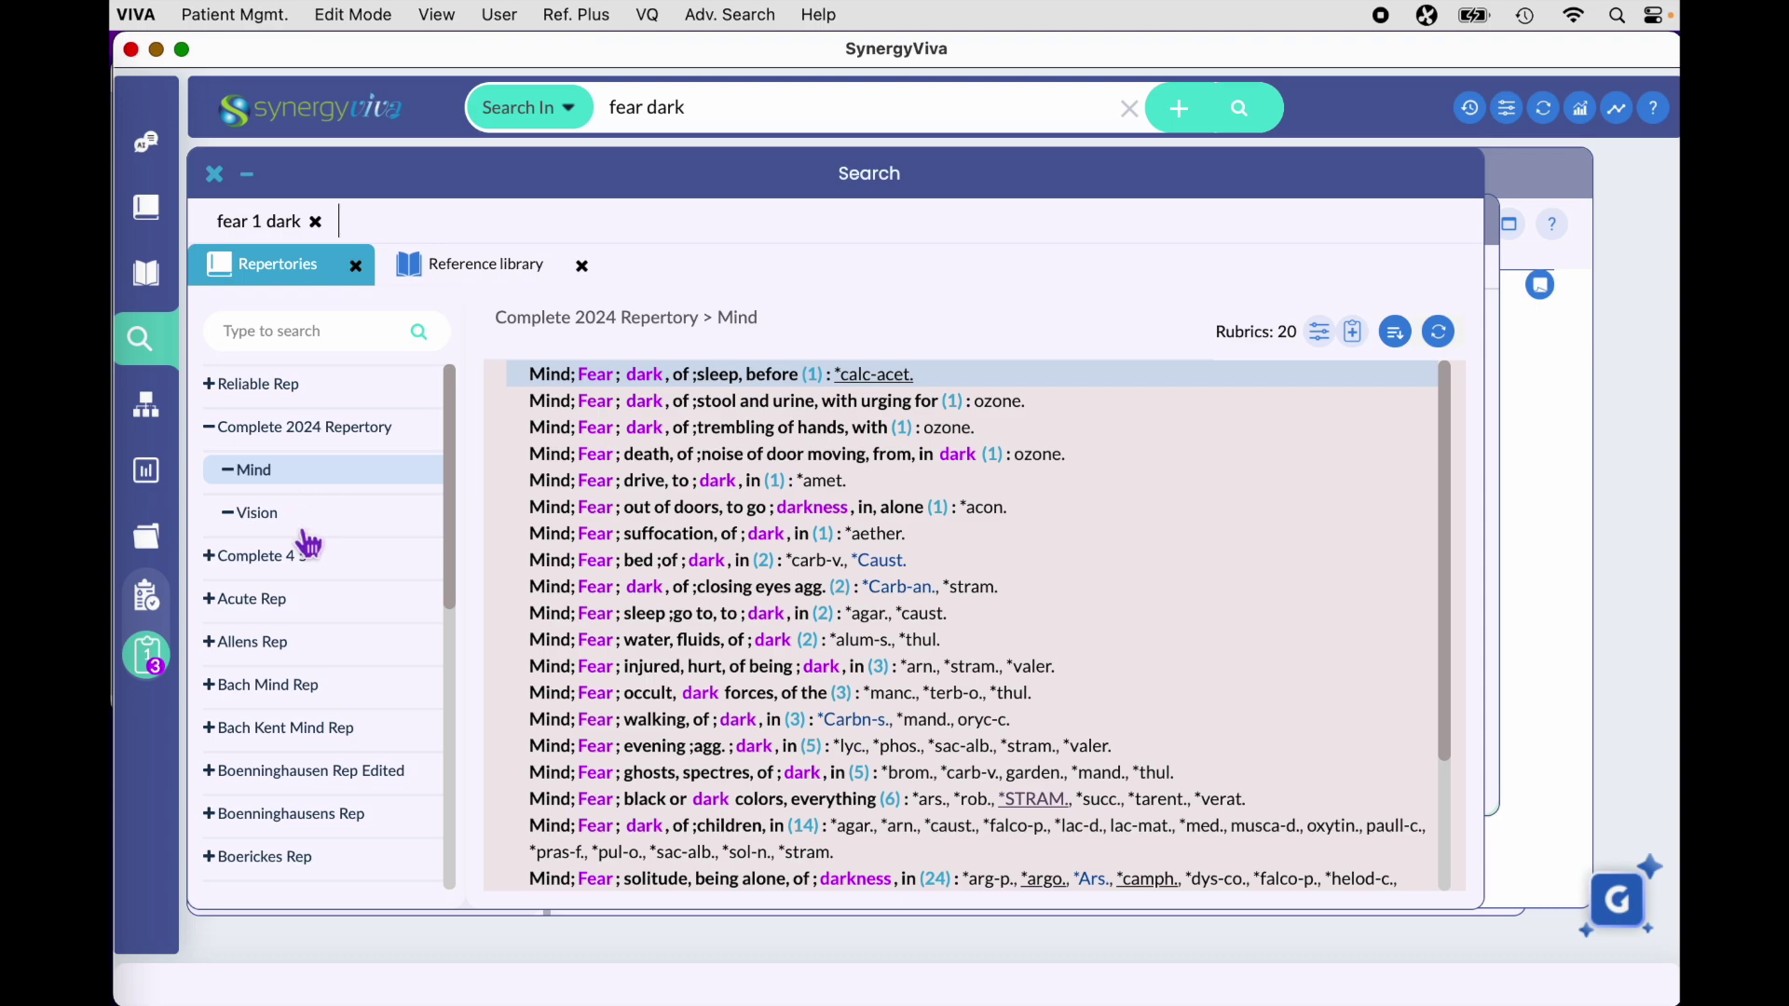
{"action": "left_click", "coordinate": [265, 528]}
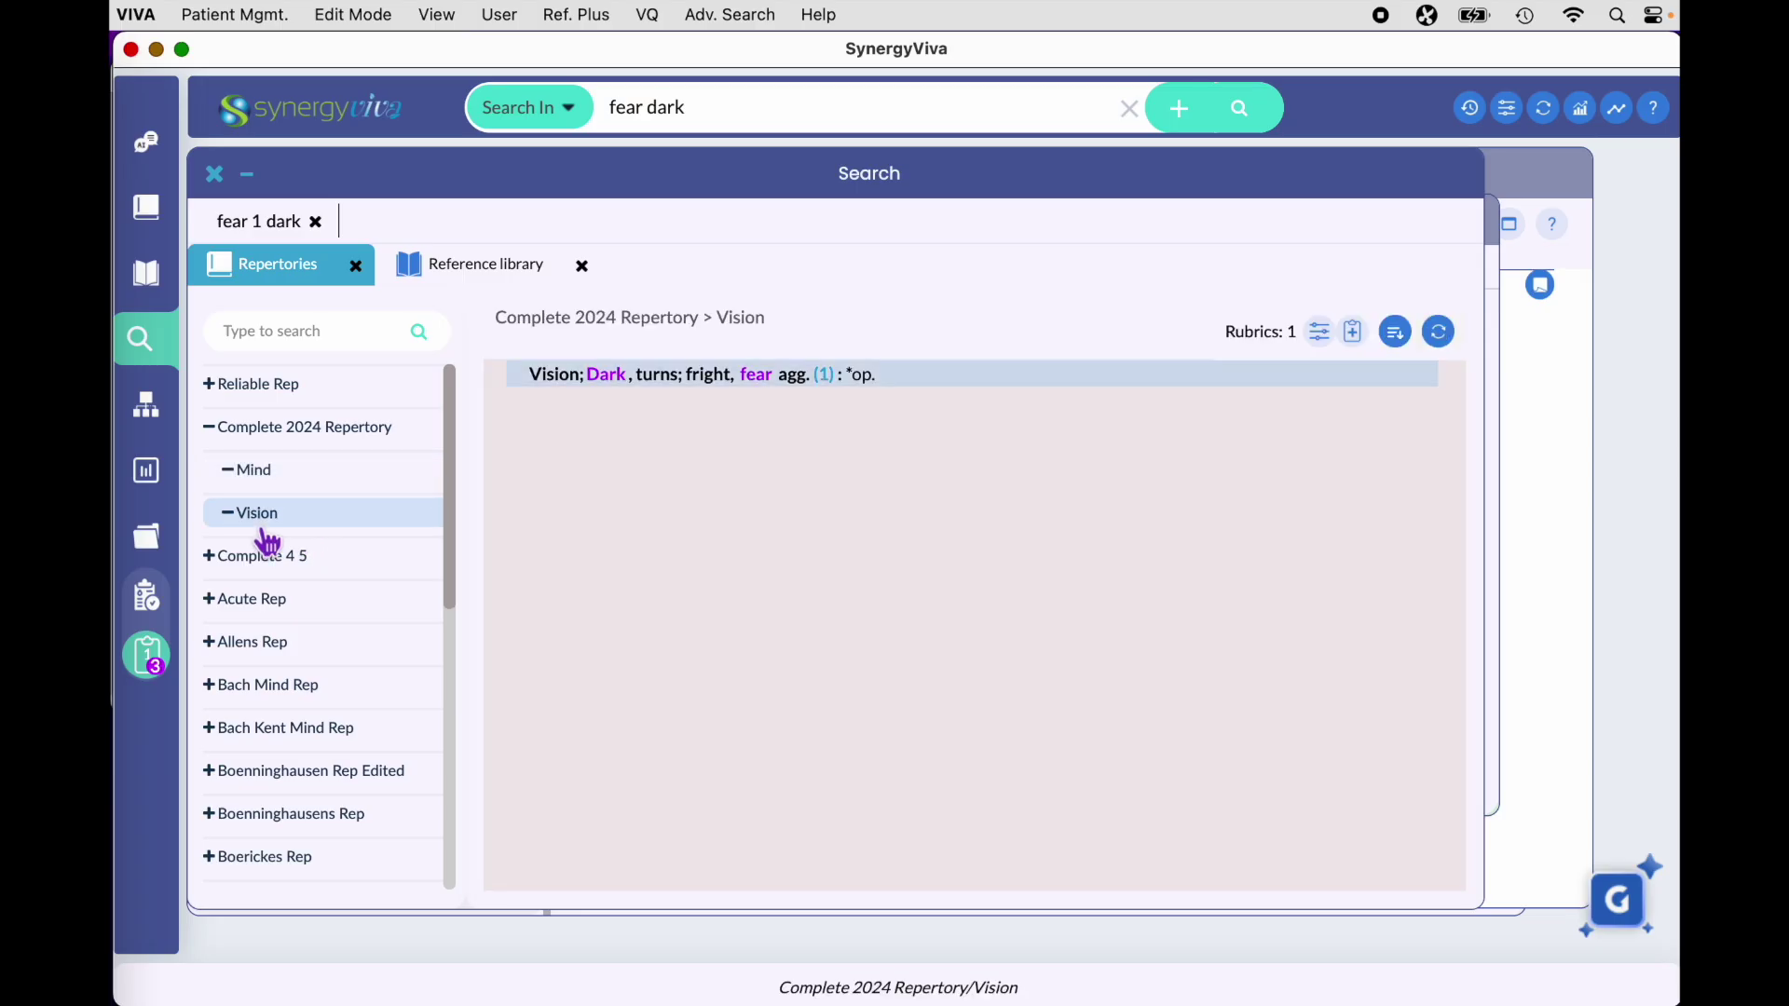
{"action": "left_click", "coordinate": [276, 479]}
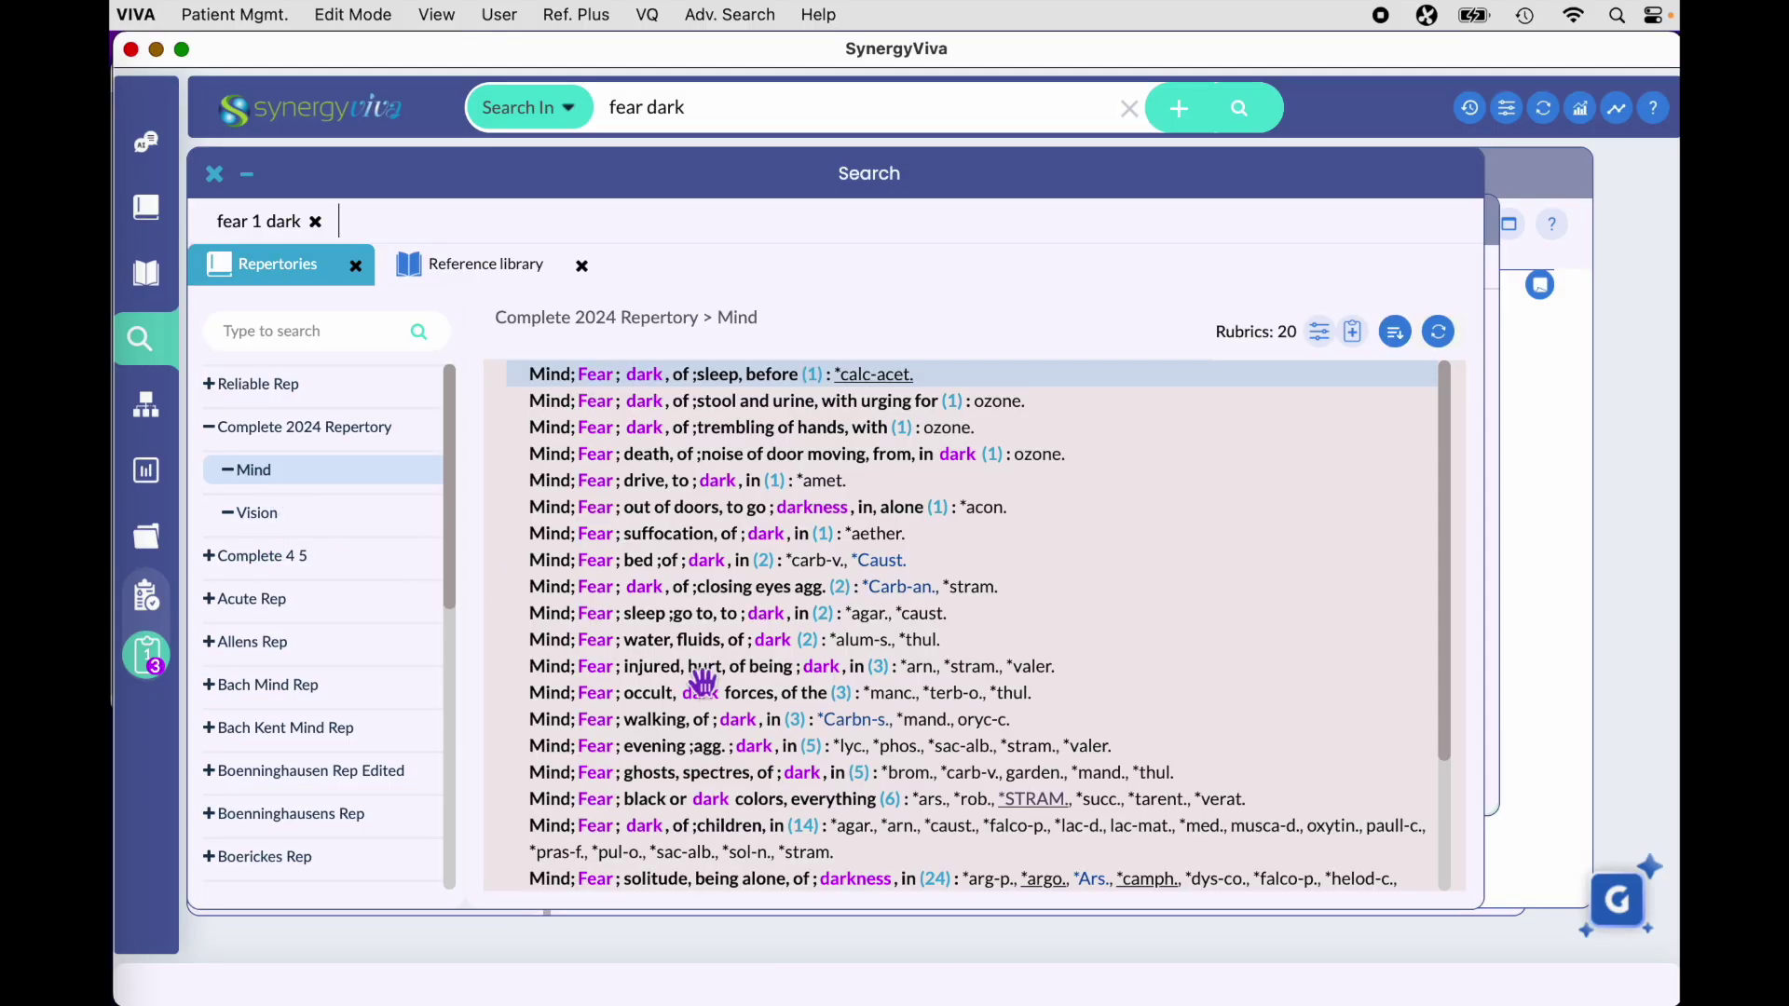
{"action": "scroll", "coordinate": [736, 694], "scroll_direction": "down", "scroll_amount": 4}
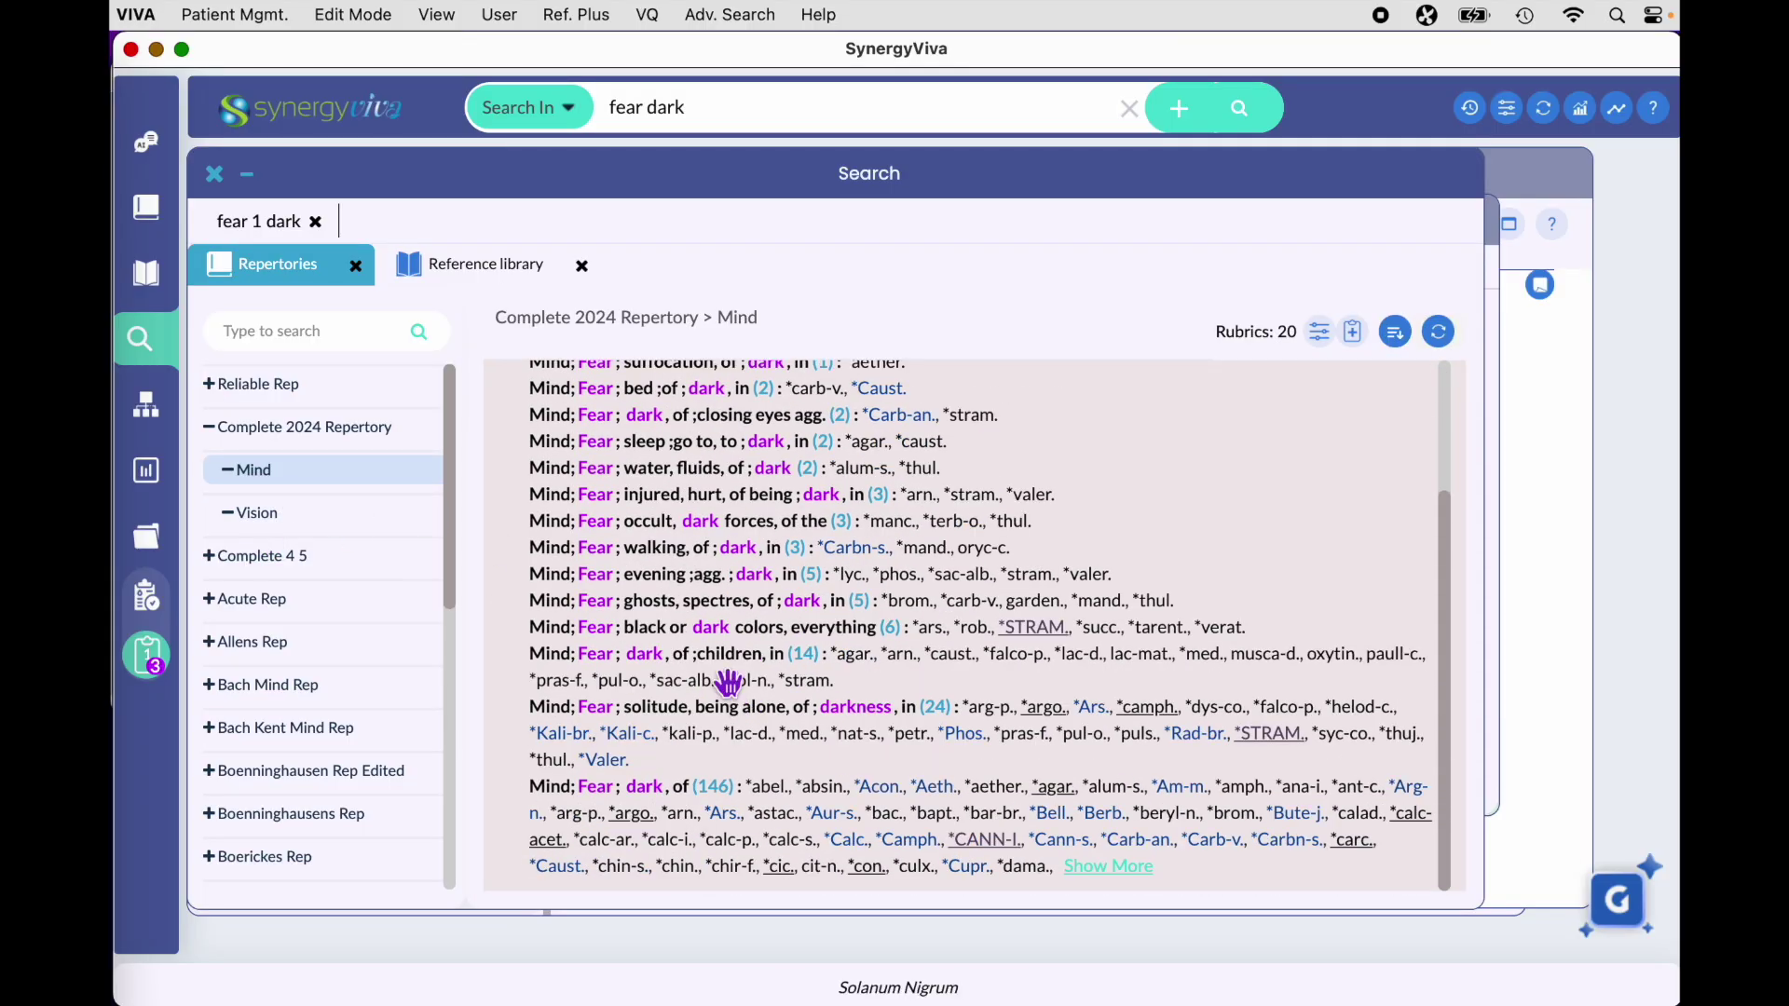
{"action": "left_click", "coordinate": [743, 823]}
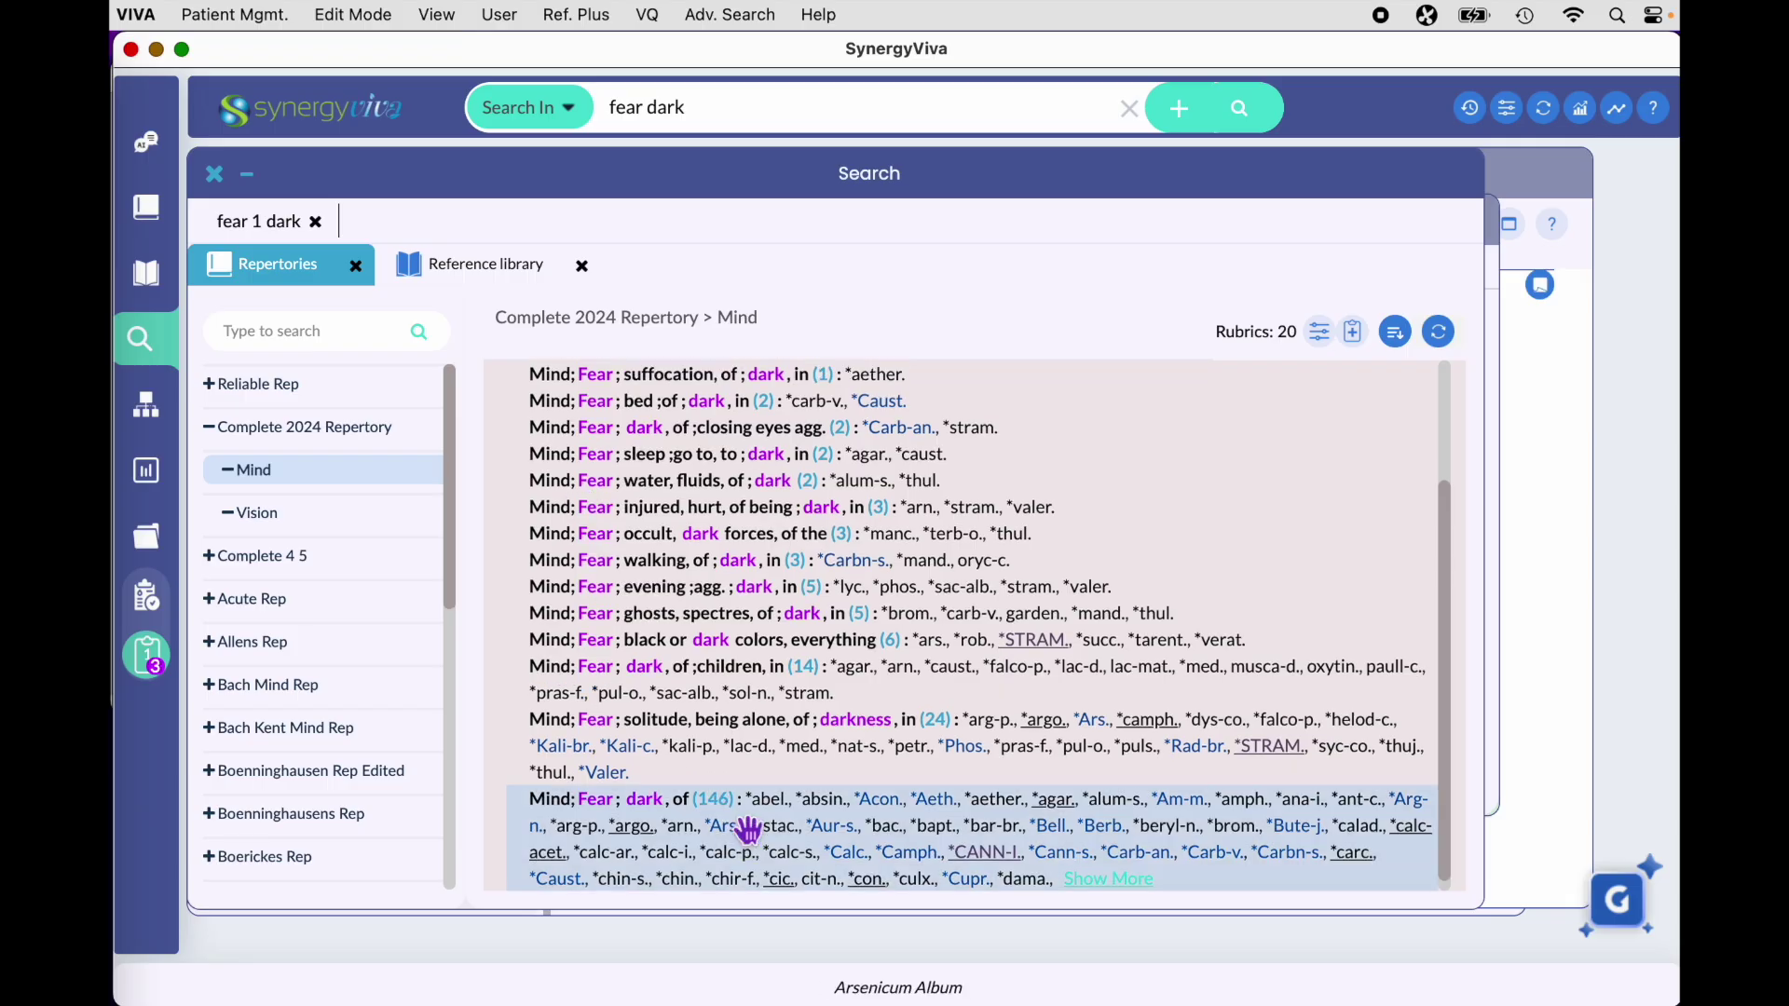
{"action": "double_click", "coordinate": [745, 828]}
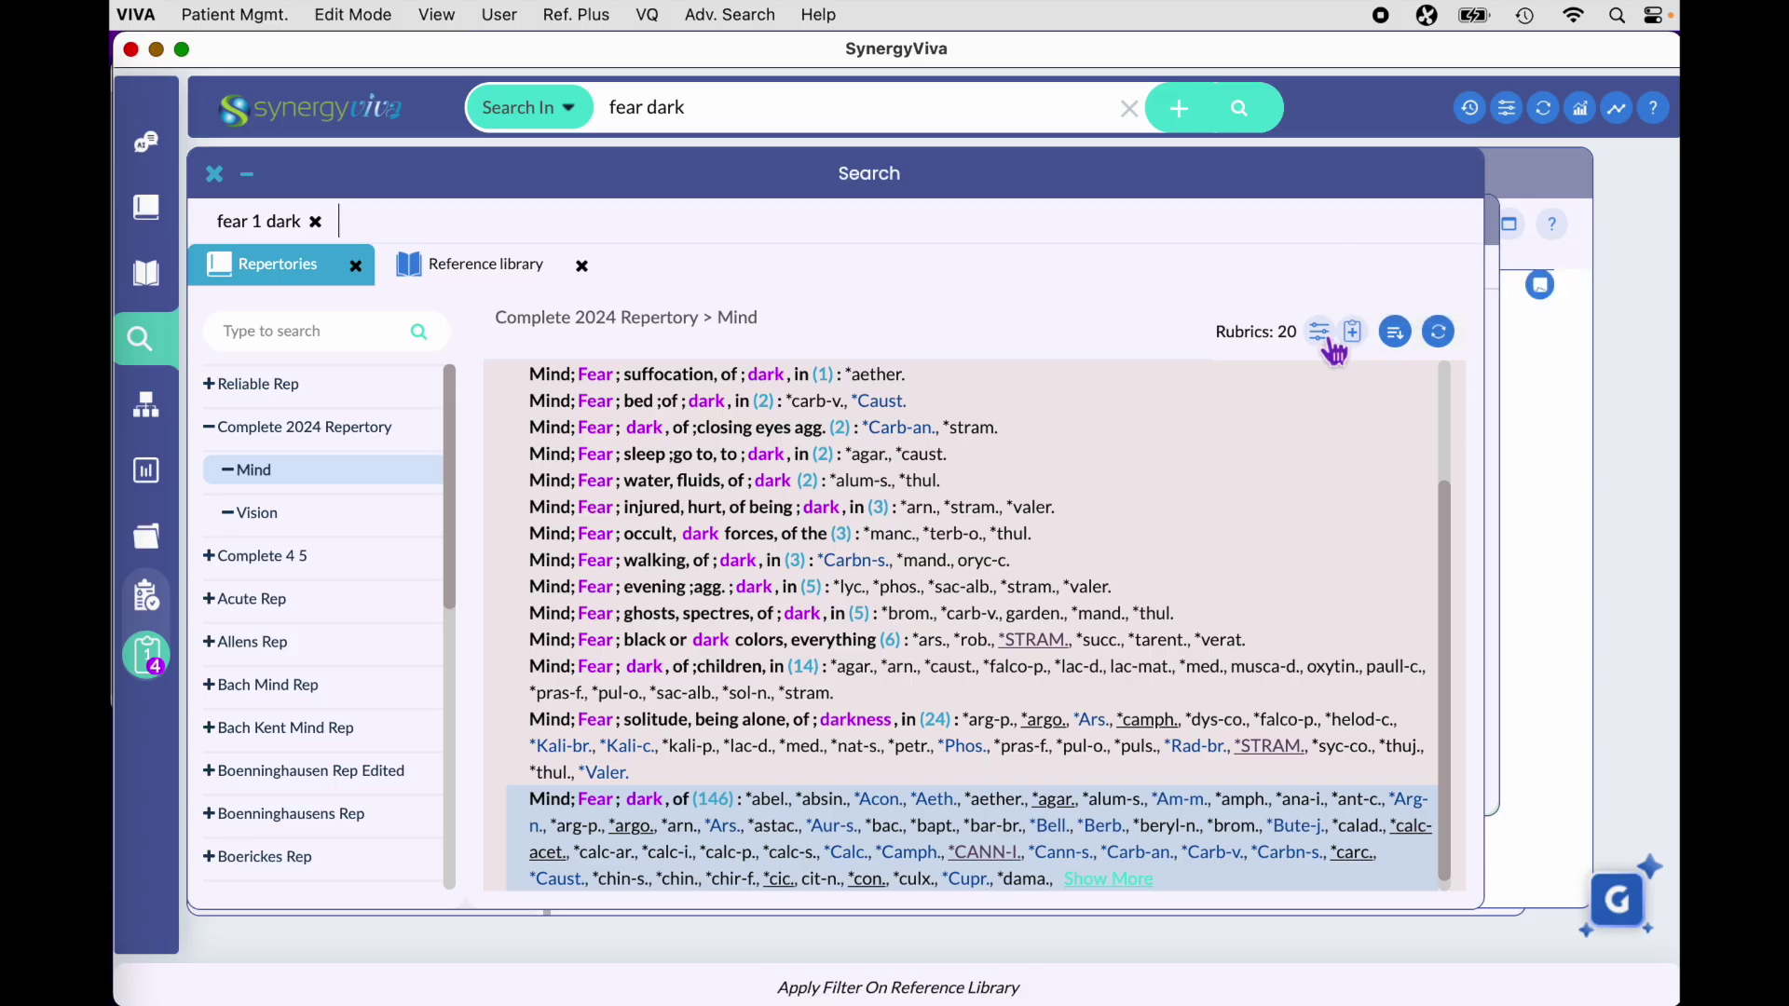
Step: Filter the fear dark rubrics by Kingdom to the six Solanaceae groups found with 'solan'
{"action": "left_click", "coordinate": [1321, 334]}
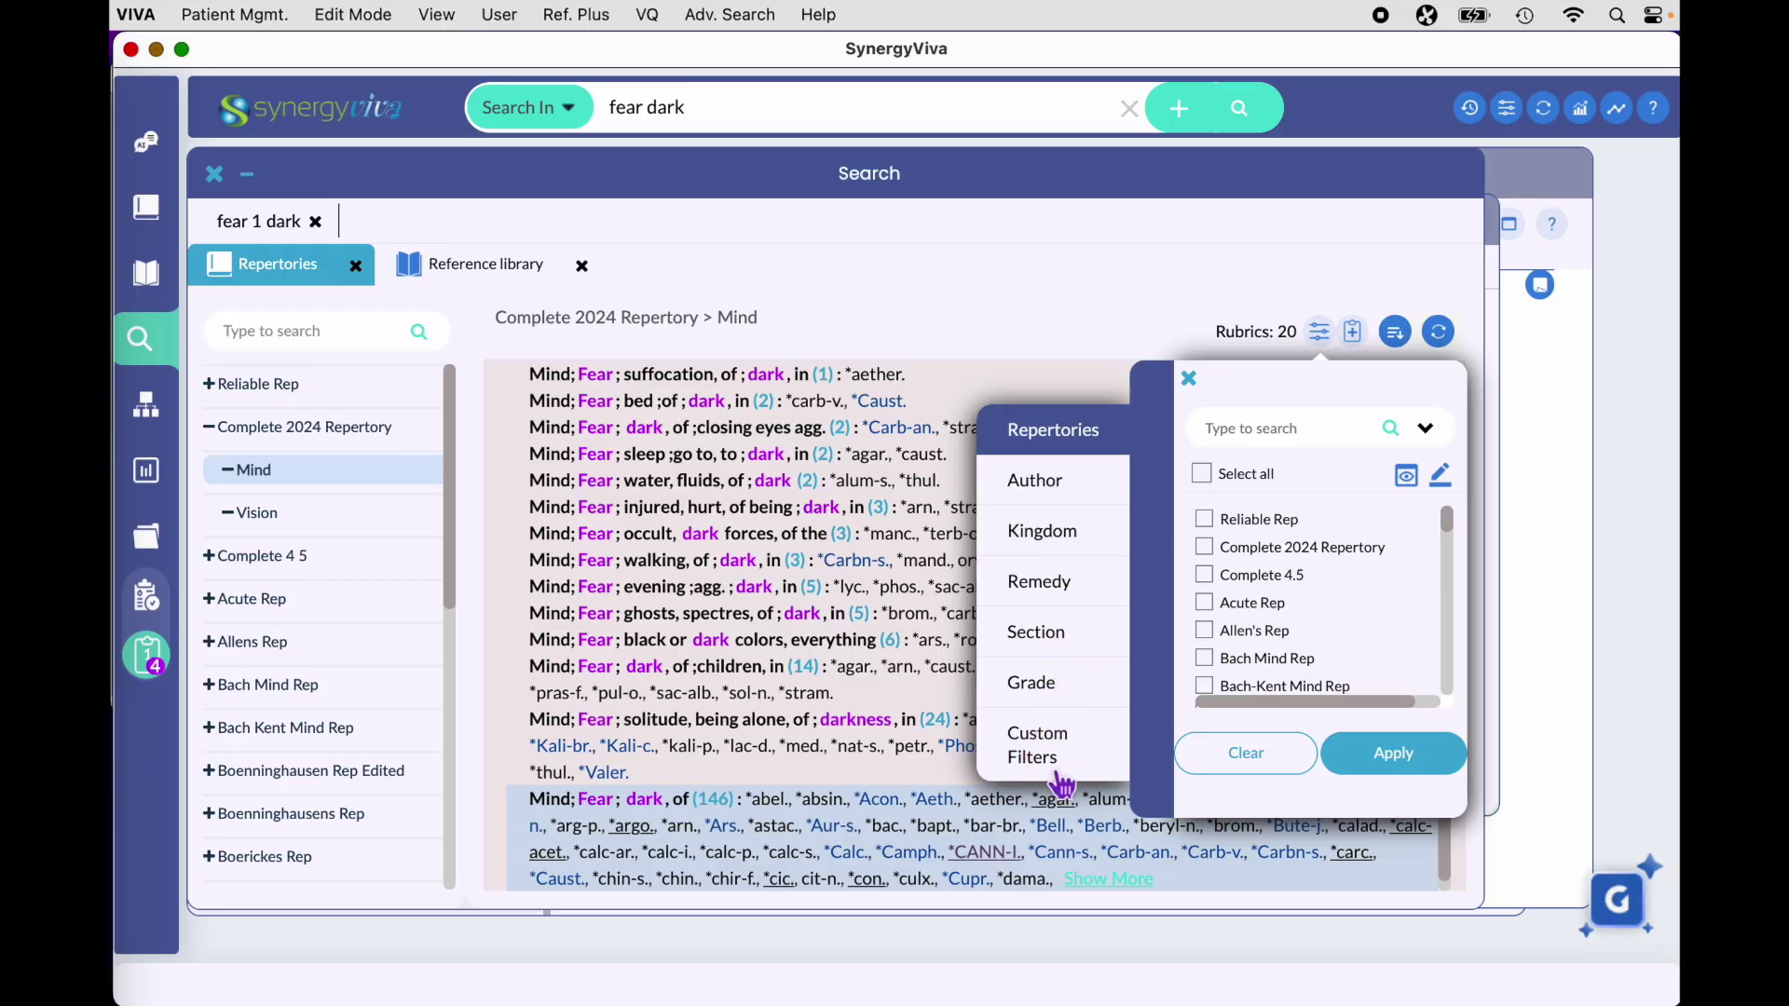
{"action": "left_click", "coordinate": [732, 15]}
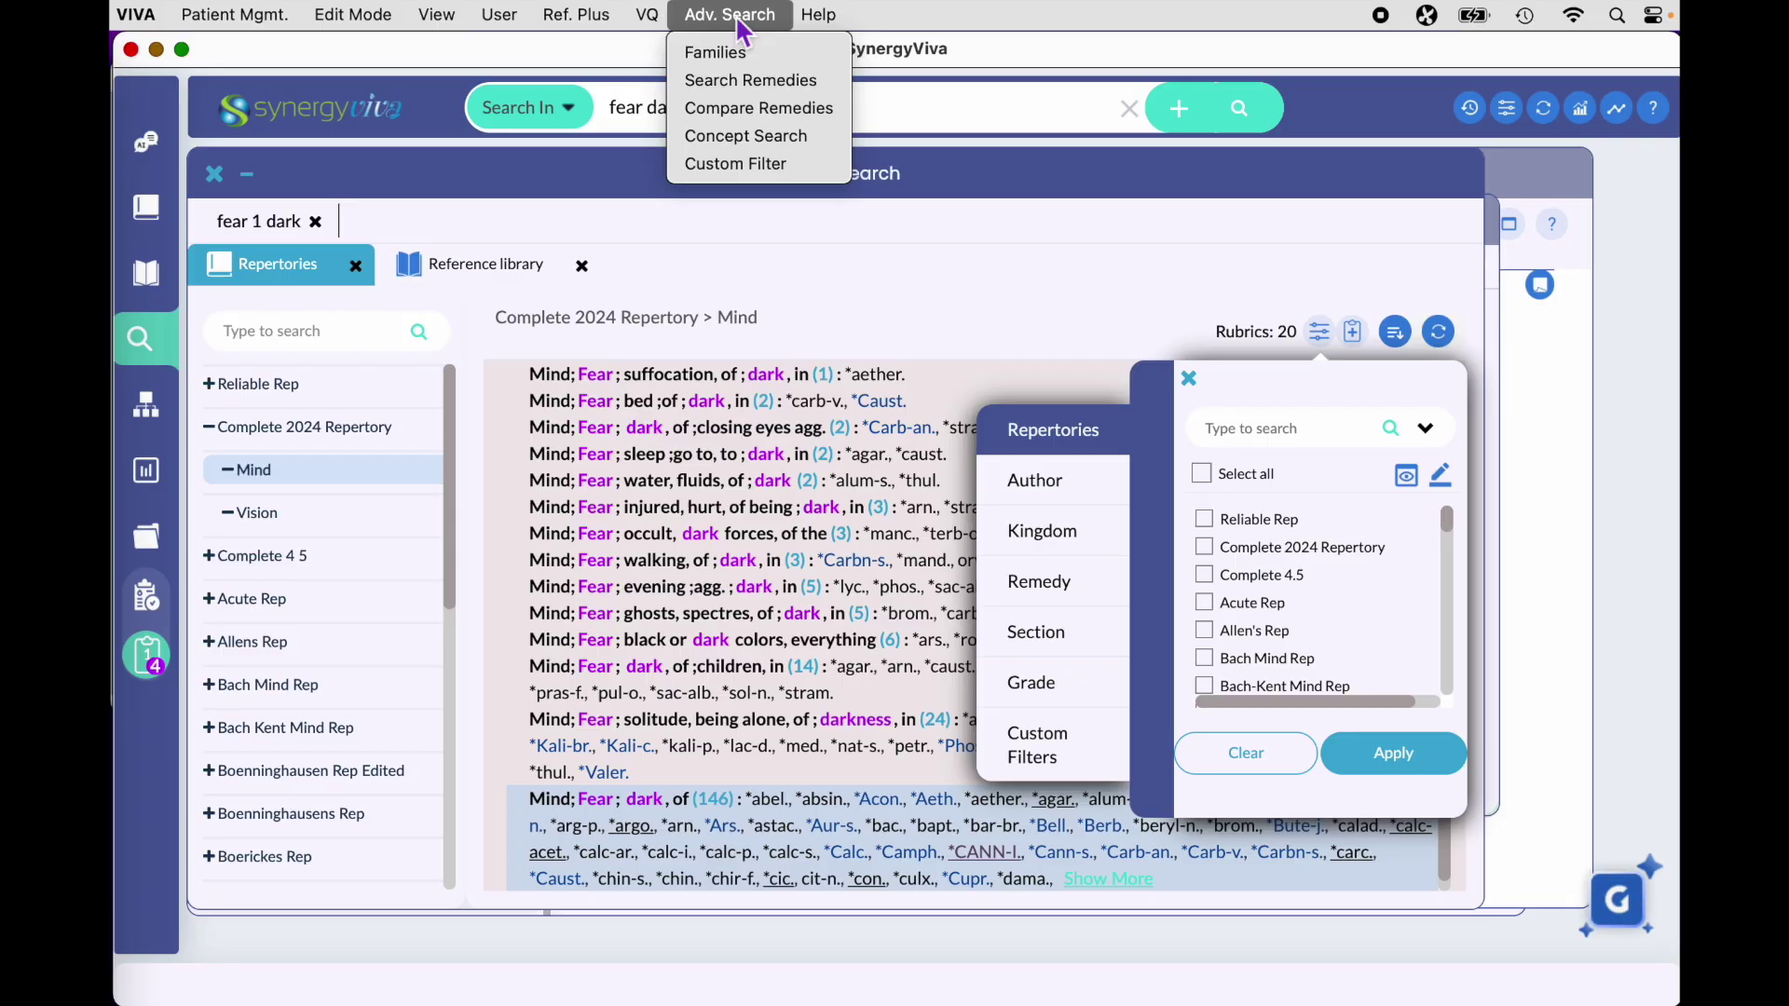
{"action": "left_click", "coordinate": [1079, 349]}
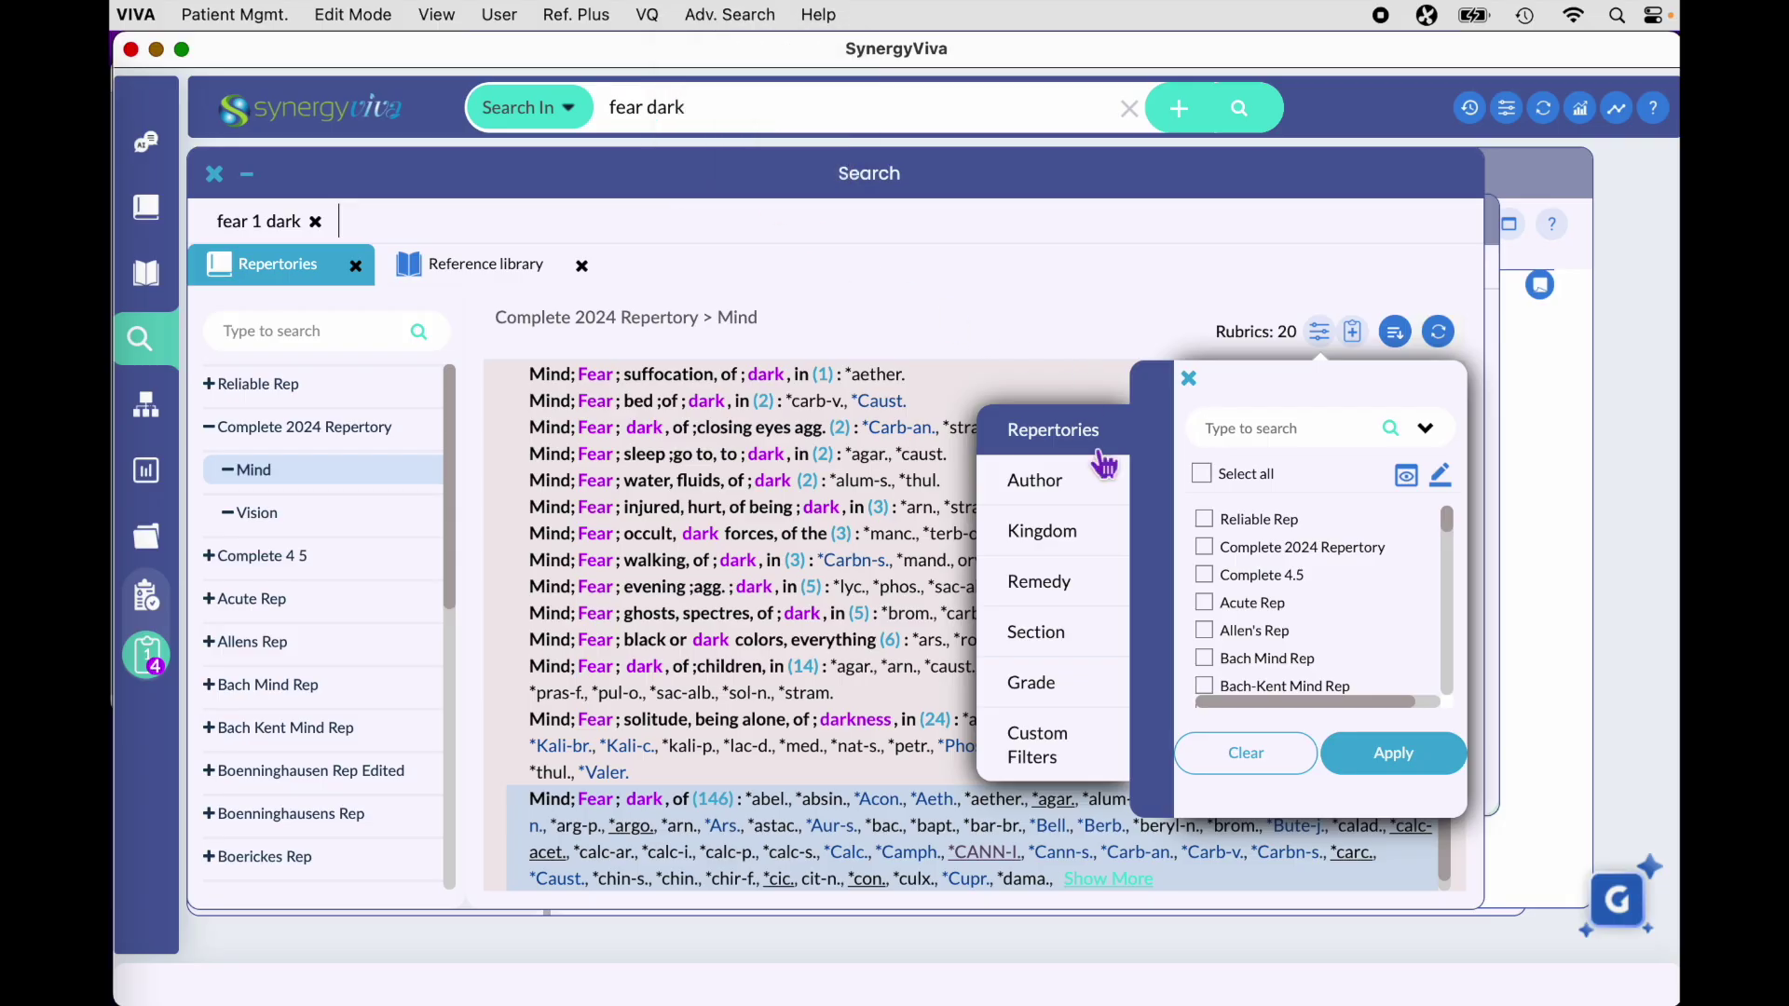
{"action": "left_click", "coordinate": [1062, 552]}
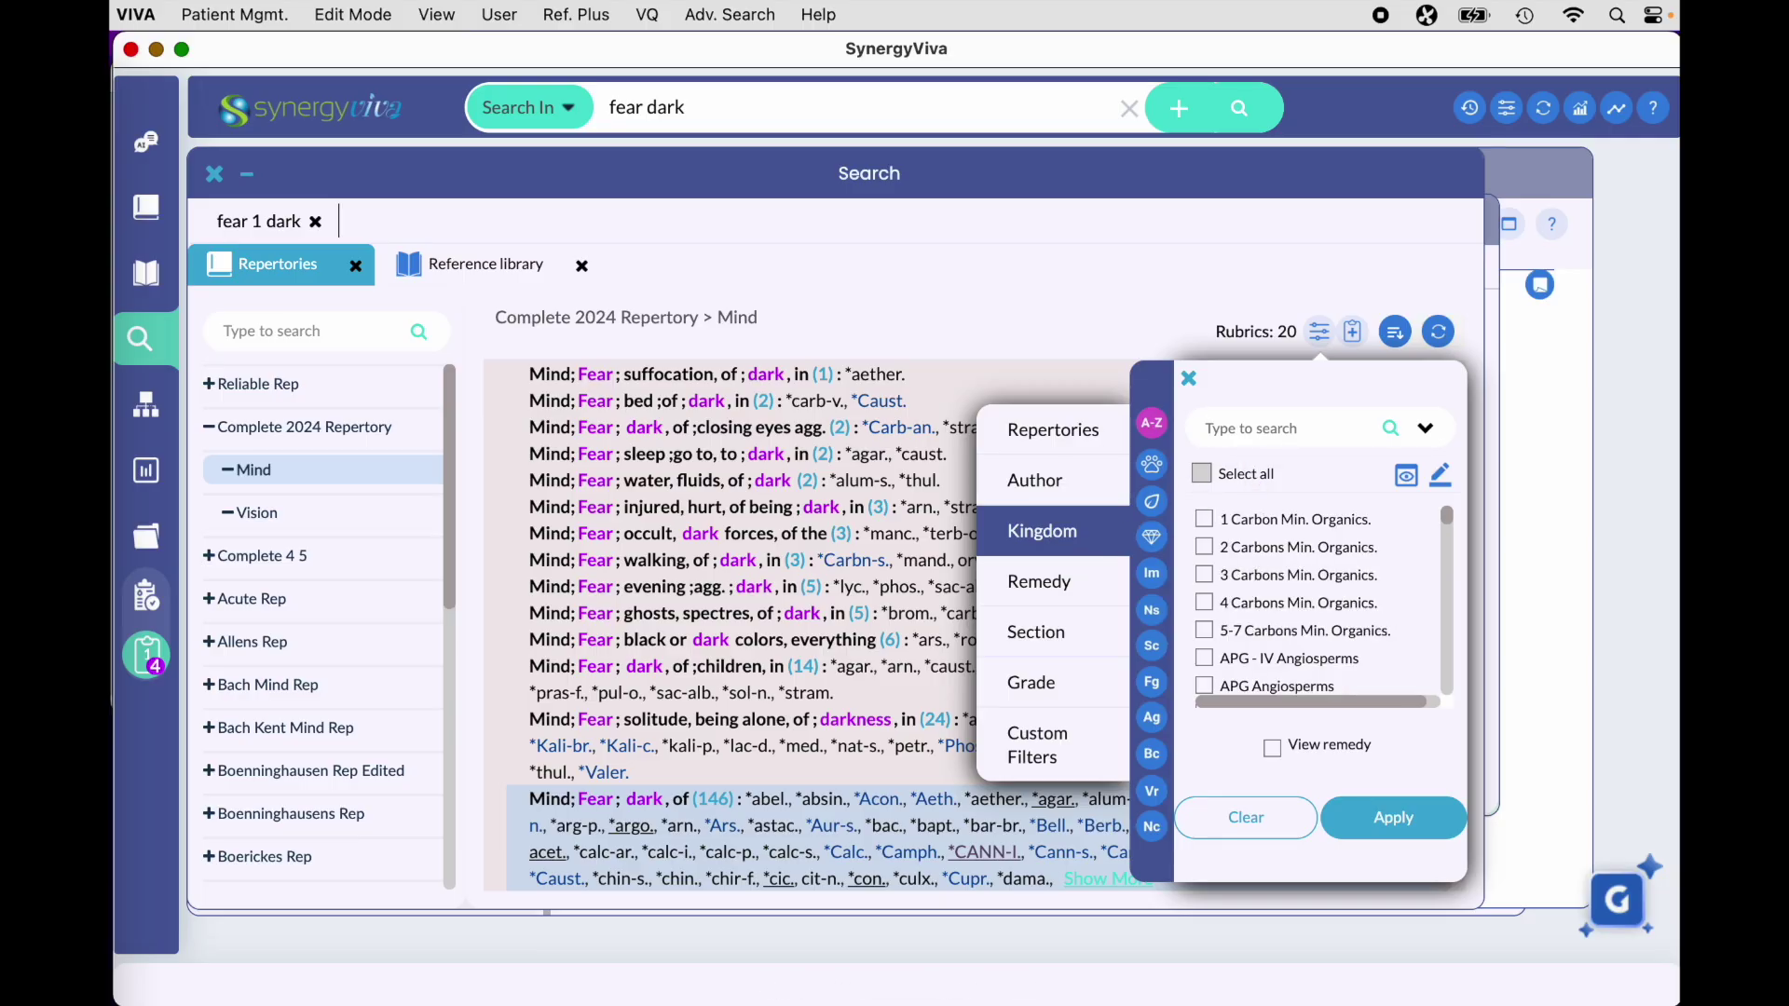
{"action": "type", "text": "s"}
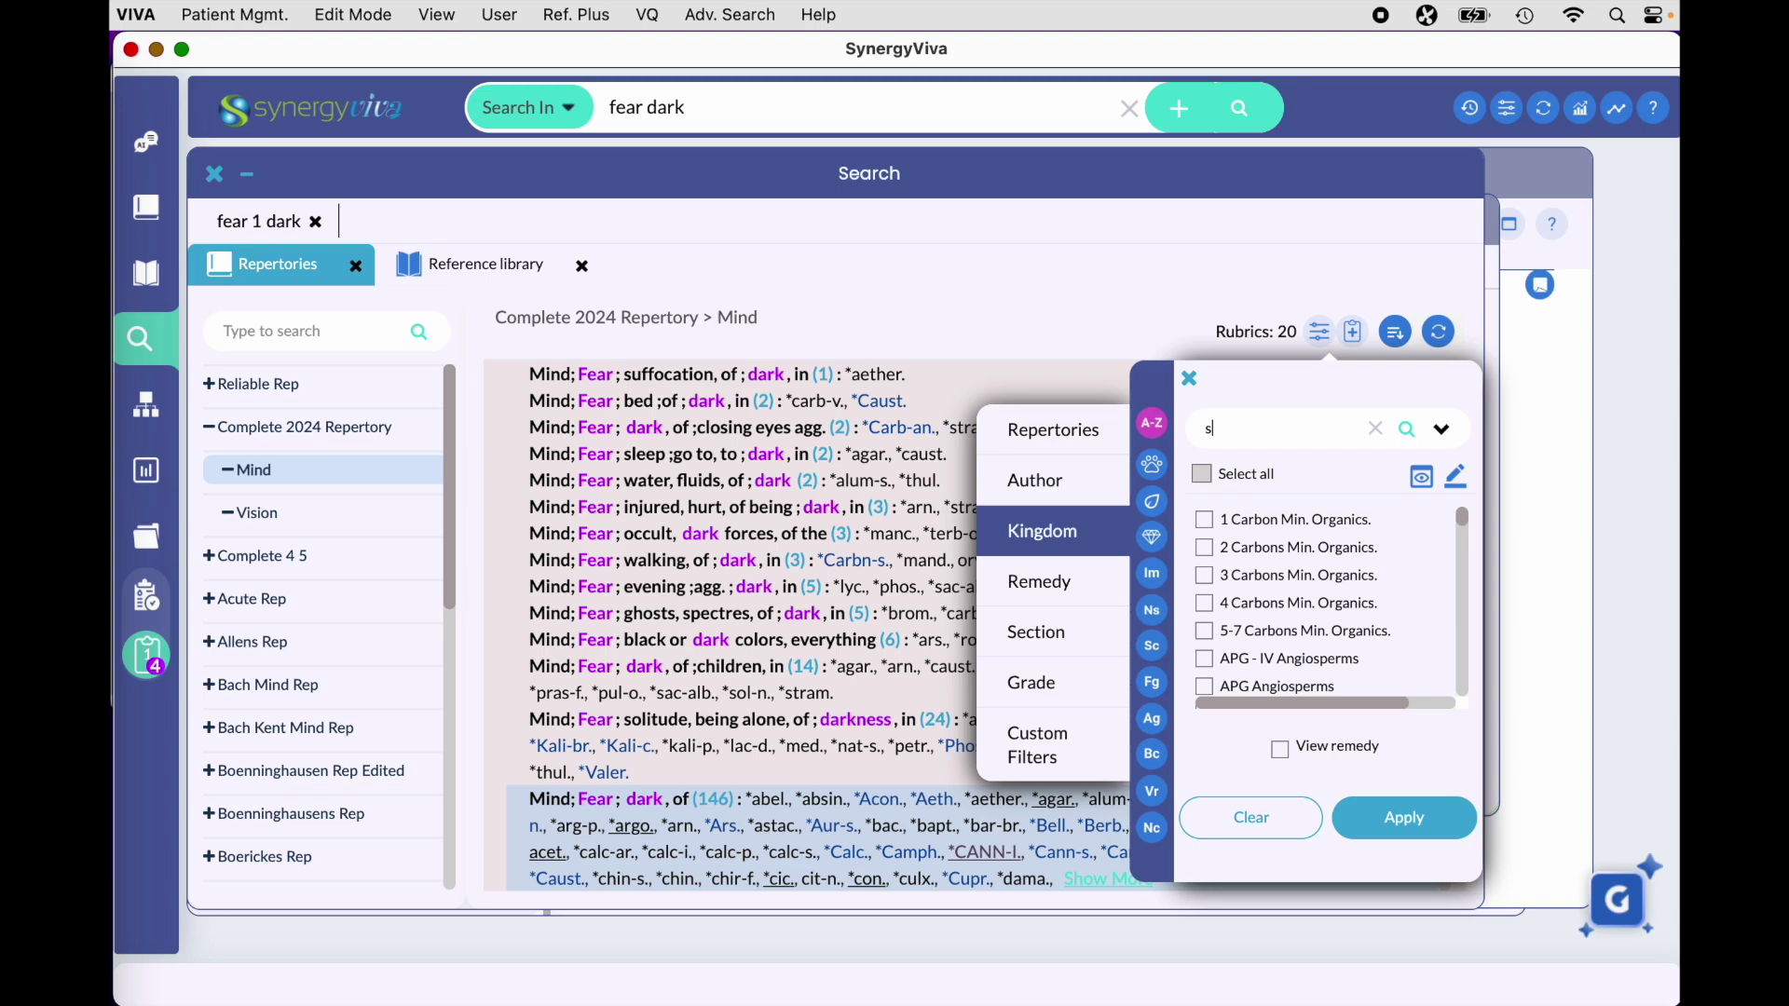
{"action": "type", "text": "olan"}
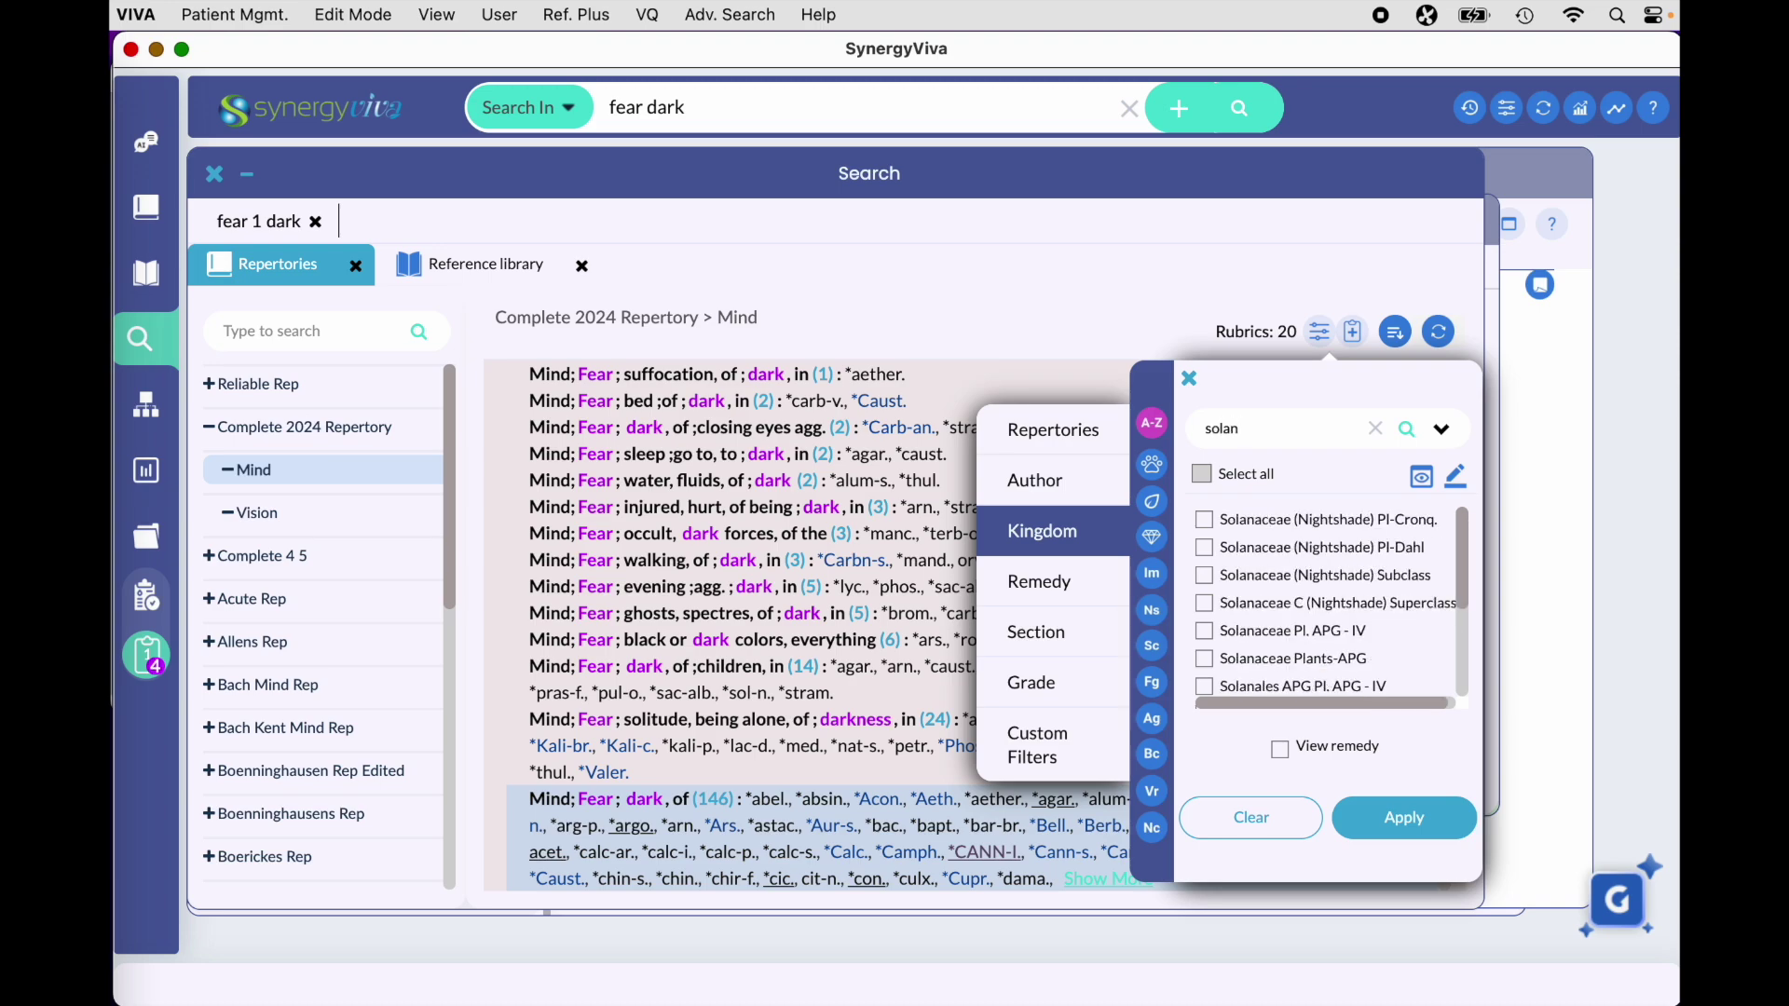
{"action": "left_click", "coordinate": [1206, 517]}
{"action": "left_click", "coordinate": [1205, 547]}
{"action": "left_click", "coordinate": [1204, 574]}
{"action": "left_click", "coordinate": [1206, 604]}
{"action": "left_click", "coordinate": [1207, 632]}
{"action": "left_click", "coordinate": [1204, 658]}
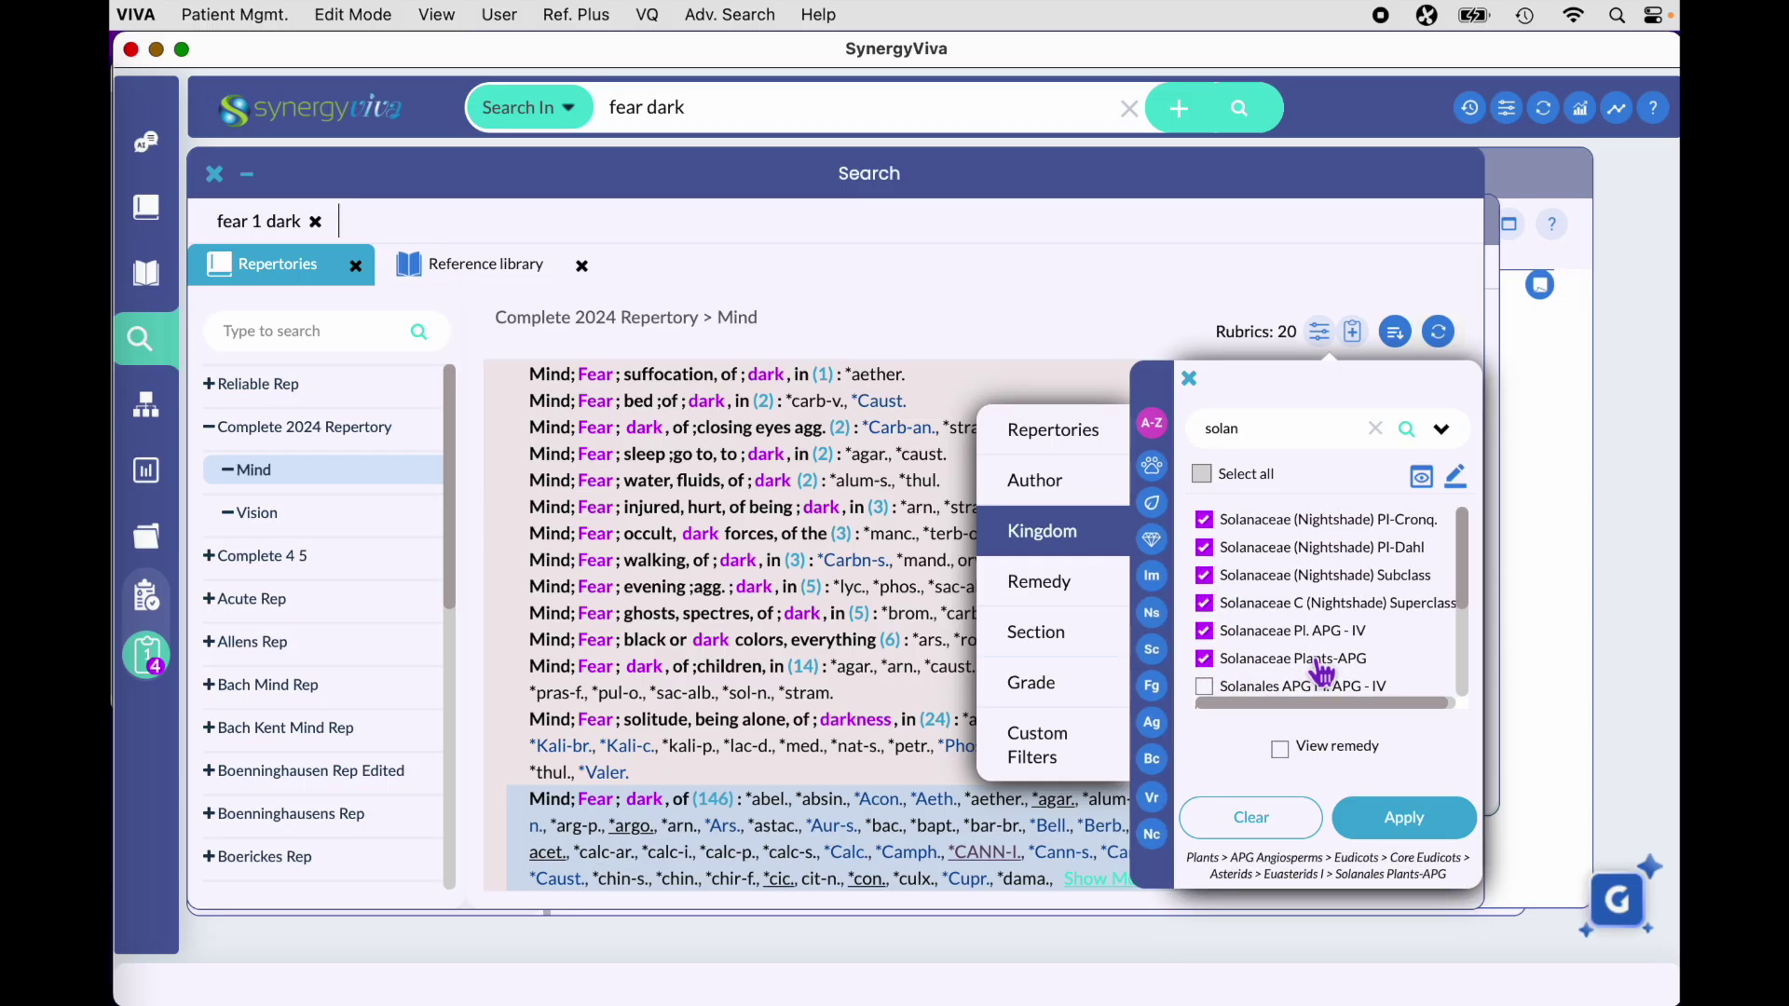
{"action": "left_click", "coordinate": [1404, 819]}
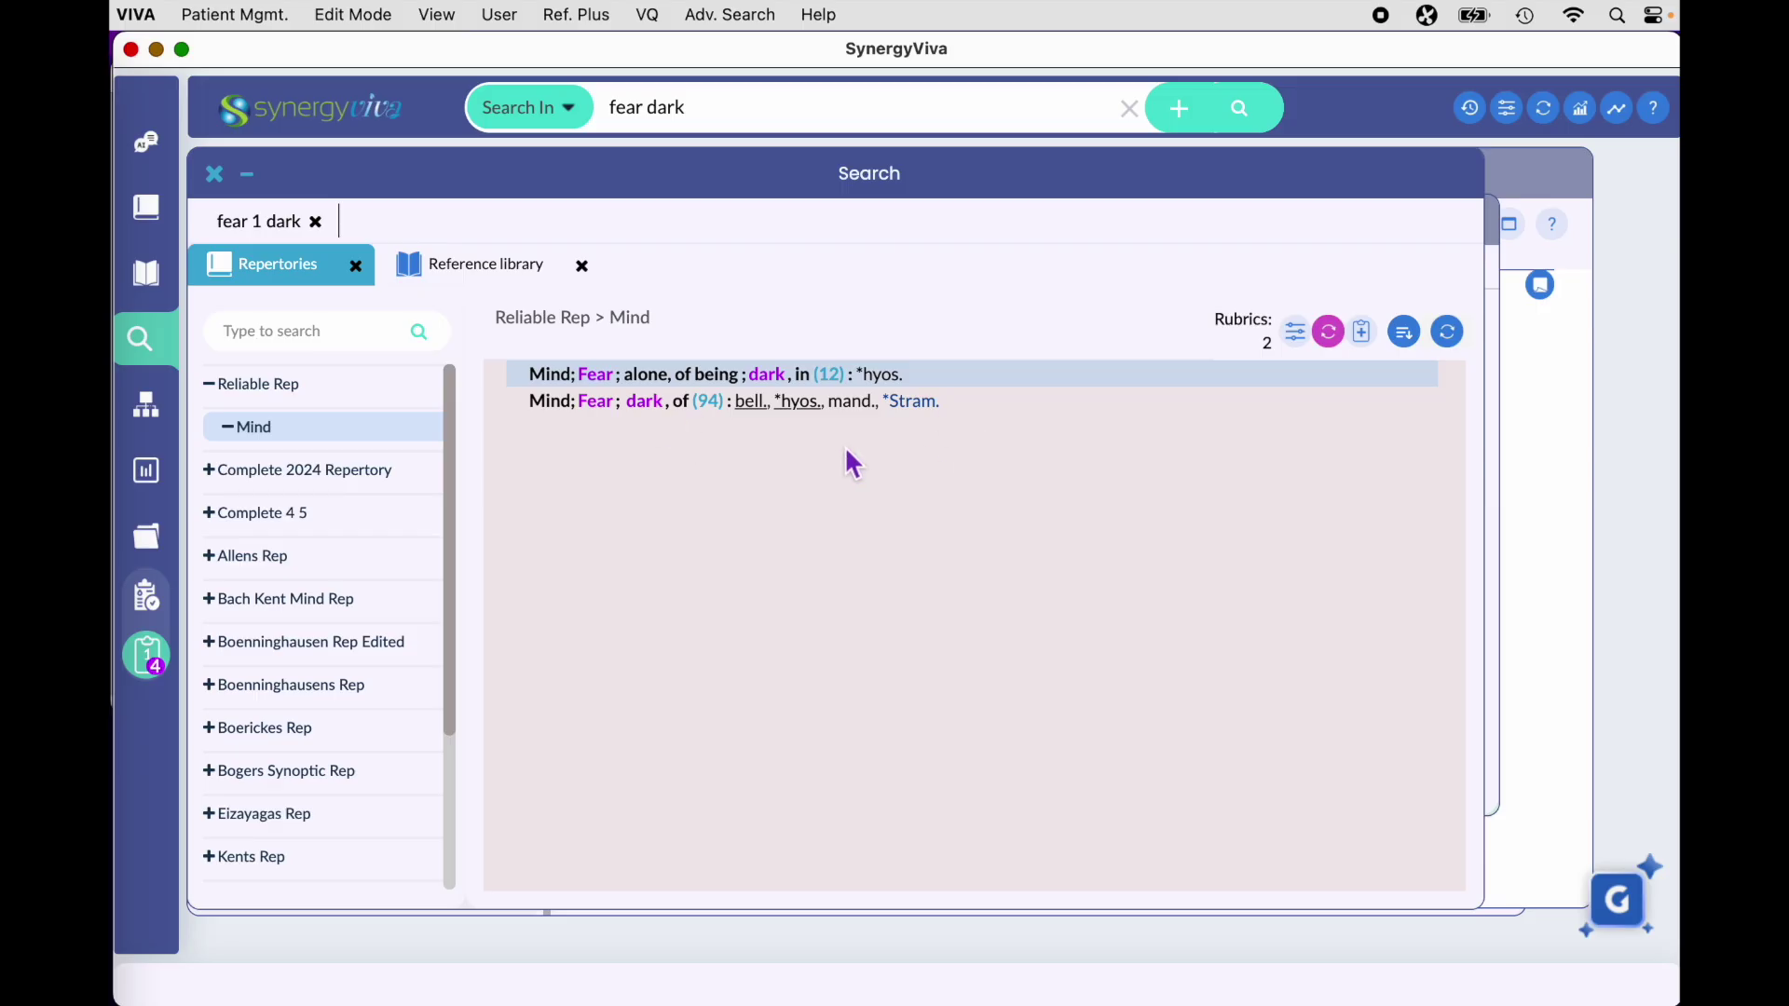
Step: Review the filtered rubrics in Complete 2024 and Boericke's Mind, then clear the Kingdom filter
{"action": "left_click", "coordinate": [334, 477]}
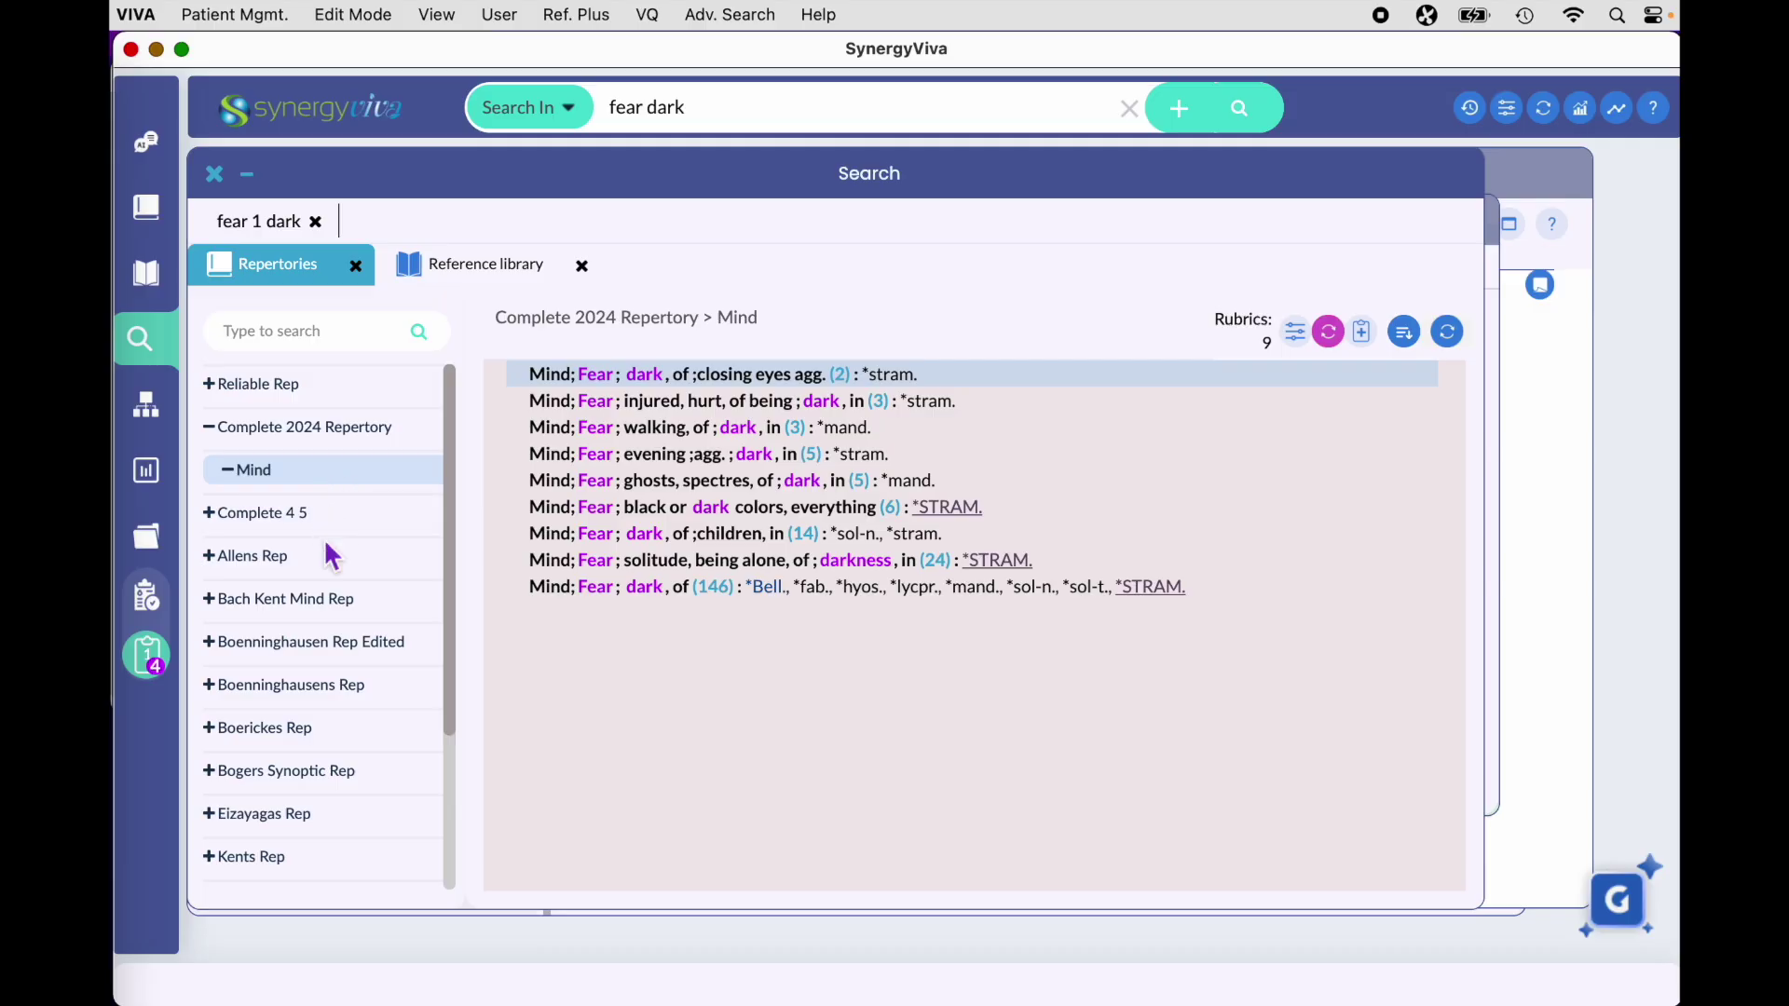
{"action": "scroll", "coordinate": [353, 593], "scroll_direction": "down", "scroll_amount": 2}
{"action": "left_click", "coordinate": [280, 667]}
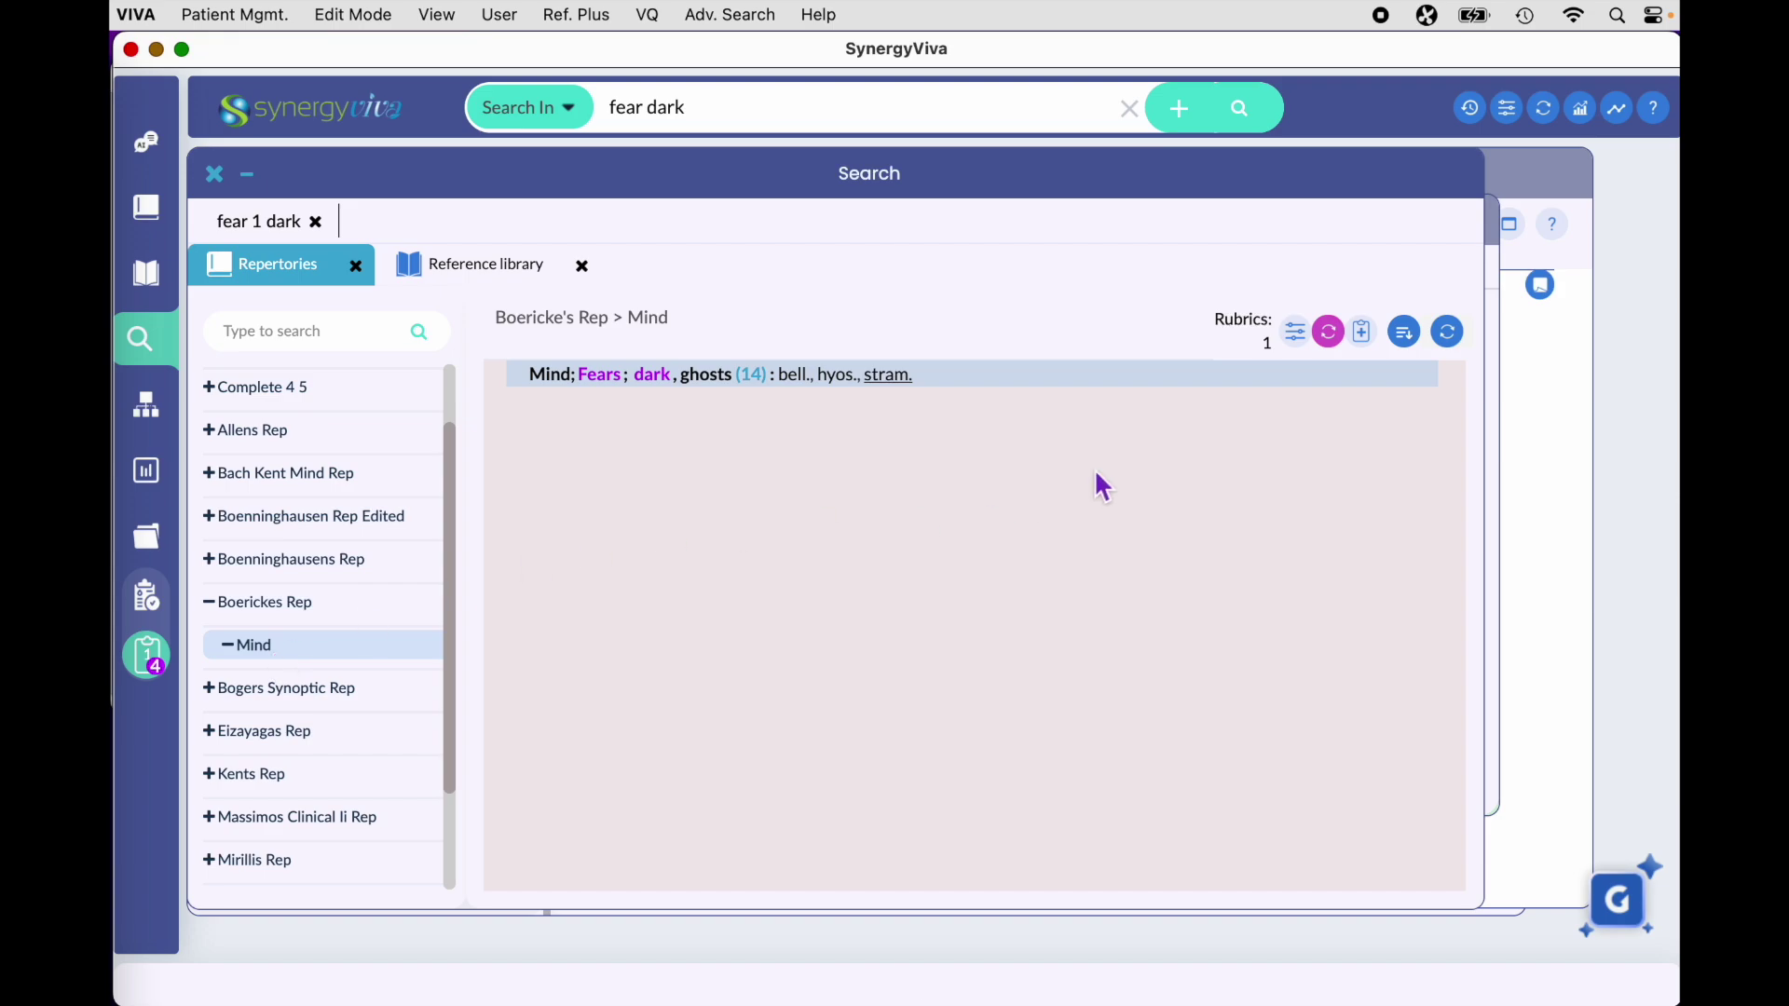
{"action": "left_click", "coordinate": [1338, 352]}
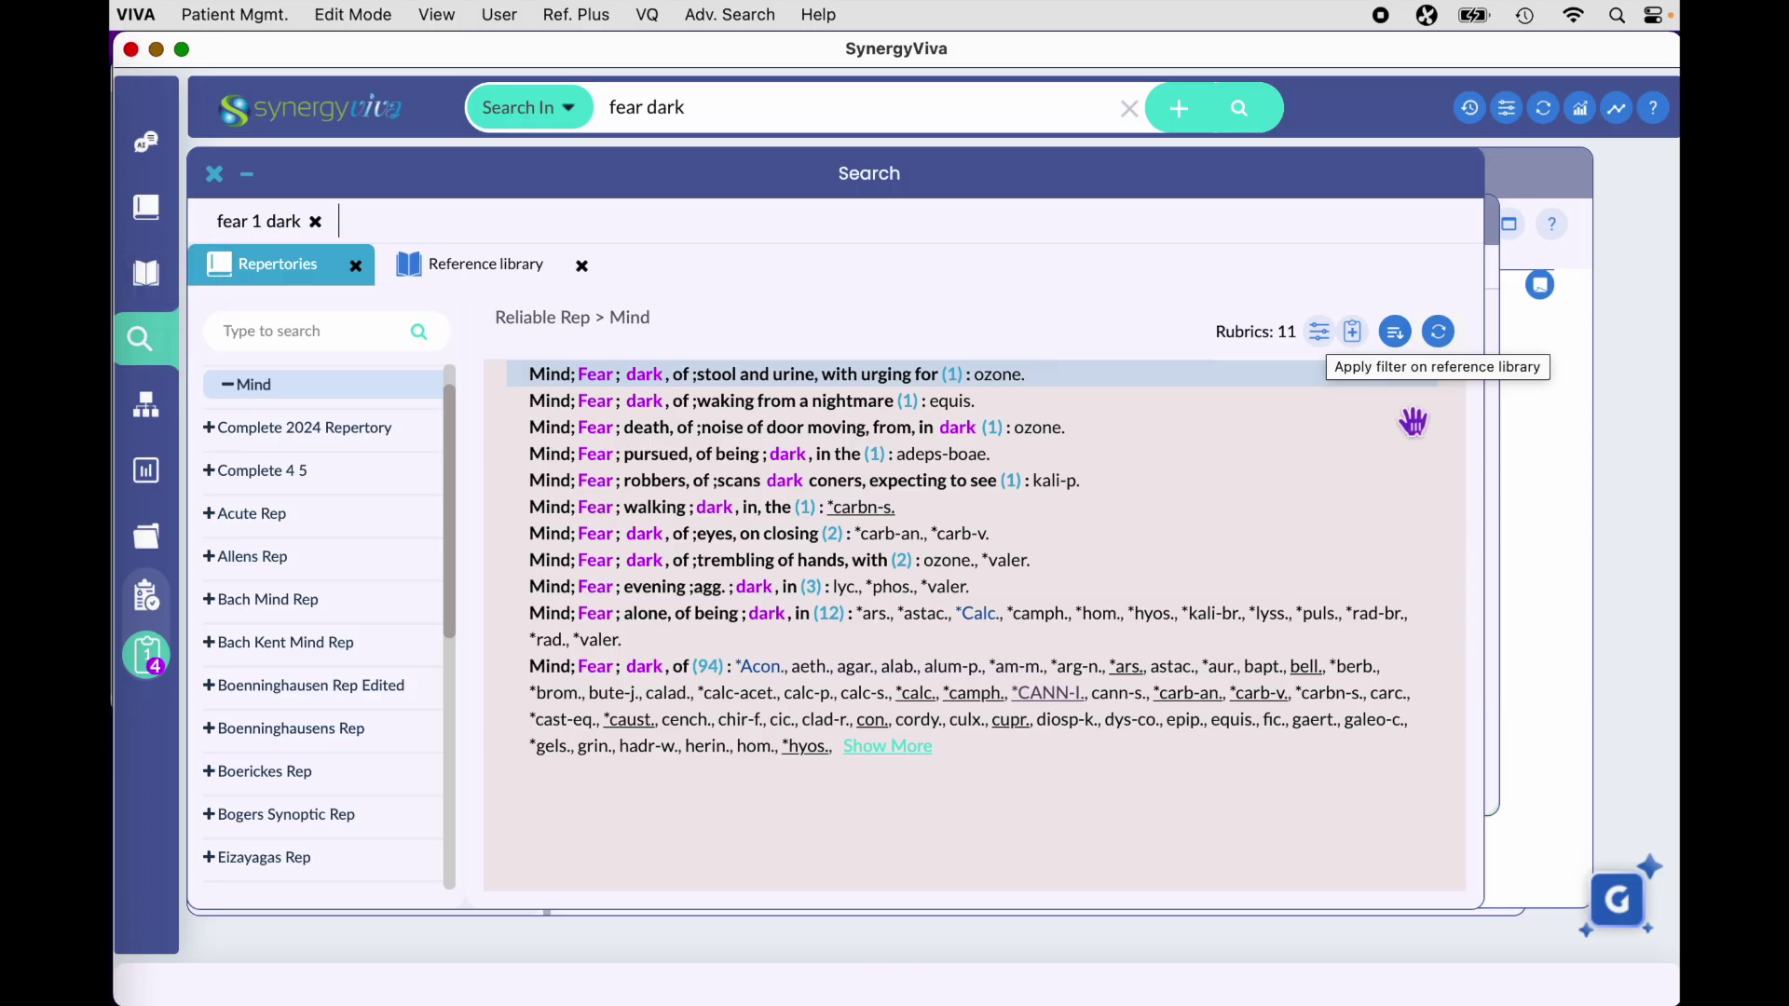
Step: Sort rubrics by descending remedy count, restore default order, then show the Reference library results
{"action": "left_click", "coordinate": [1402, 341]}
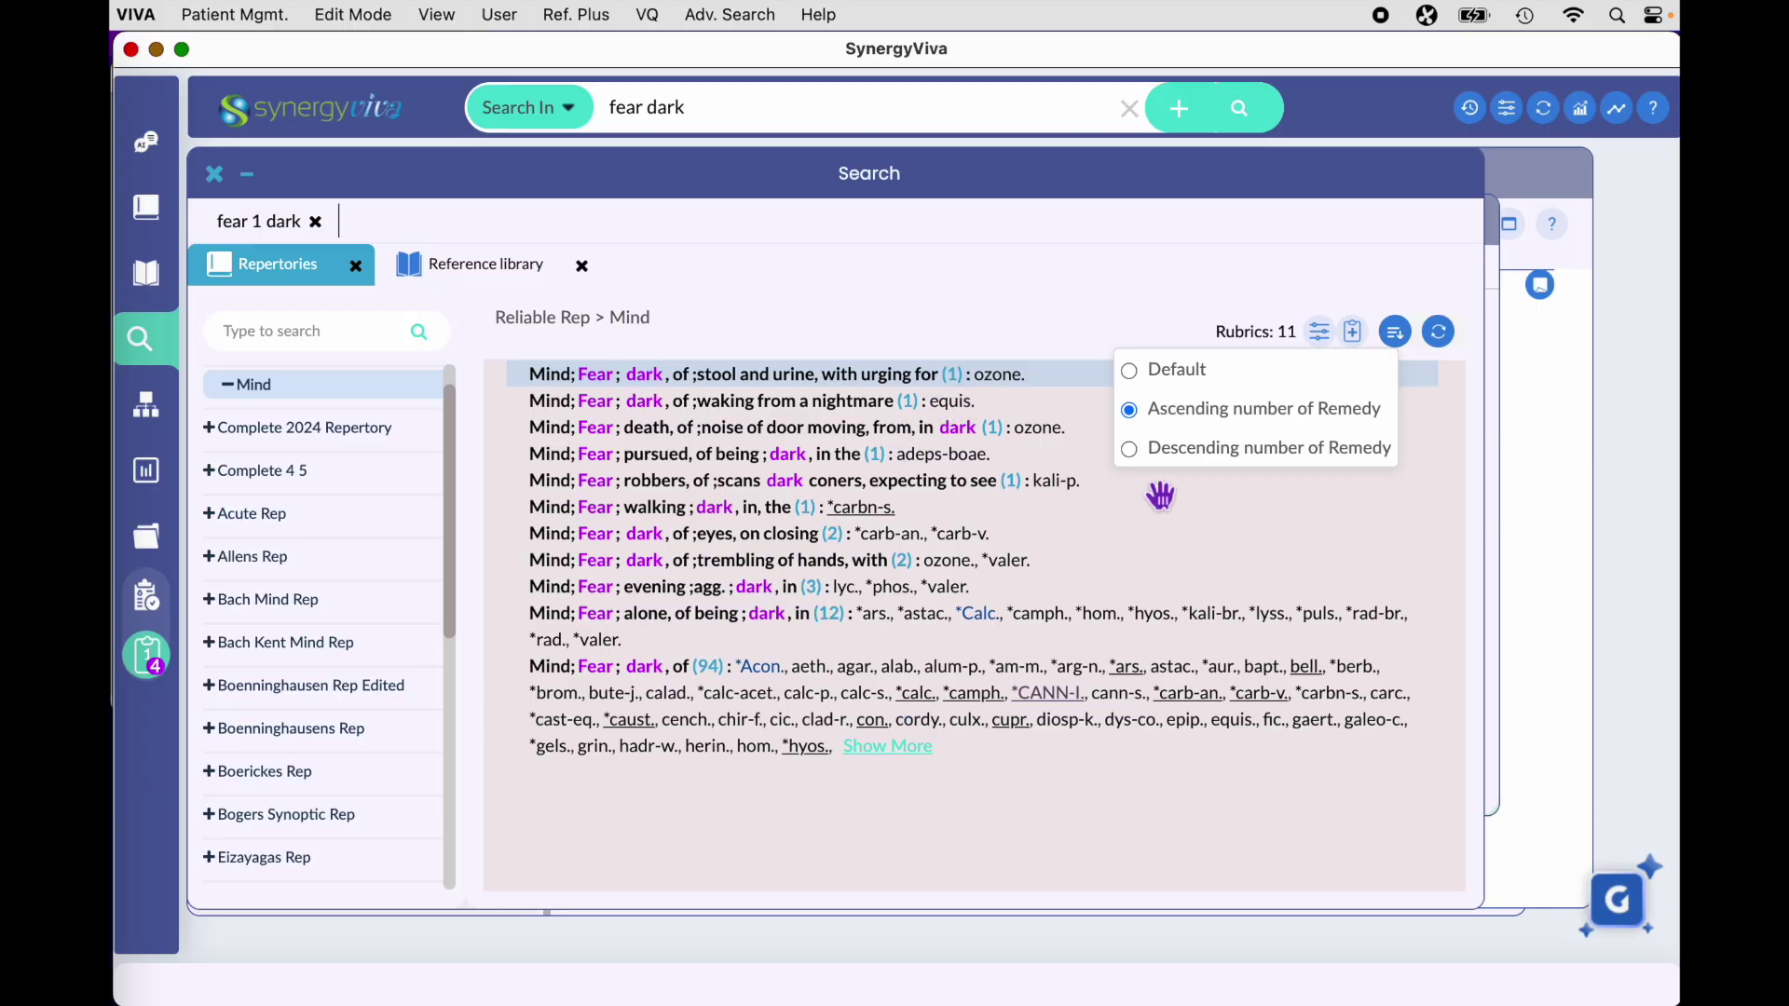
{"action": "left_click", "coordinate": [1130, 449]}
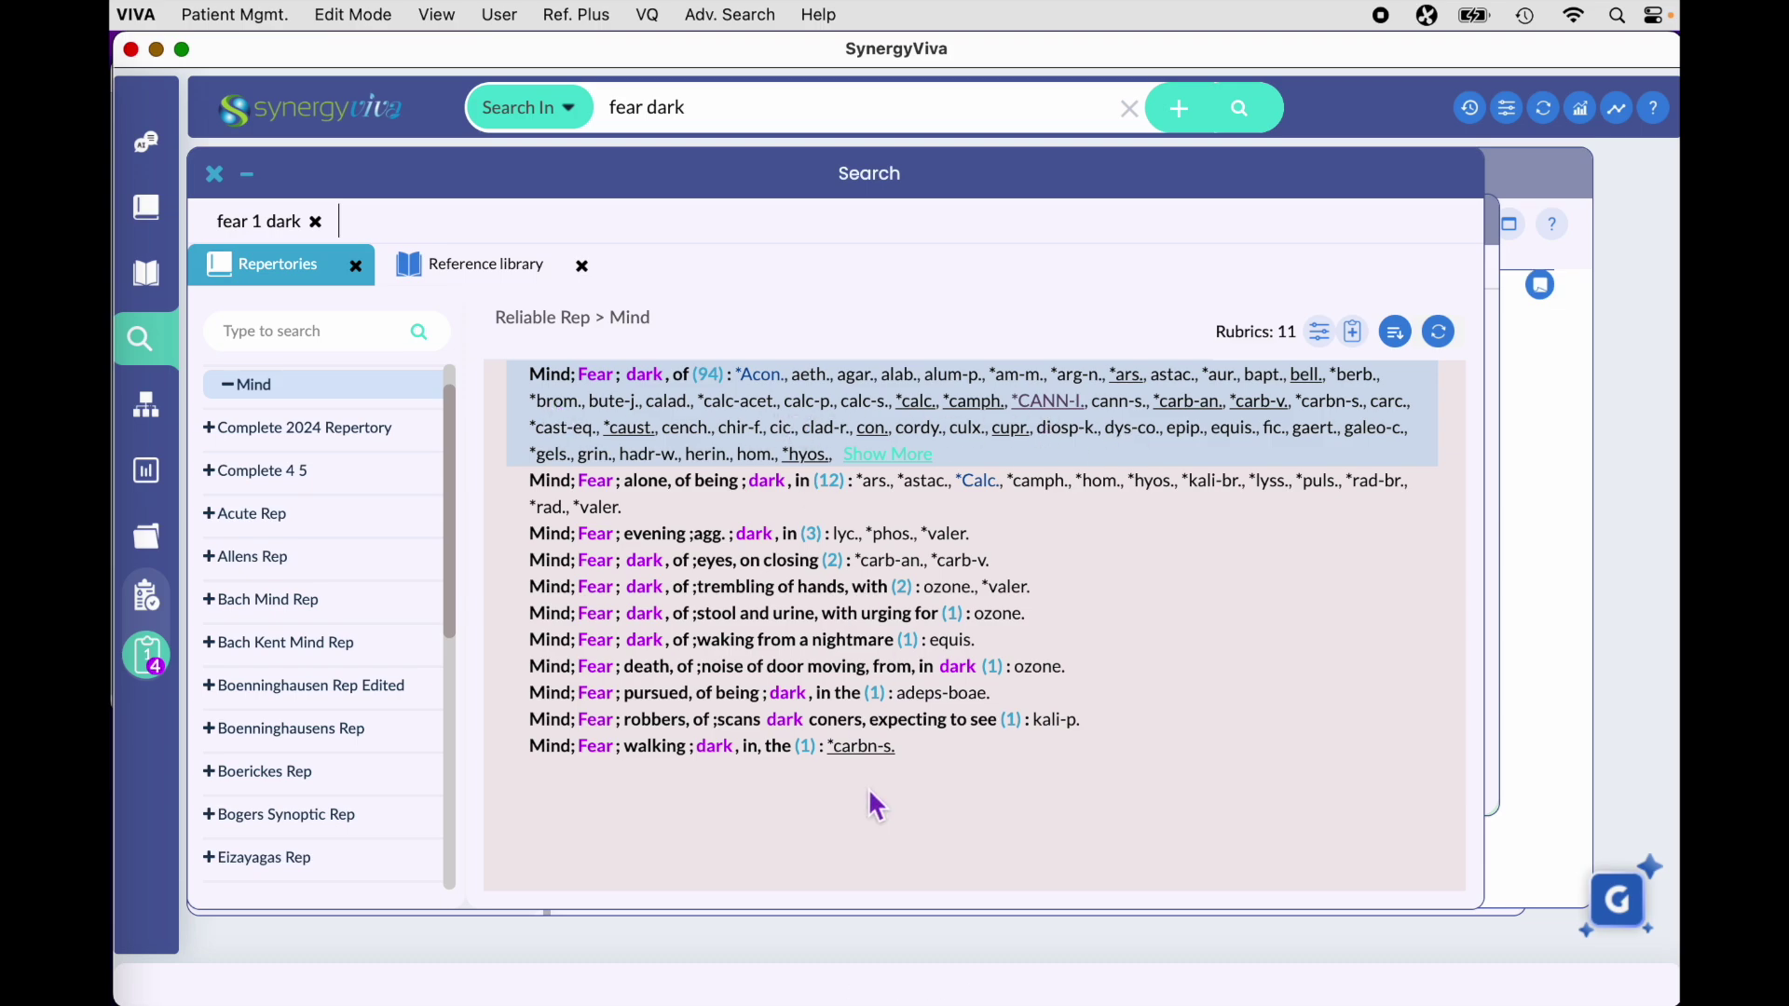
{"action": "left_click", "coordinate": [1403, 342]}
{"action": "left_click", "coordinate": [1133, 368]}
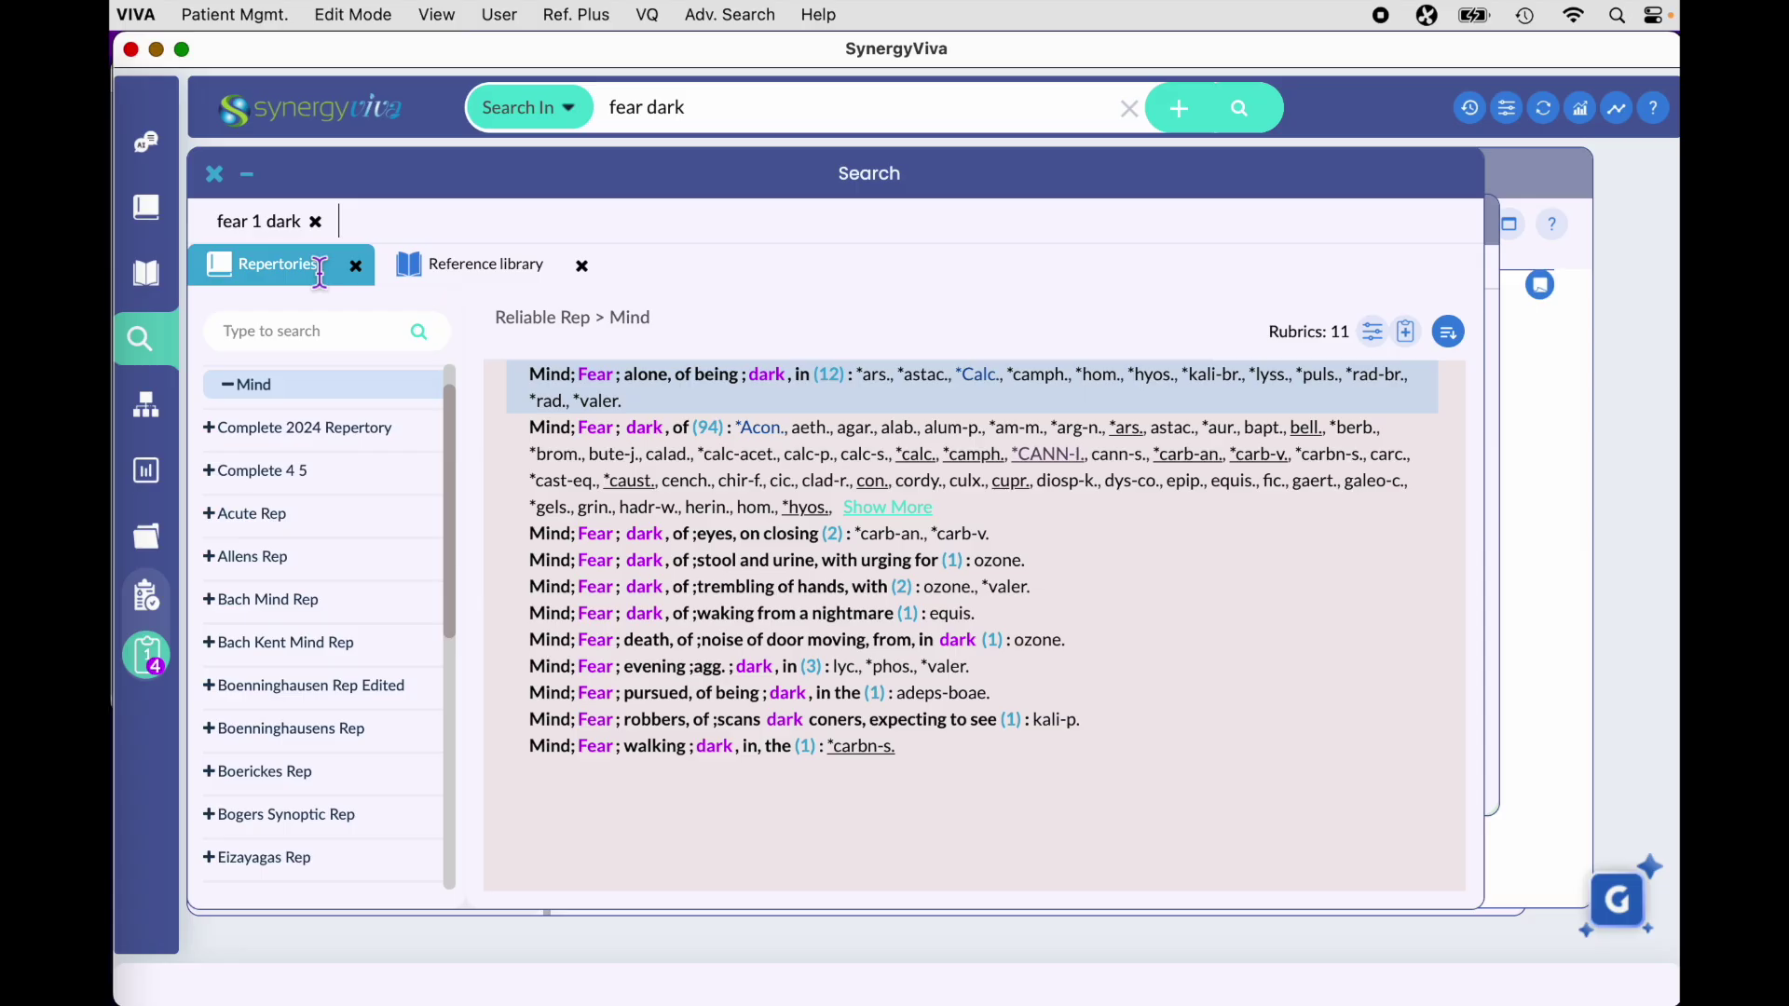
{"action": "left_click", "coordinate": [474, 269]}
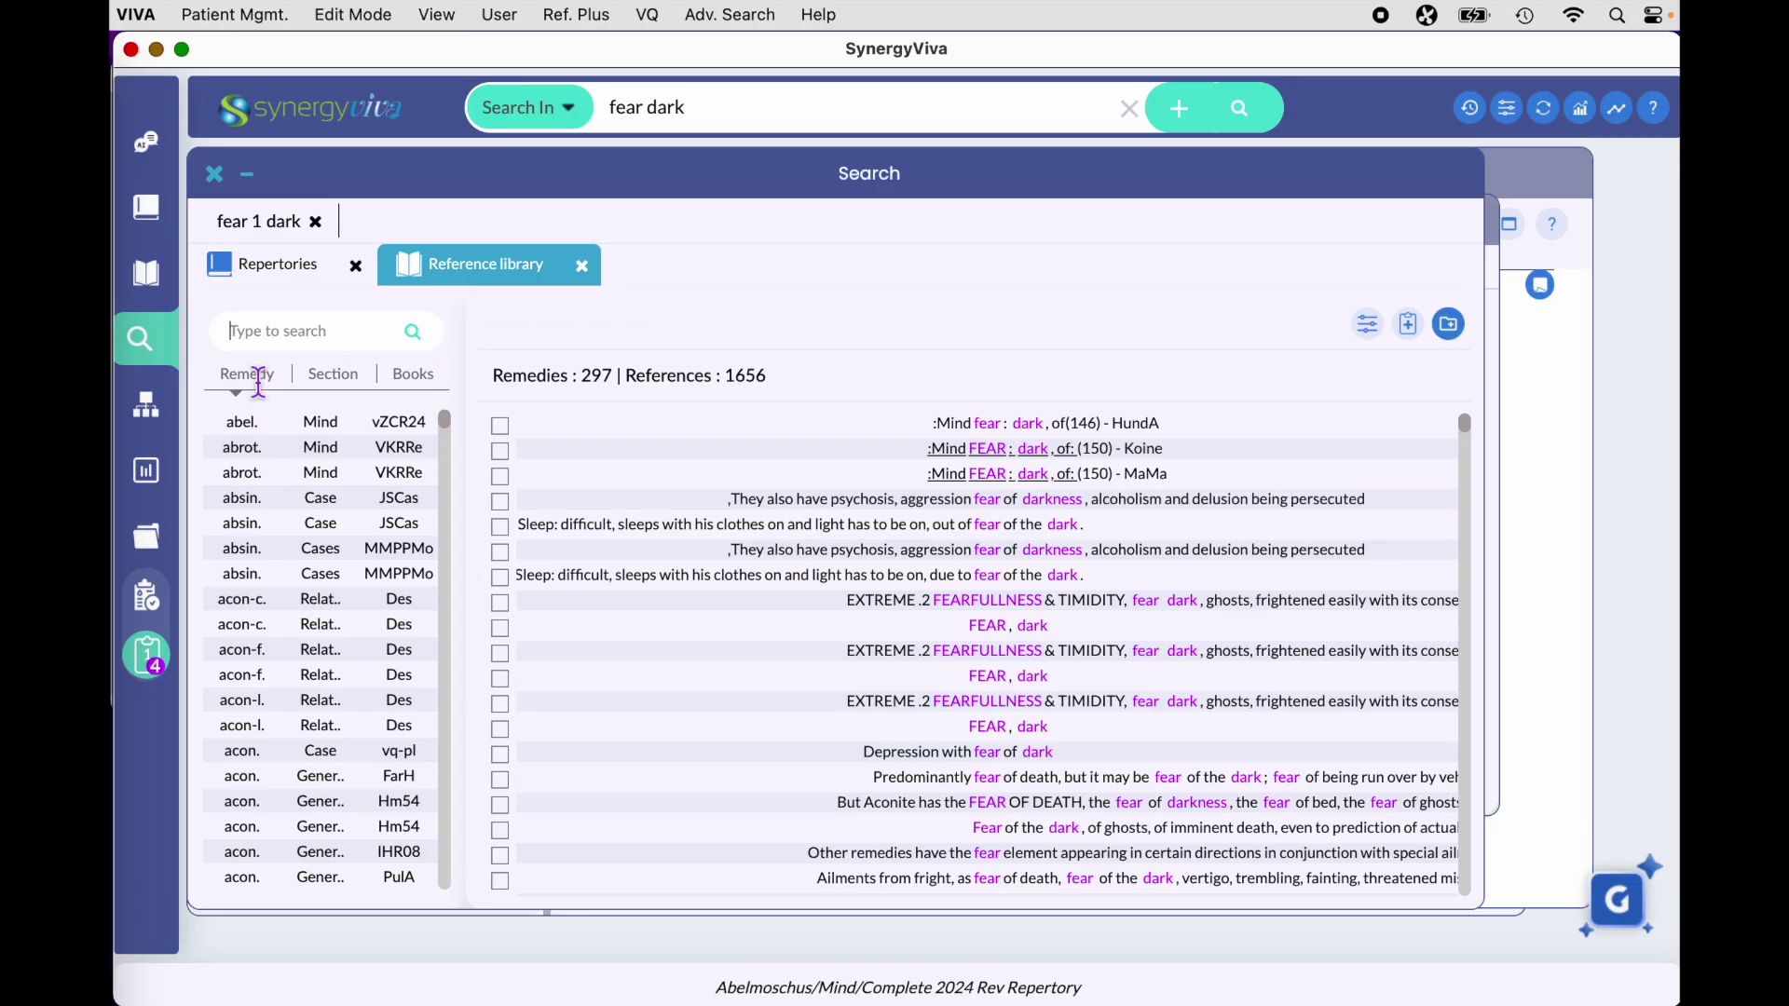
{"action": "scroll", "coordinate": [246, 603], "scroll_direction": "down", "scroll_amount": 5}
{"action": "scroll", "coordinate": [247, 615], "scroll_direction": "down", "scroll_amount": 15}
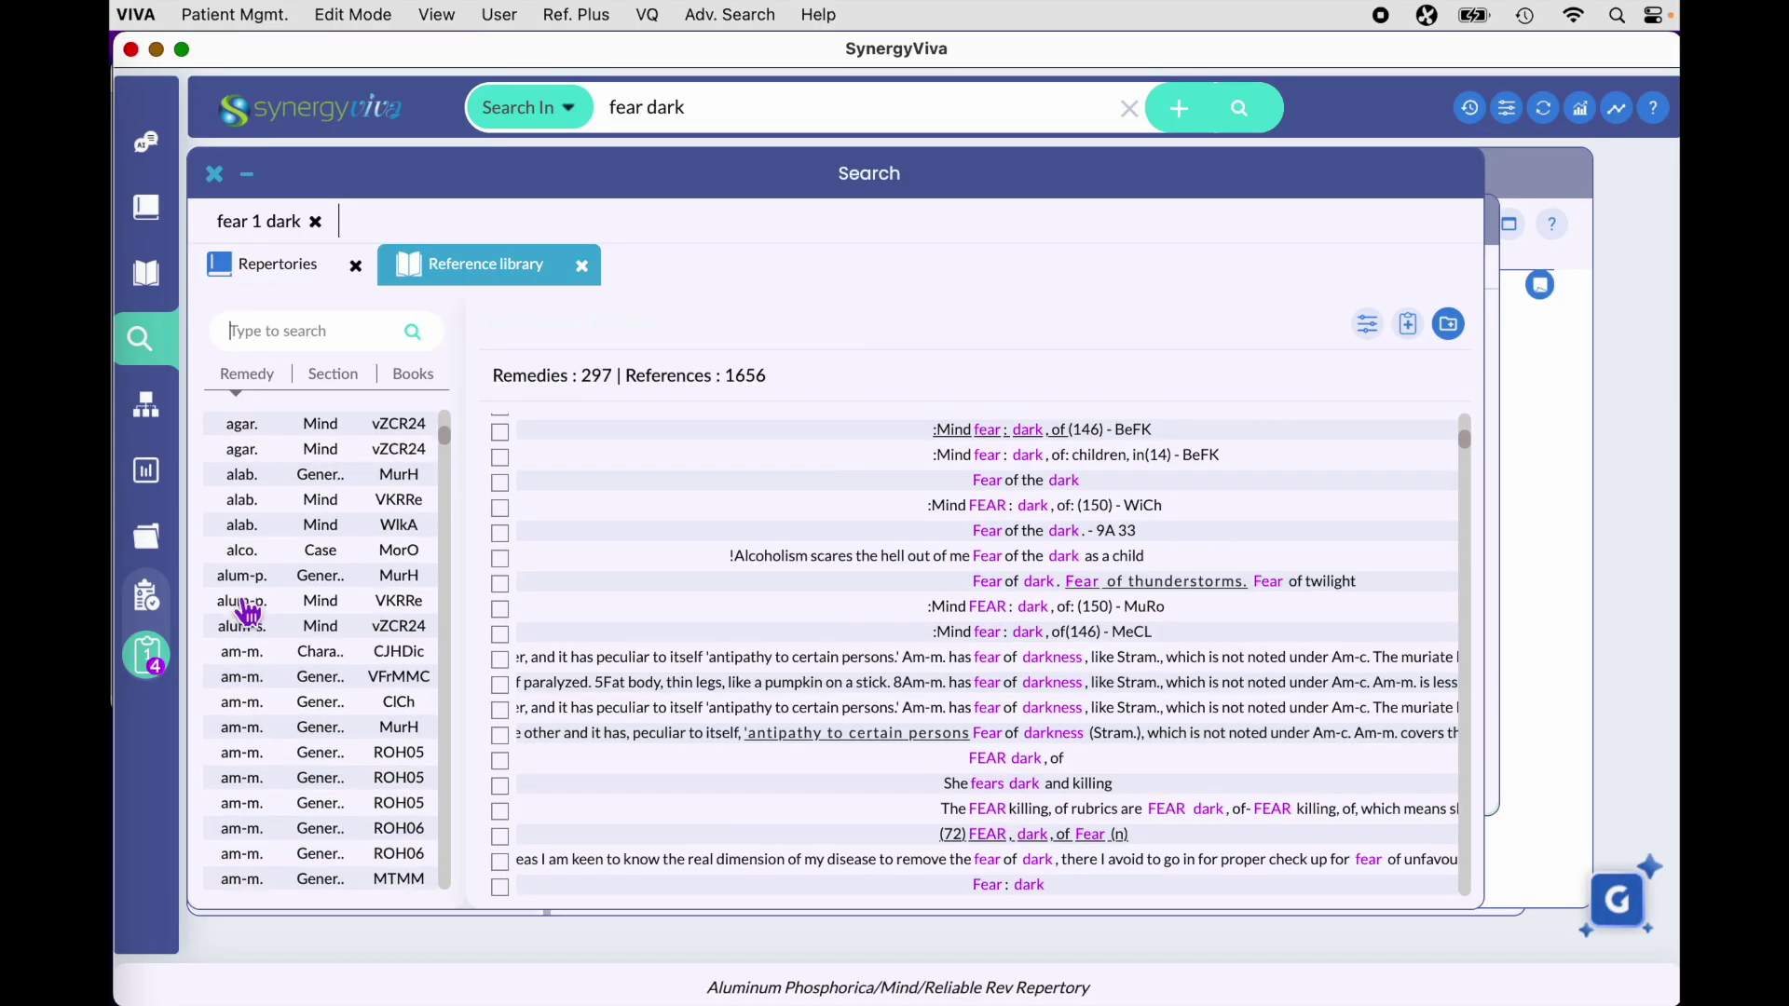
{"action": "scroll", "coordinate": [247, 612], "scroll_direction": "down", "scroll_amount": 5}
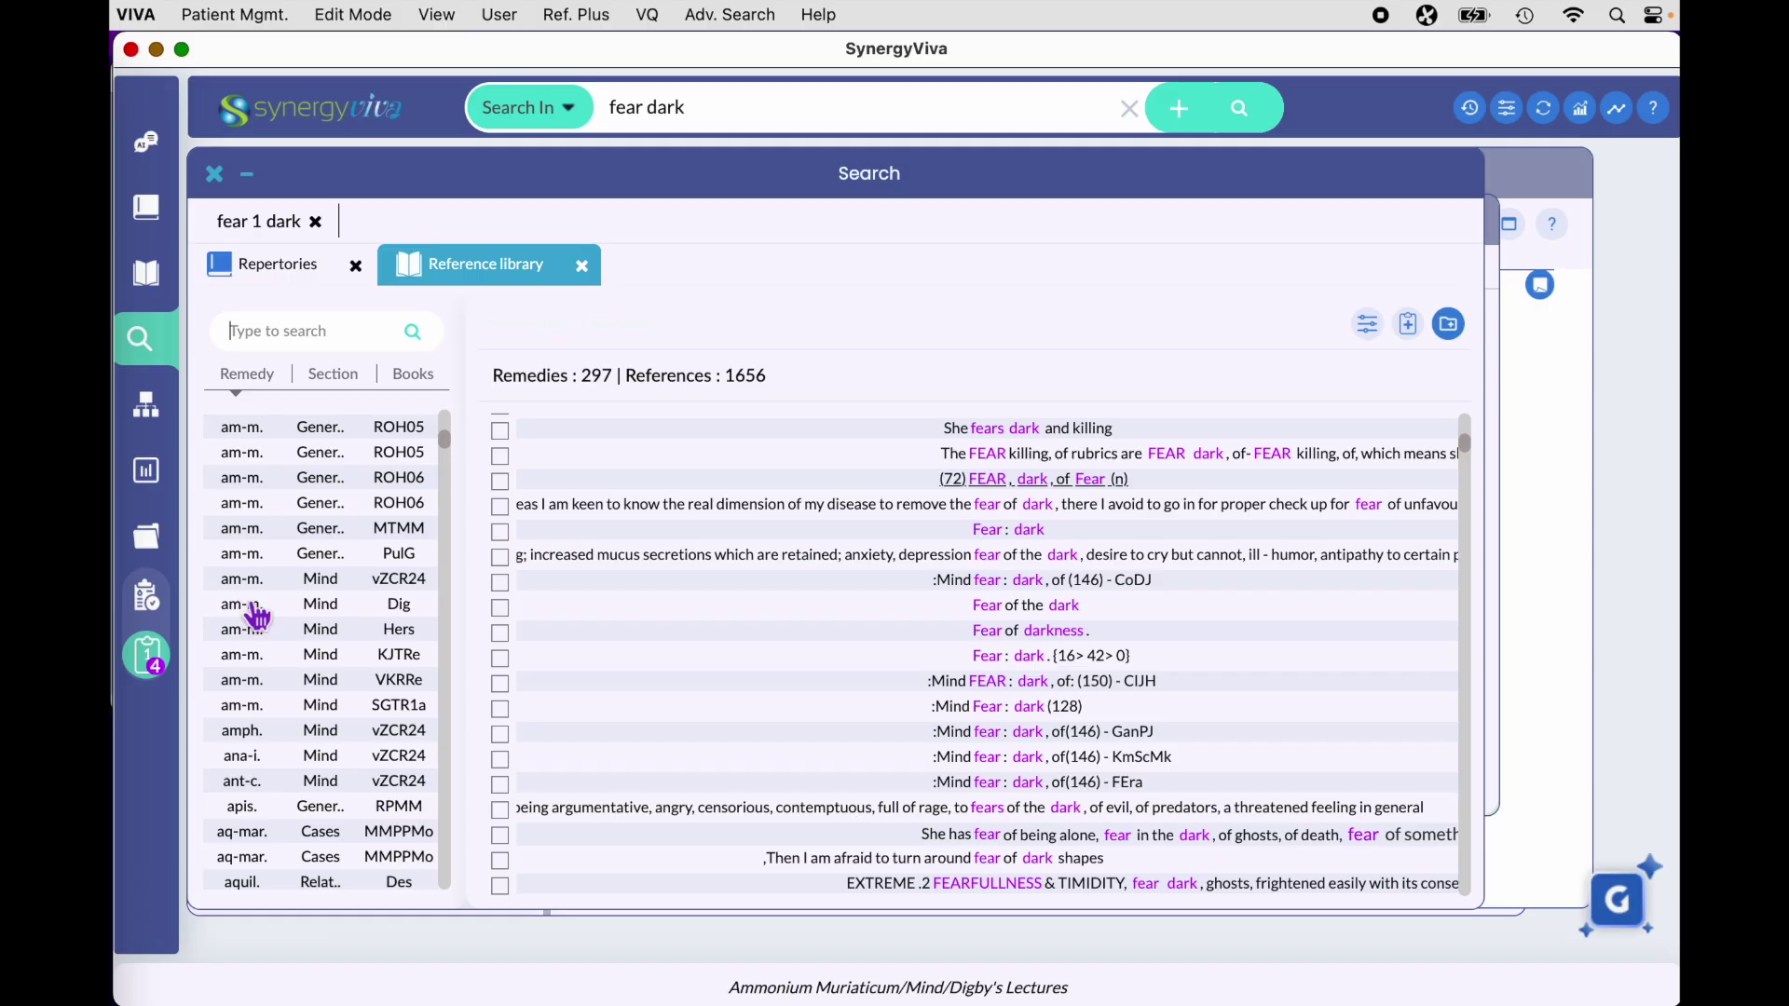
Step: Filter the reference remedies to 'stram' (Stramonium, 64 references), then clear that filter
{"action": "left_click", "coordinate": [294, 340]}
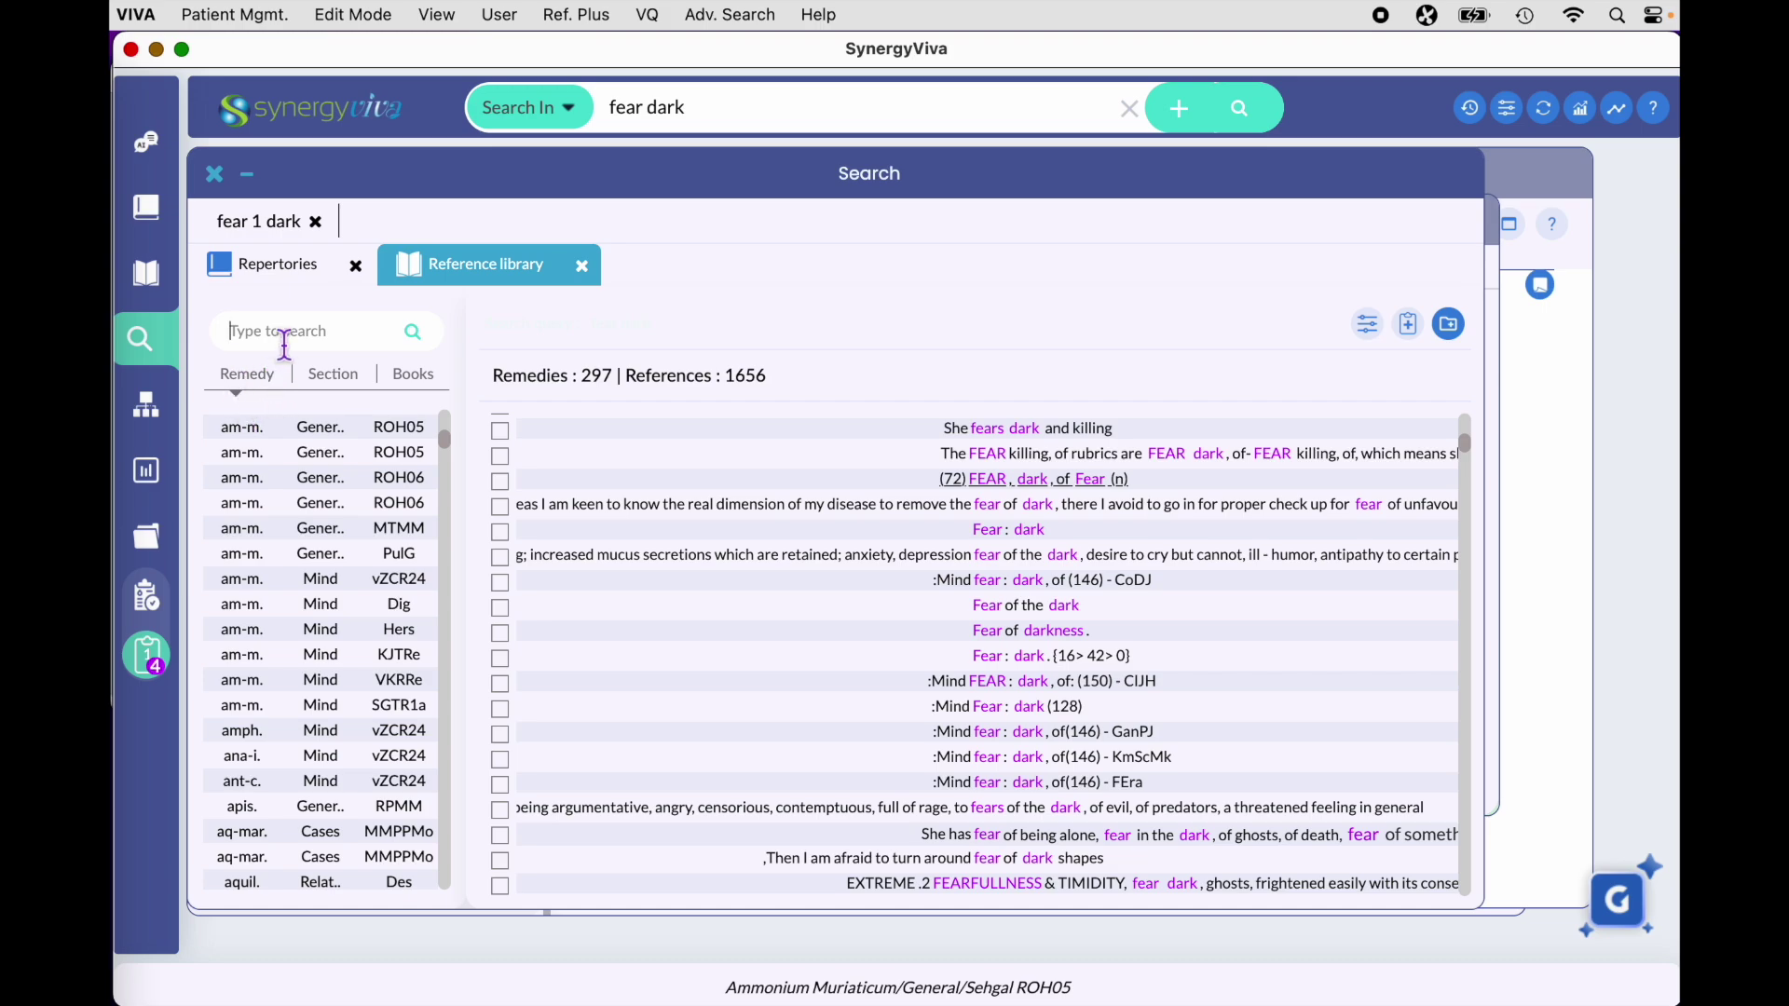
{"action": "type", "text": "stram"}
{"action": "key", "text": "Return"}
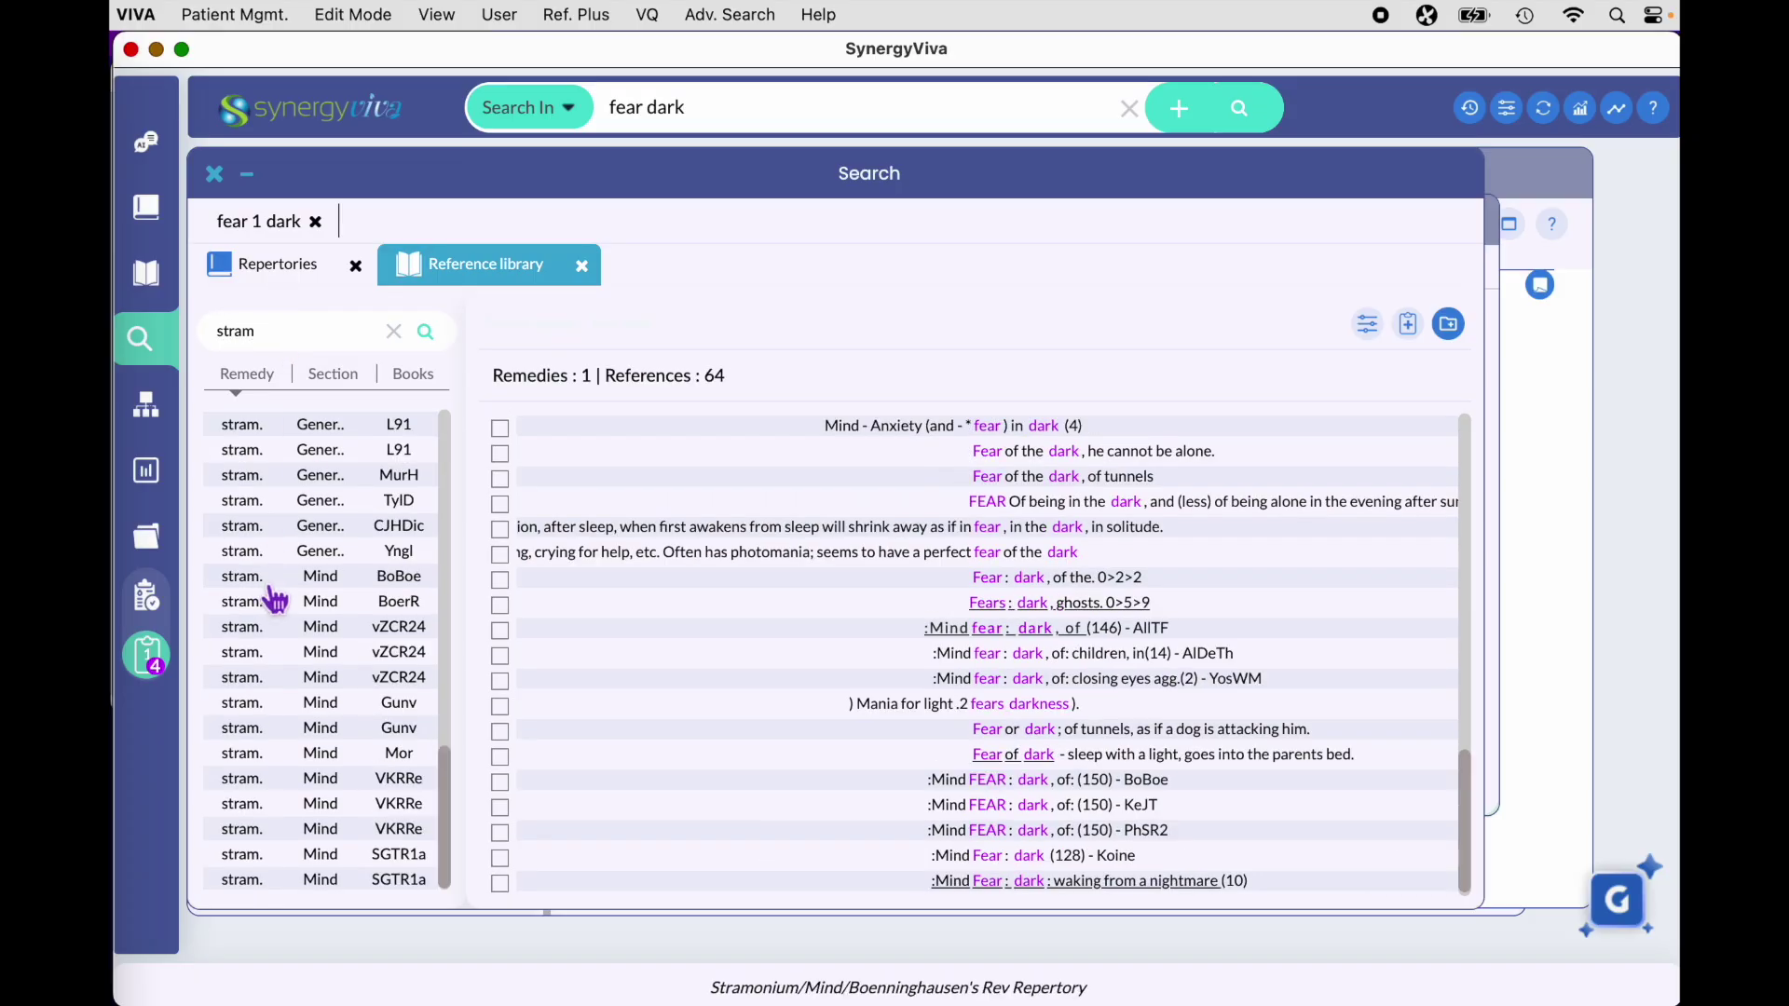
{"action": "scroll", "coordinate": [264, 587], "scroll_direction": "up", "scroll_amount": 10}
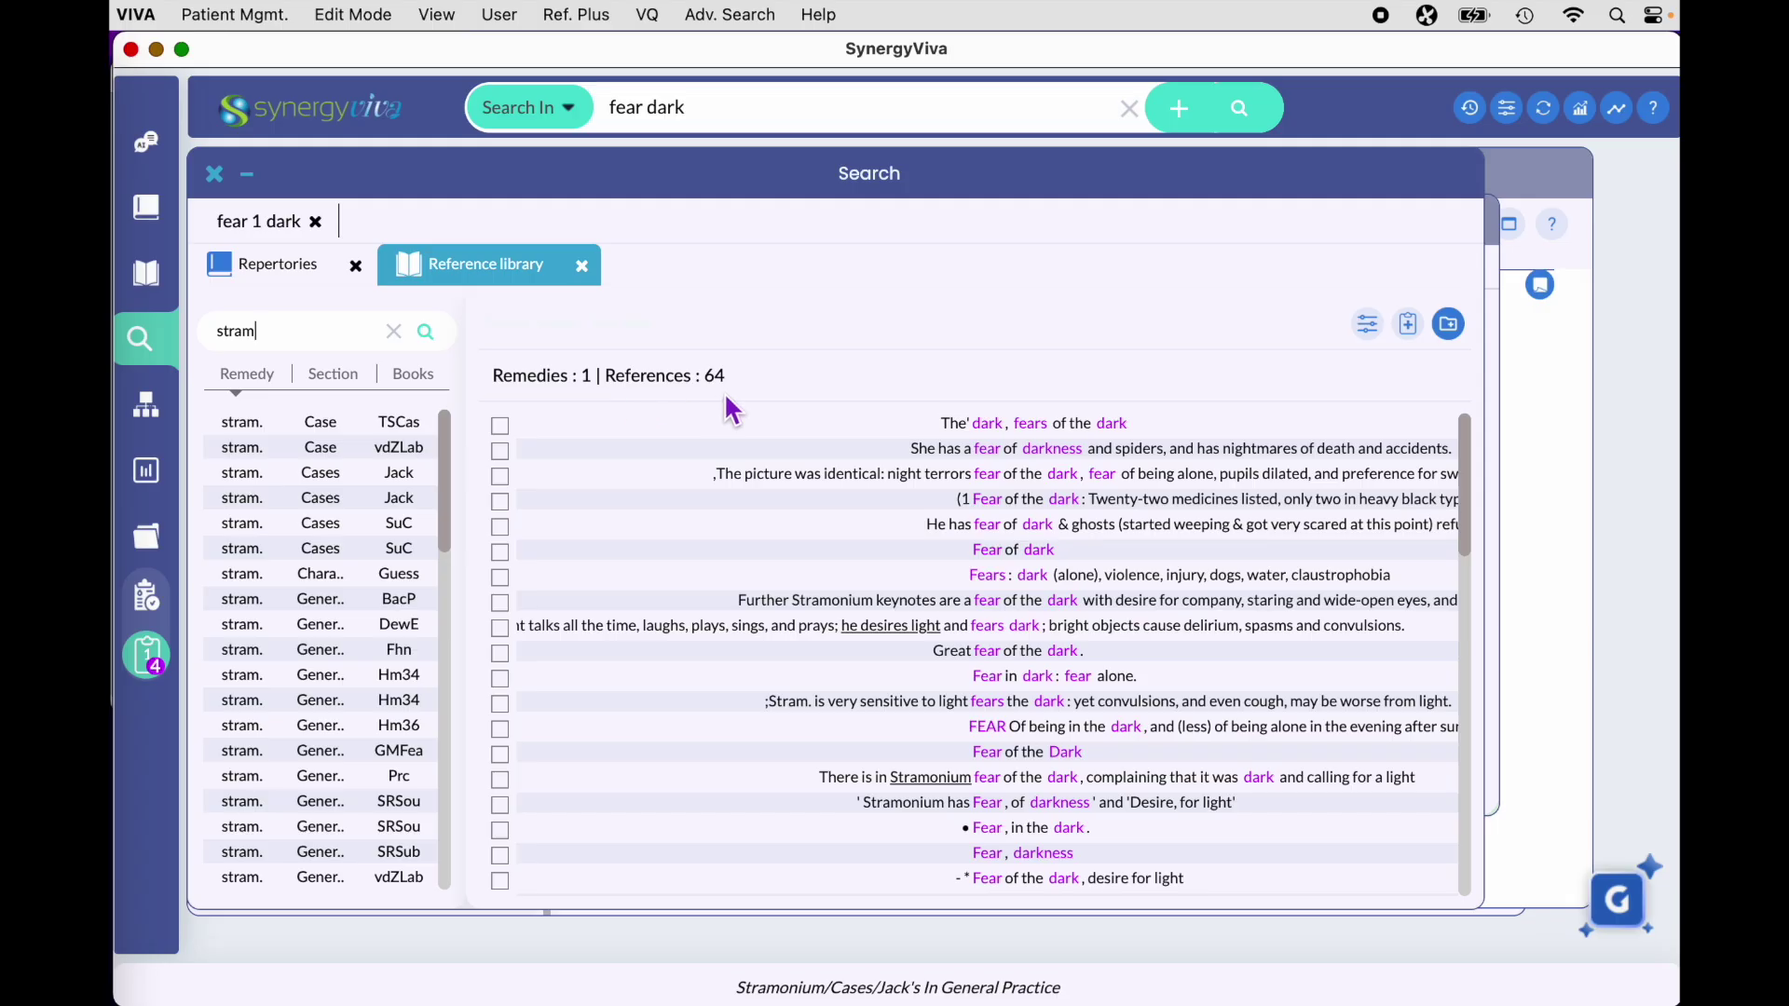
{"action": "left_click", "coordinate": [399, 336]}
Step: Filter the references by section 'mind', then clear the section filter
{"action": "left_click", "coordinate": [328, 374]}
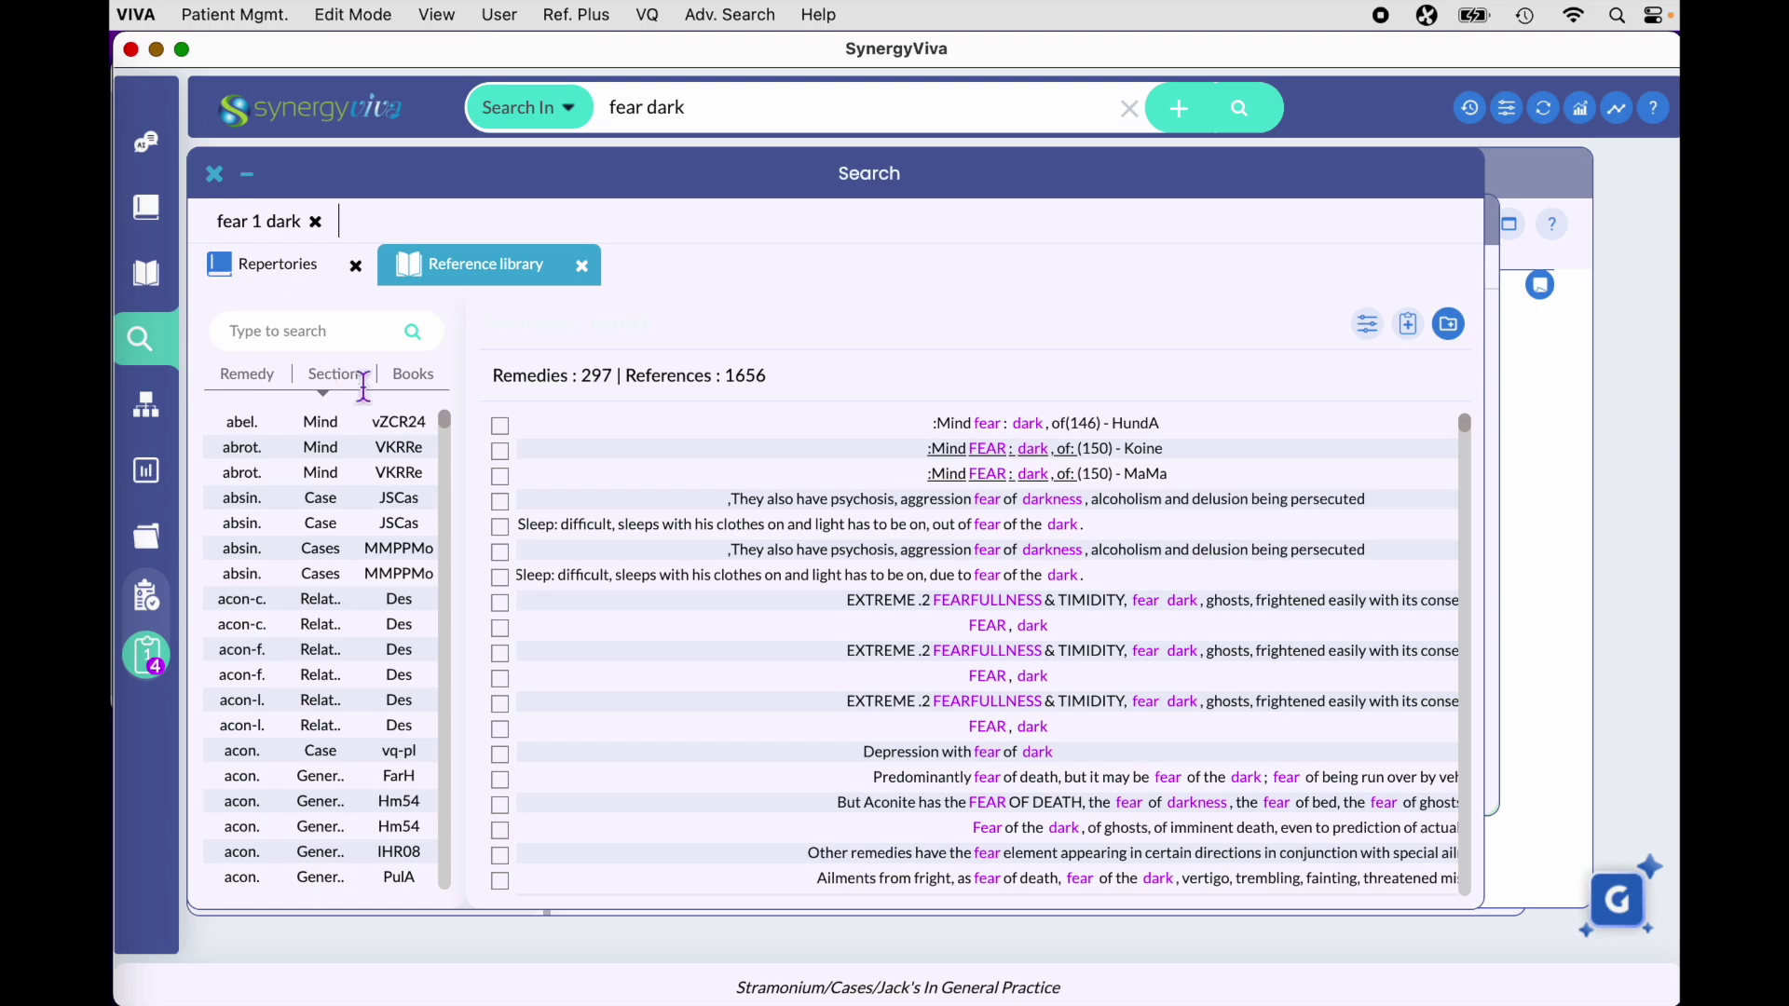
{"action": "left_click", "coordinate": [334, 343]}
{"action": "type", "text": "mind"}
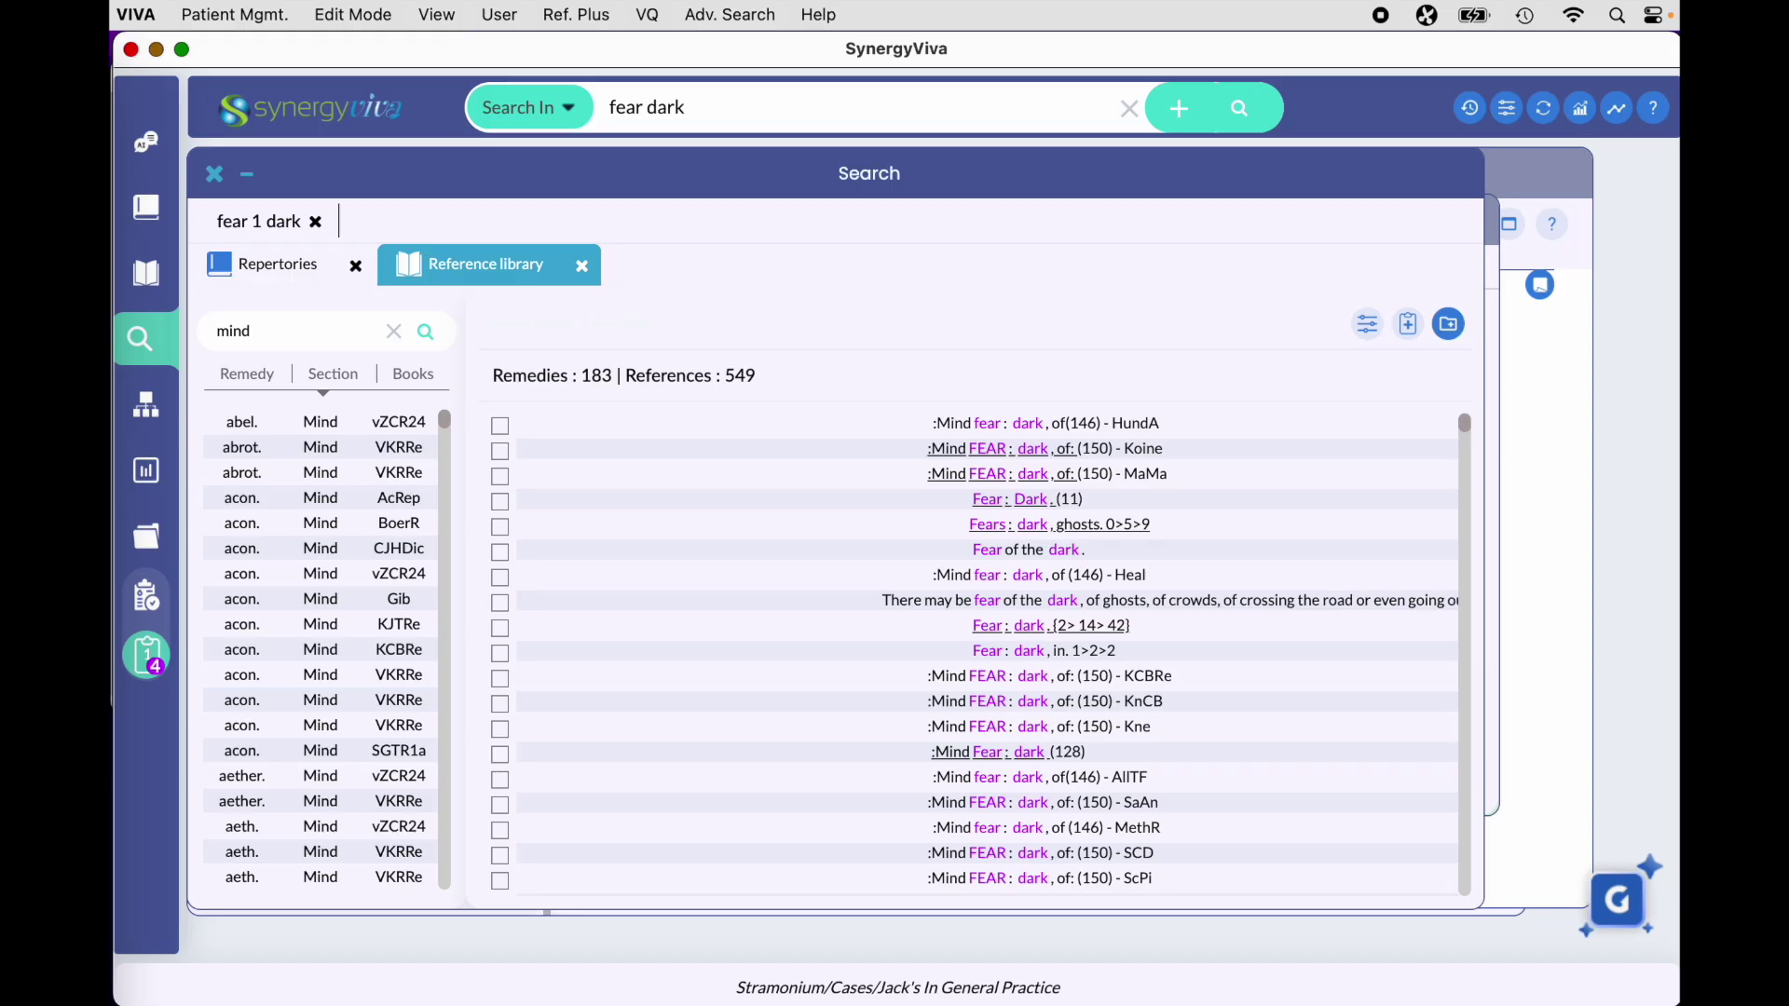
{"action": "left_click", "coordinate": [392, 332]}
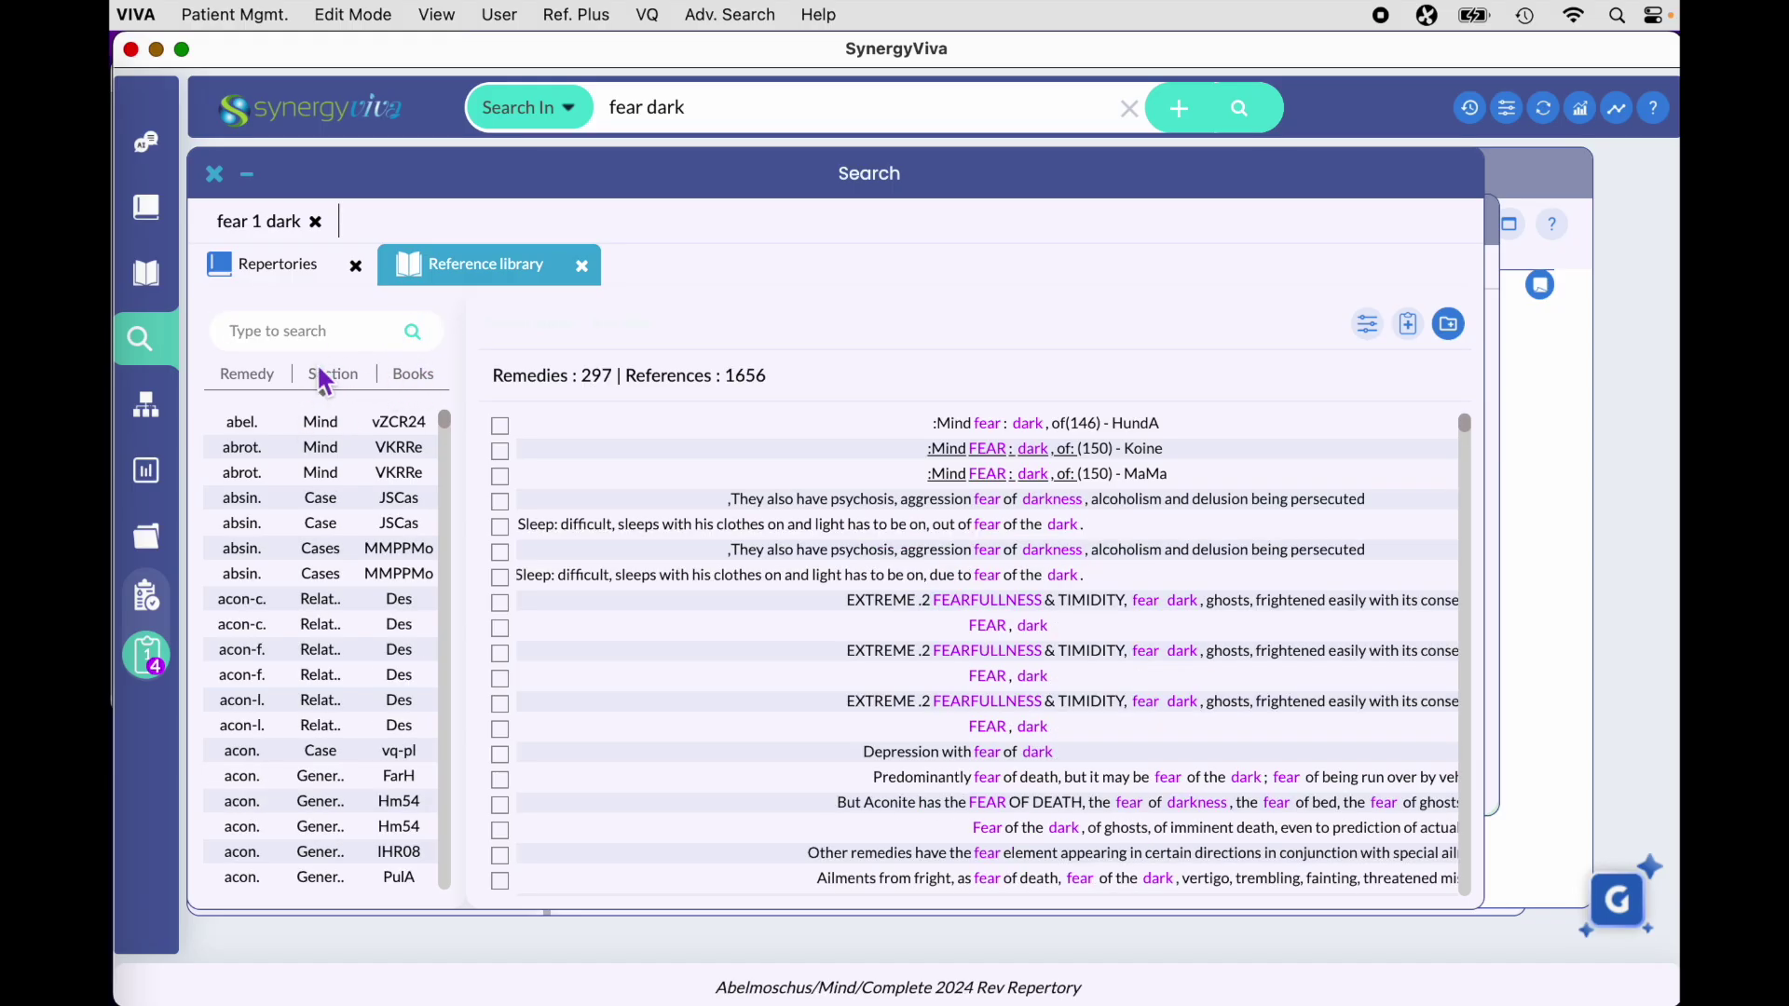
Step: Filter the references by book 'des' (32 remedies, 63 references), then clear it
{"action": "left_click", "coordinate": [421, 377]}
{"action": "left_click", "coordinate": [318, 343]}
{"action": "type", "text": "des"}
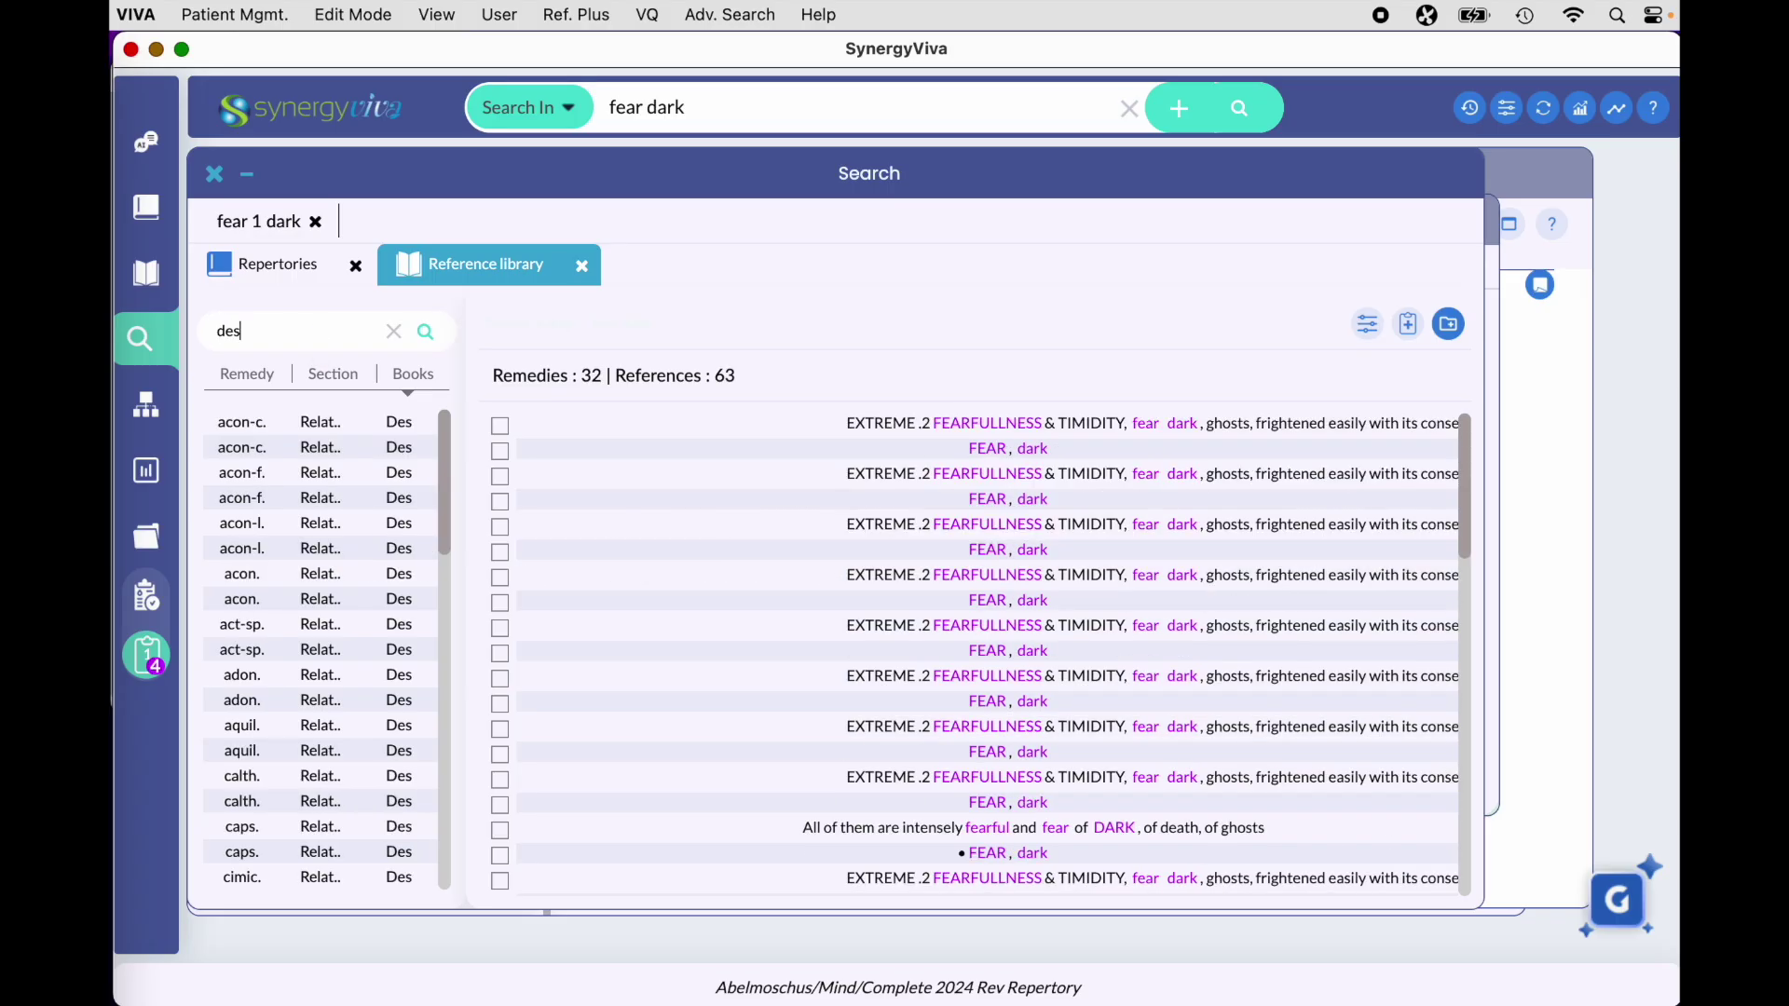
{"action": "scroll", "coordinate": [327, 607], "scroll_direction": "down", "scroll_amount": 5}
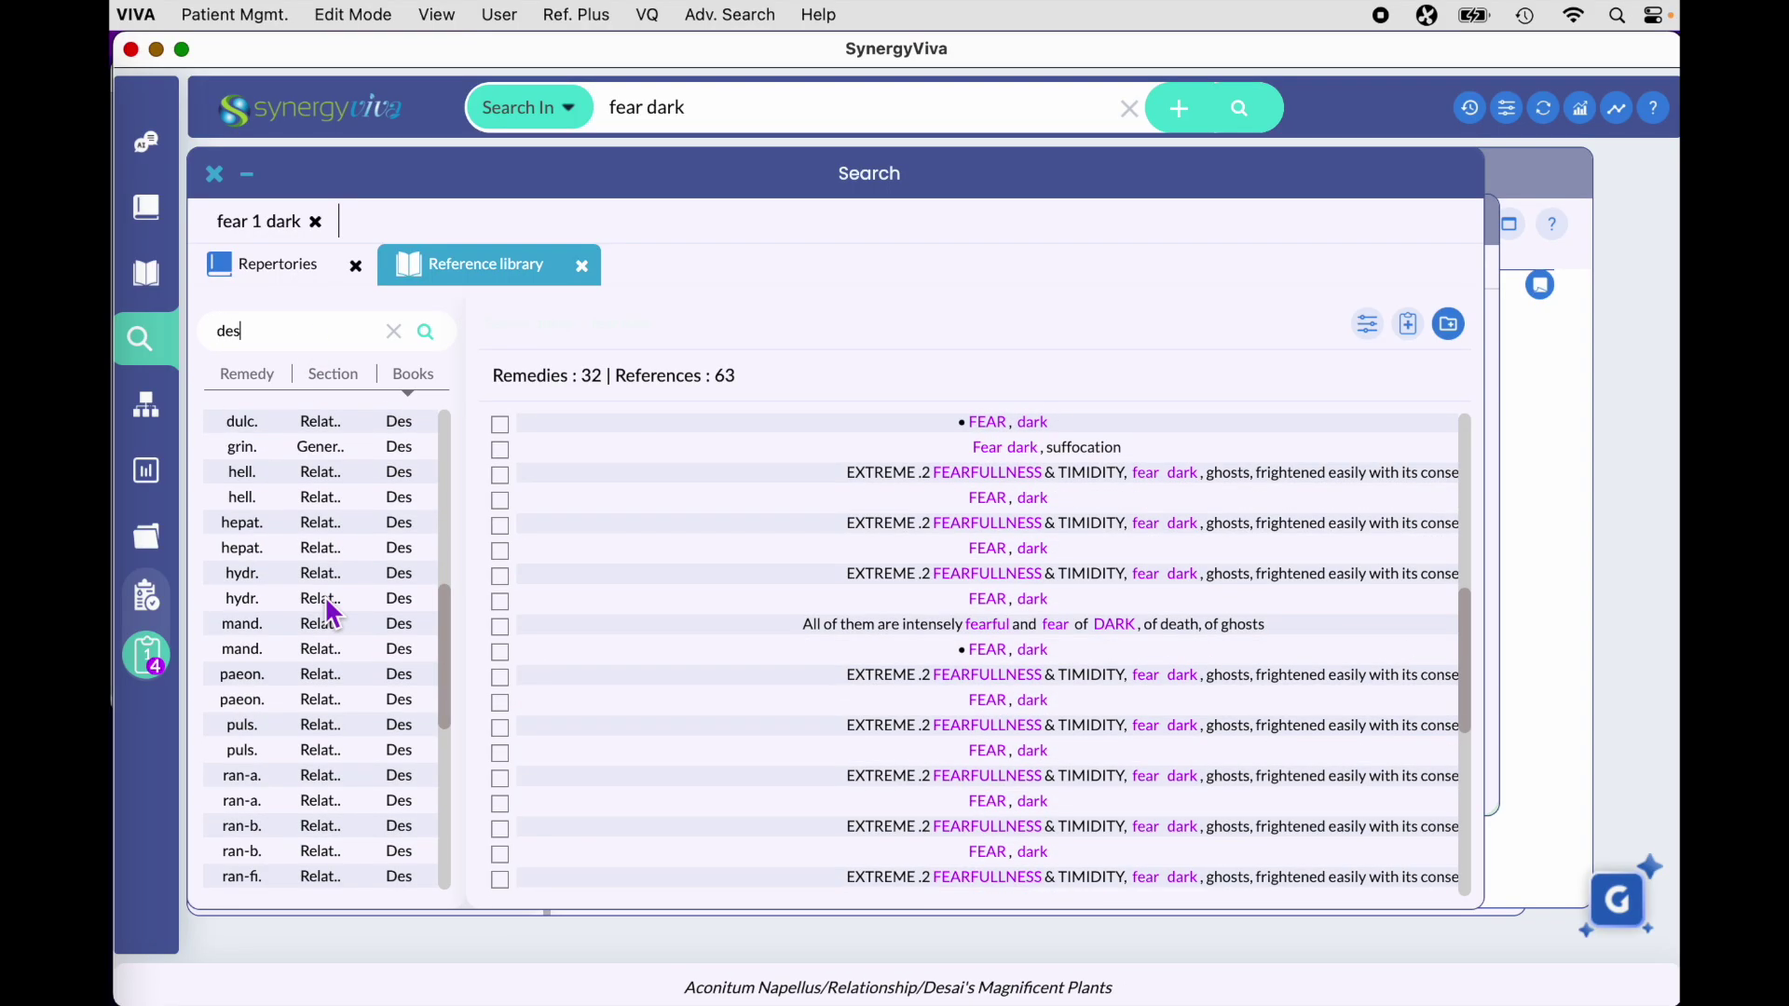
{"action": "scroll", "coordinate": [329, 608], "scroll_direction": "up", "scroll_amount": 5}
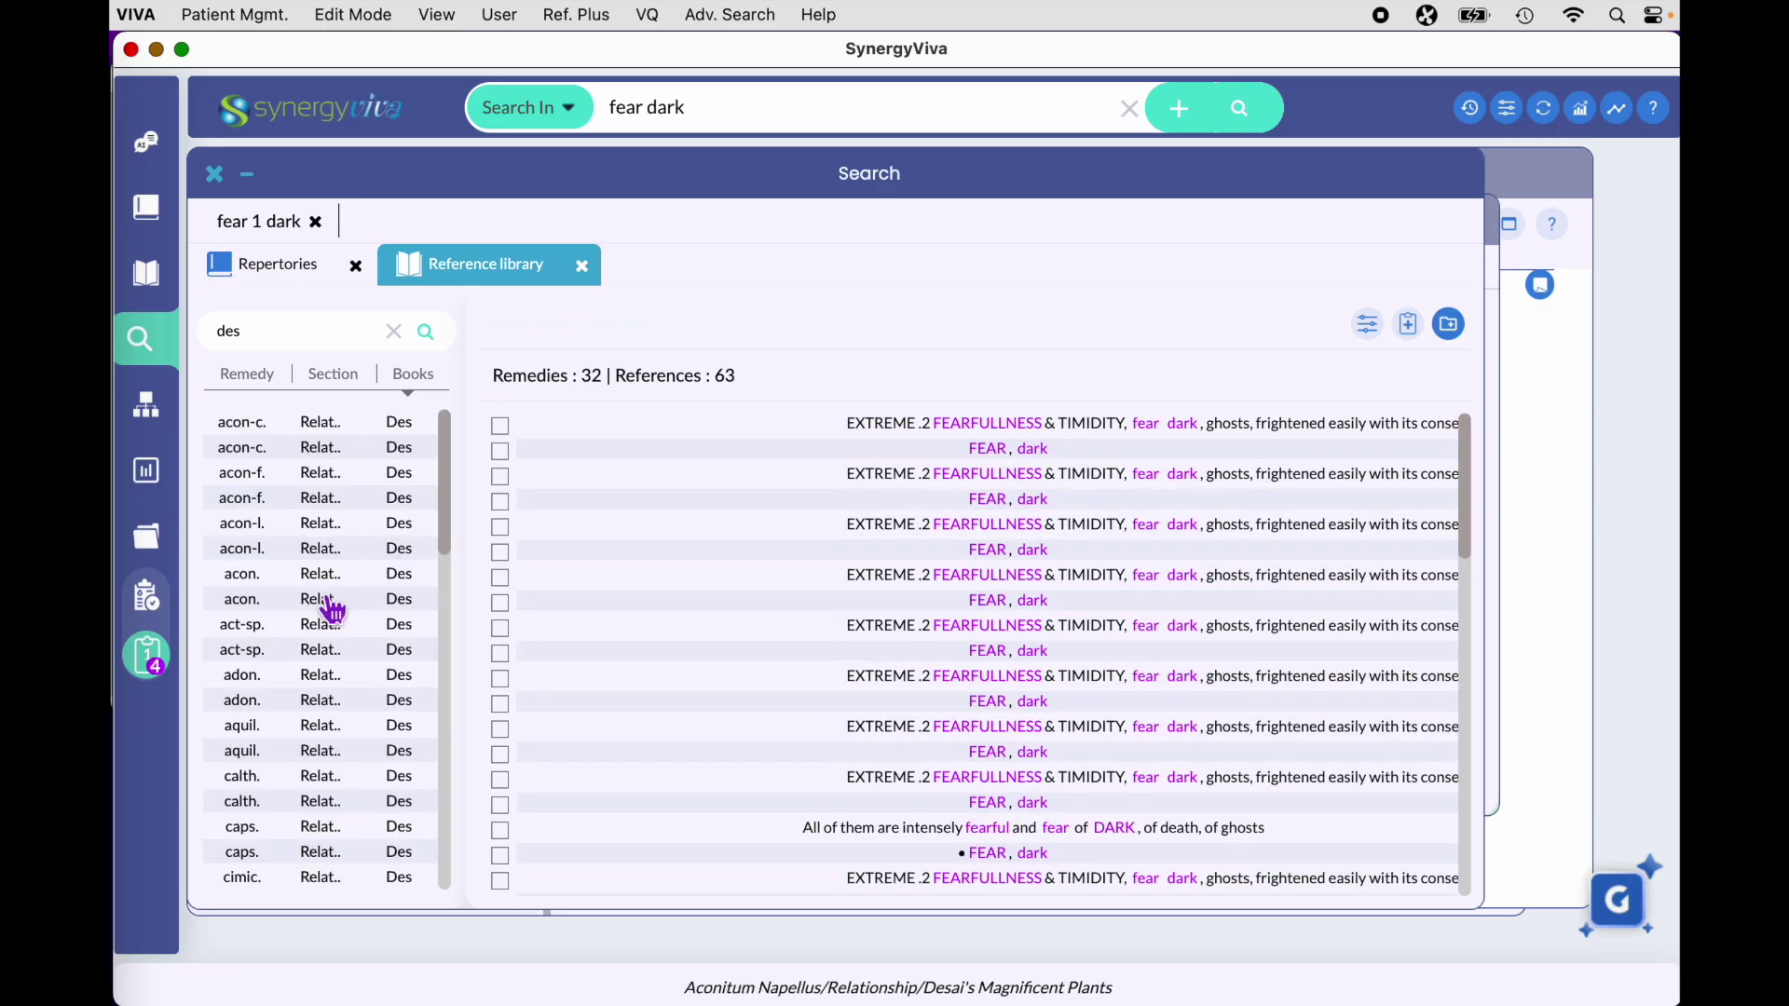
{"action": "left_click", "coordinate": [400, 337]}
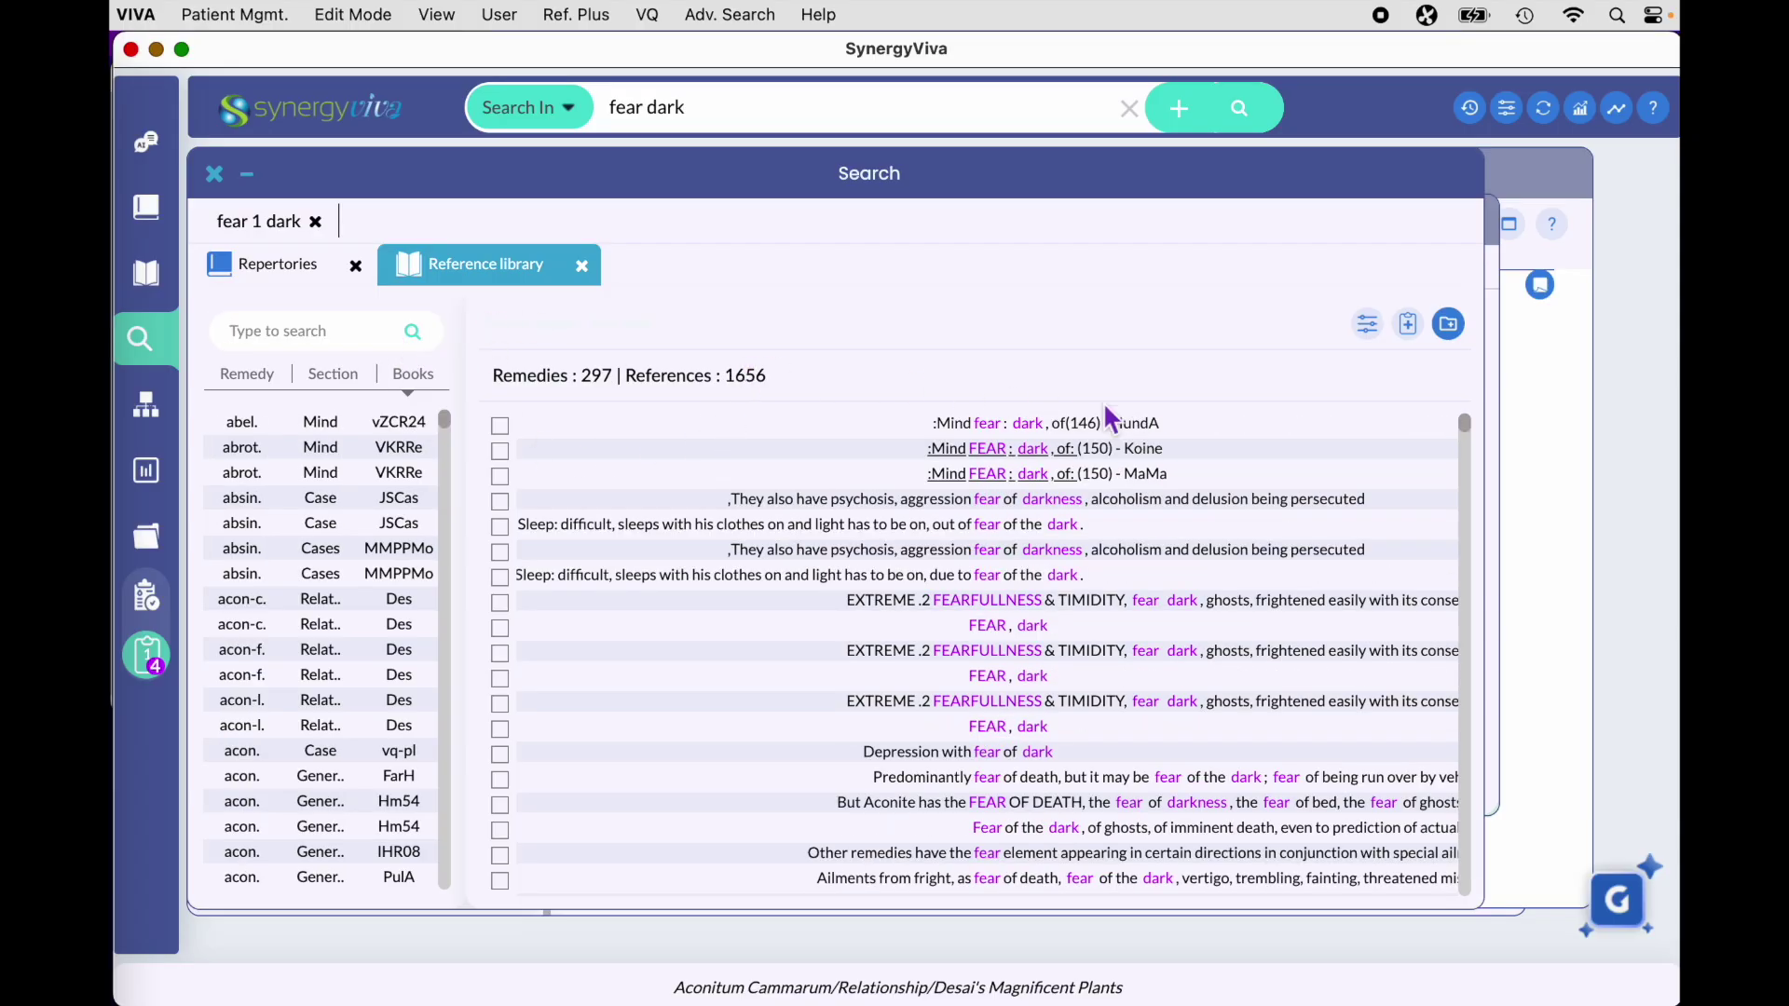
Step: Add the fear dark references to the clipboard and verify the fear dark (294) rubric in Clipboard 1
{"action": "left_click", "coordinate": [1424, 338]}
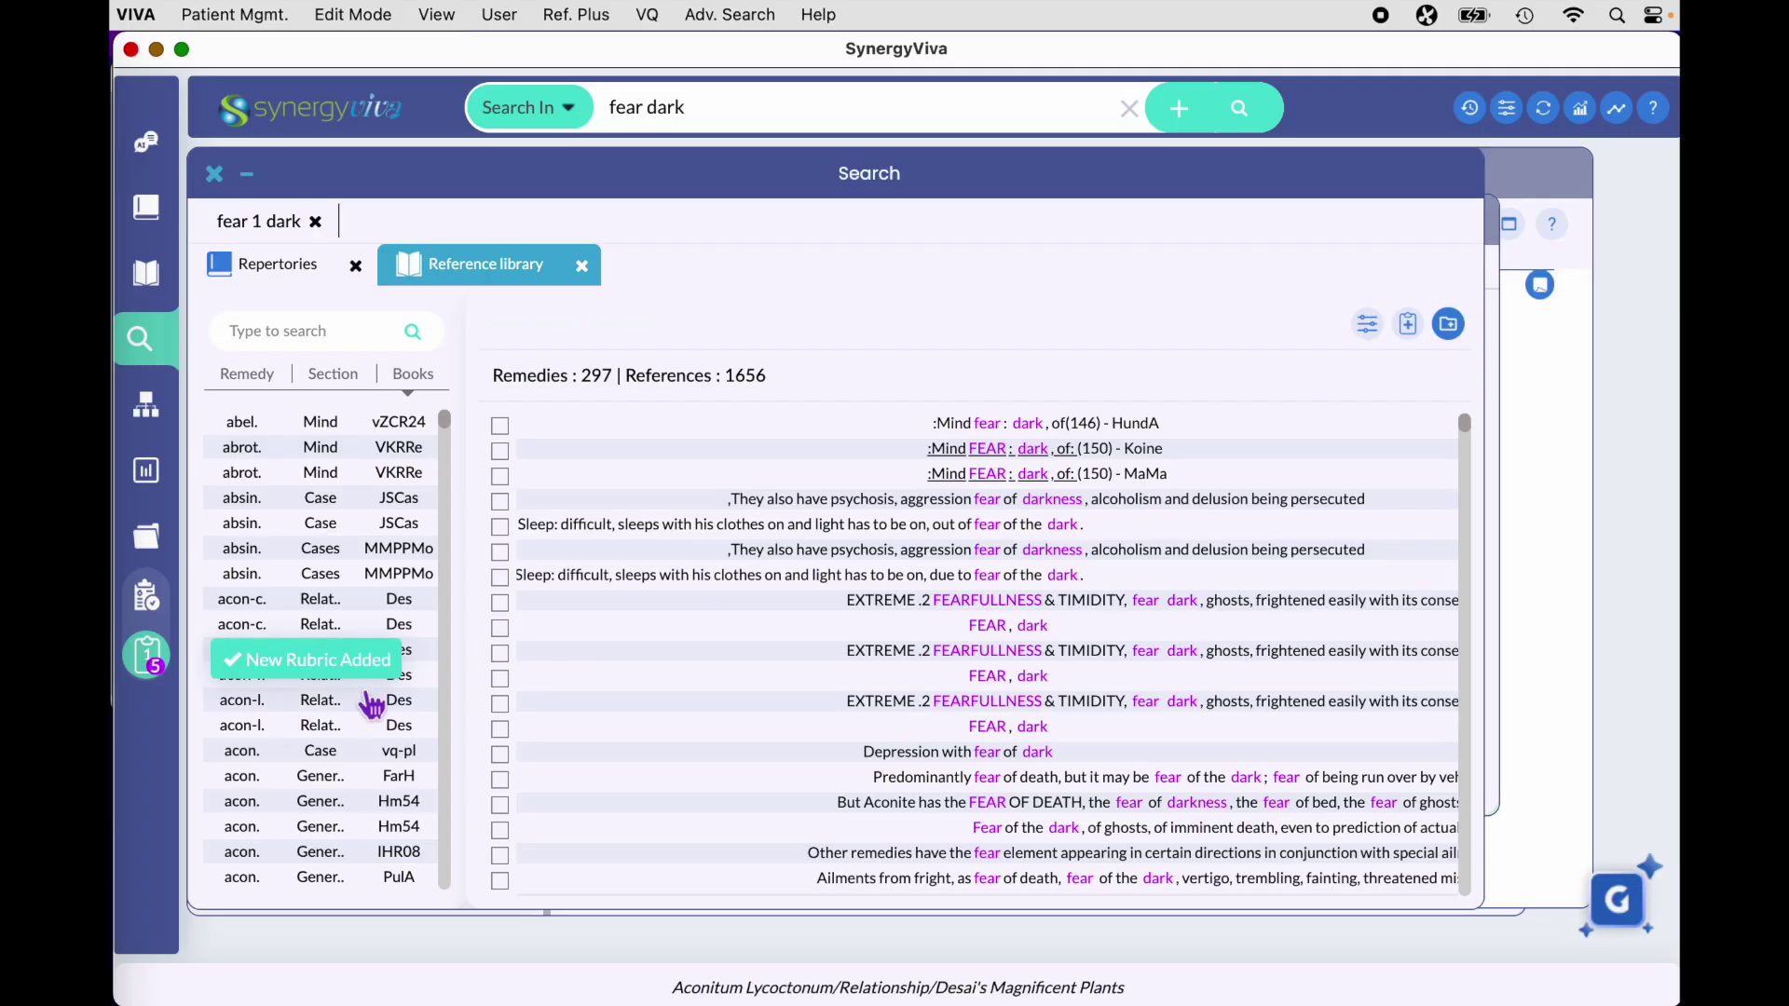
{"action": "left_click", "coordinate": [146, 655]}
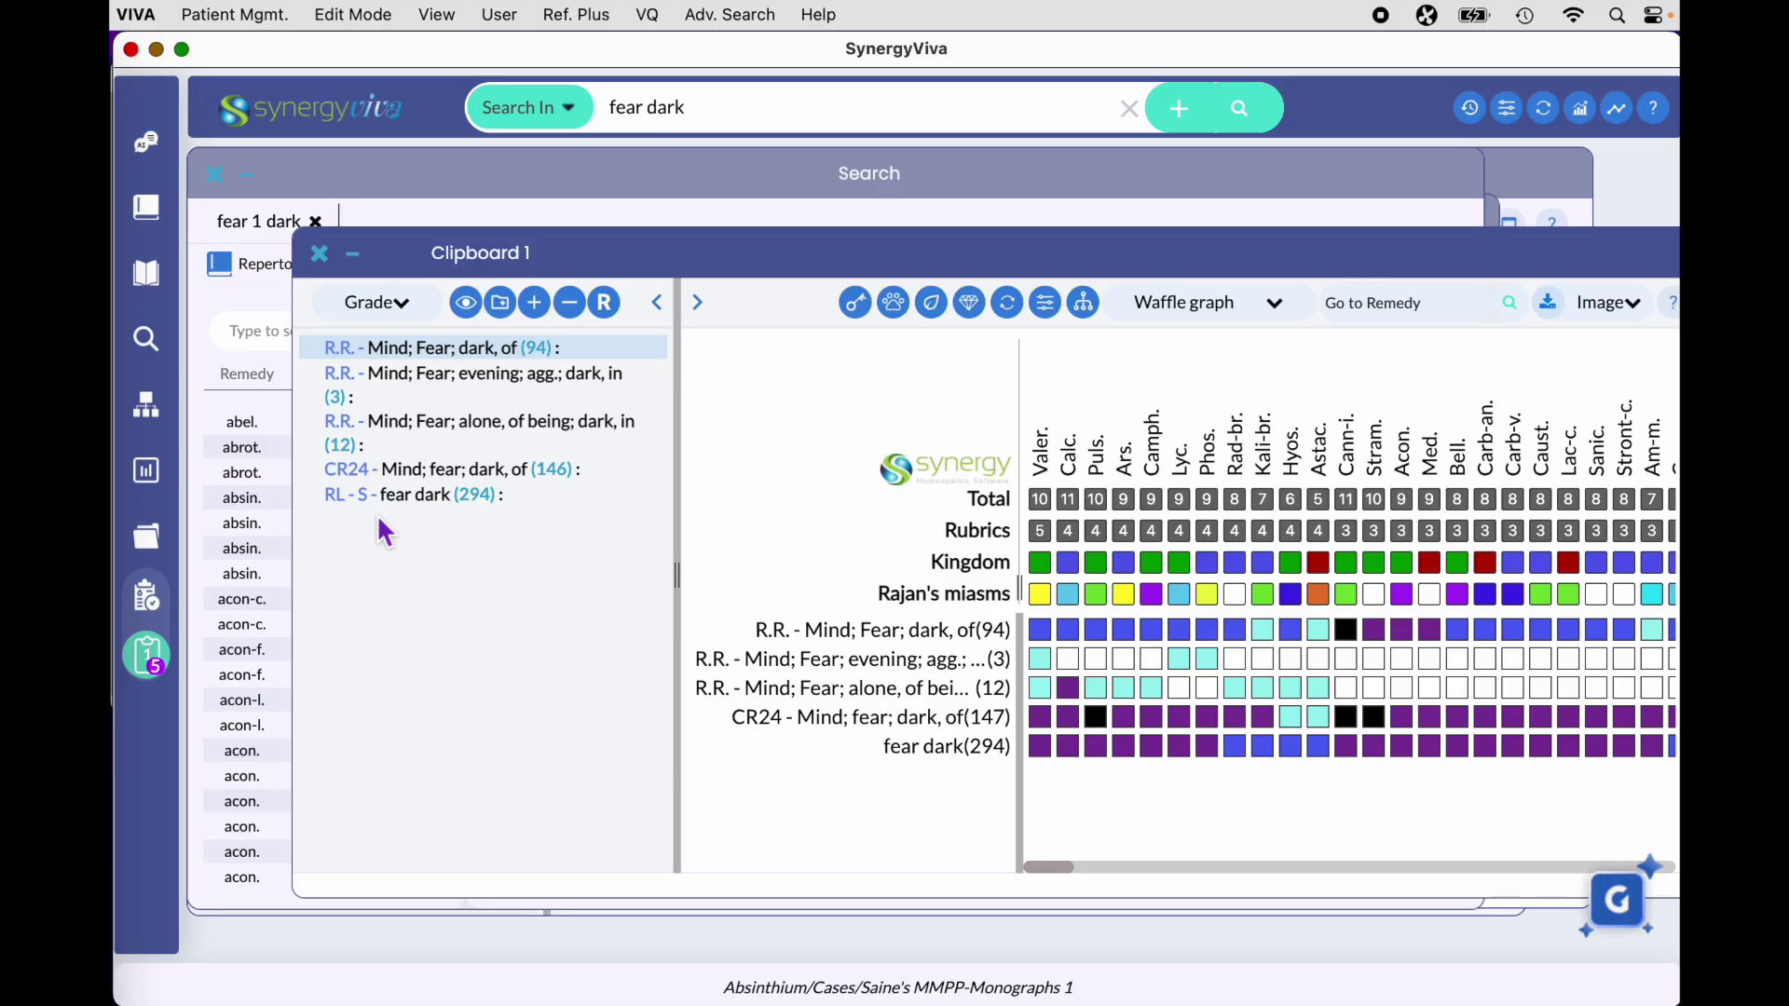
{"action": "left_click", "coordinate": [320, 255]}
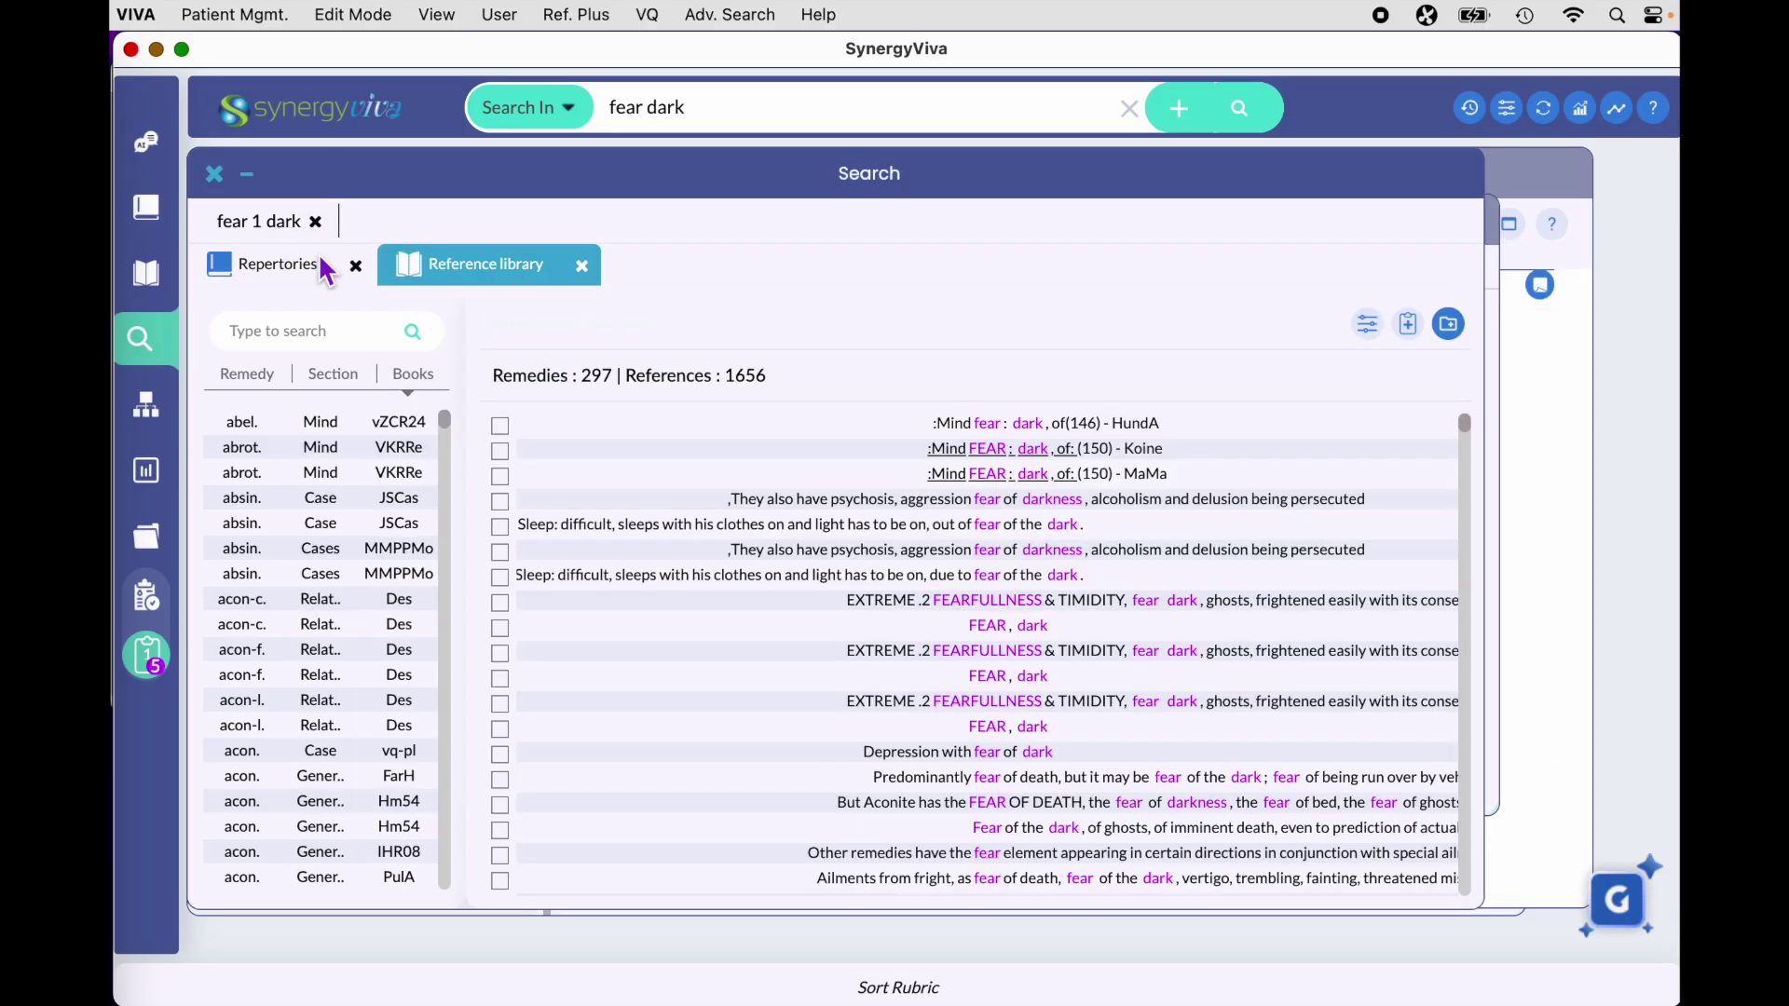
Step: Filter the references by Kingdom to the six Solanaceae groups, giving 14 remedies and 147 references
{"action": "left_click", "coordinate": [1369, 326]}
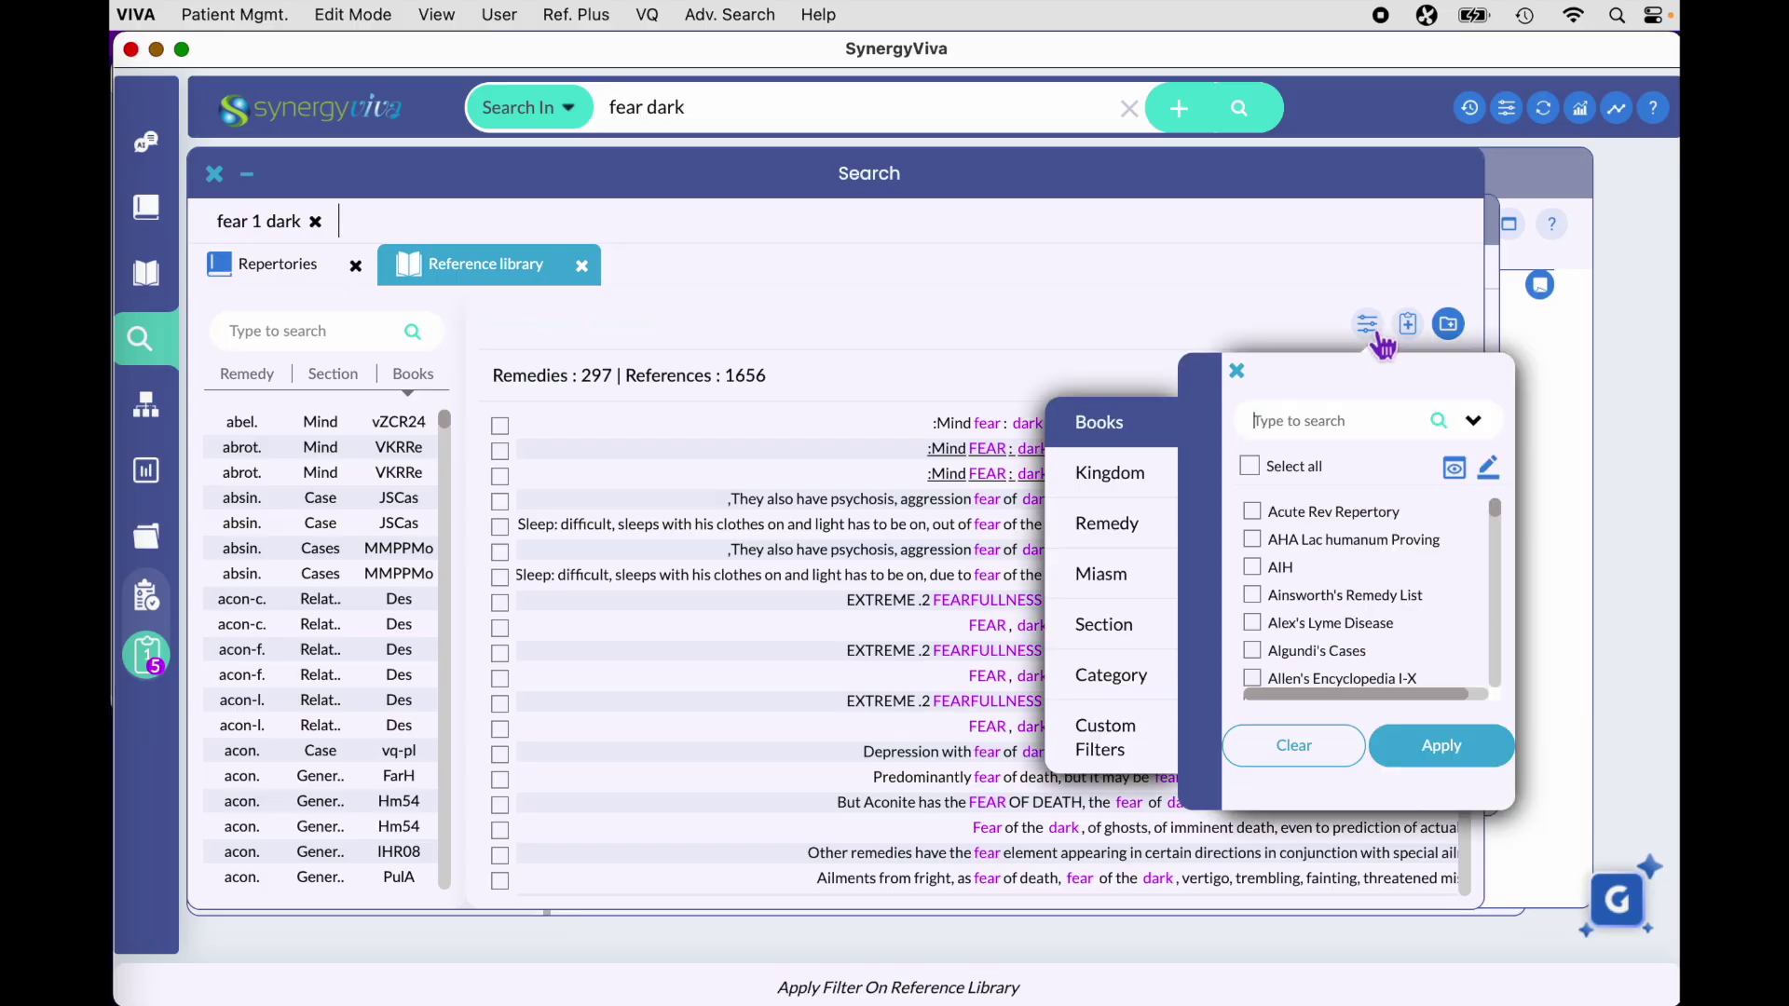
{"action": "left_click", "coordinate": [1102, 485]}
{"action": "left_click", "coordinate": [1312, 434]}
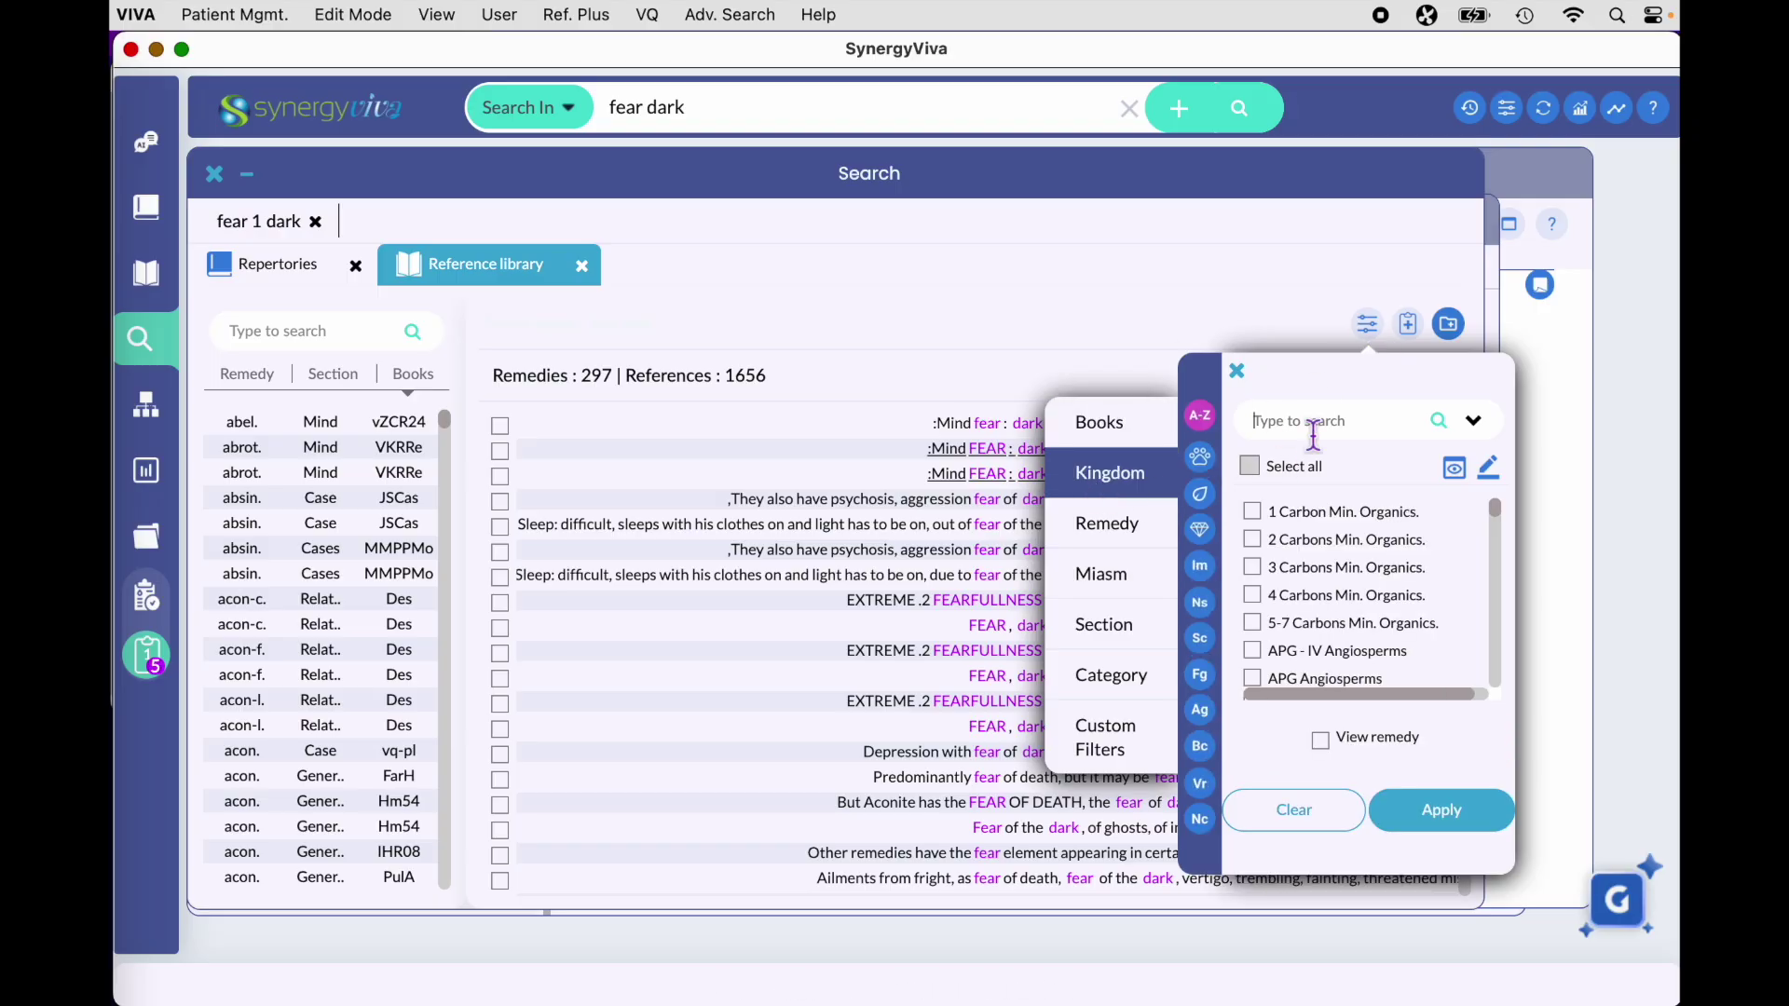
{"action": "type", "text": "solana"}
{"action": "left_click", "coordinate": [1252, 513]}
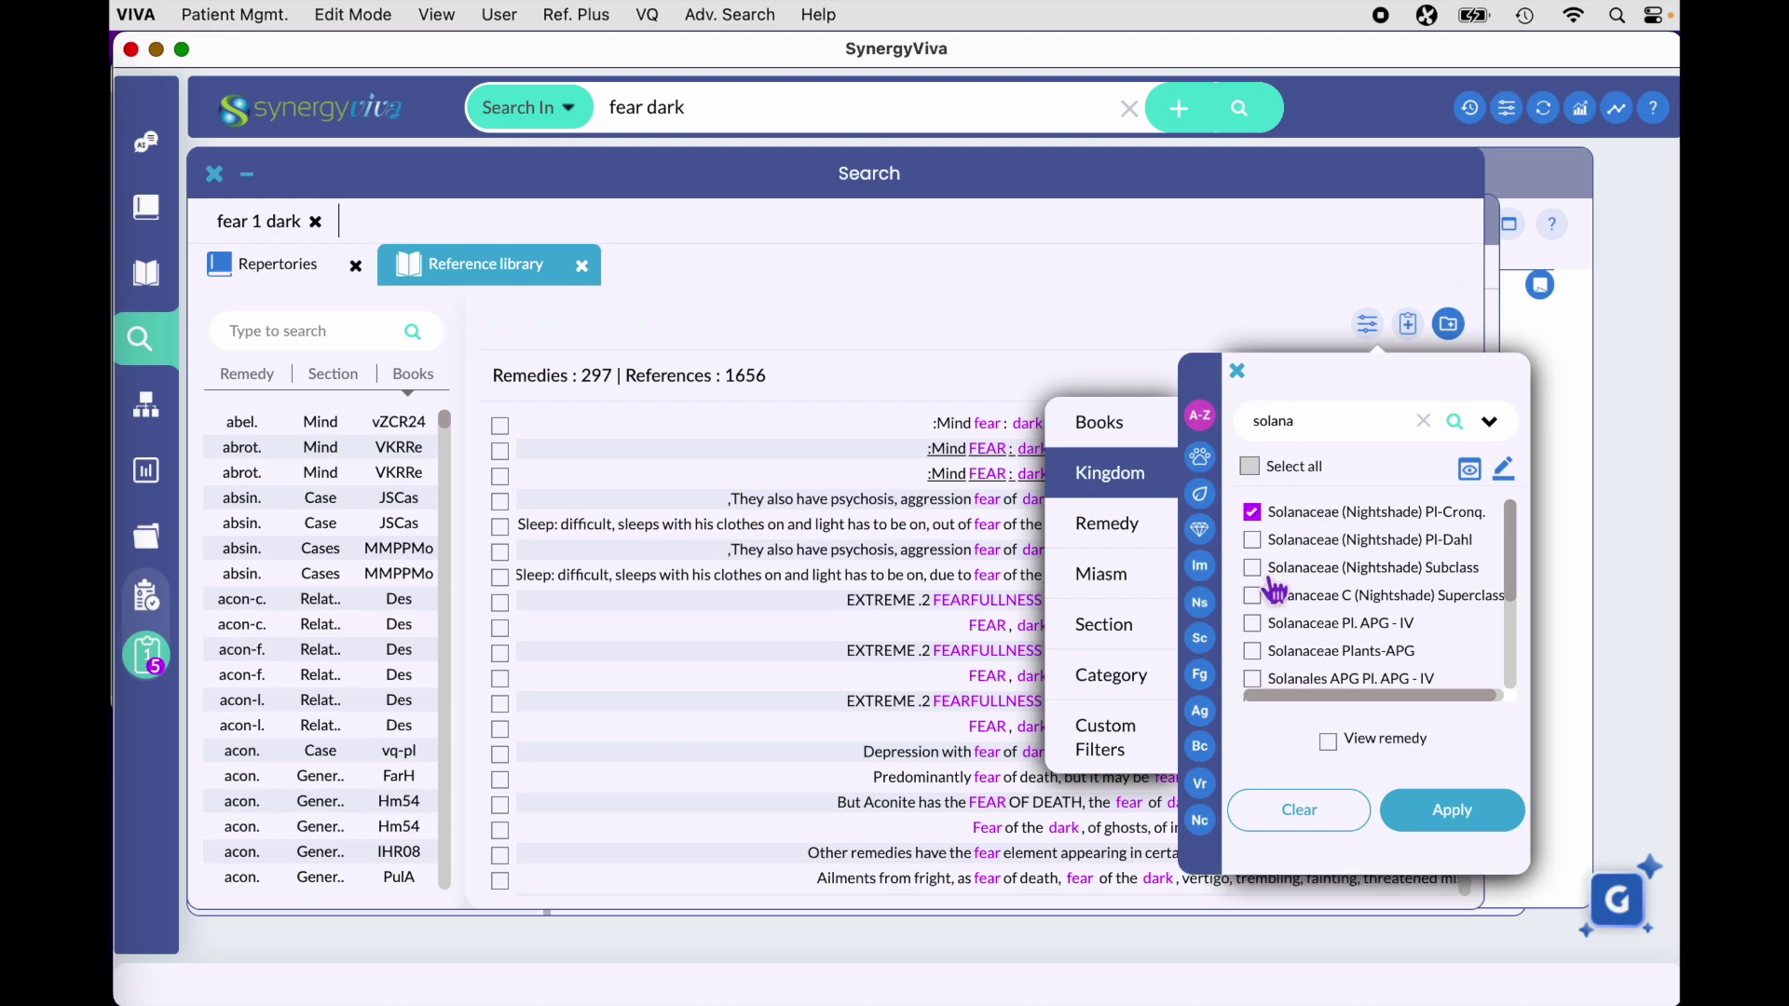
{"action": "left_click", "coordinate": [1252, 540]}
{"action": "left_click", "coordinate": [1252, 568]}
{"action": "left_click", "coordinate": [1252, 596]}
{"action": "left_click", "coordinate": [1252, 623]}
{"action": "left_click", "coordinate": [1252, 651]}
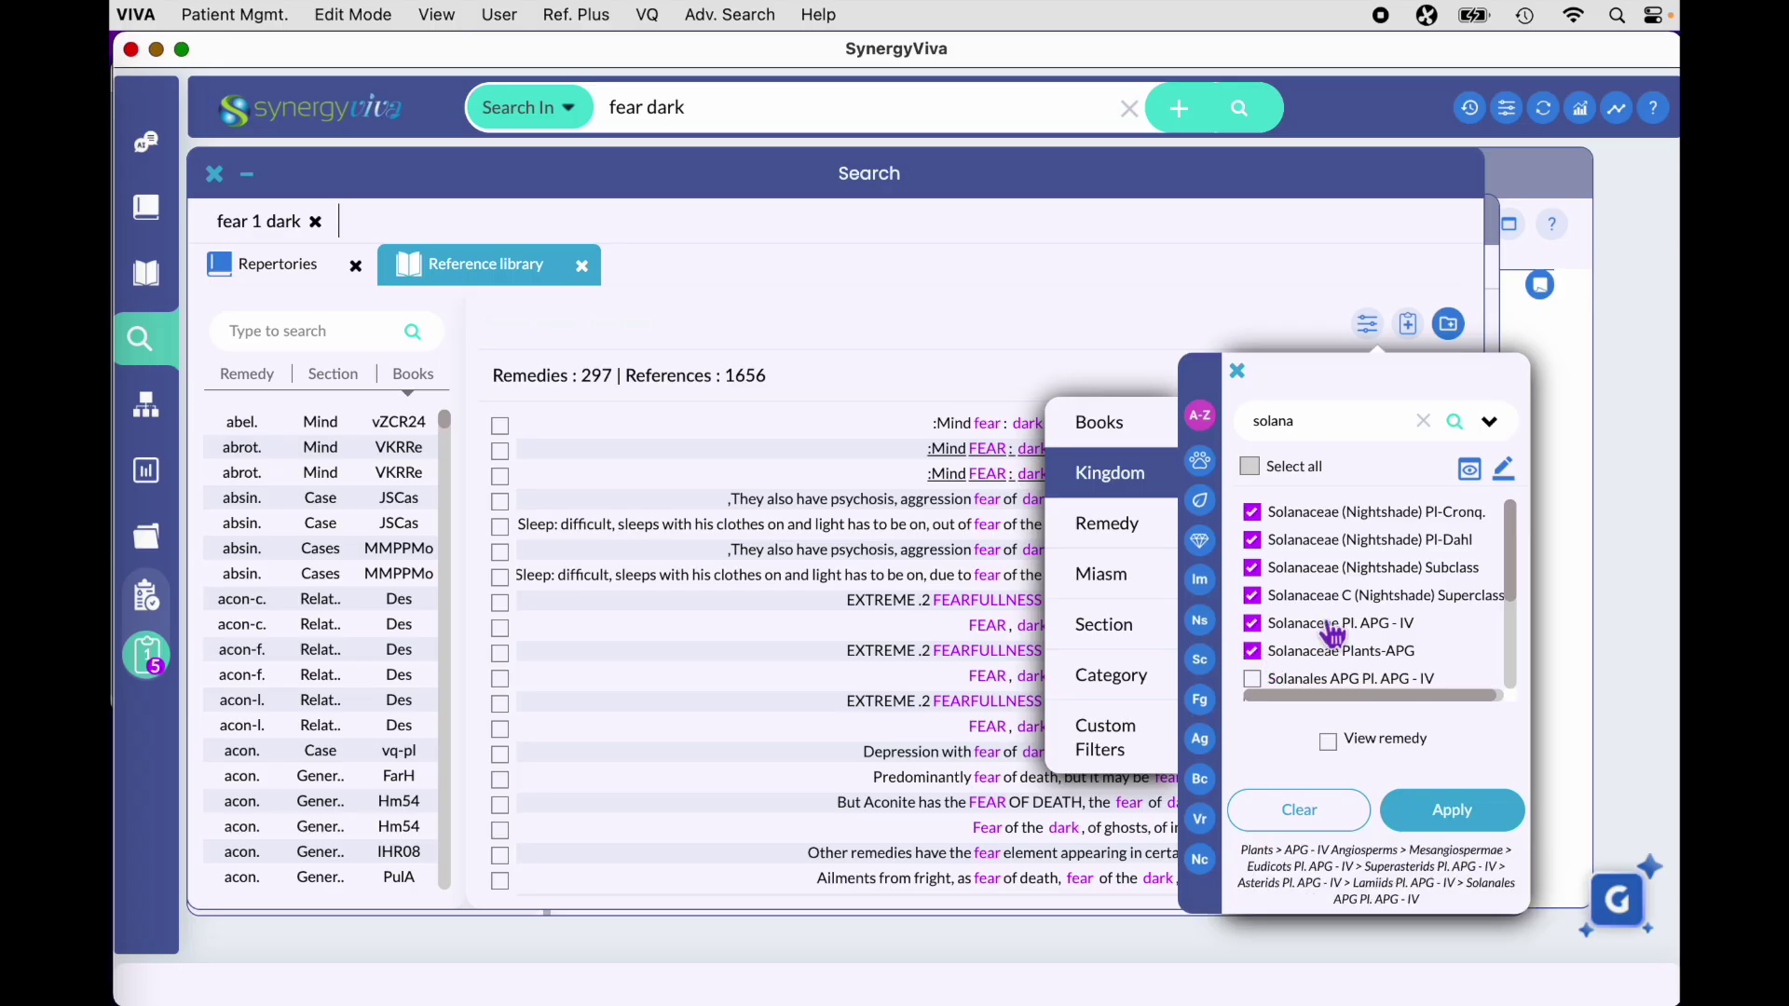
{"action": "left_click", "coordinate": [1459, 813]}
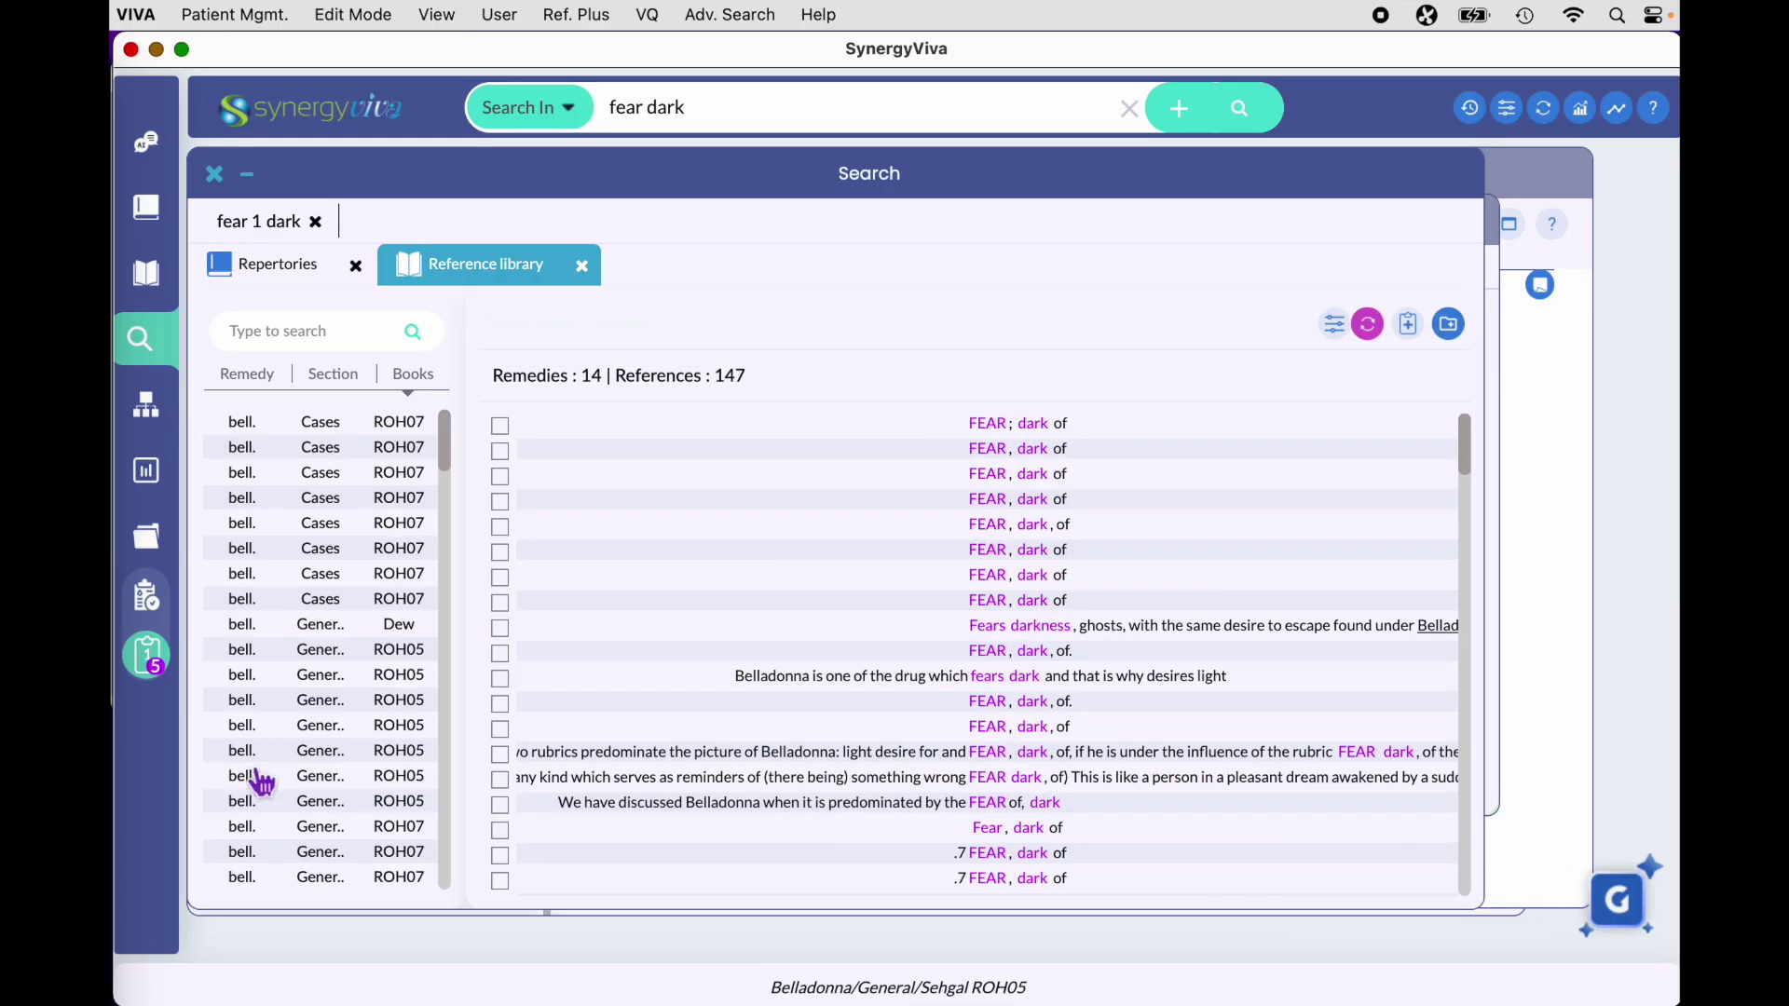
Step: Mark and unmark the first and third results, then clear the Kingdom filter
{"action": "left_click", "coordinate": [500, 426]}
{"action": "left_click", "coordinate": [500, 476]}
{"action": "left_click", "coordinate": [503, 477]}
{"action": "left_click", "coordinate": [503, 426]}
{"action": "left_click", "coordinate": [1376, 333]}
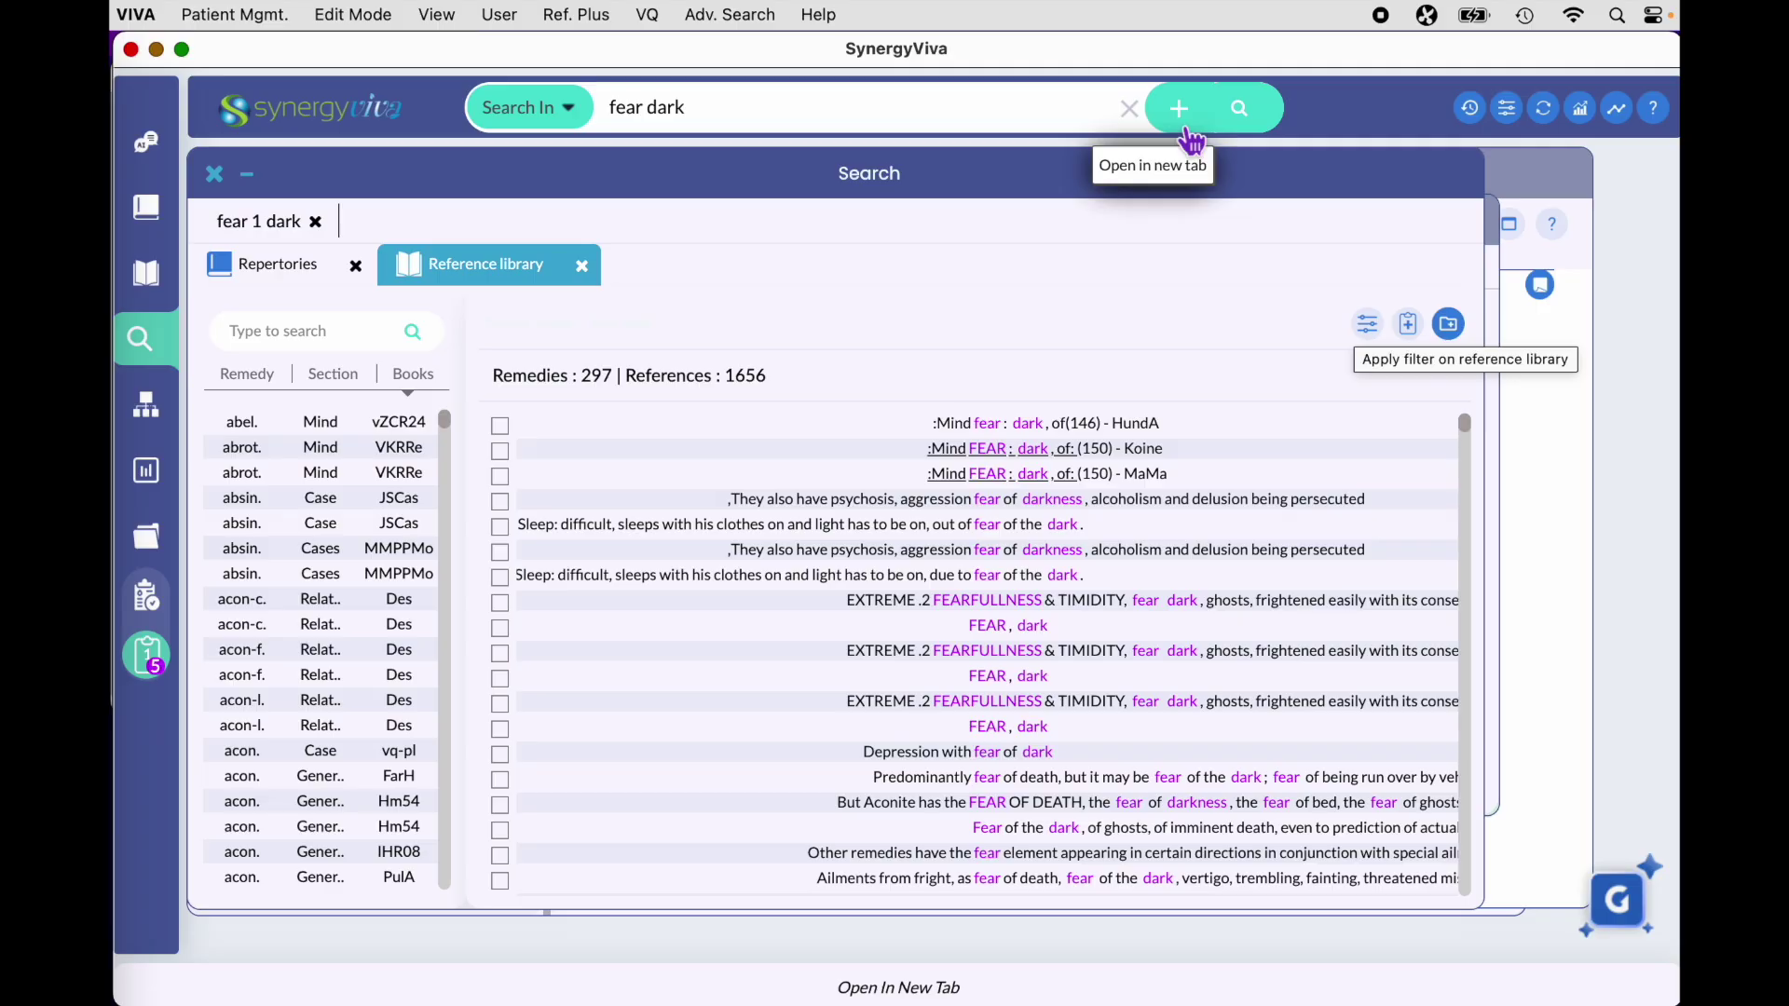
Step: Replace the fear dark query with 'cough morning dry' and open its results in a new tab
{"action": "left_click", "coordinate": [1129, 108]}
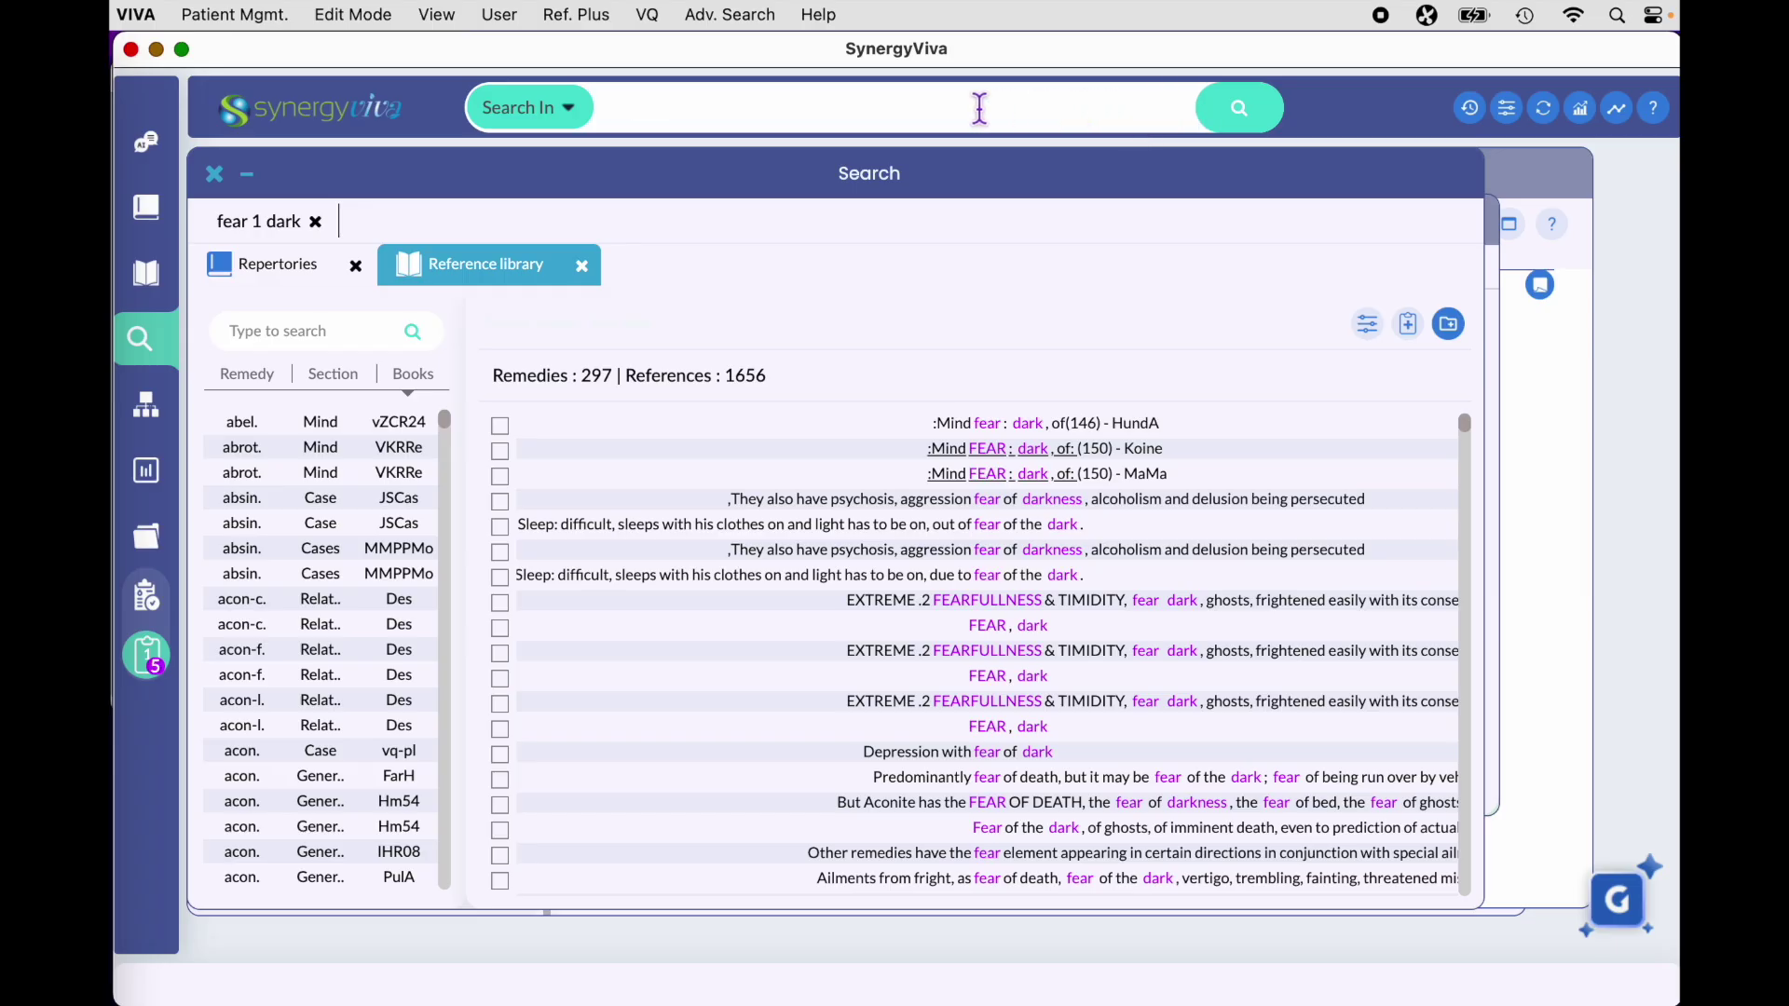
{"action": "type", "text": "cough morning dry"}
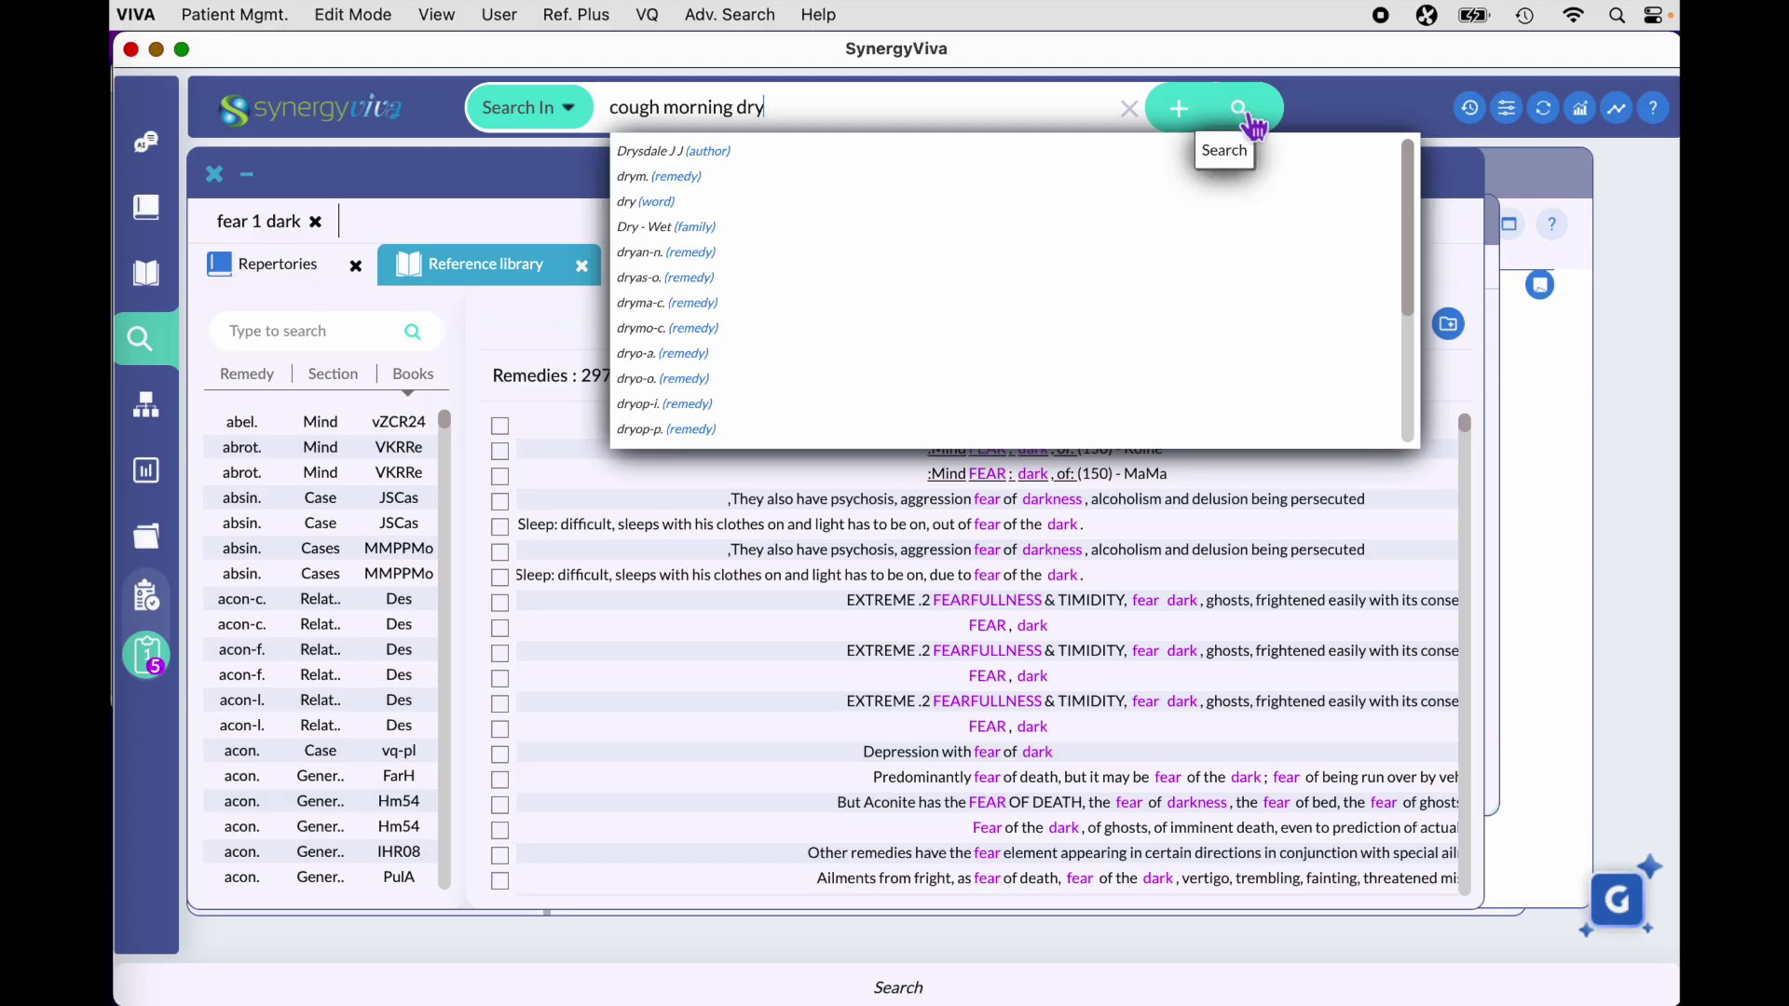
{"action": "left_click", "coordinate": [1192, 119]}
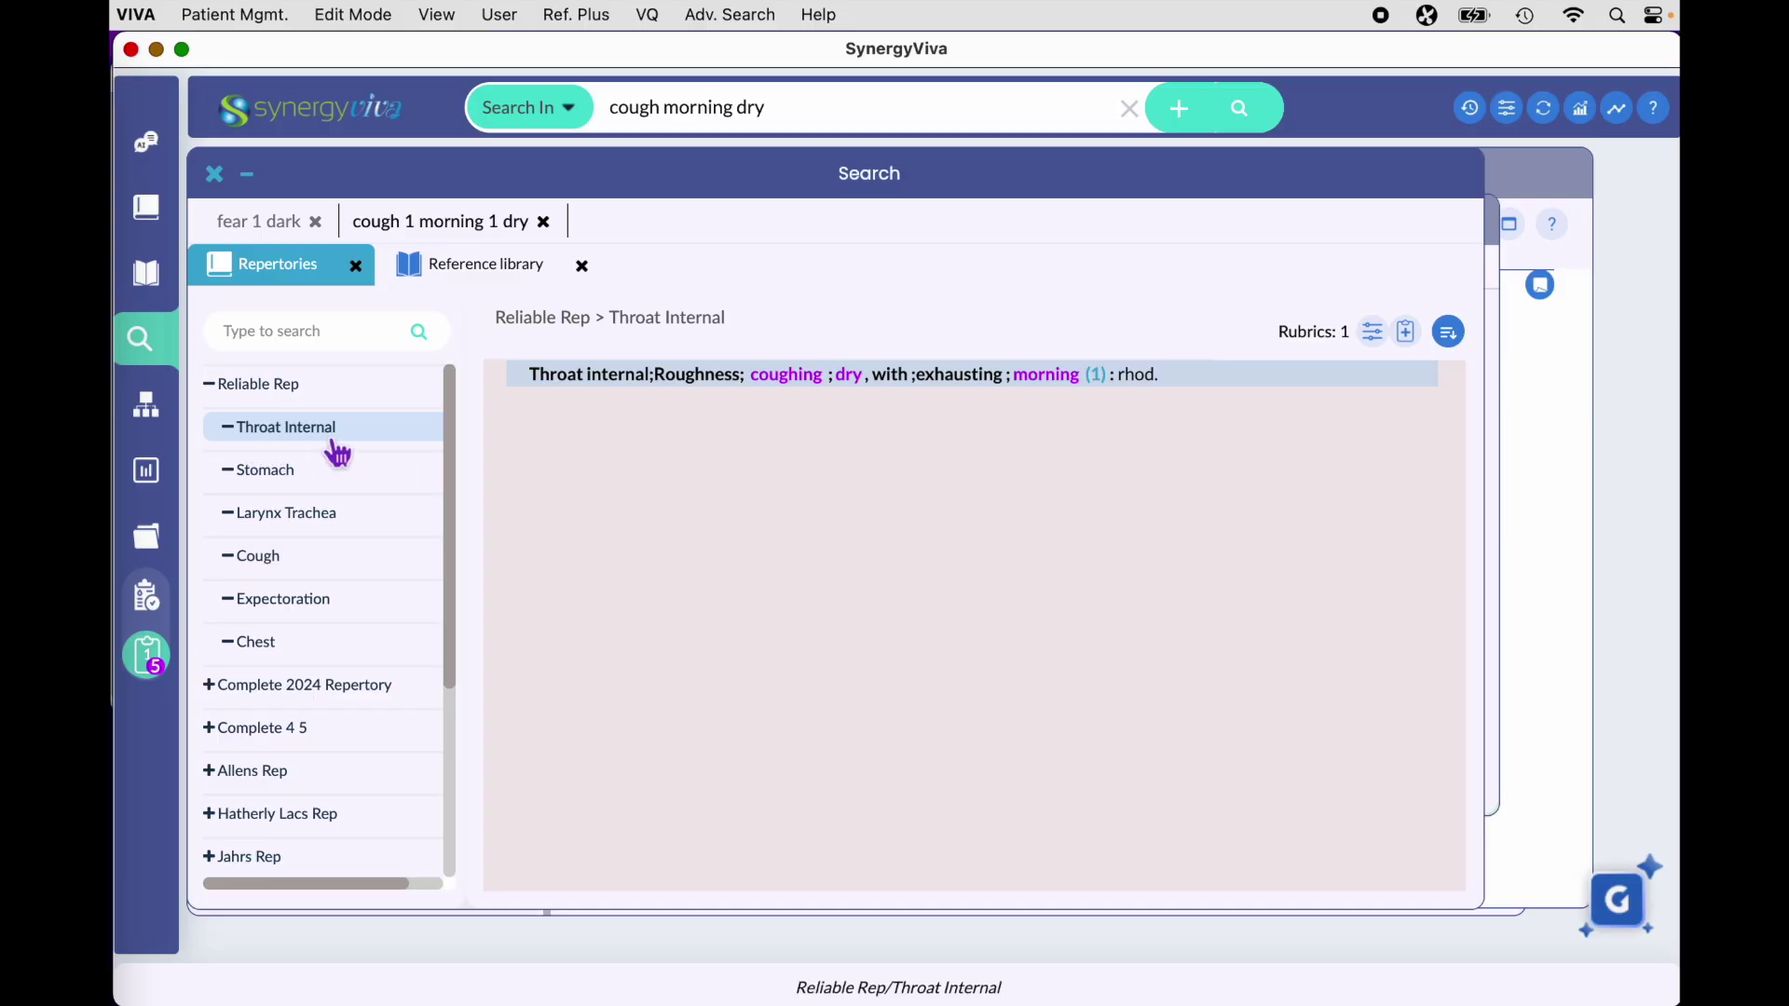
Step: Show the cough morning dry rubrics from Reliable Rep's Cough, then Murphy's Medical Rep III C
{"action": "left_click", "coordinate": [258, 557]}
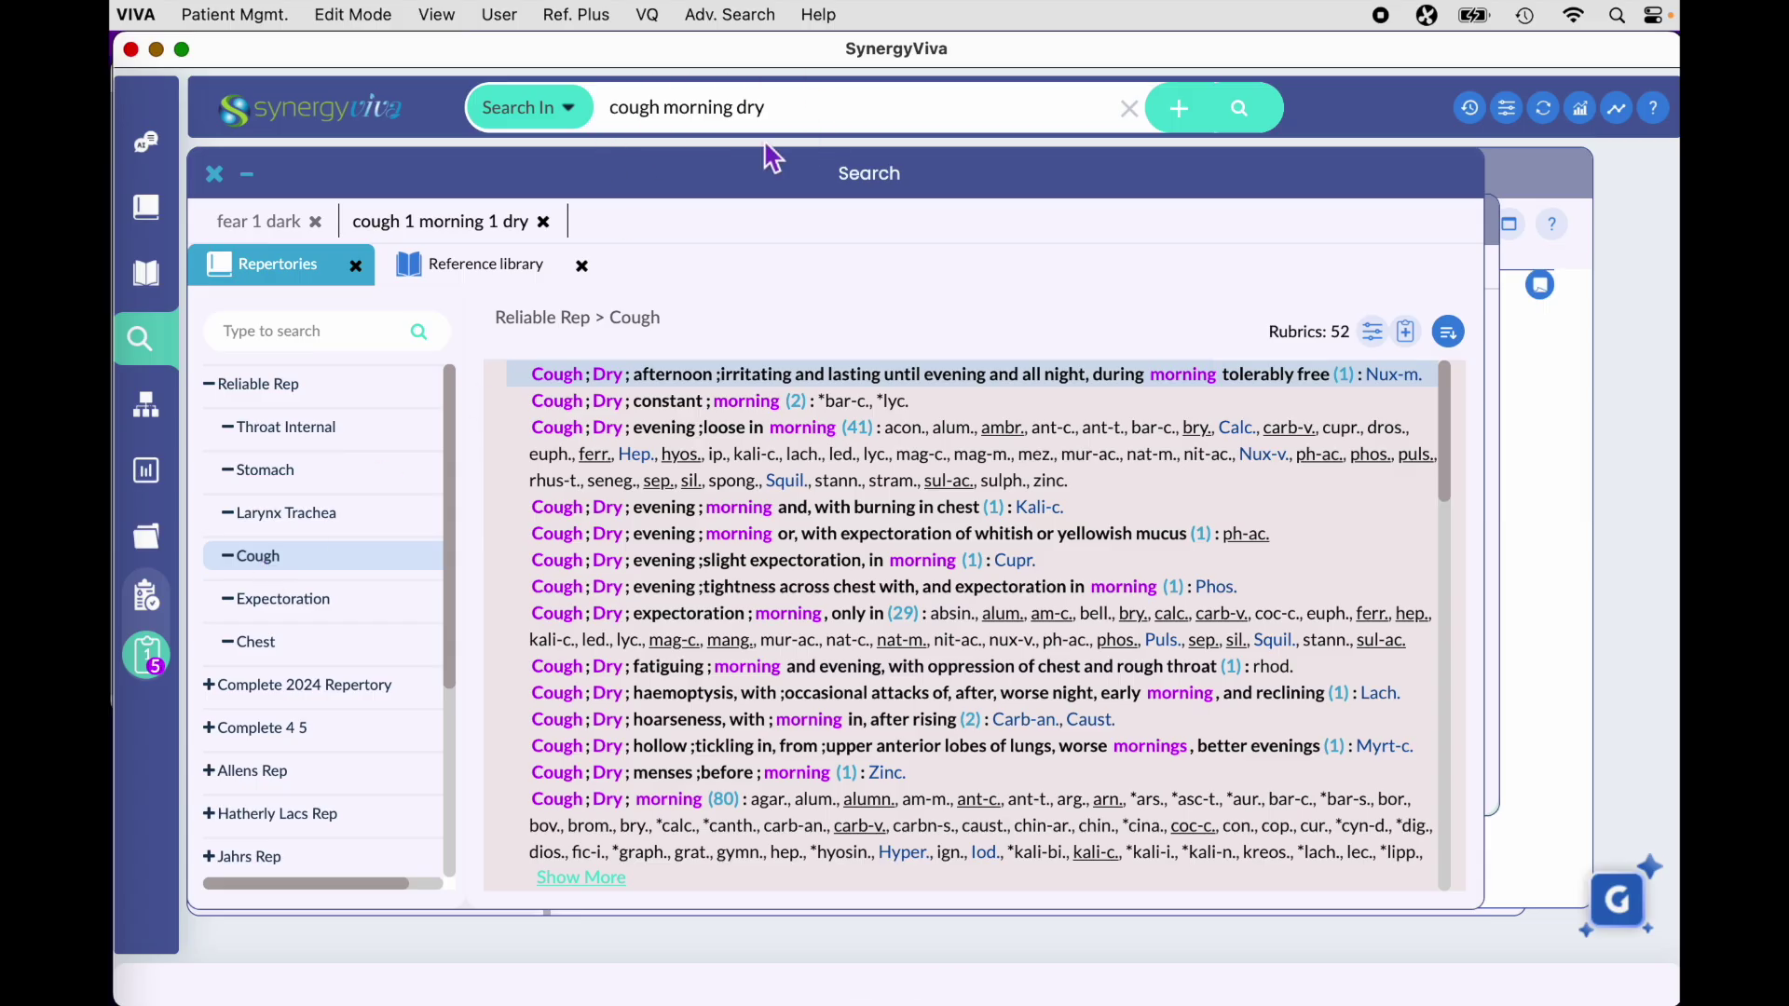
{"action": "scroll", "coordinate": [303, 640], "scroll_direction": "down", "scroll_amount": 3}
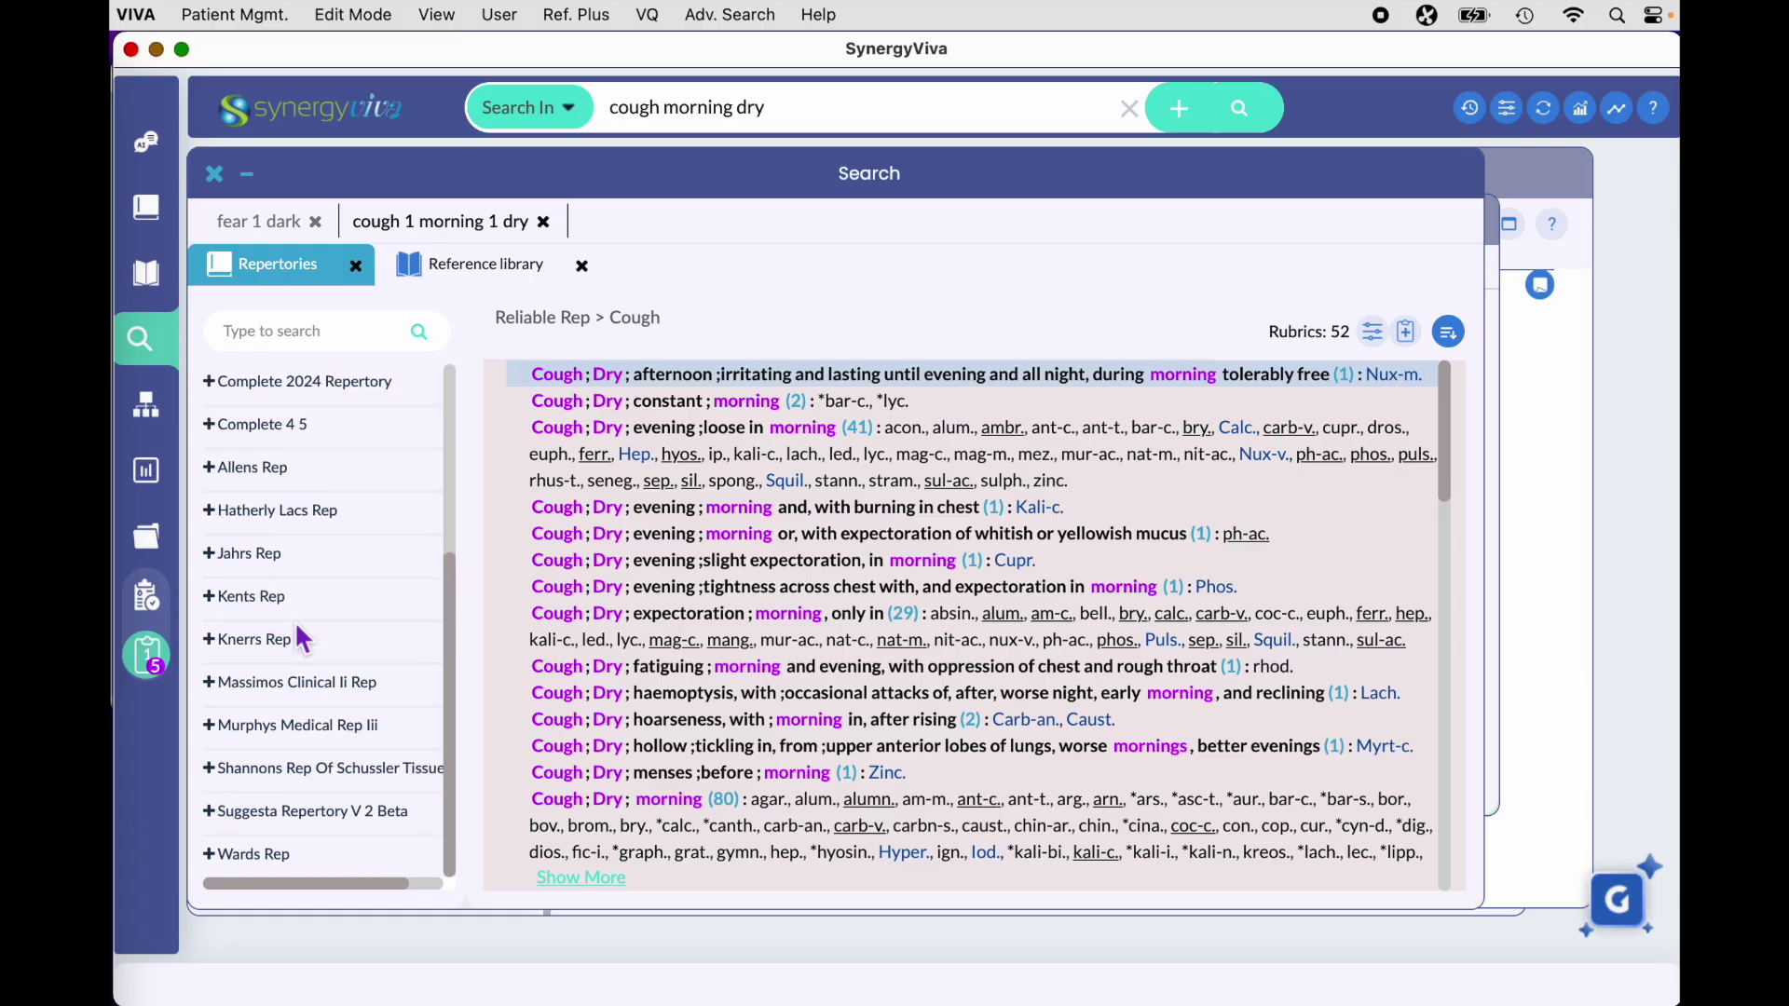
{"action": "left_click", "coordinate": [308, 727]}
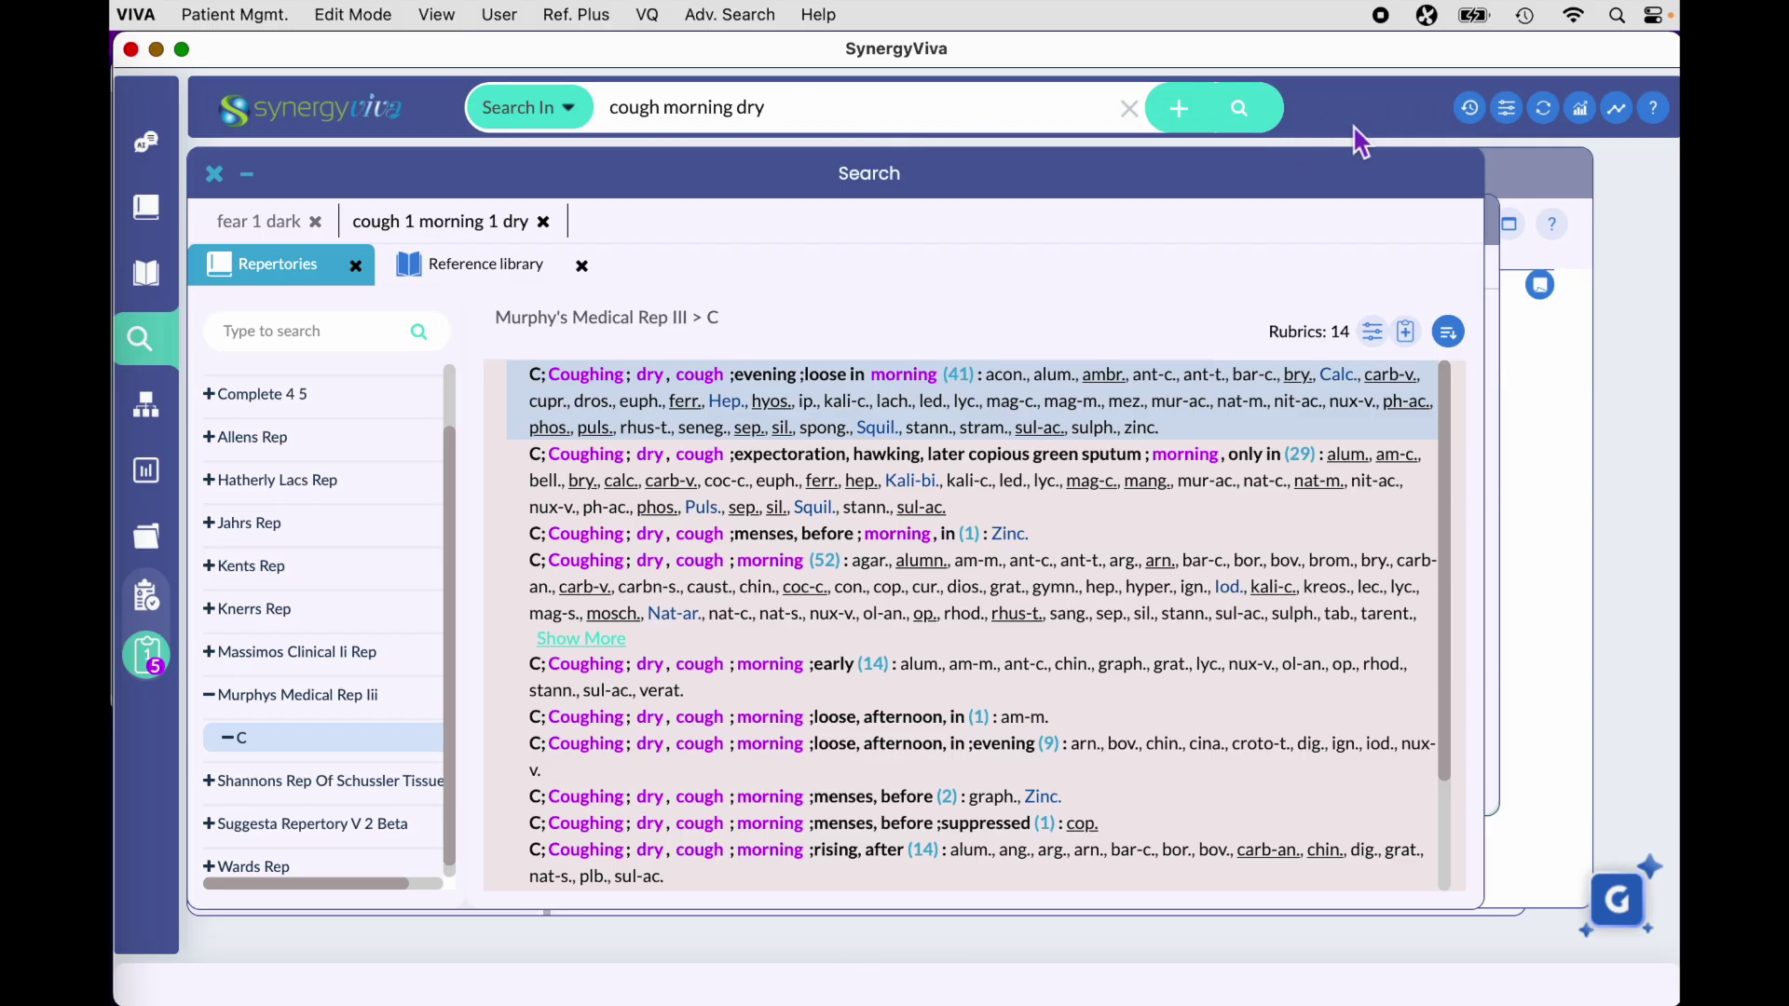
Step: Open the search filter panel and settle on Repertories as the filter source
{"action": "left_click", "coordinate": [1471, 109]}
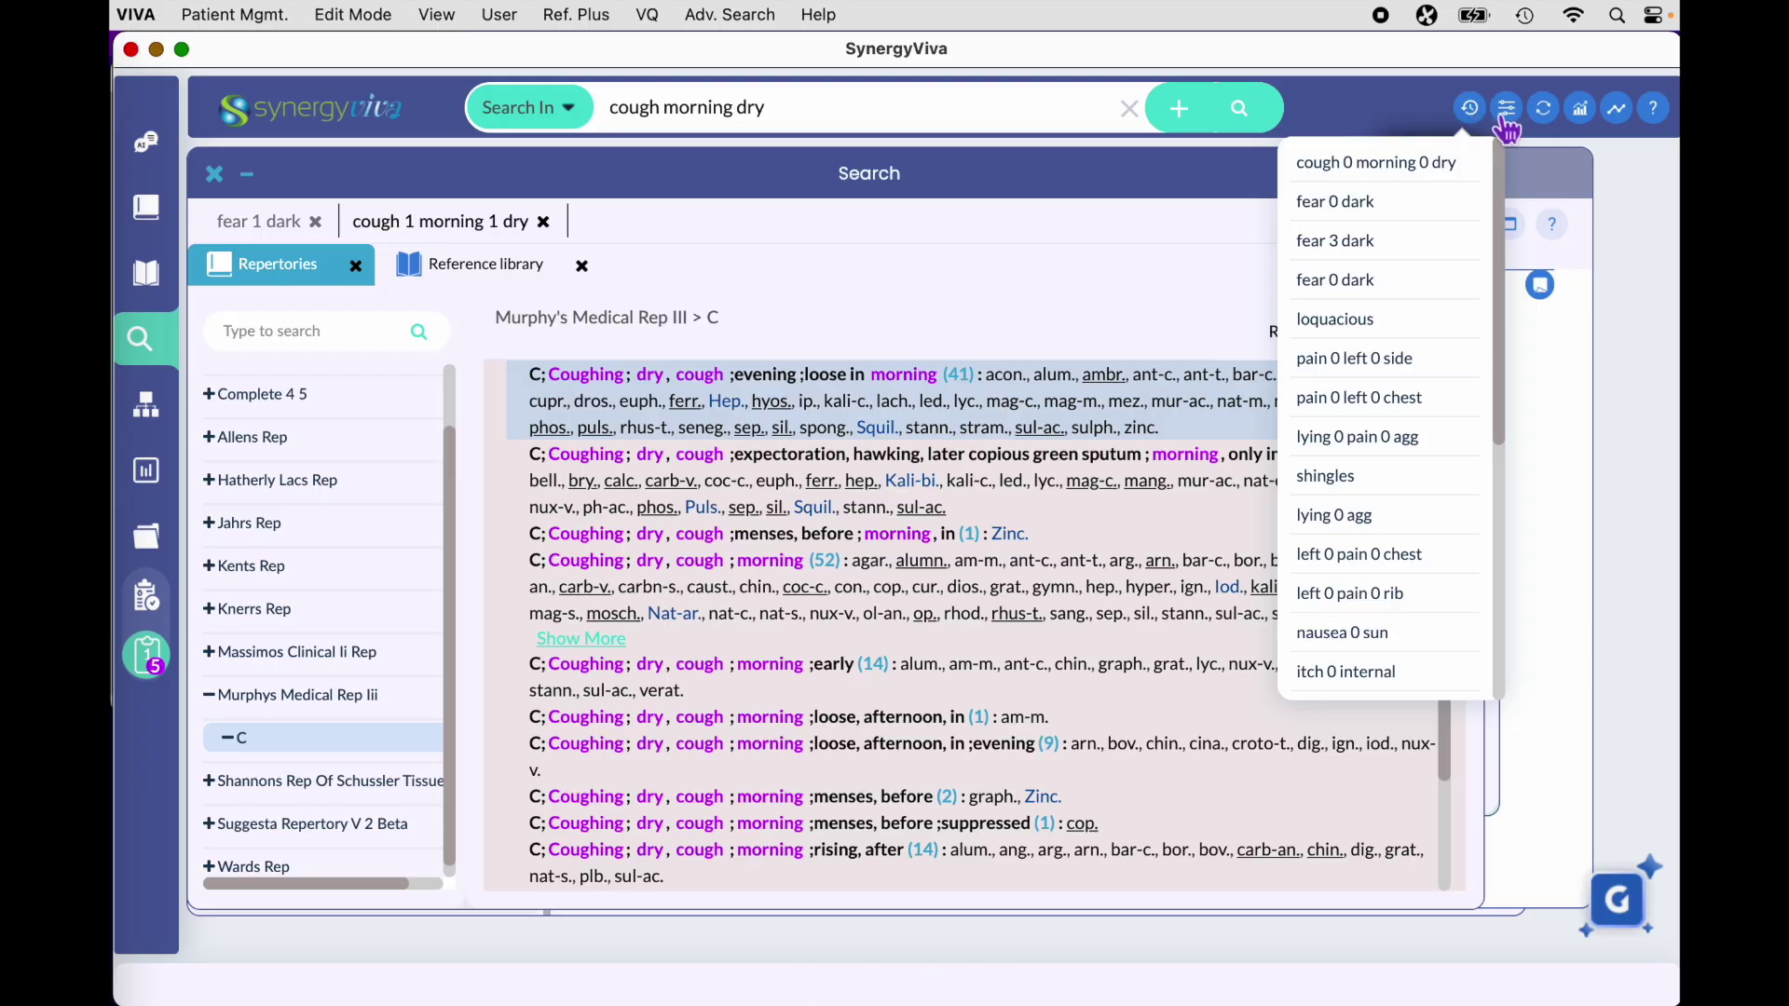
{"action": "left_click", "coordinate": [1513, 114]}
{"action": "left_click", "coordinate": [1259, 154]}
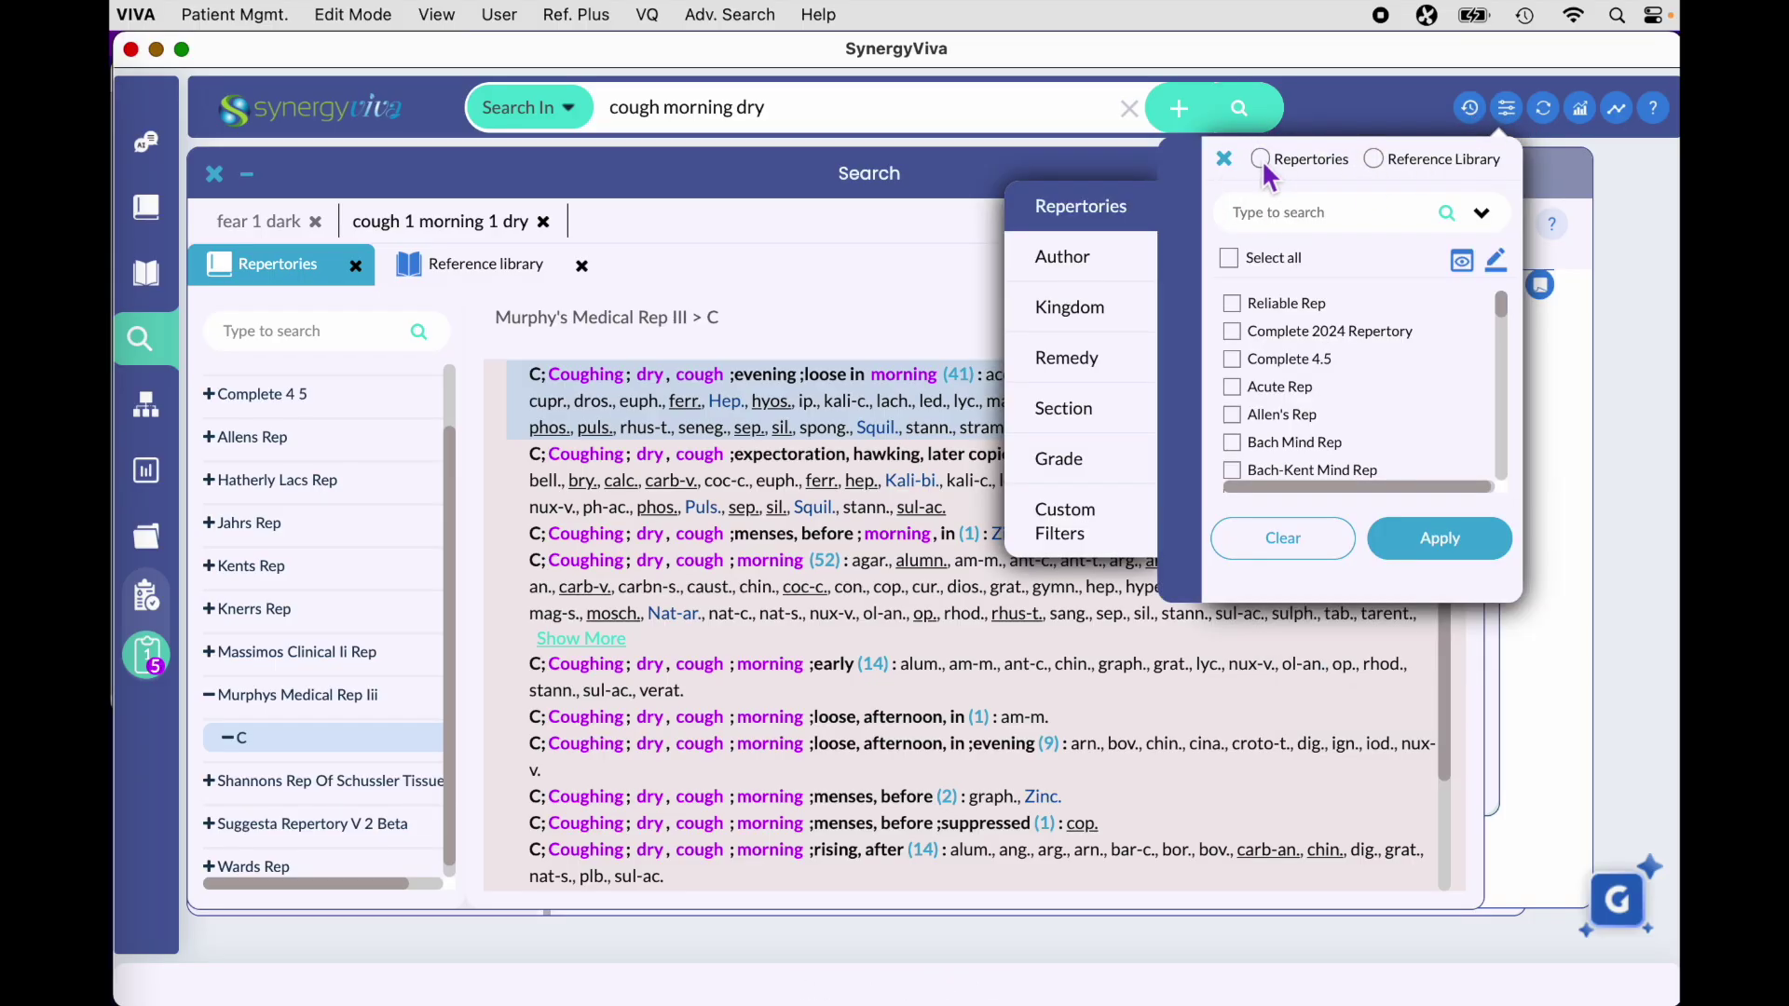
{"action": "left_click", "coordinate": [1375, 161]}
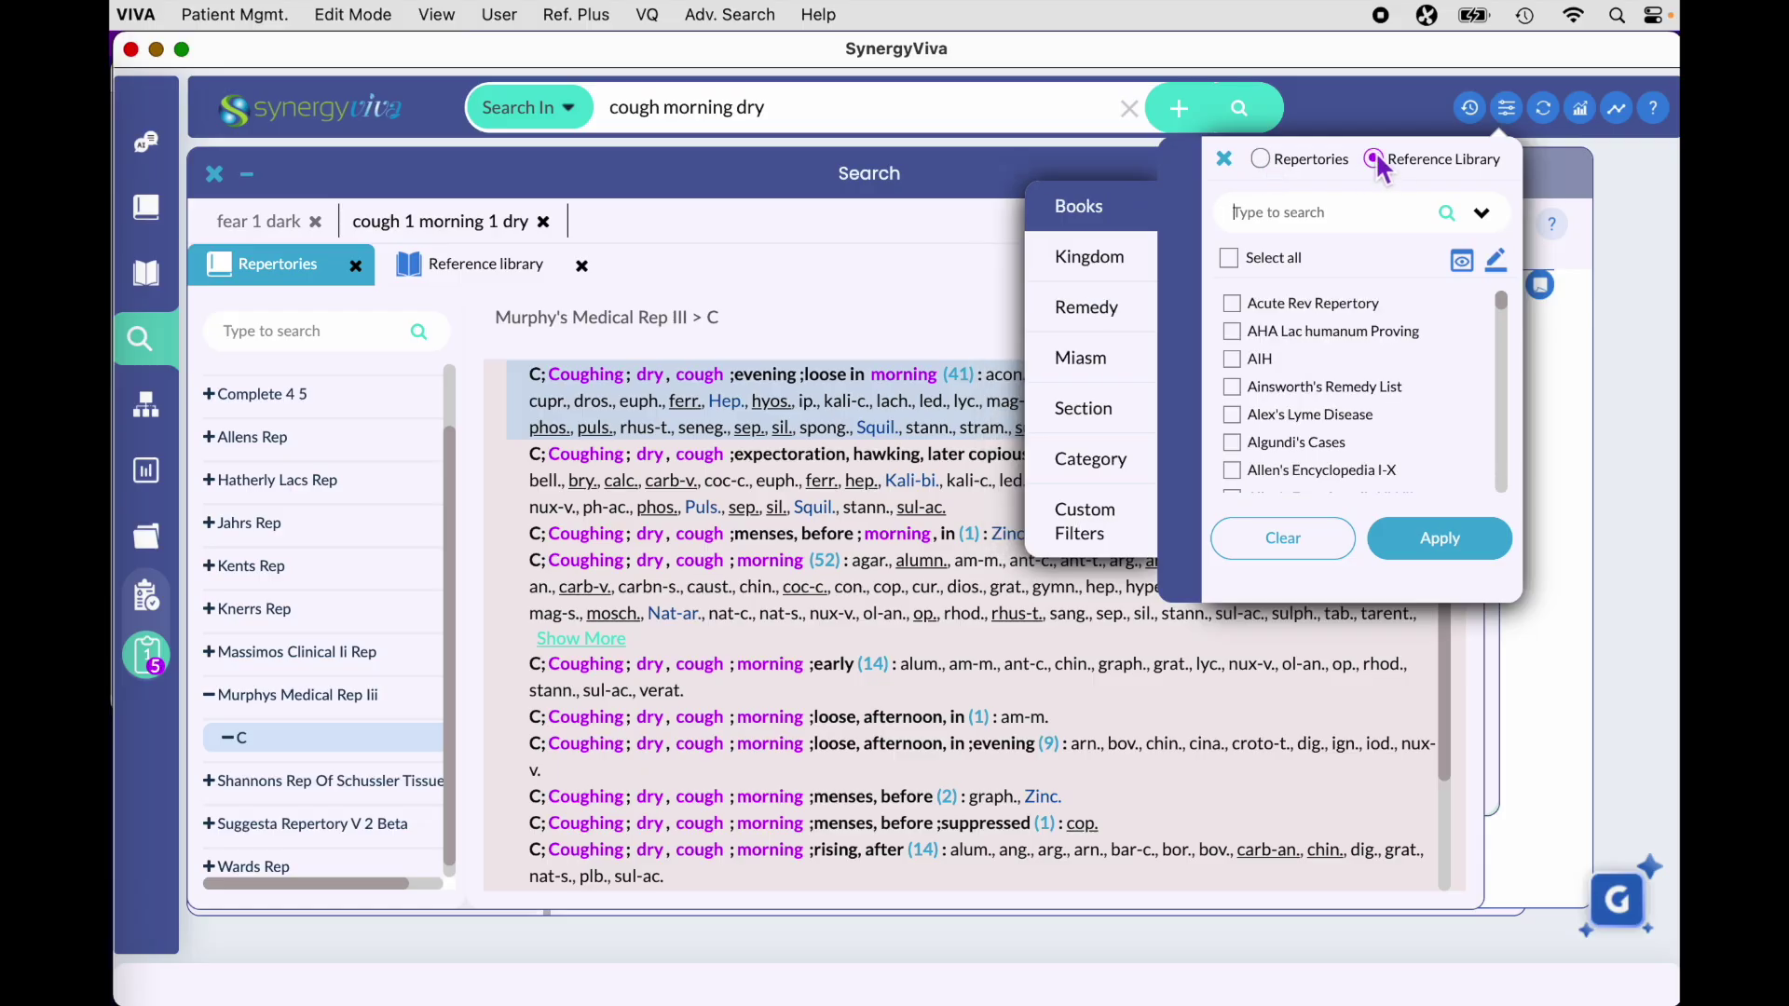
{"action": "left_click", "coordinate": [1263, 159]}
{"action": "left_click", "coordinate": [1375, 160]}
{"action": "left_click", "coordinate": [1262, 159]}
{"action": "left_click", "coordinate": [1386, 164]}
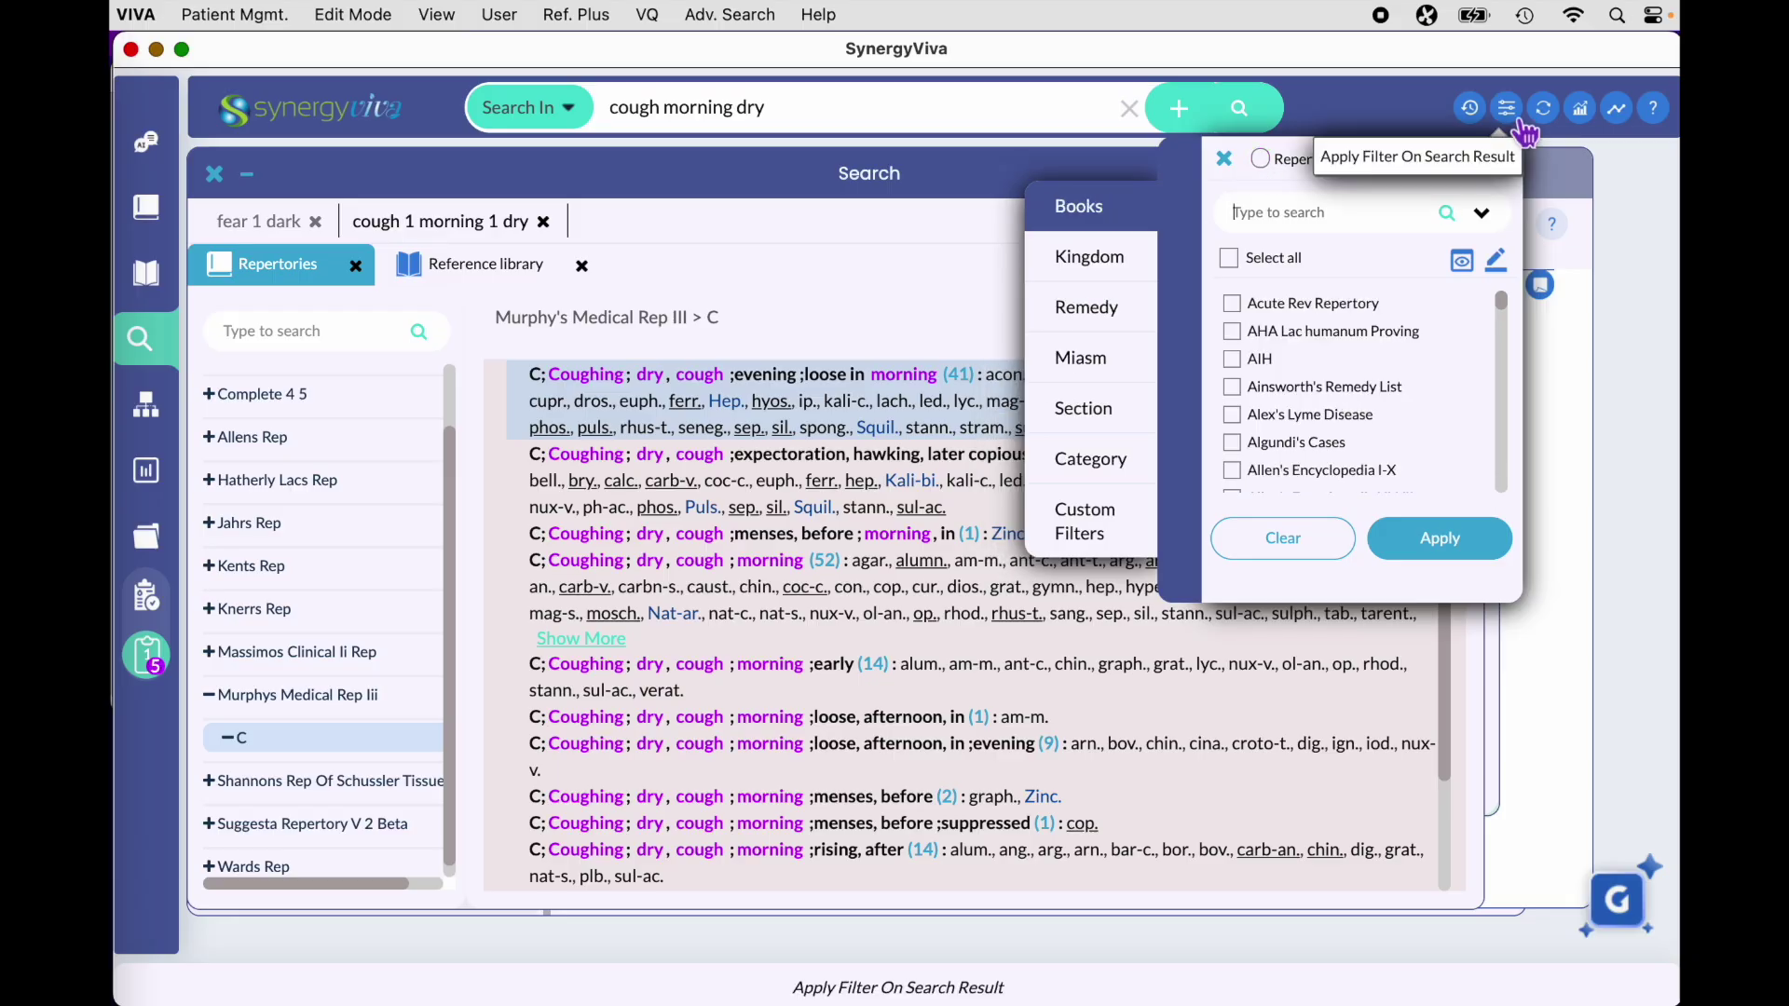
{"action": "left_click", "coordinate": [1262, 158]}
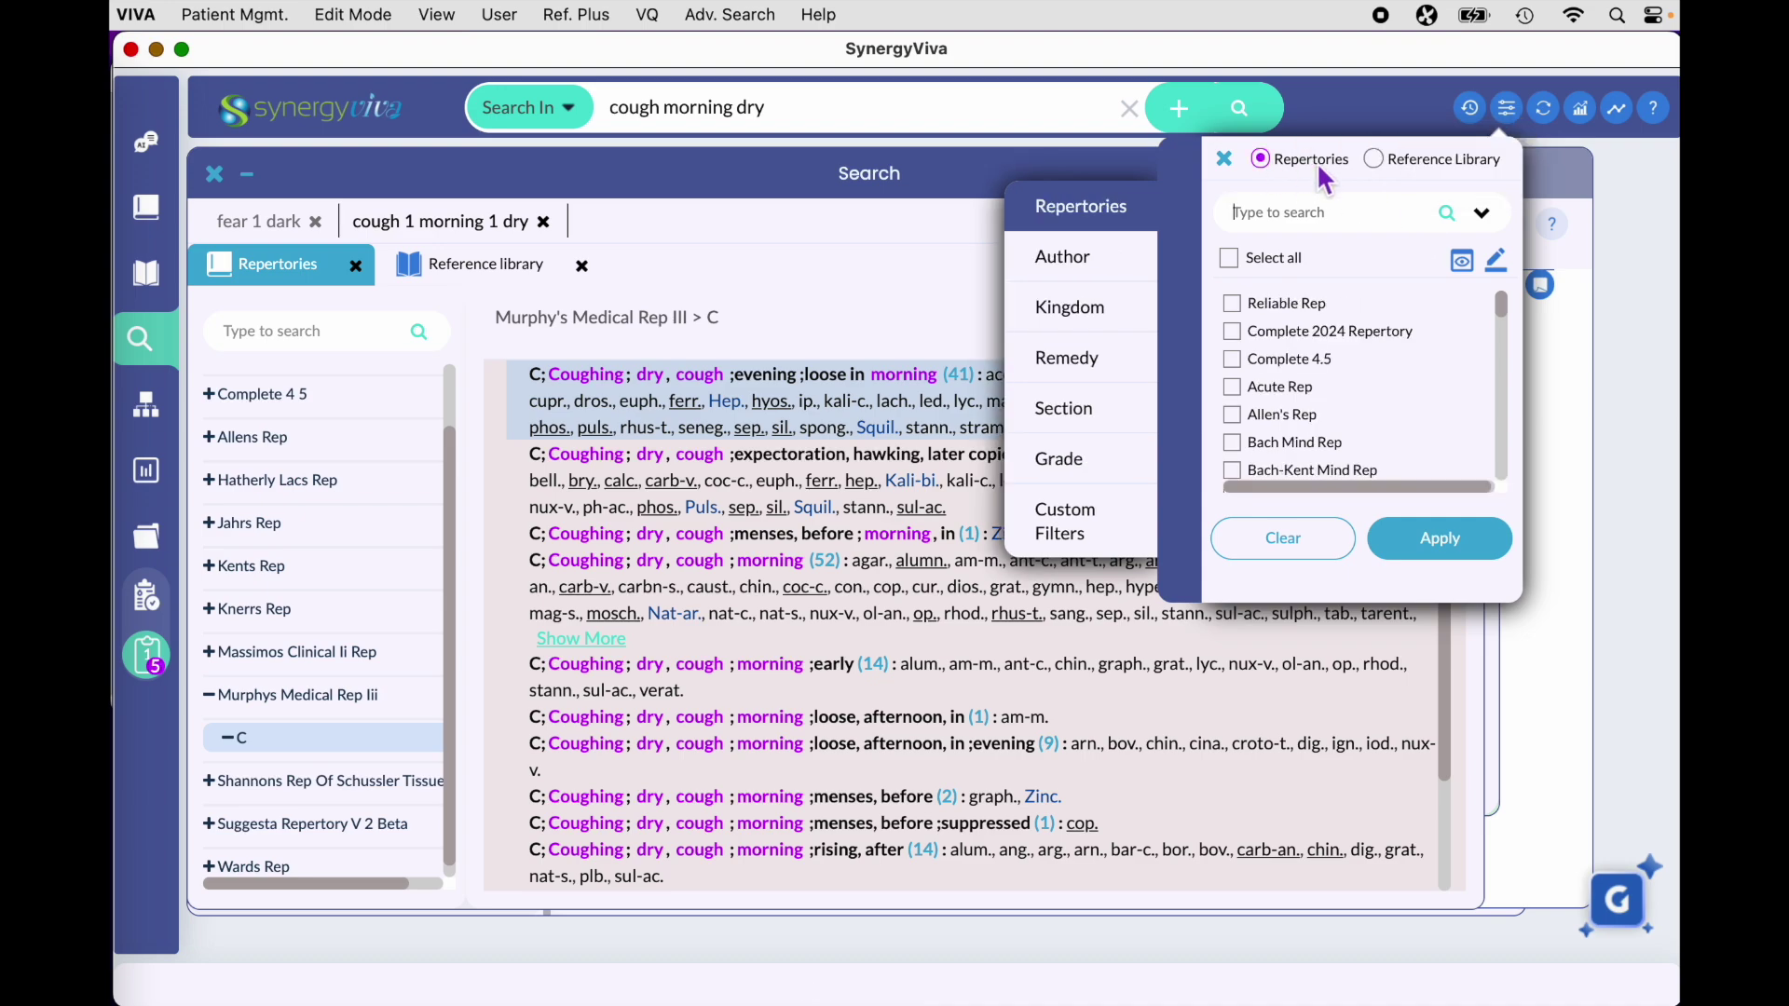
Step: Search kingdoms for 'solanza', tick all six Solanaceae (Nightshade) groups, and apply the filter
{"action": "left_click", "coordinate": [1086, 326]}
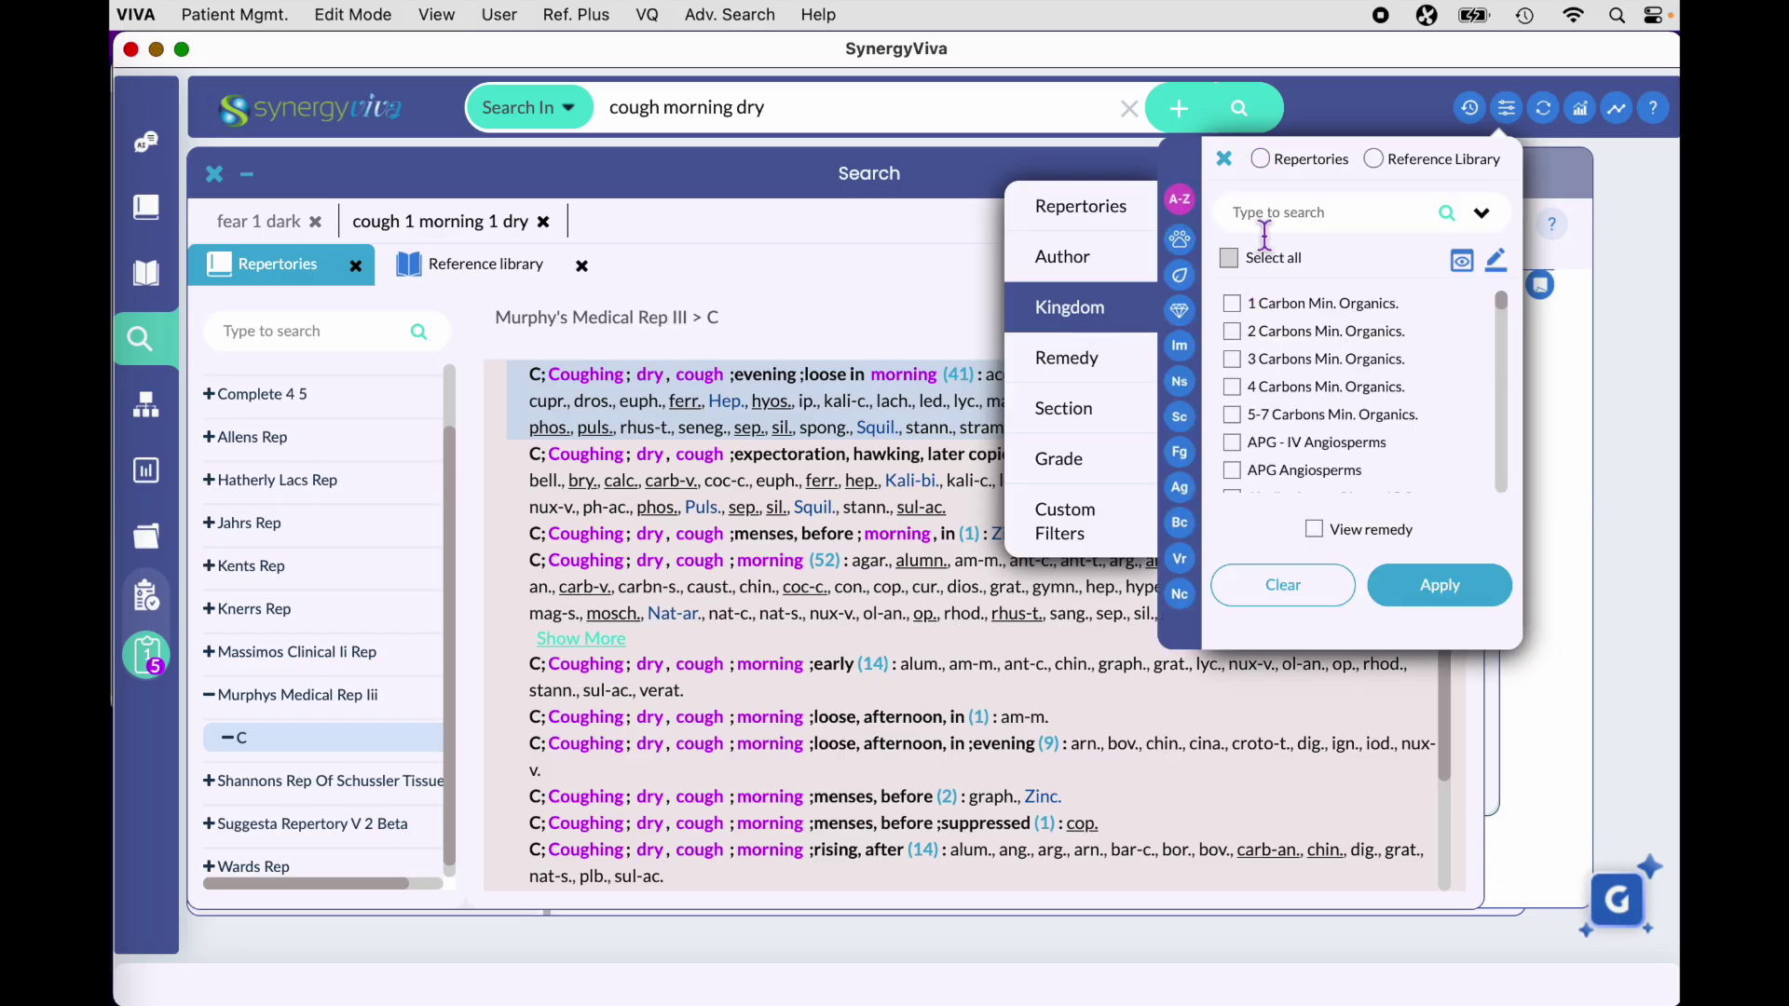
{"action": "type", "text": "solan"}
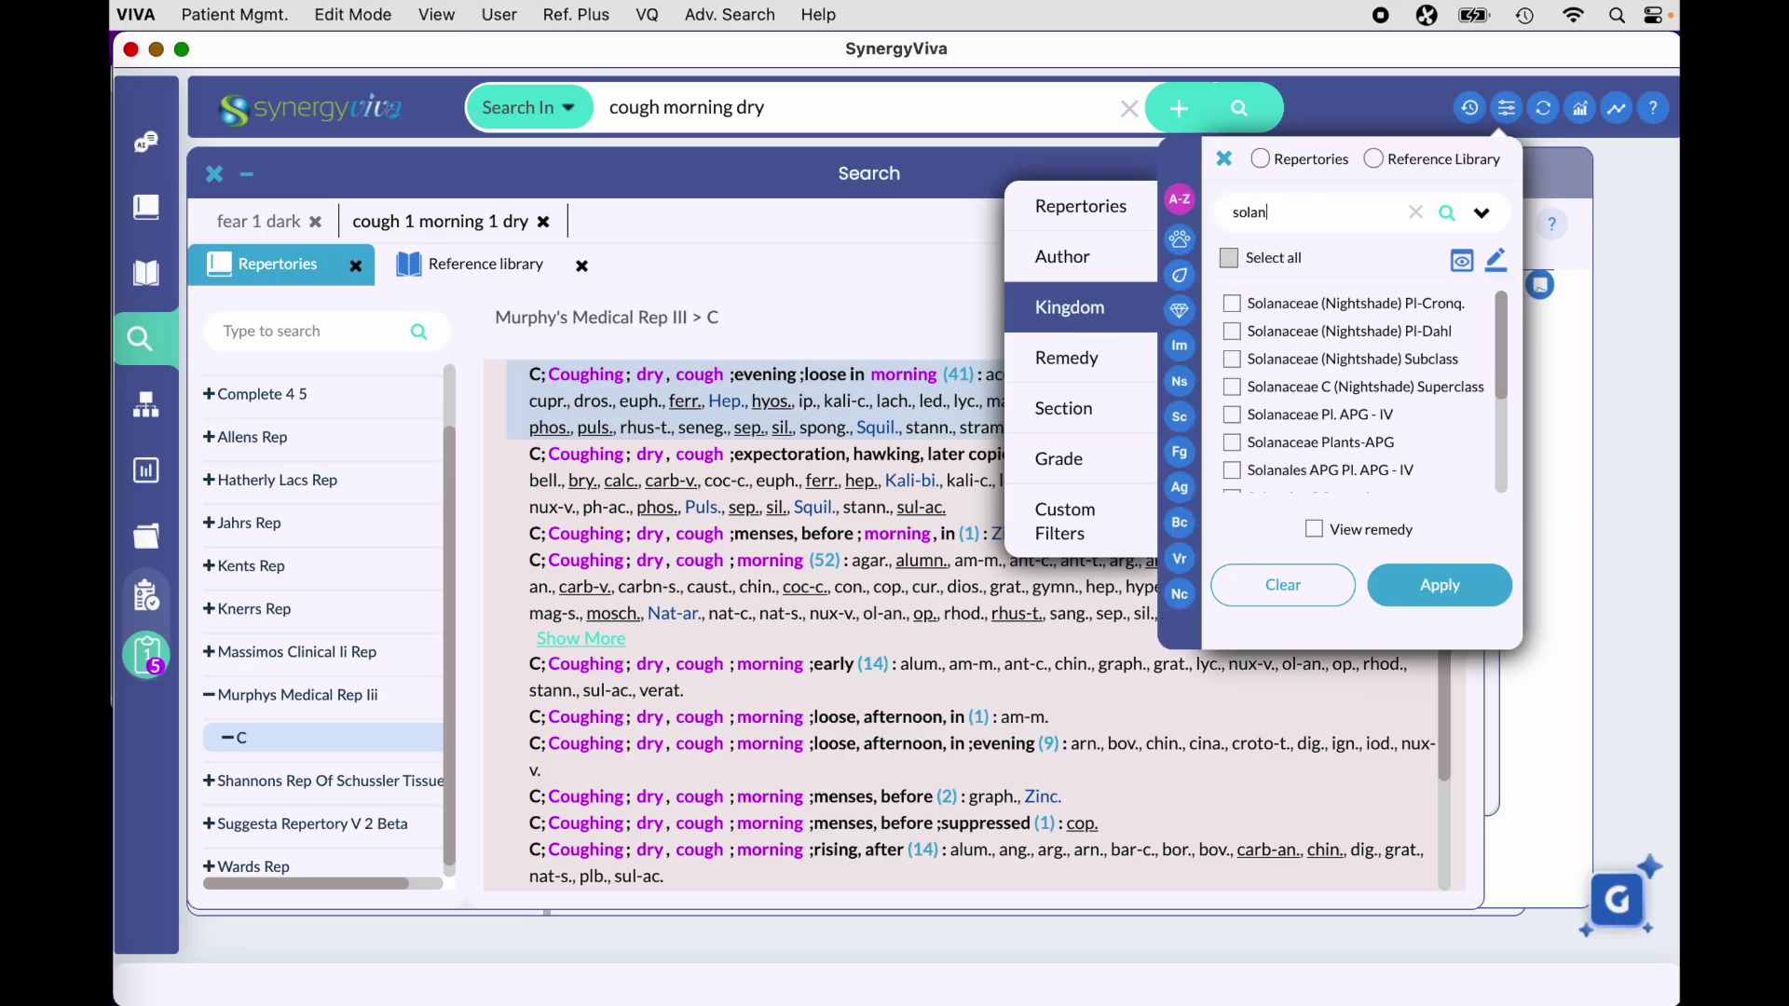
{"action": "type", "text": "za"}
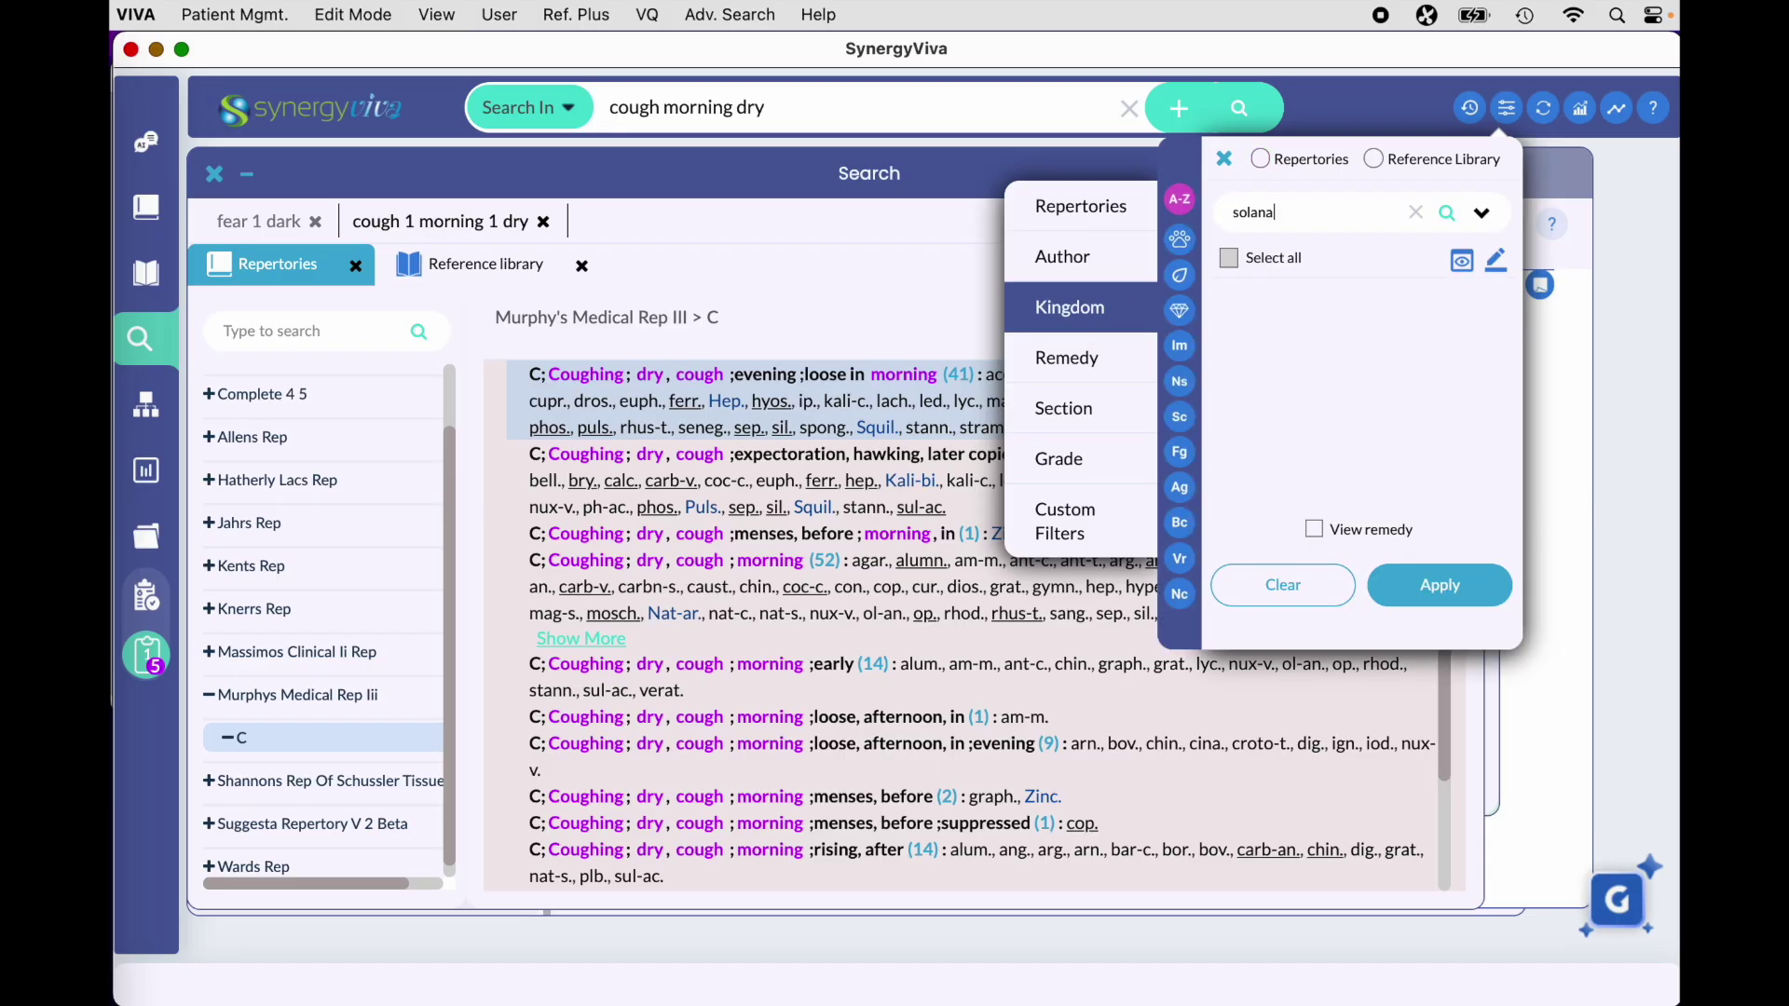
{"action": "left_click", "coordinate": [1233, 304]}
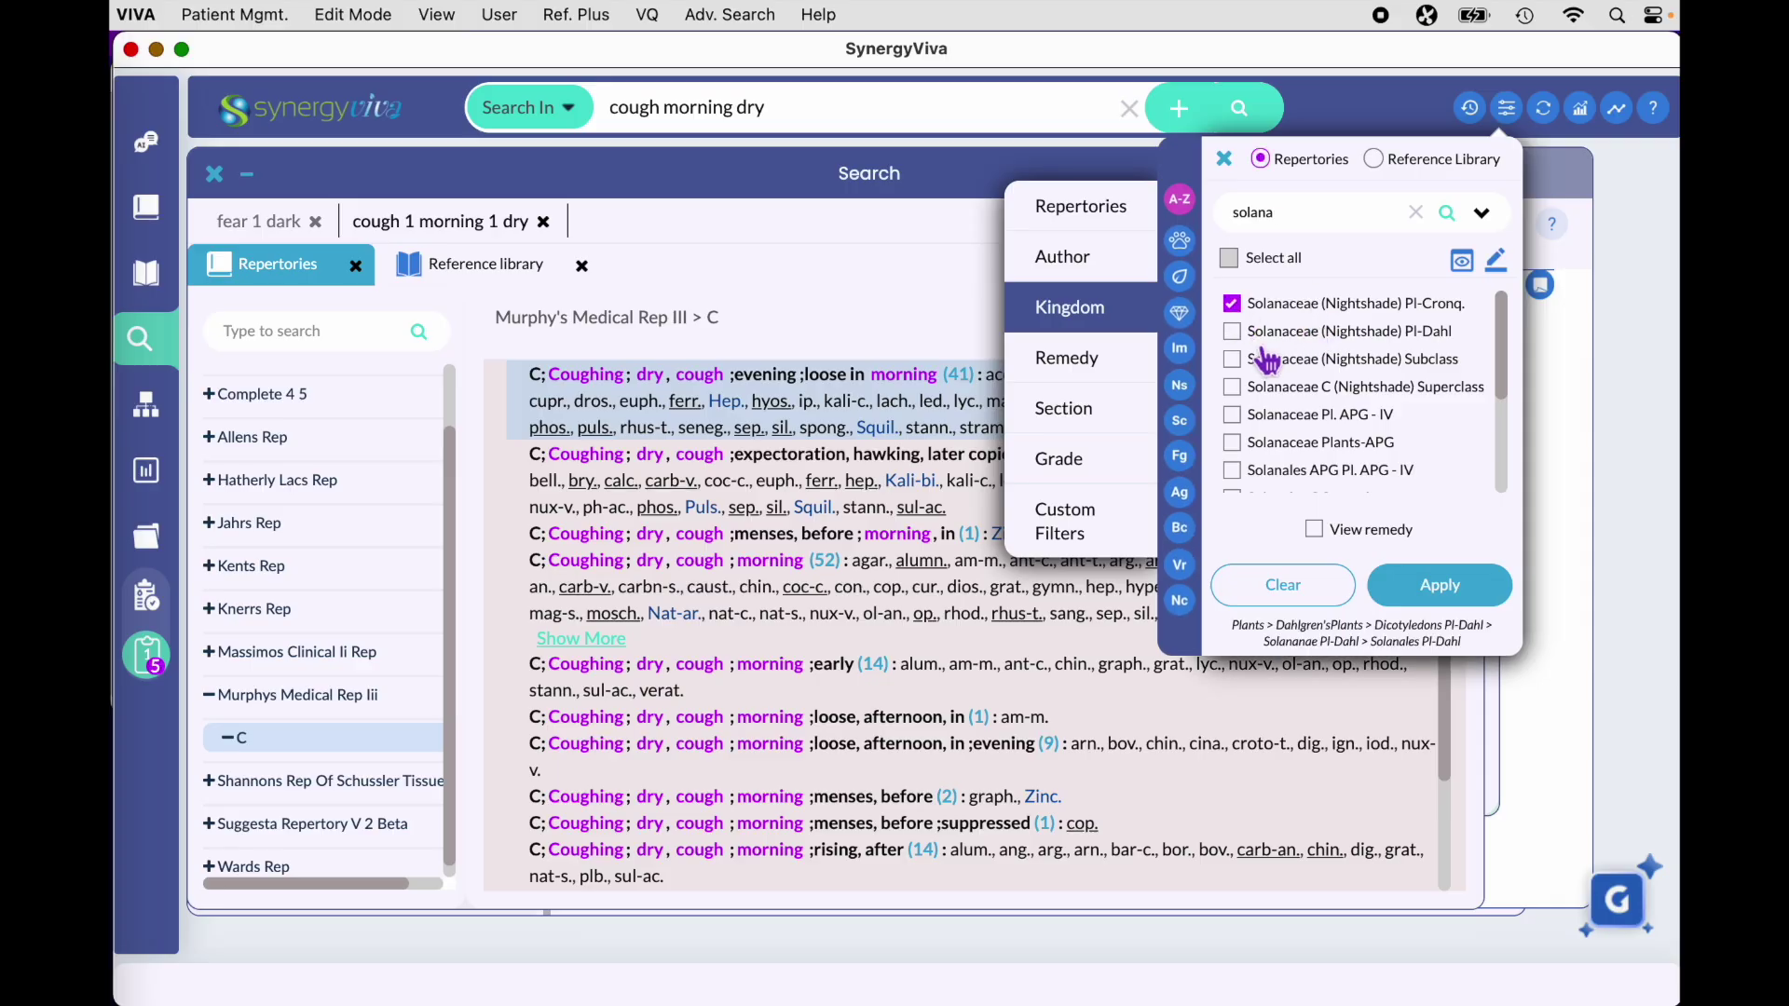
{"action": "left_click", "coordinate": [1233, 332]}
{"action": "left_click", "coordinate": [1232, 360]}
{"action": "left_click", "coordinate": [1246, 388]}
{"action": "left_click", "coordinate": [1246, 416]}
{"action": "left_click", "coordinate": [1246, 443]}
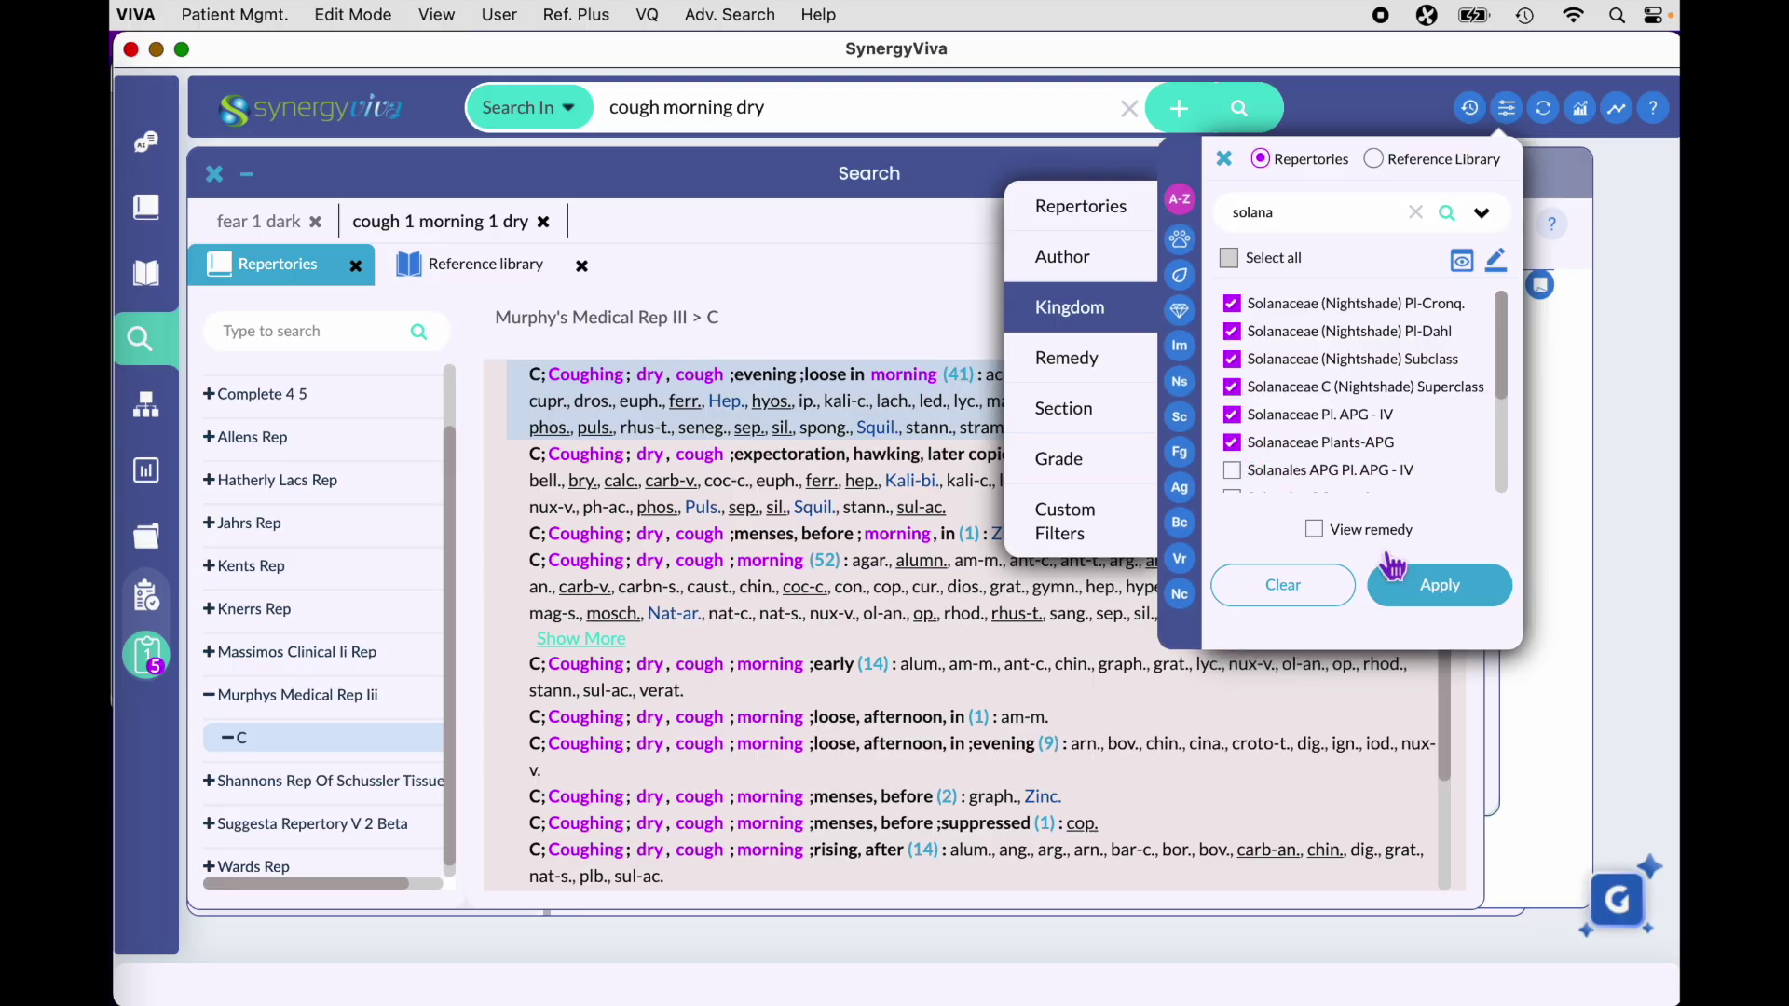
{"action": "left_click", "coordinate": [1439, 587]}
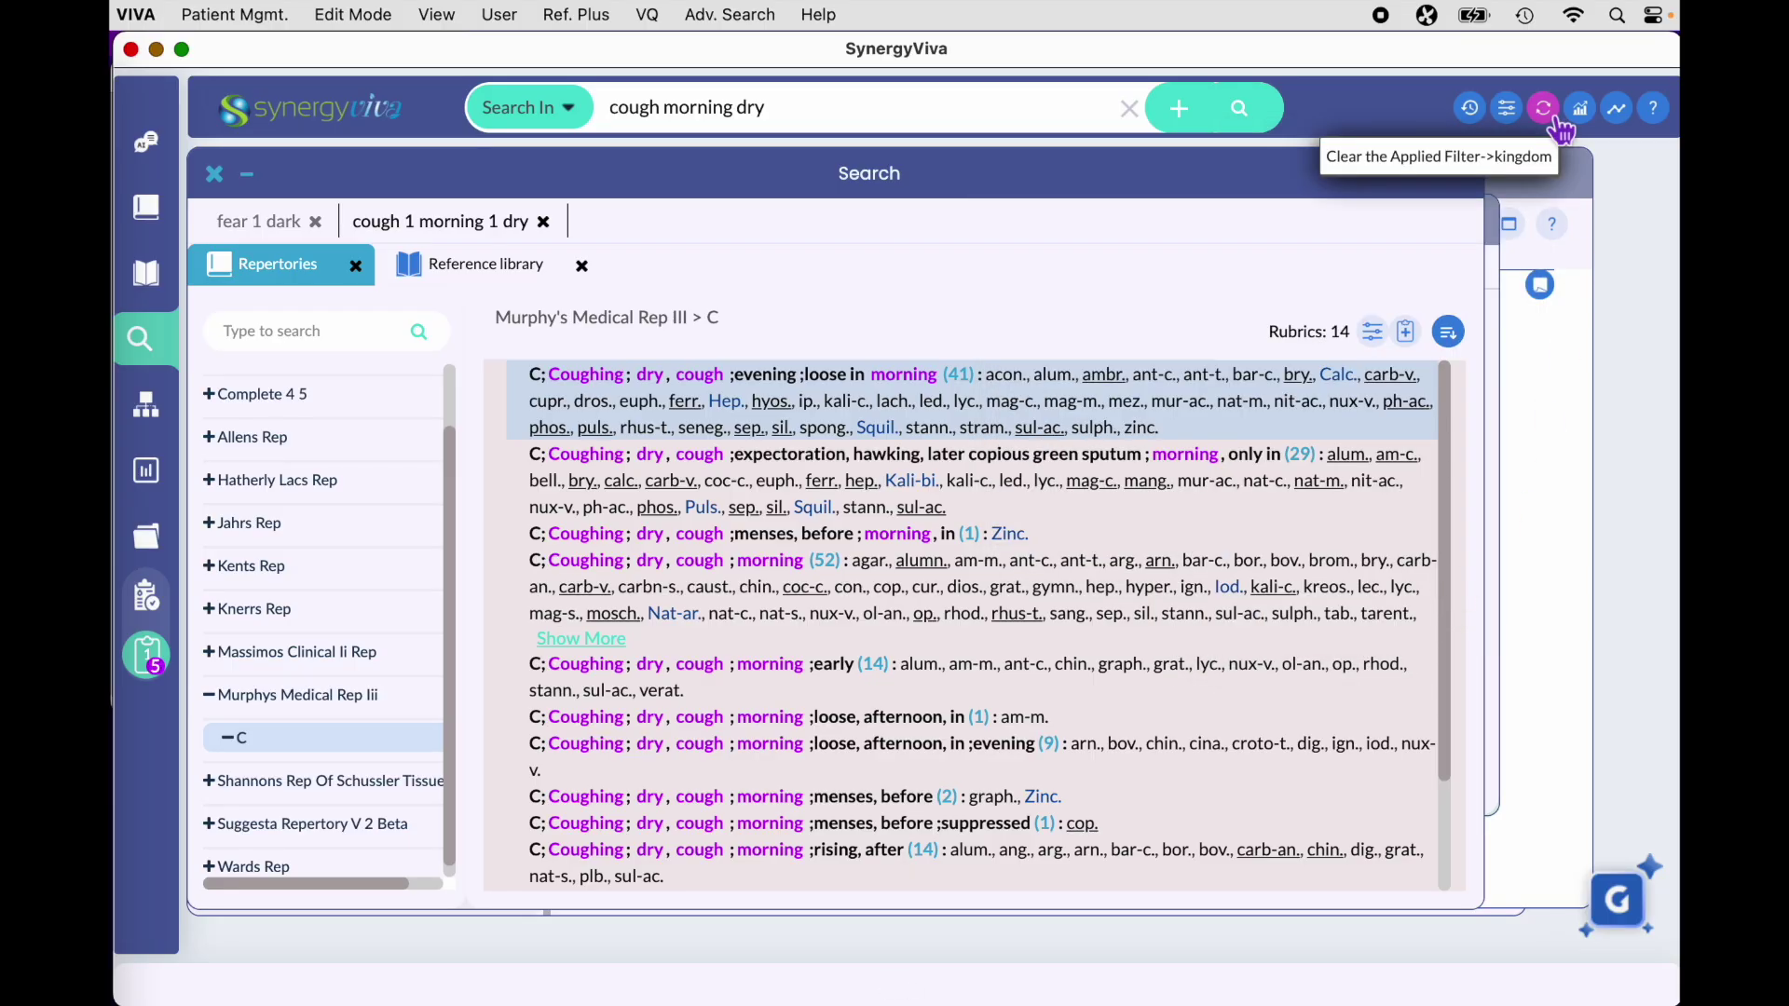
Step: Rerun with the Solanaceae filter, compare Complete 2024 and Murphy's rubrics, then clear the filter
{"action": "left_click", "coordinate": [1246, 112]}
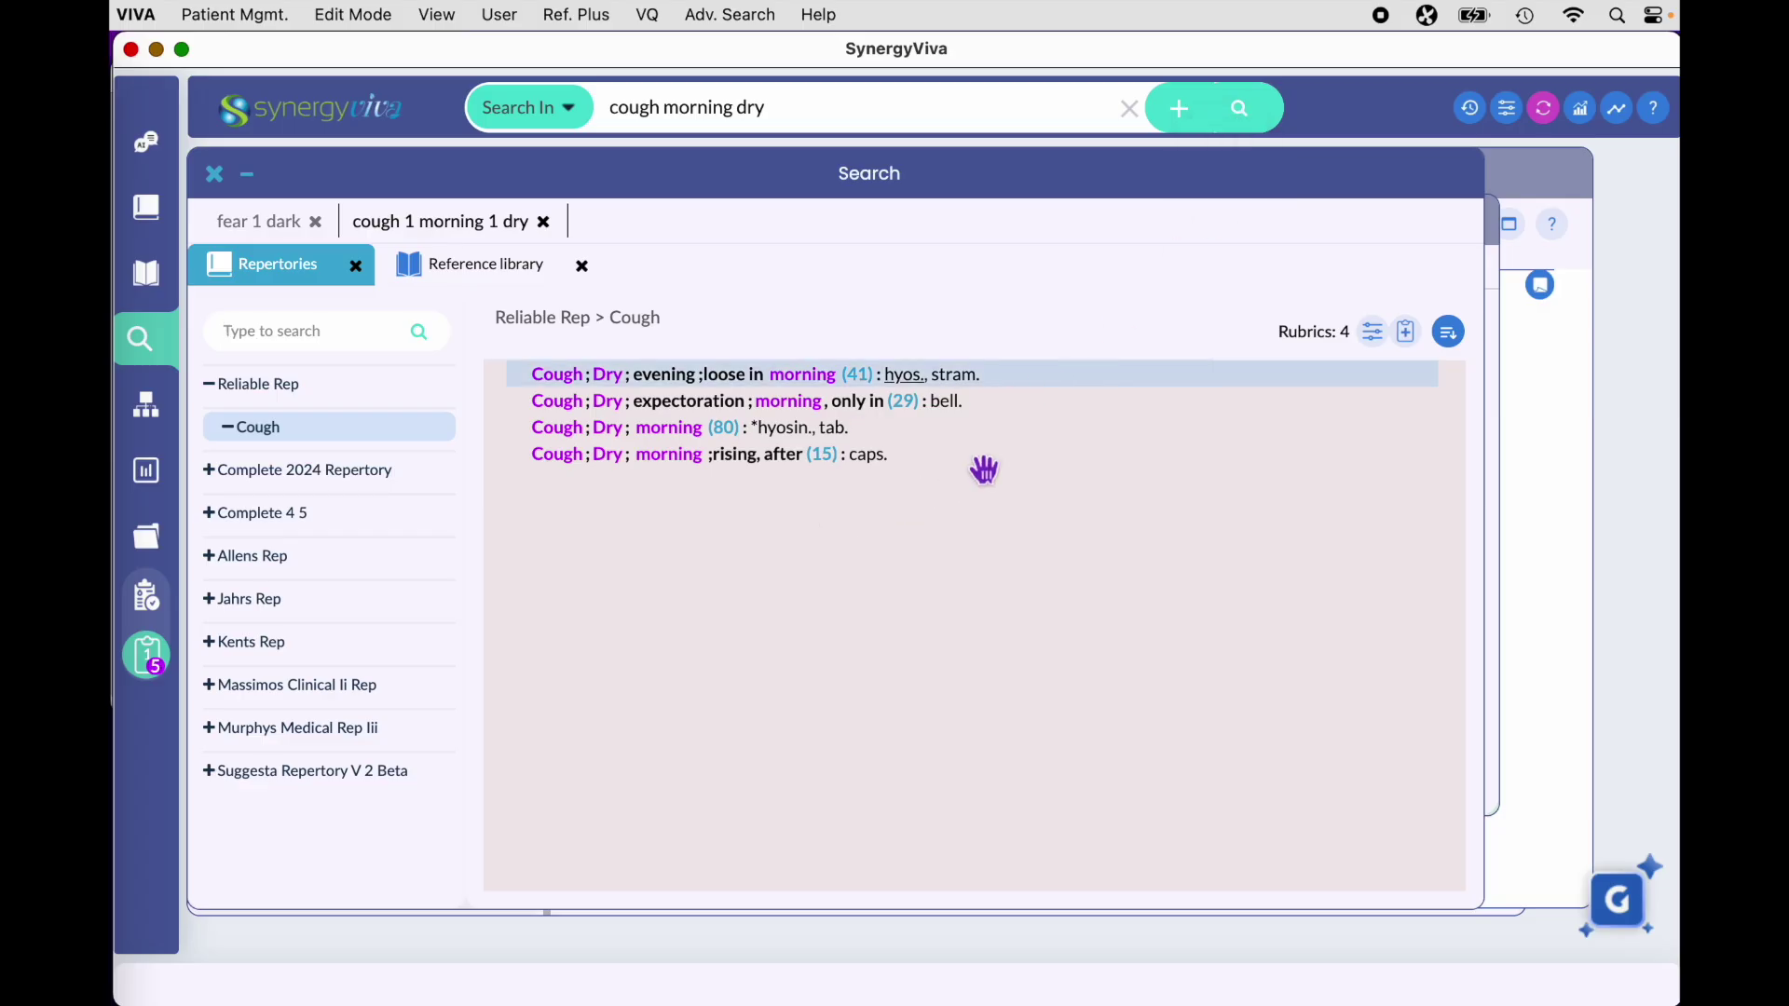
{"action": "left_click", "coordinate": [352, 473]}
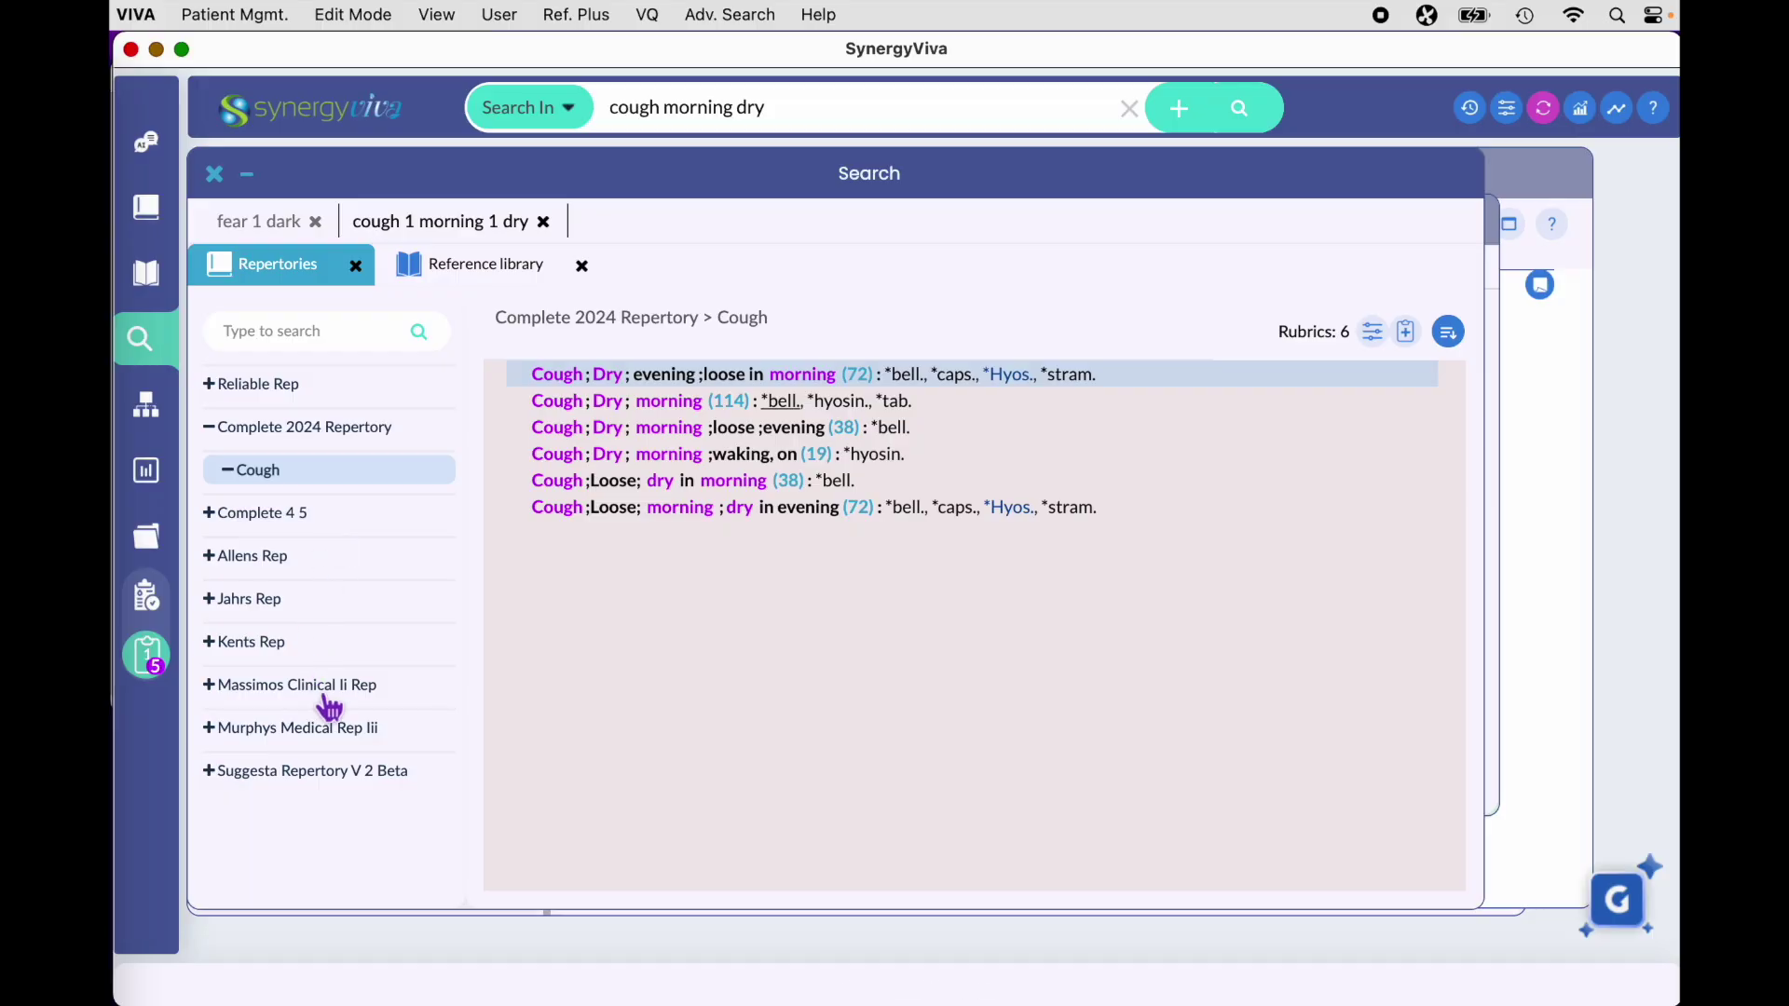
{"action": "left_click", "coordinate": [334, 741]}
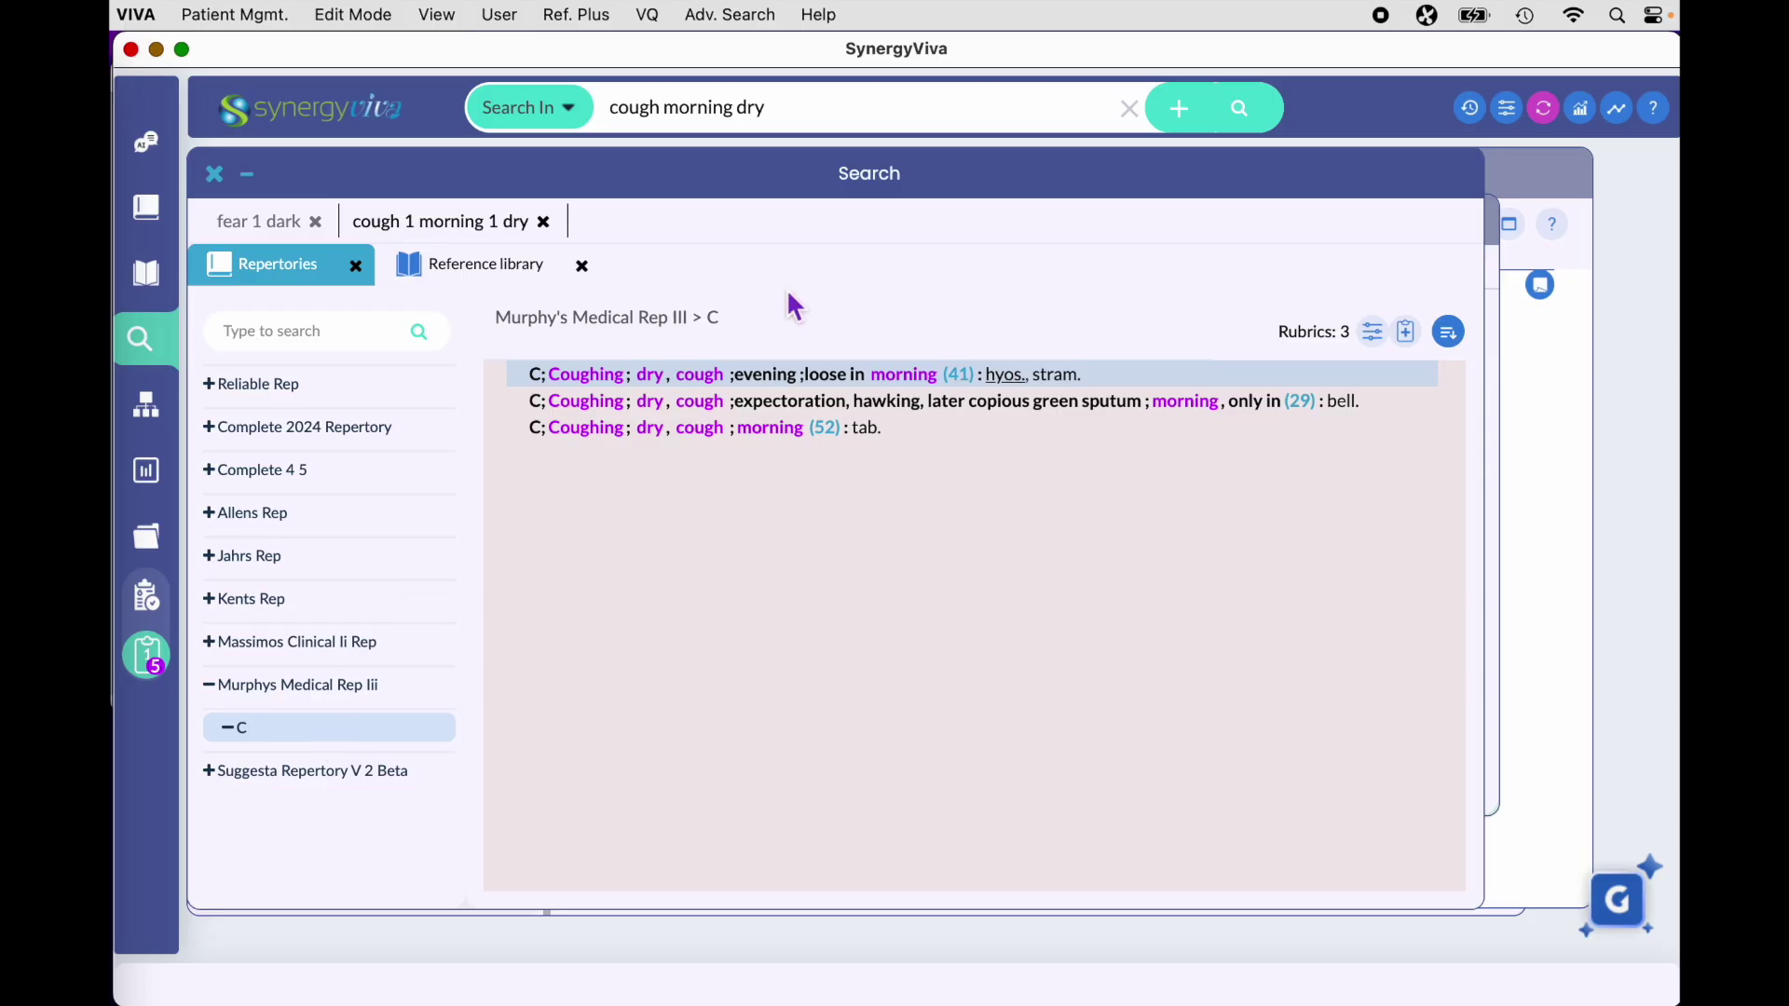
{"action": "left_click", "coordinate": [1552, 122]}
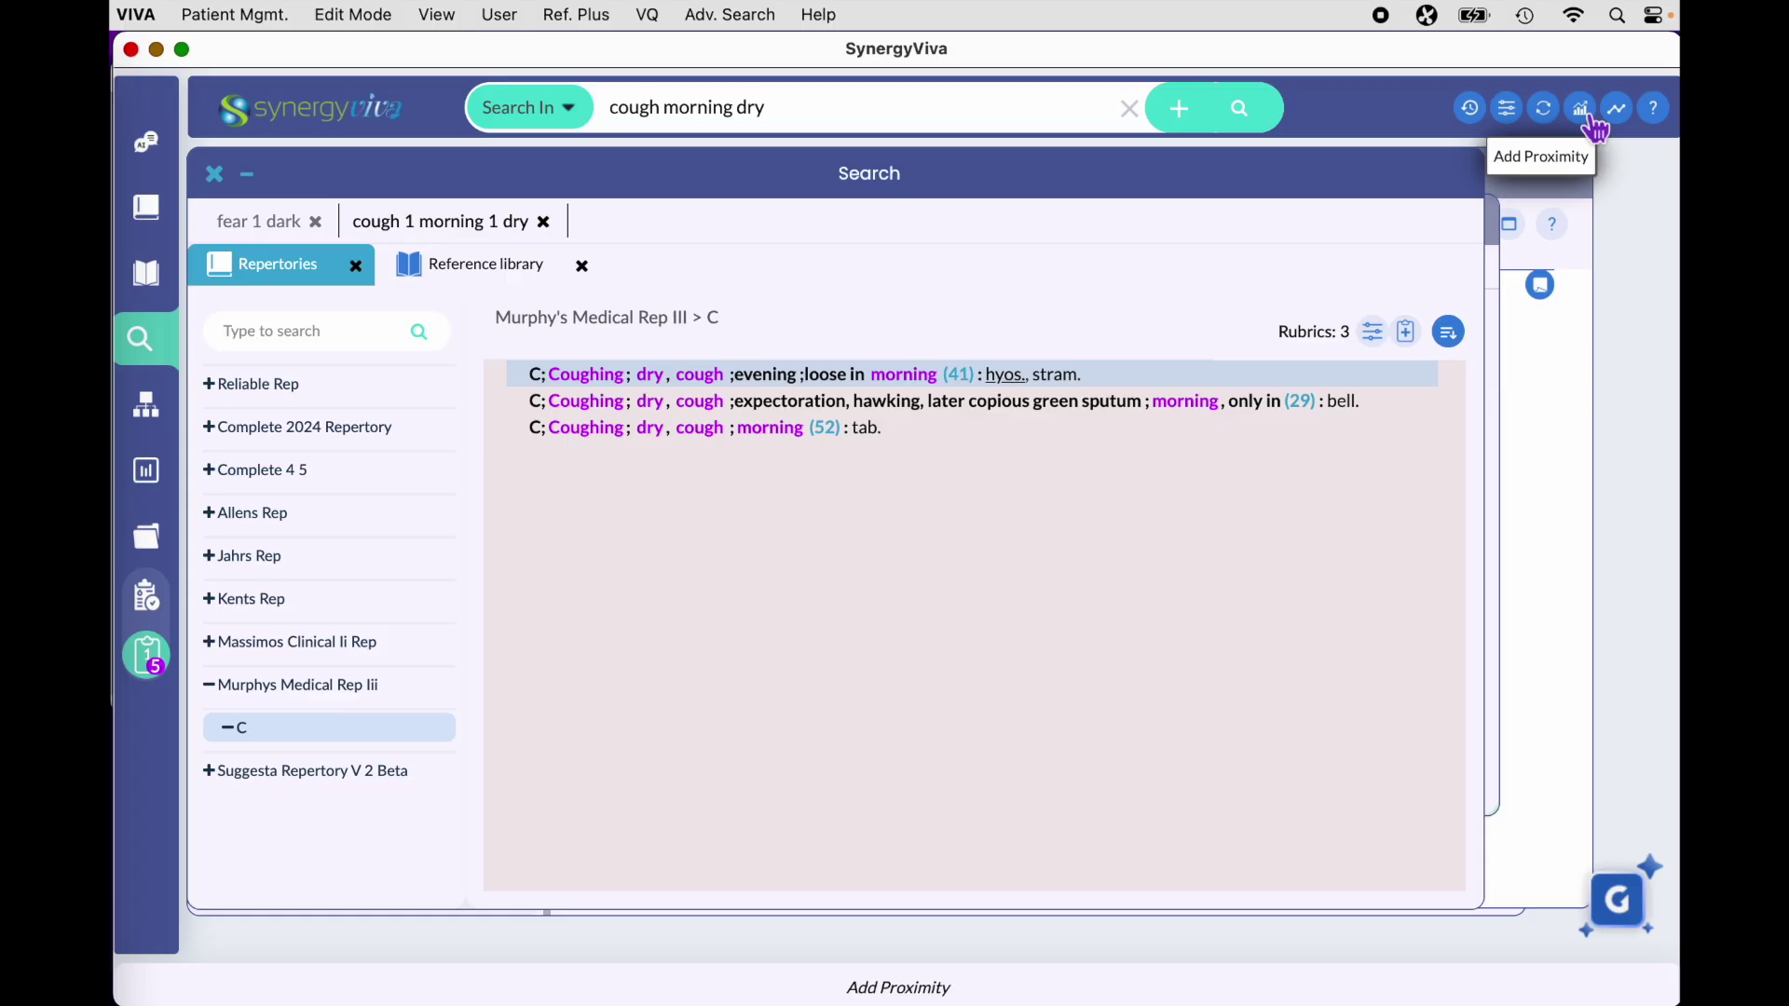
Step: Browse the full list of proximity operators in the Add Proximity menu
{"action": "left_click", "coordinate": [1583, 110]}
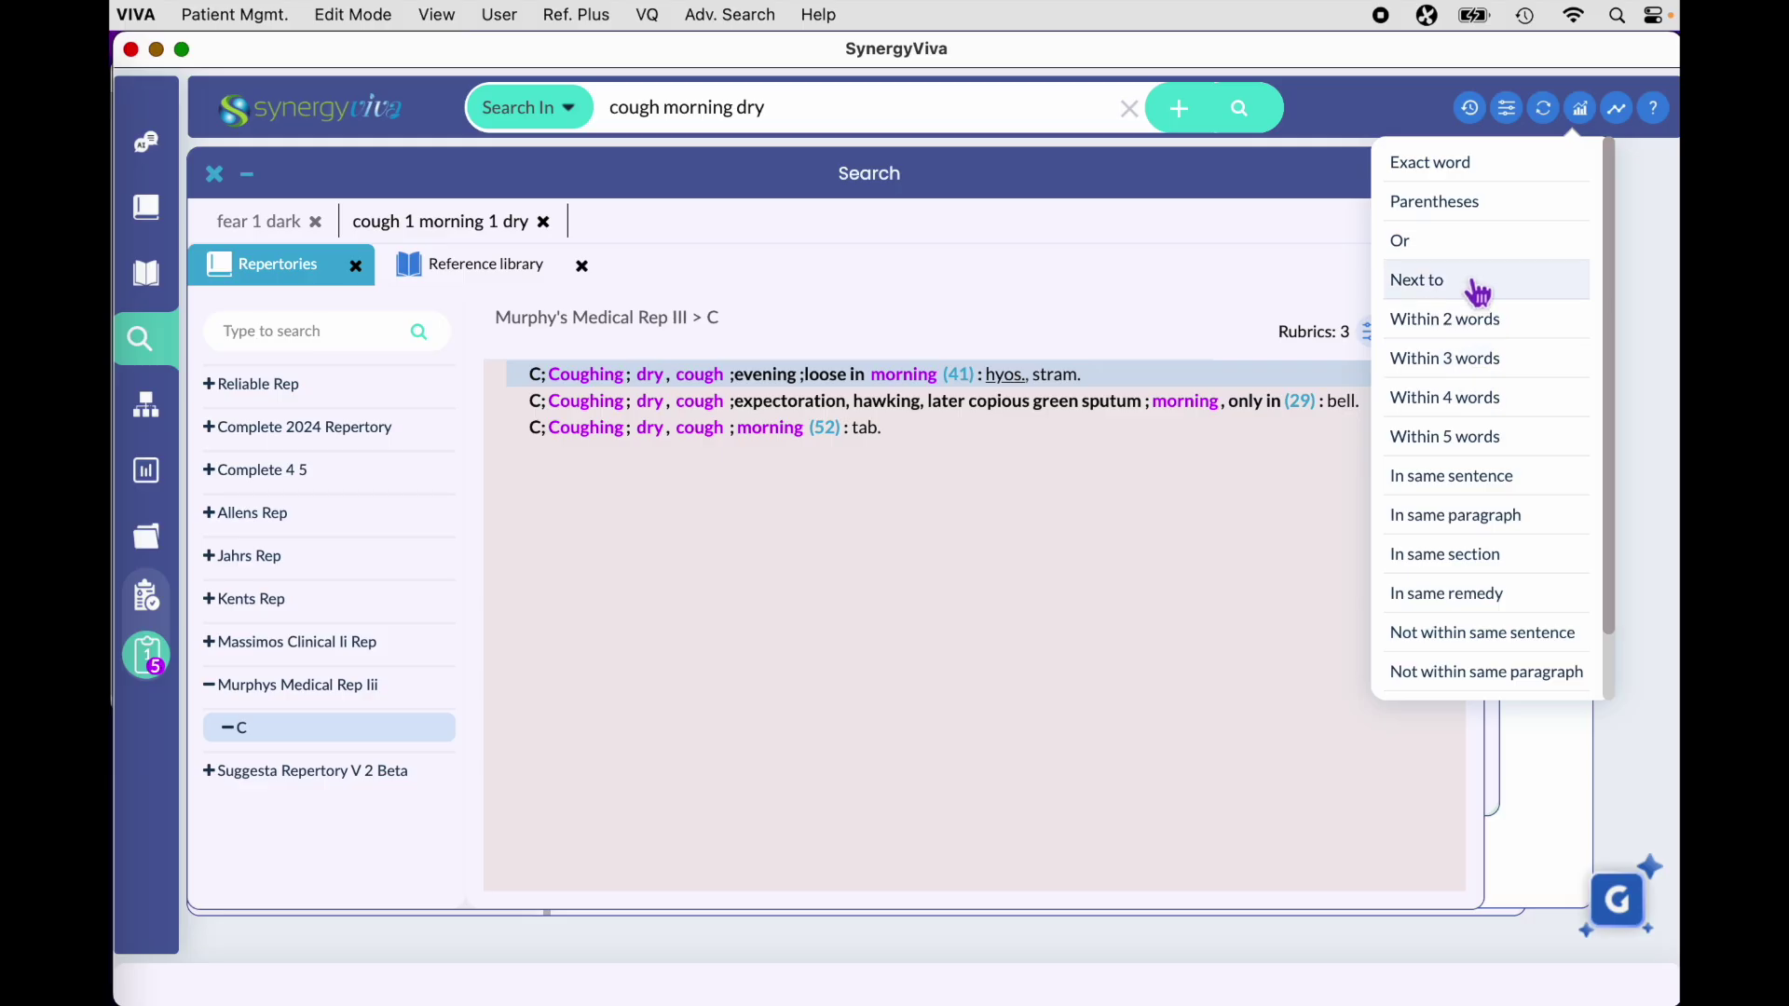
{"action": "scroll", "coordinate": [1475, 372], "scroll_direction": "down", "scroll_amount": 2}
{"action": "scroll", "coordinate": [1477, 410], "scroll_direction": "up", "scroll_amount": 2}
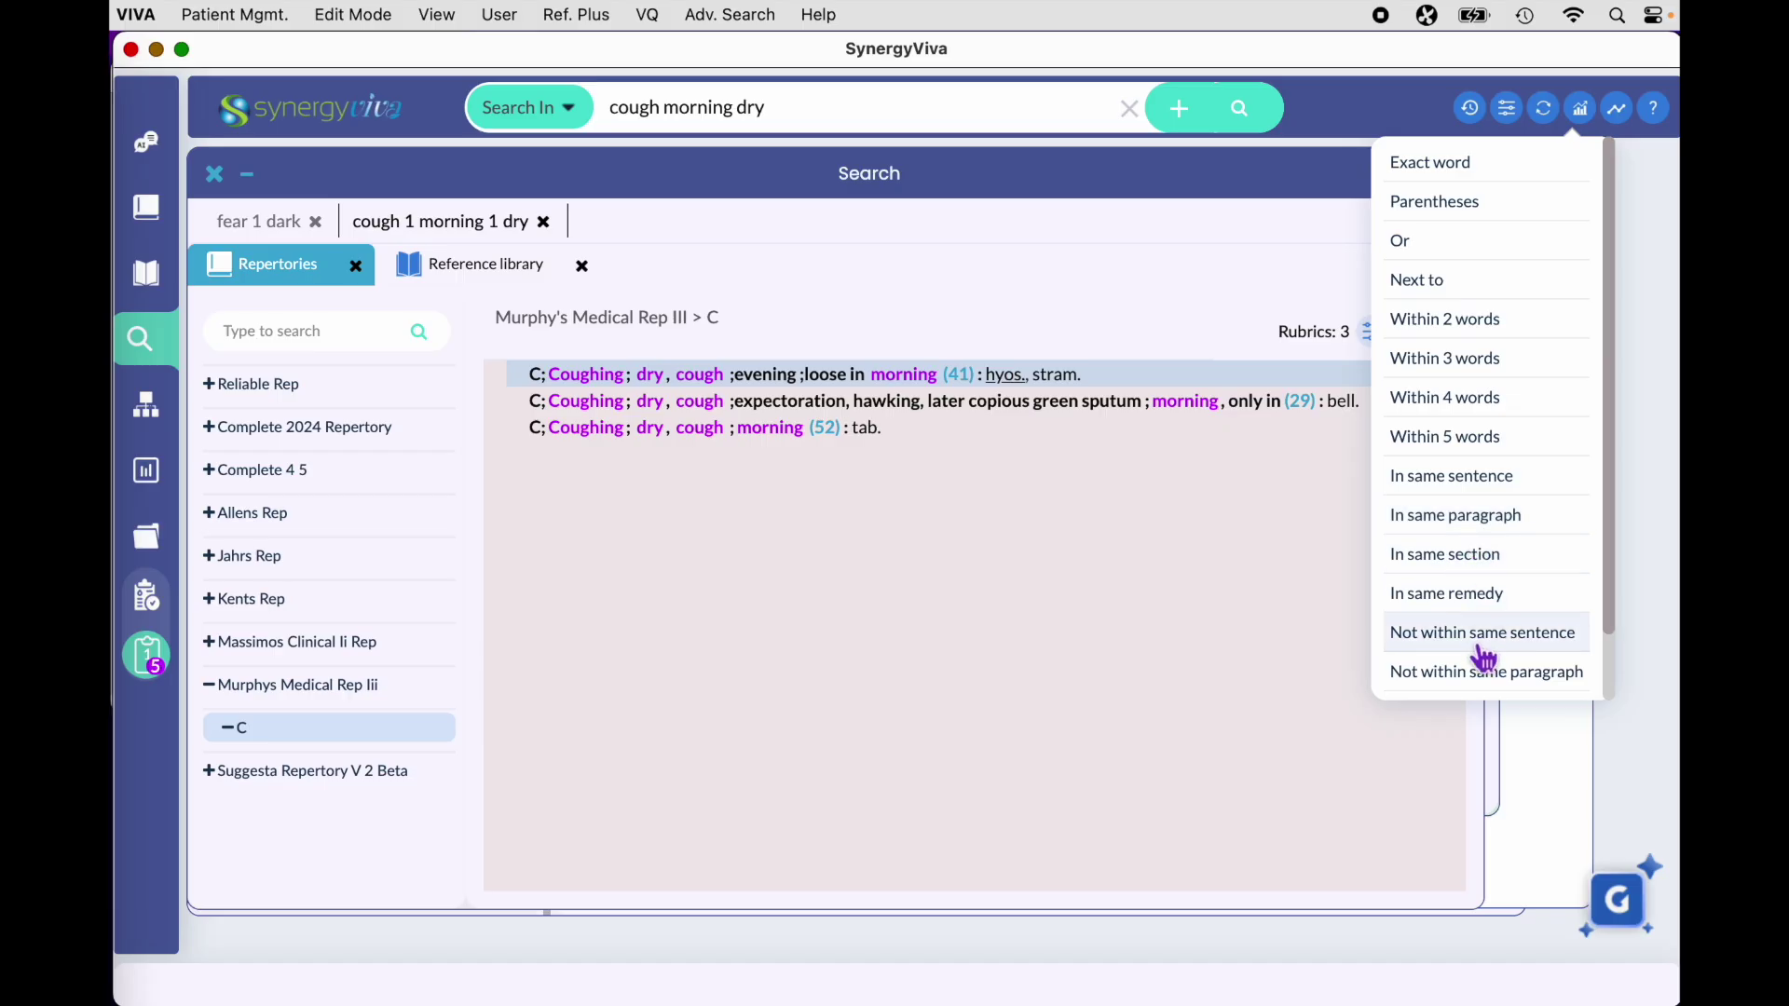
{"action": "scroll", "coordinate": [1484, 658], "scroll_direction": "down", "scroll_amount": 2}
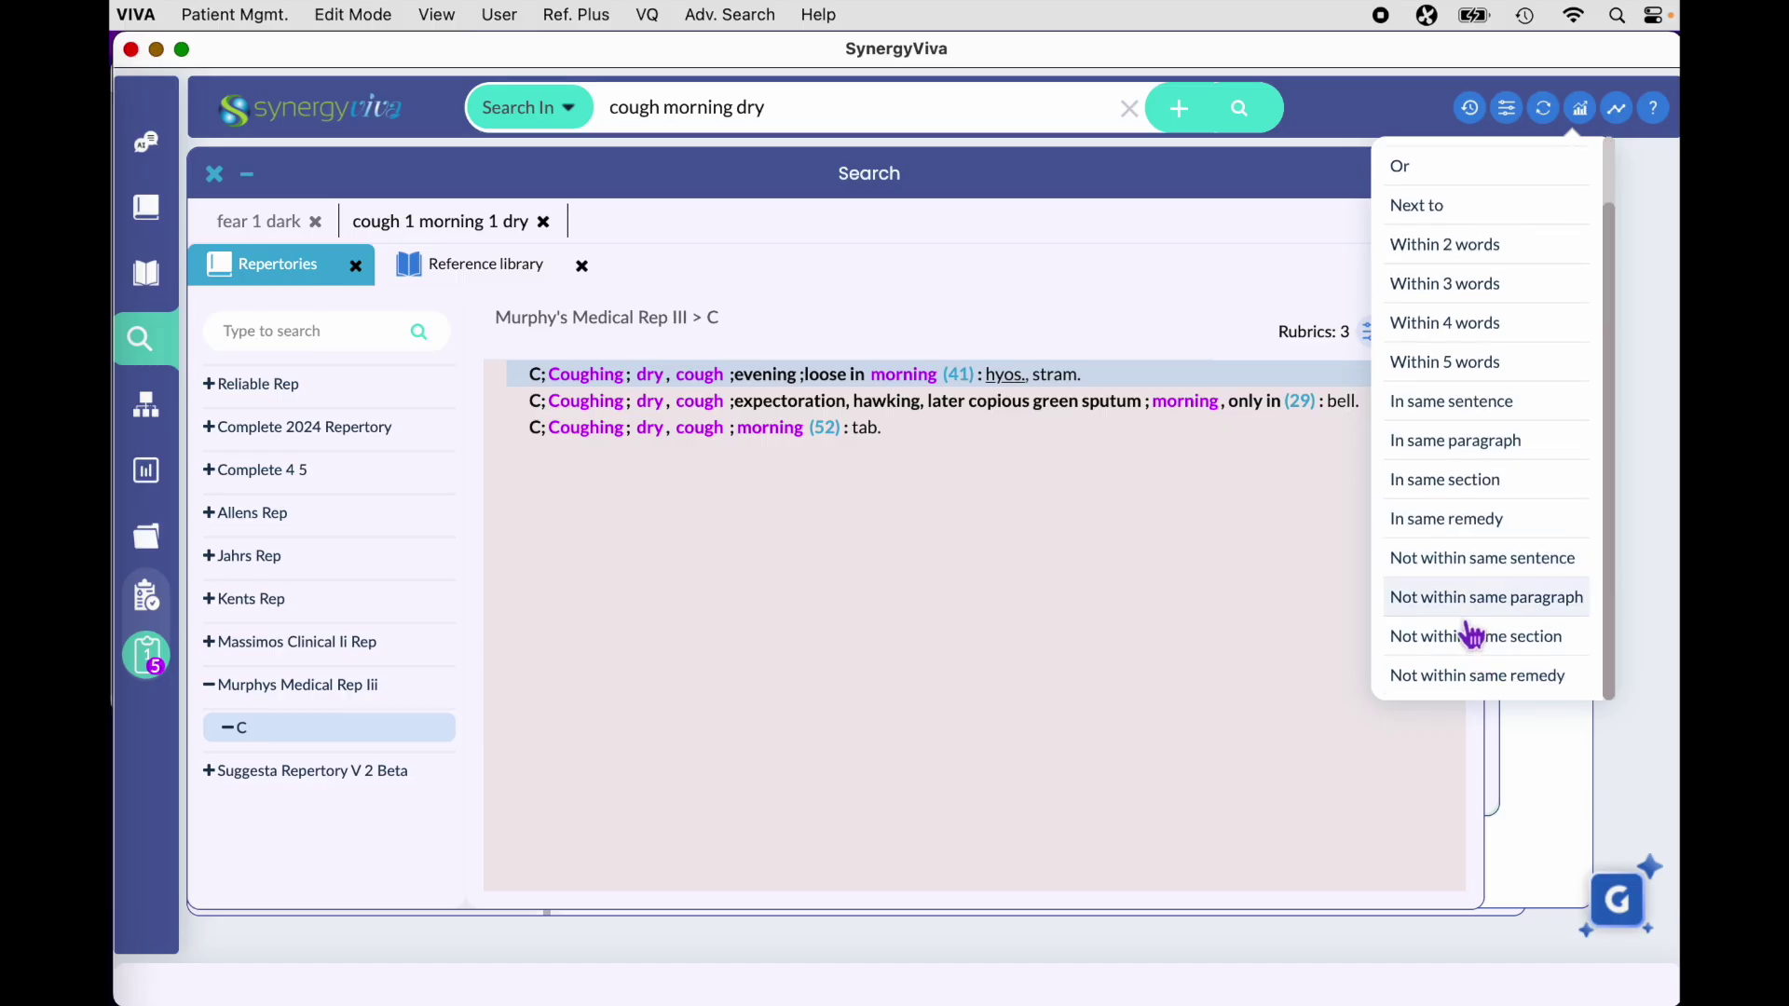
{"action": "scroll", "coordinate": [1471, 637], "scroll_direction": "up", "scroll_amount": 2}
{"action": "scroll", "coordinate": [1472, 636], "scroll_direction": "down", "scroll_amount": 2}
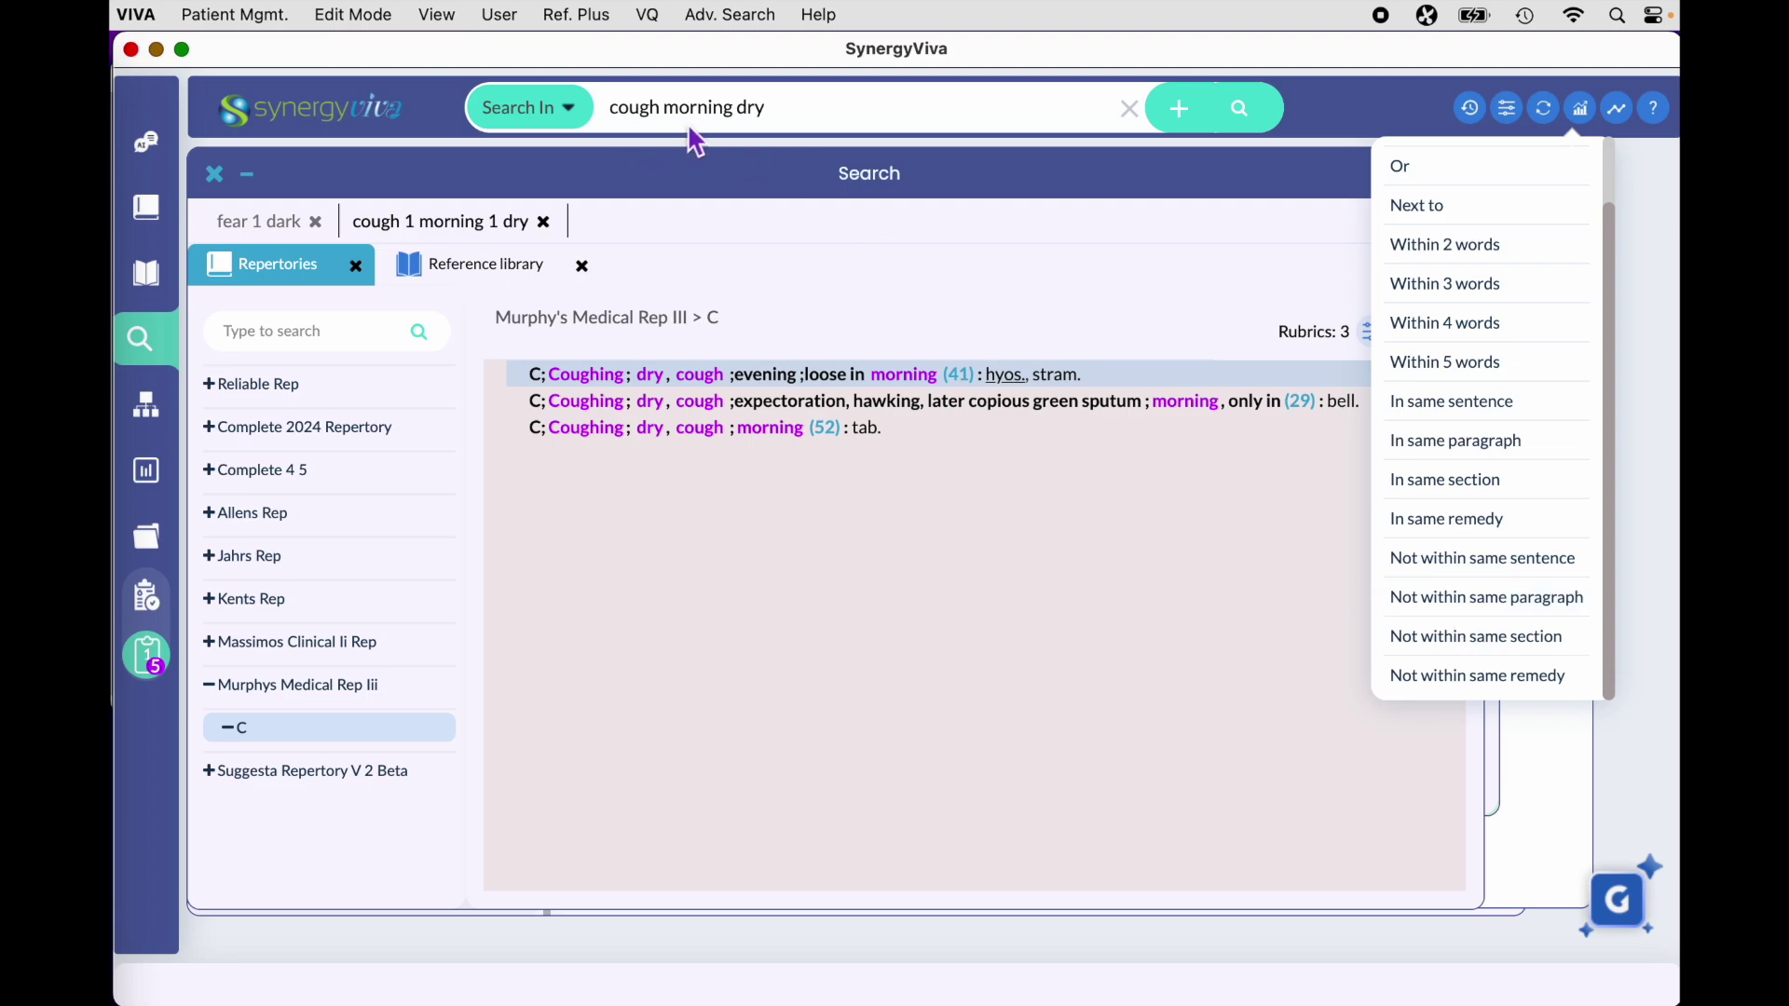
Step: Build and run the query 'cough morning dry REM fear dark' using the In same remedy operator
{"action": "left_click", "coordinate": [797, 115]}
{"action": "left_click", "coordinate": [796, 116]}
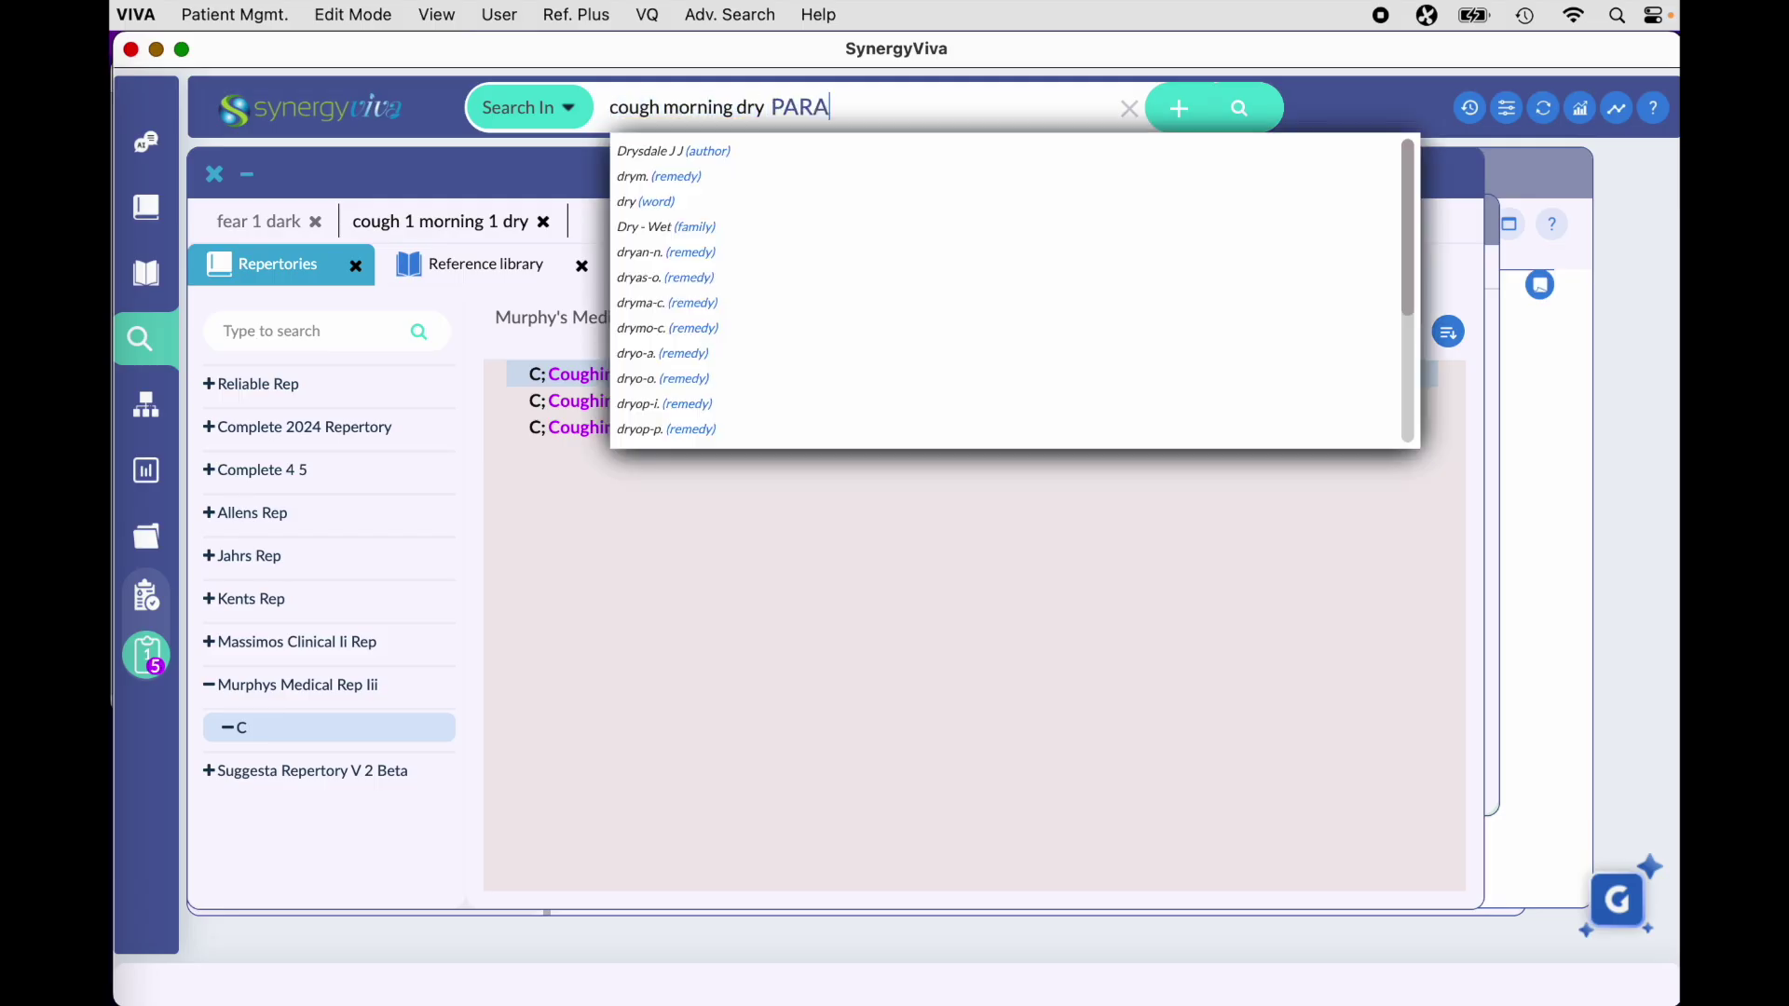
{"action": "key", "text": "Escape"}
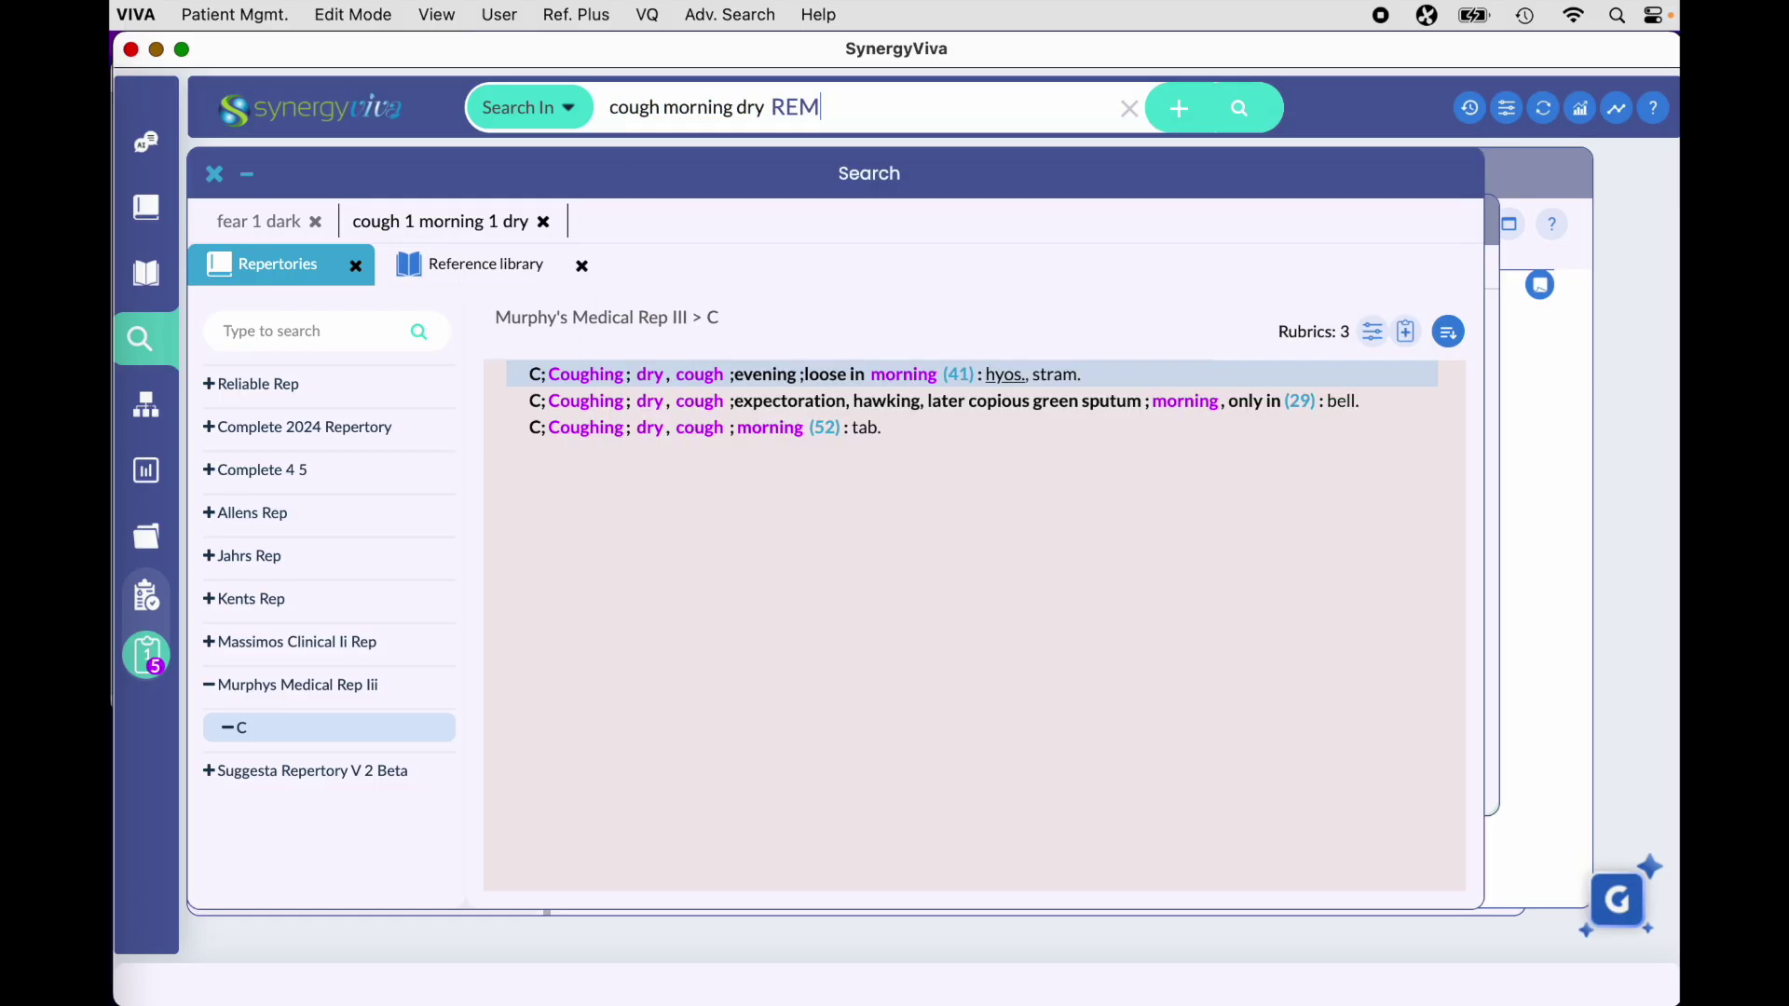
{"action": "type", "text": "fear dark"}
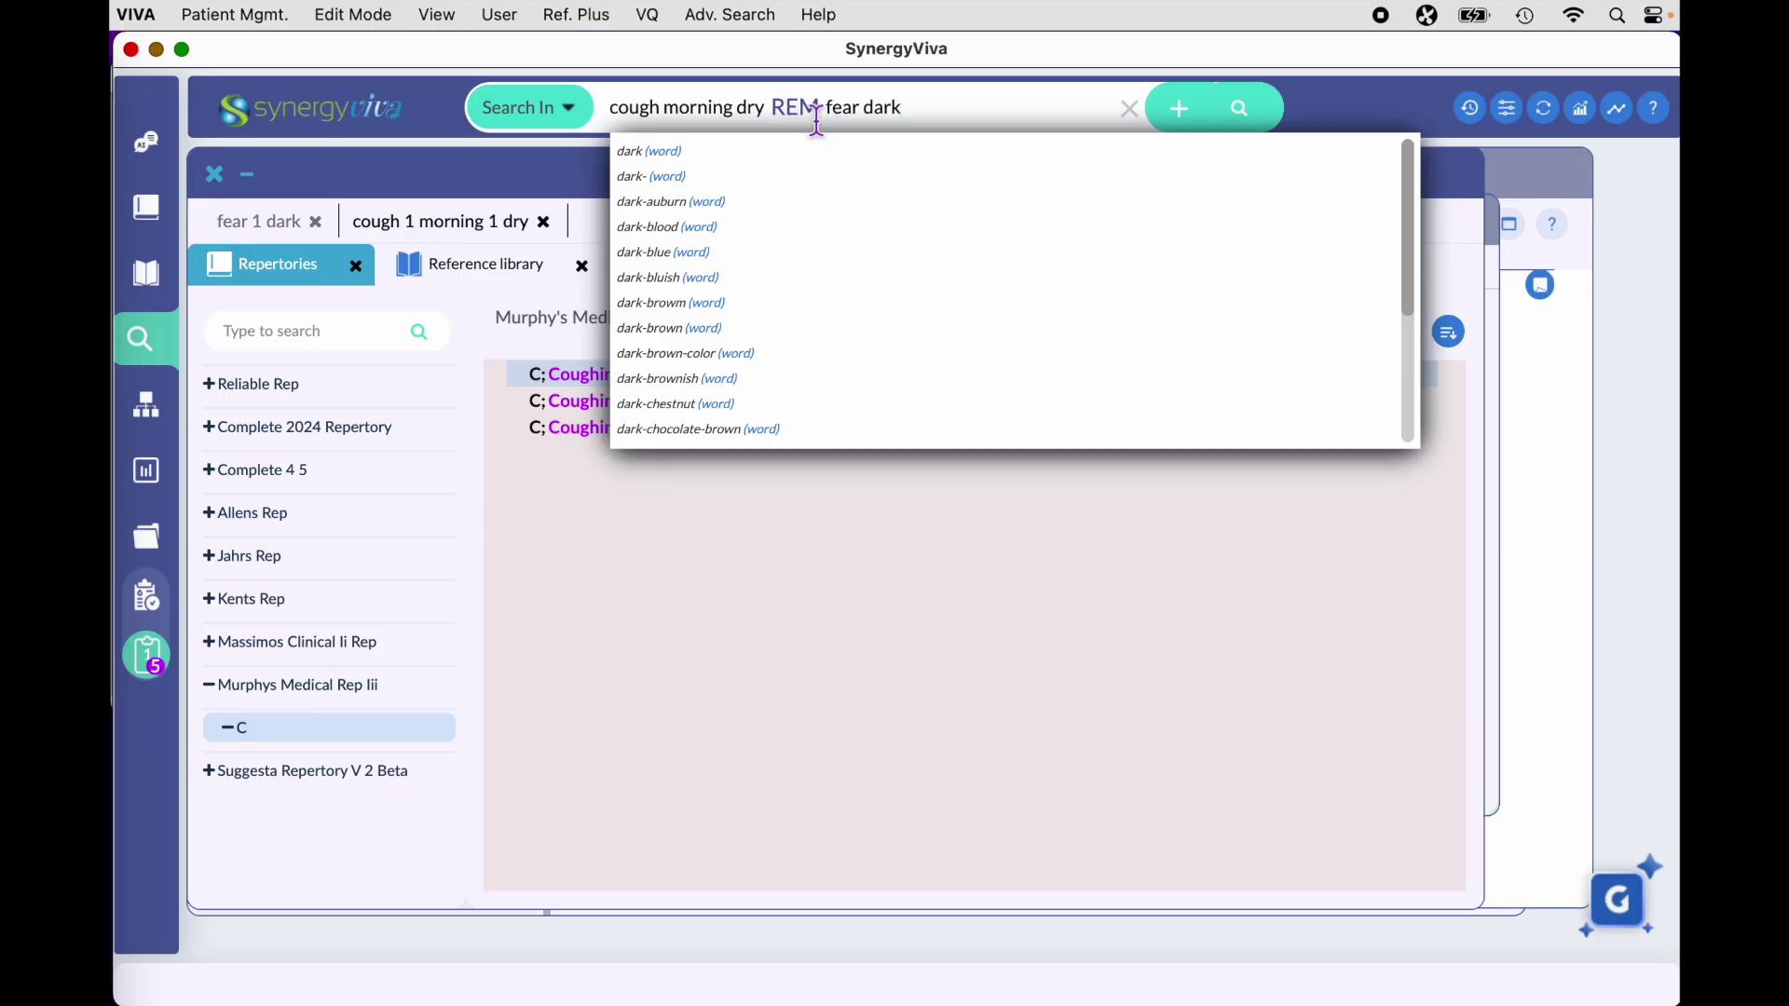
{"action": "key", "text": "BackSpace"}
{"action": "key", "text": "BackSpace"}
{"action": "key", "text": "BackSpace"}
{"action": "key", "text": "BackSpace"}
{"action": "key", "text": "BackSpace"}
{"action": "key", "text": "BackSpace"}
{"action": "key", "text": "BackSpace"}
{"action": "key", "text": "BackSpace"}
{"action": "key", "text": "BackSpace"}
{"action": "key", "text": "BackSpace"}
{"action": "key", "text": "BackSpace"}
{"action": "key", "text": "BackSpace"}
{"action": "key", "text": "BackSpace"}
{"action": "key", "text": "BackSpace"}
{"action": "key", "text": "BackSpace"}
{"action": "type", "text": "y"}
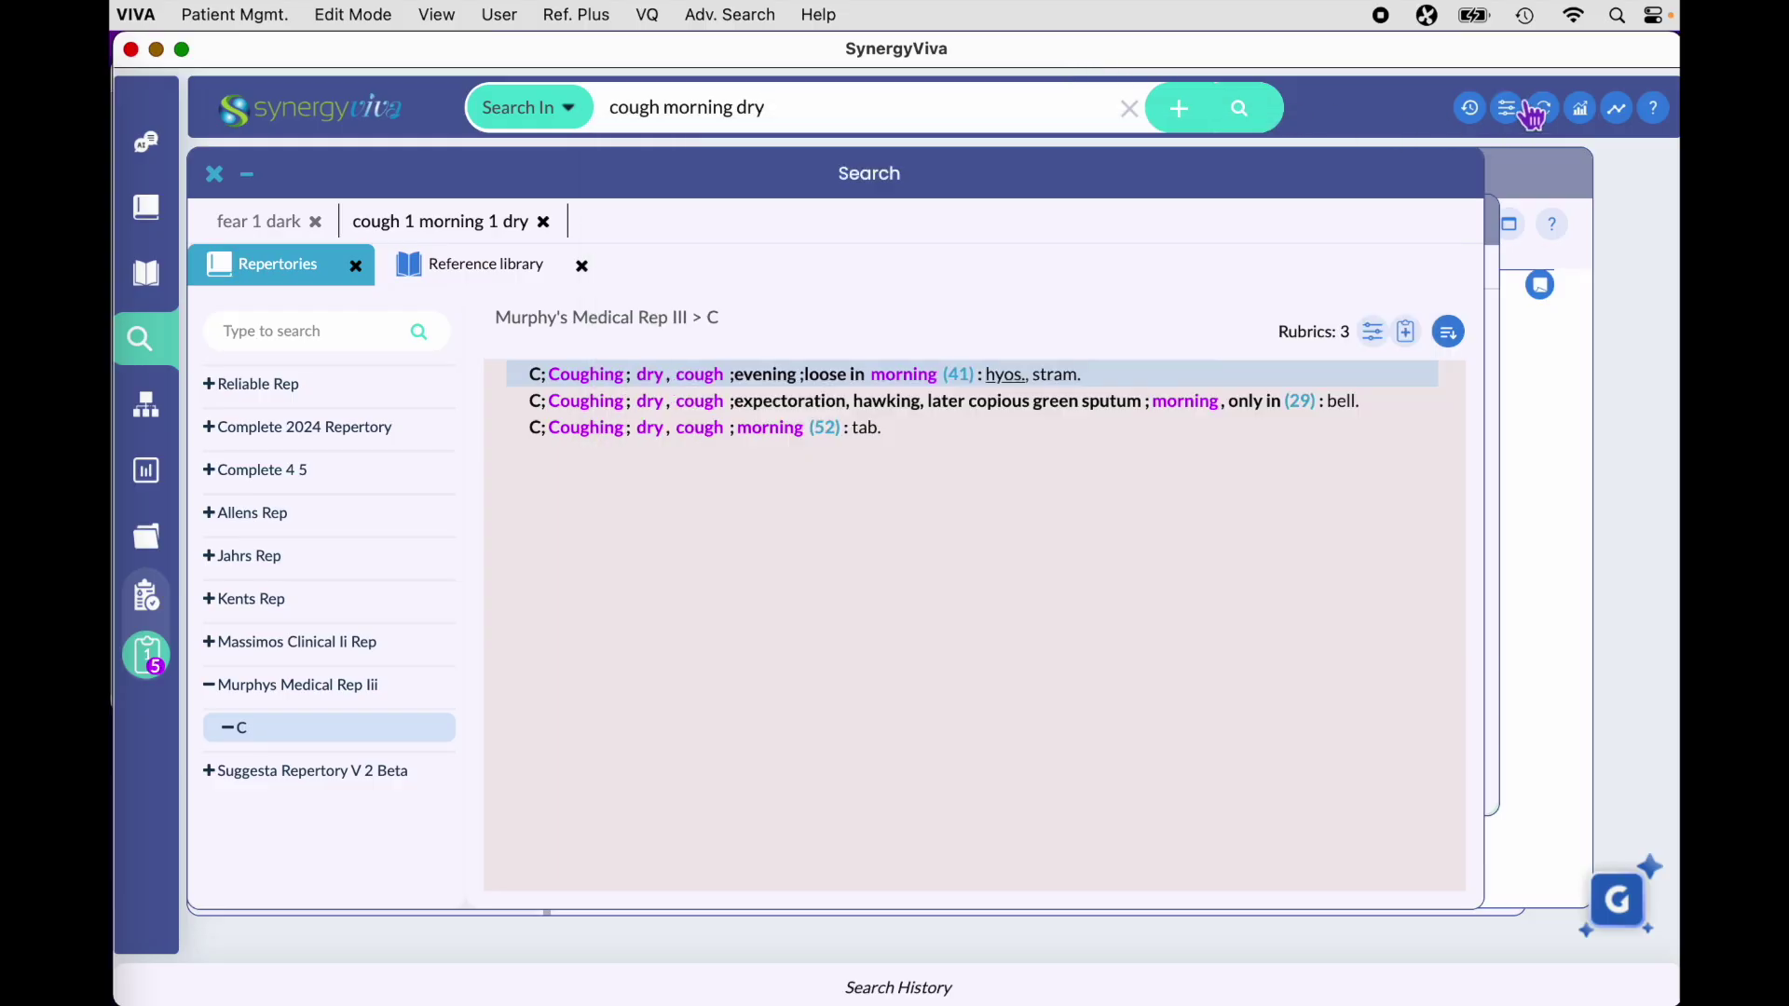
{"action": "left_click", "coordinate": [1584, 112]}
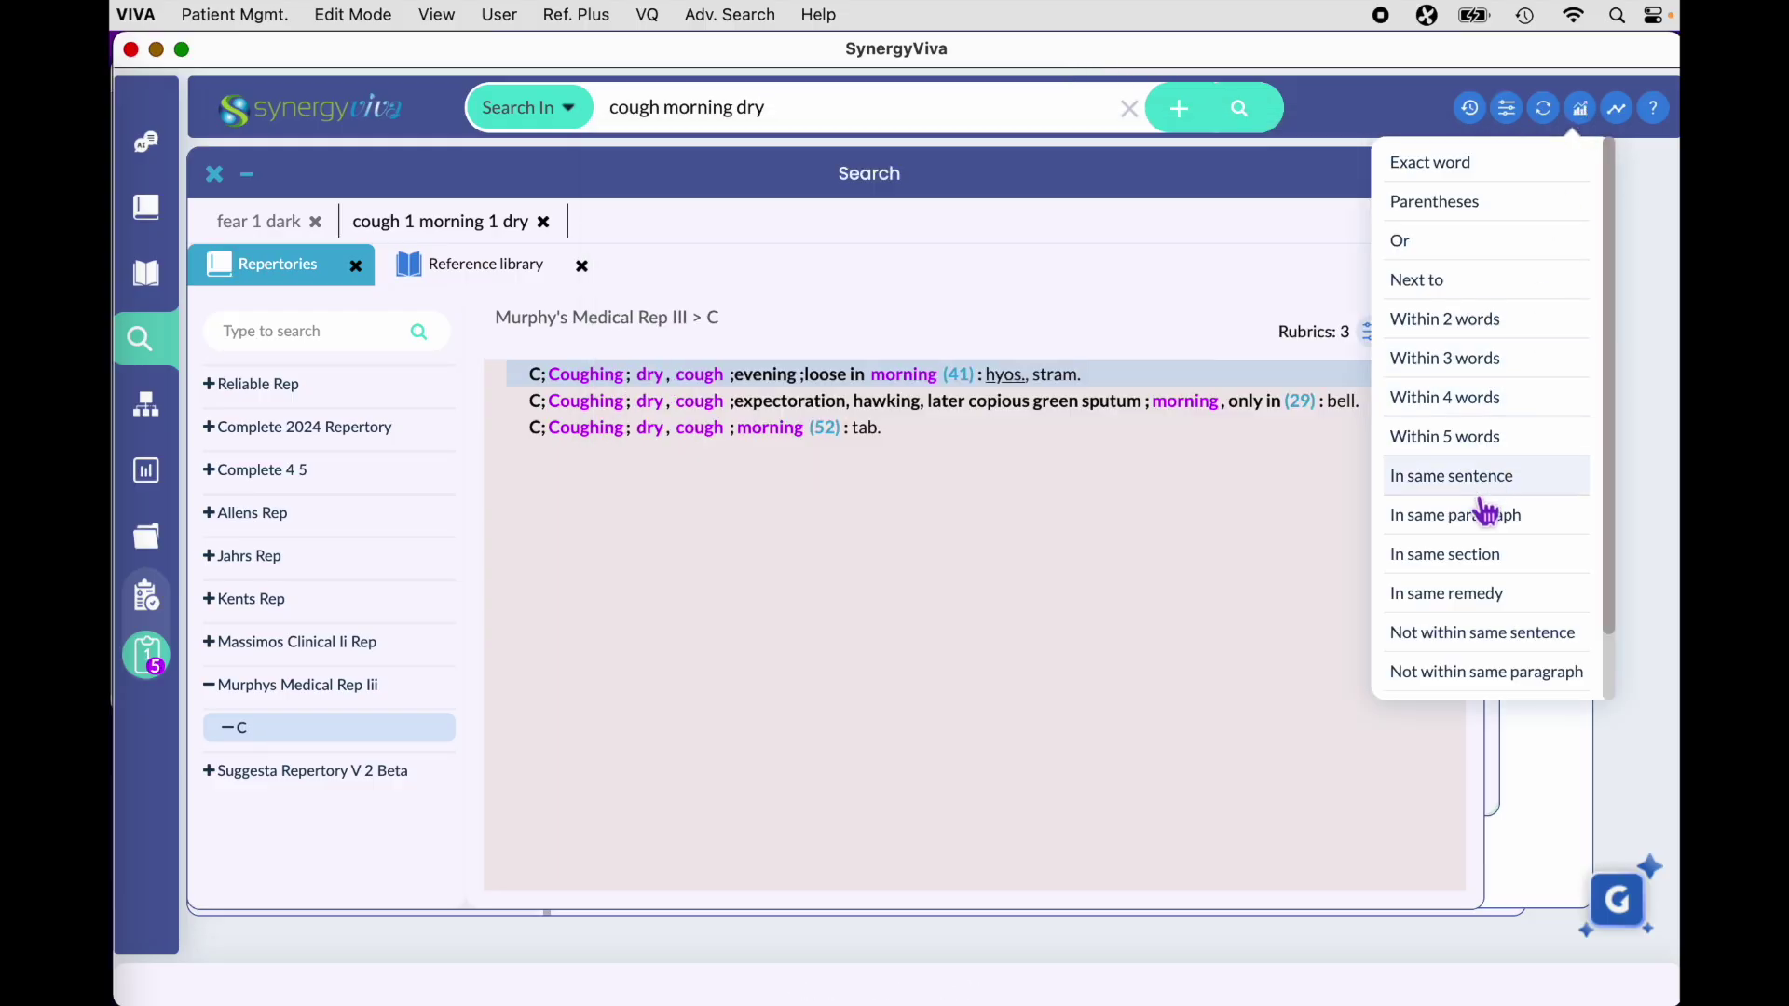
{"action": "left_click", "coordinate": [1439, 601]}
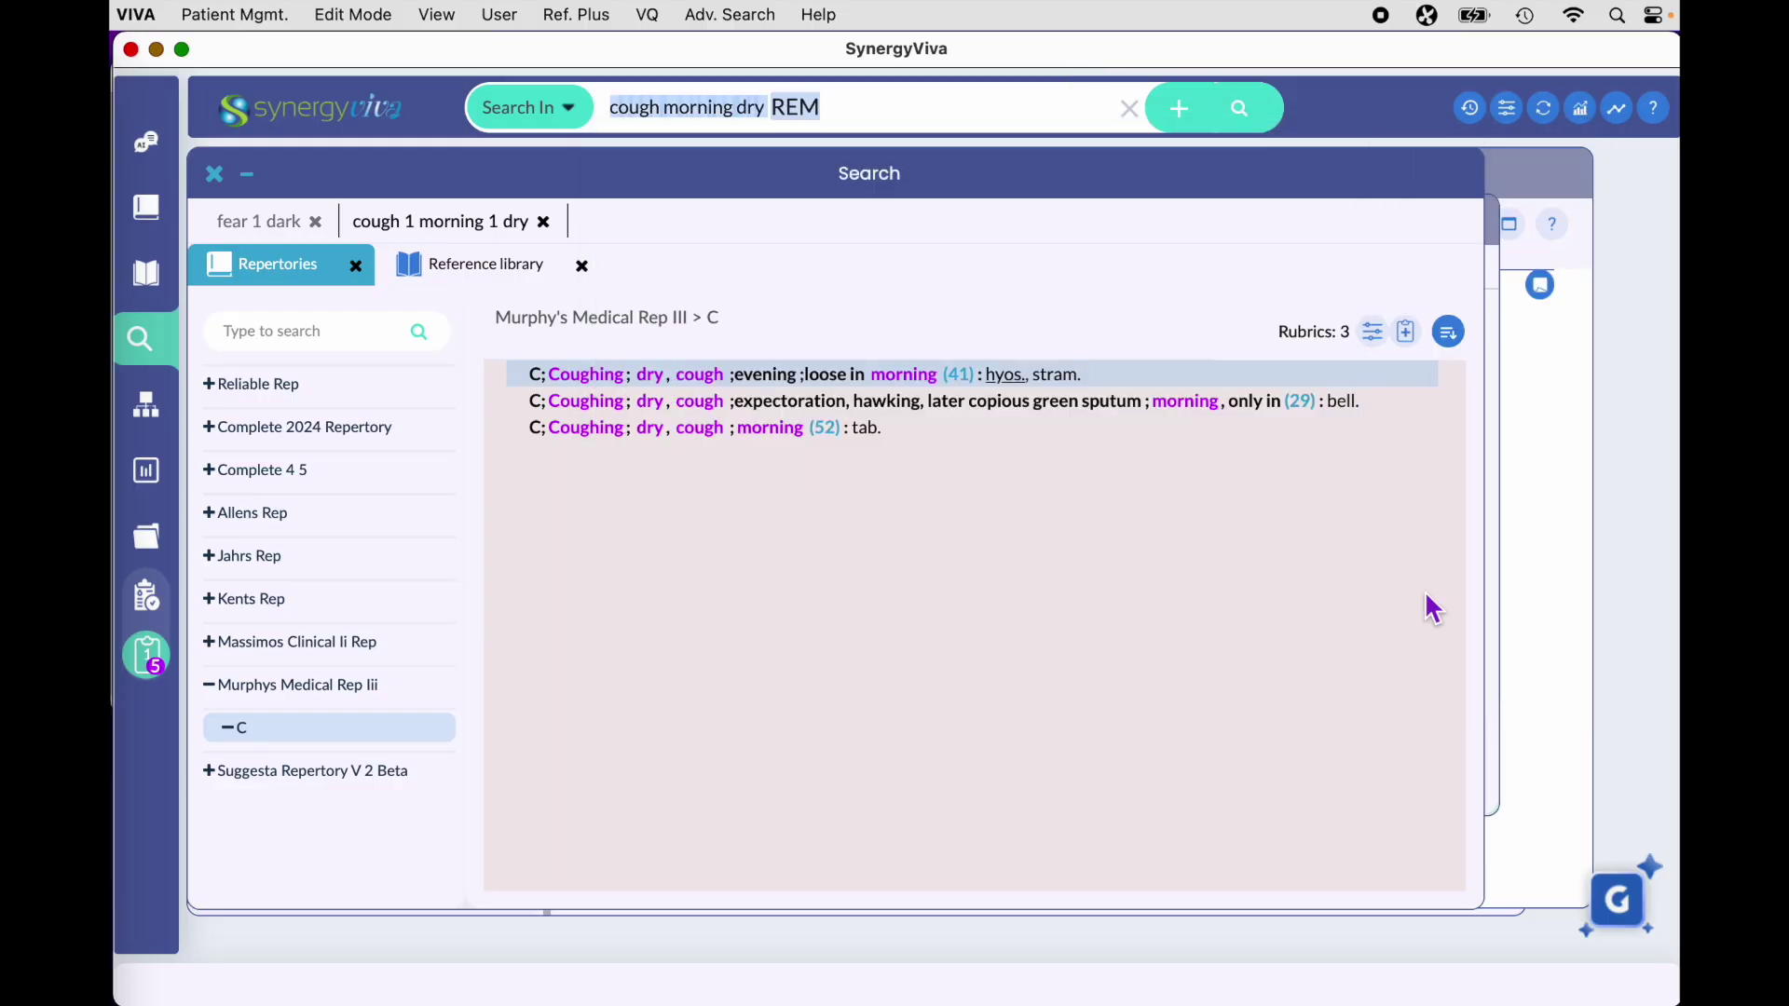
{"action": "left_click", "coordinate": [869, 109]}
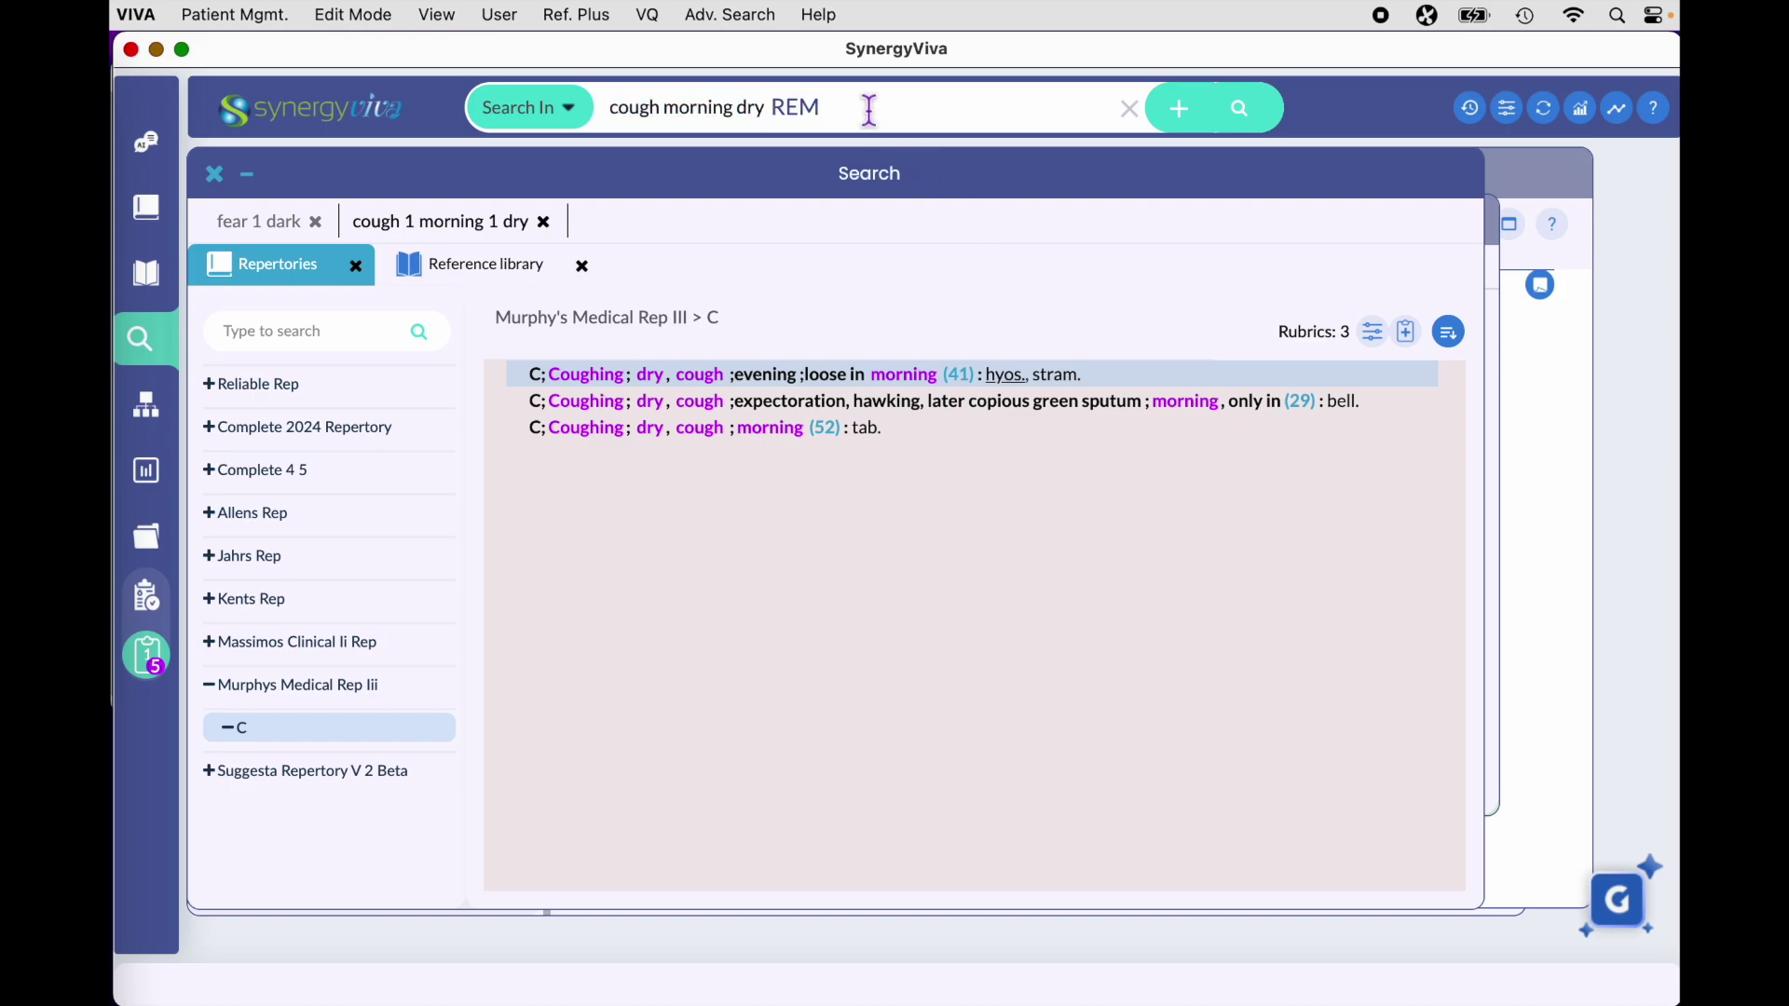
{"action": "type", "text": "fear dark"}
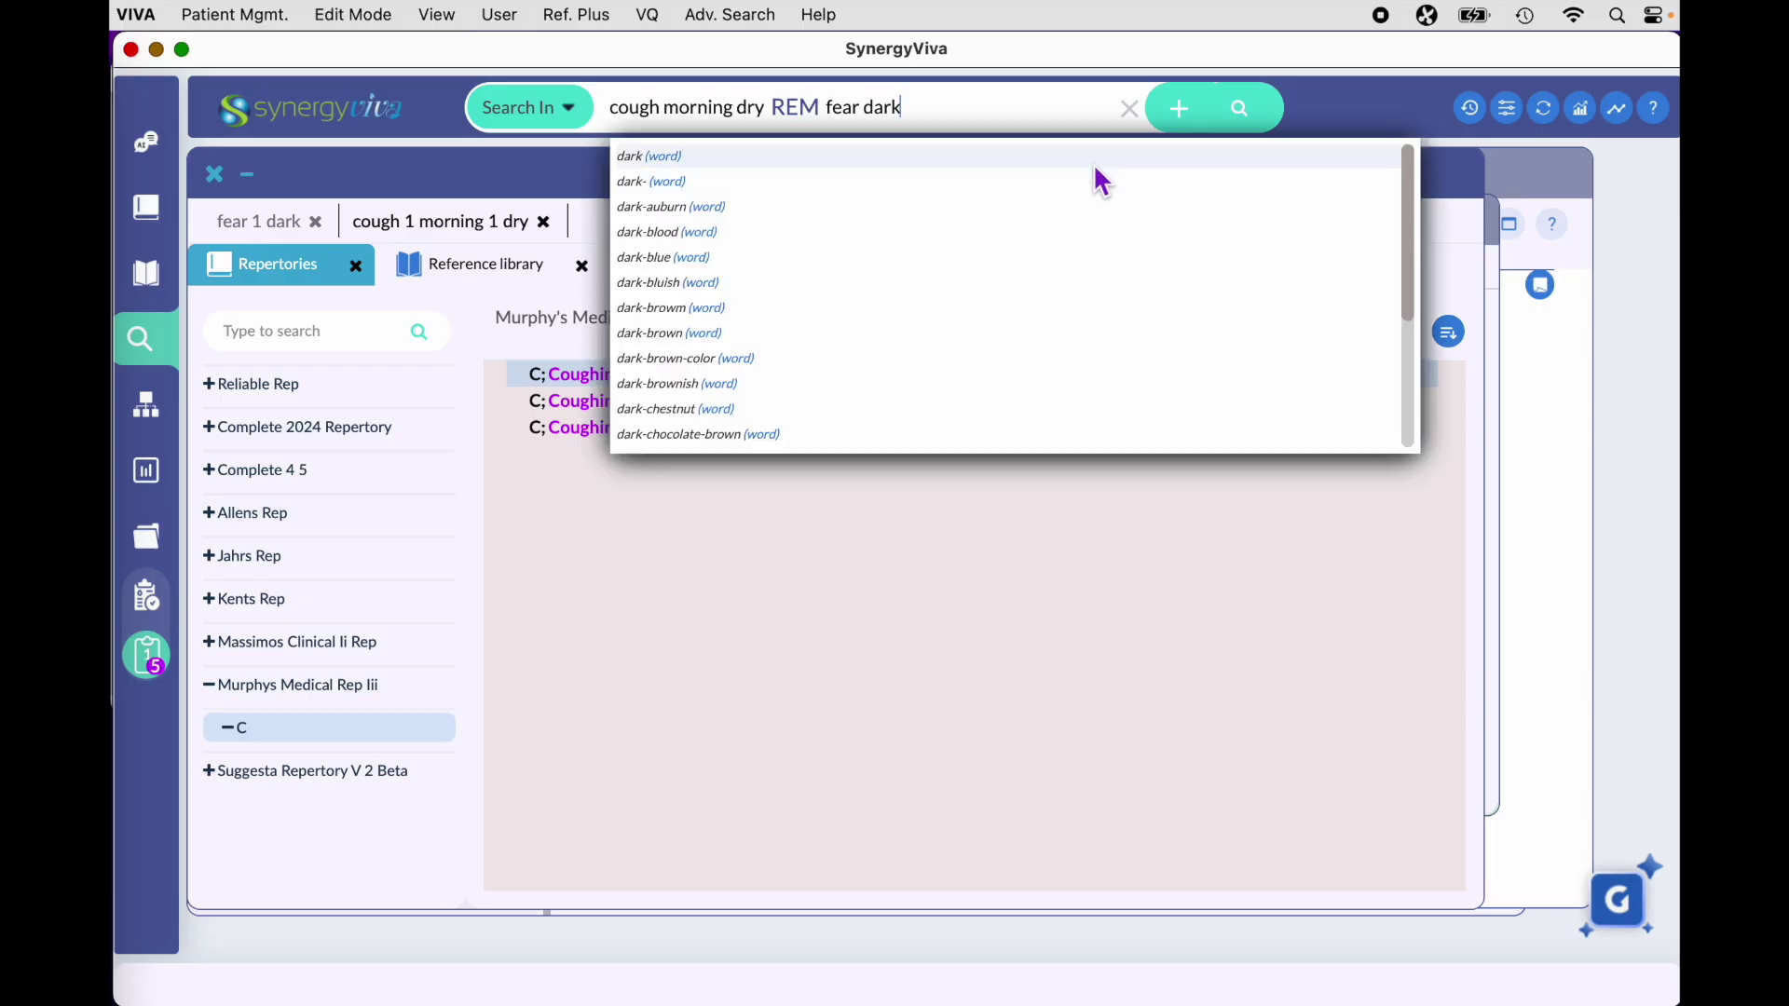
{"action": "left_click", "coordinate": [1390, 128]}
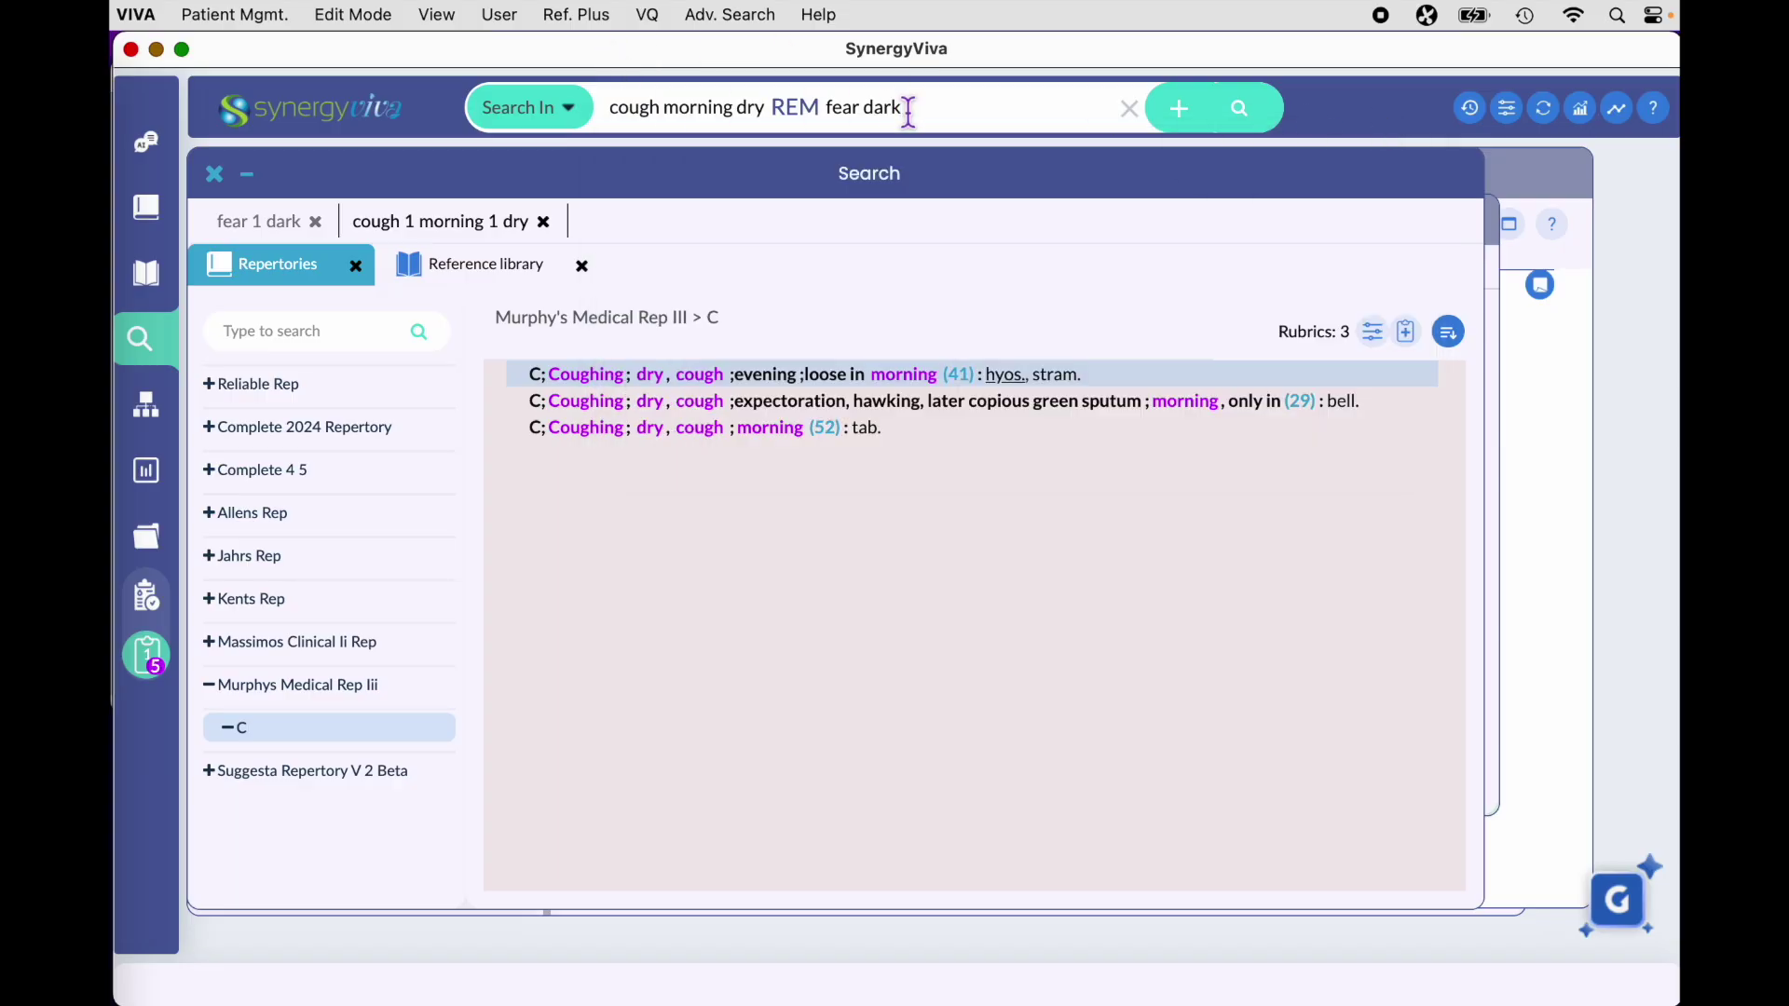
{"action": "left_click", "coordinate": [1241, 112]}
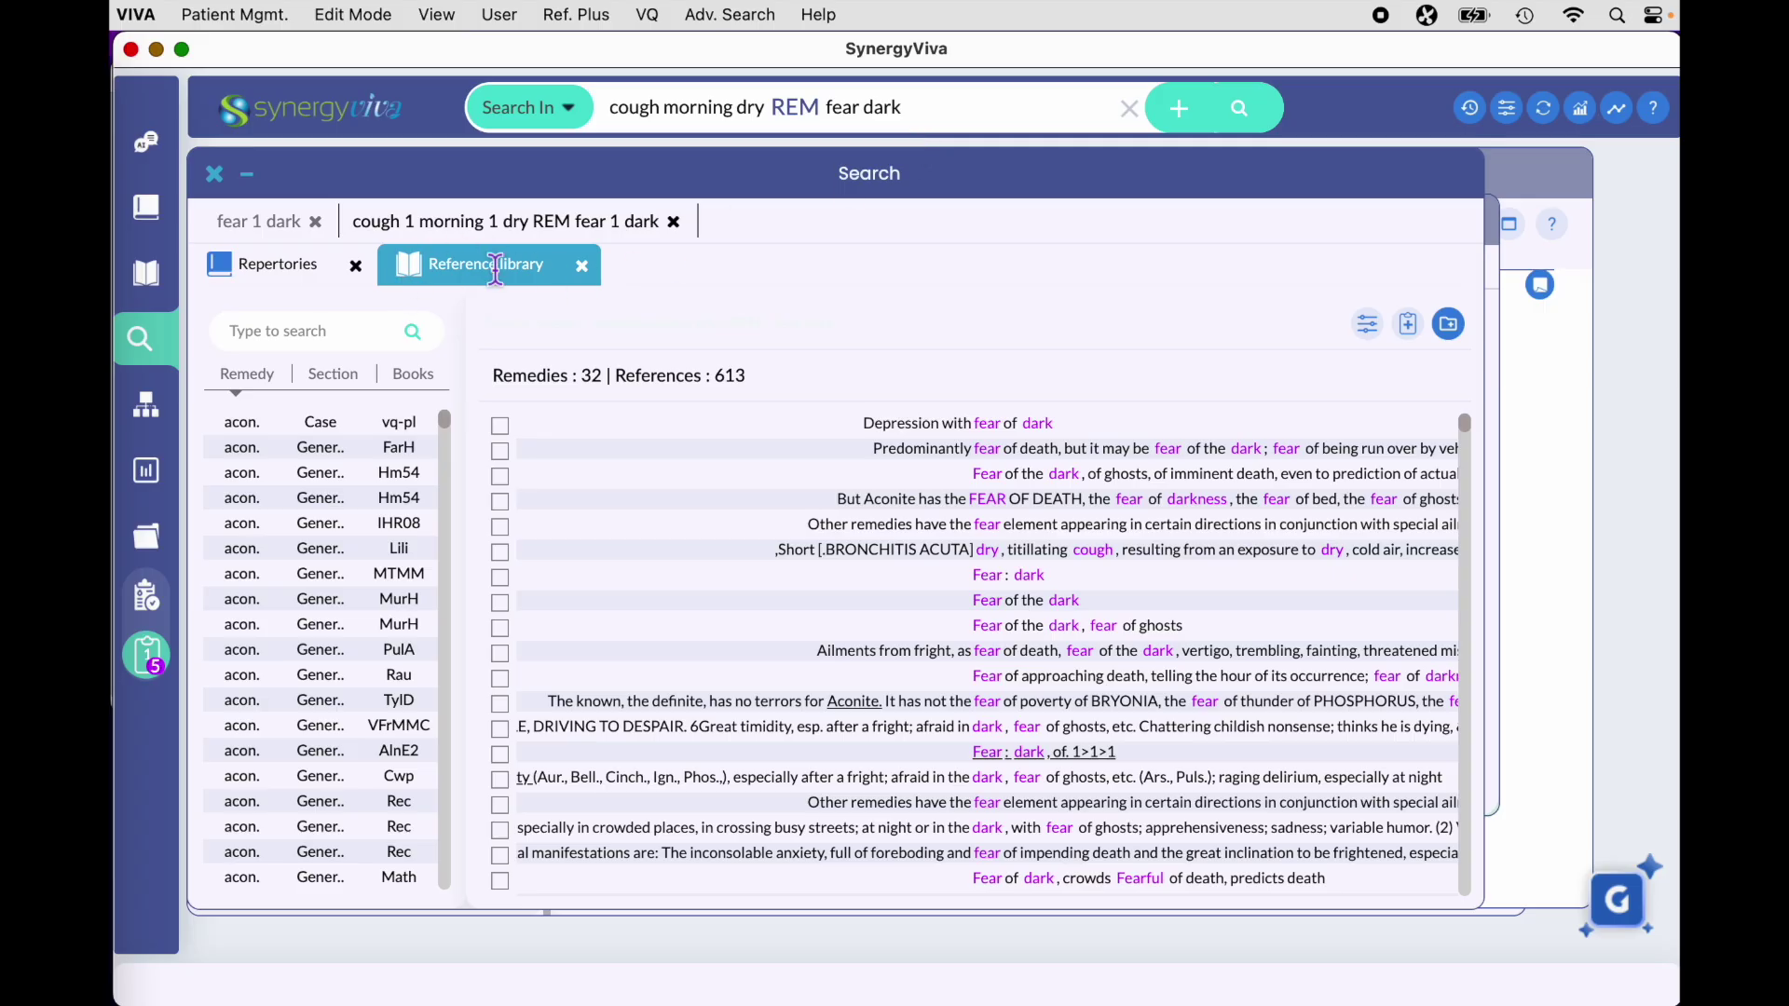
Step: Check the empty Repertories results, then return to the 613 Reference library references
{"action": "left_click", "coordinate": [283, 270]}
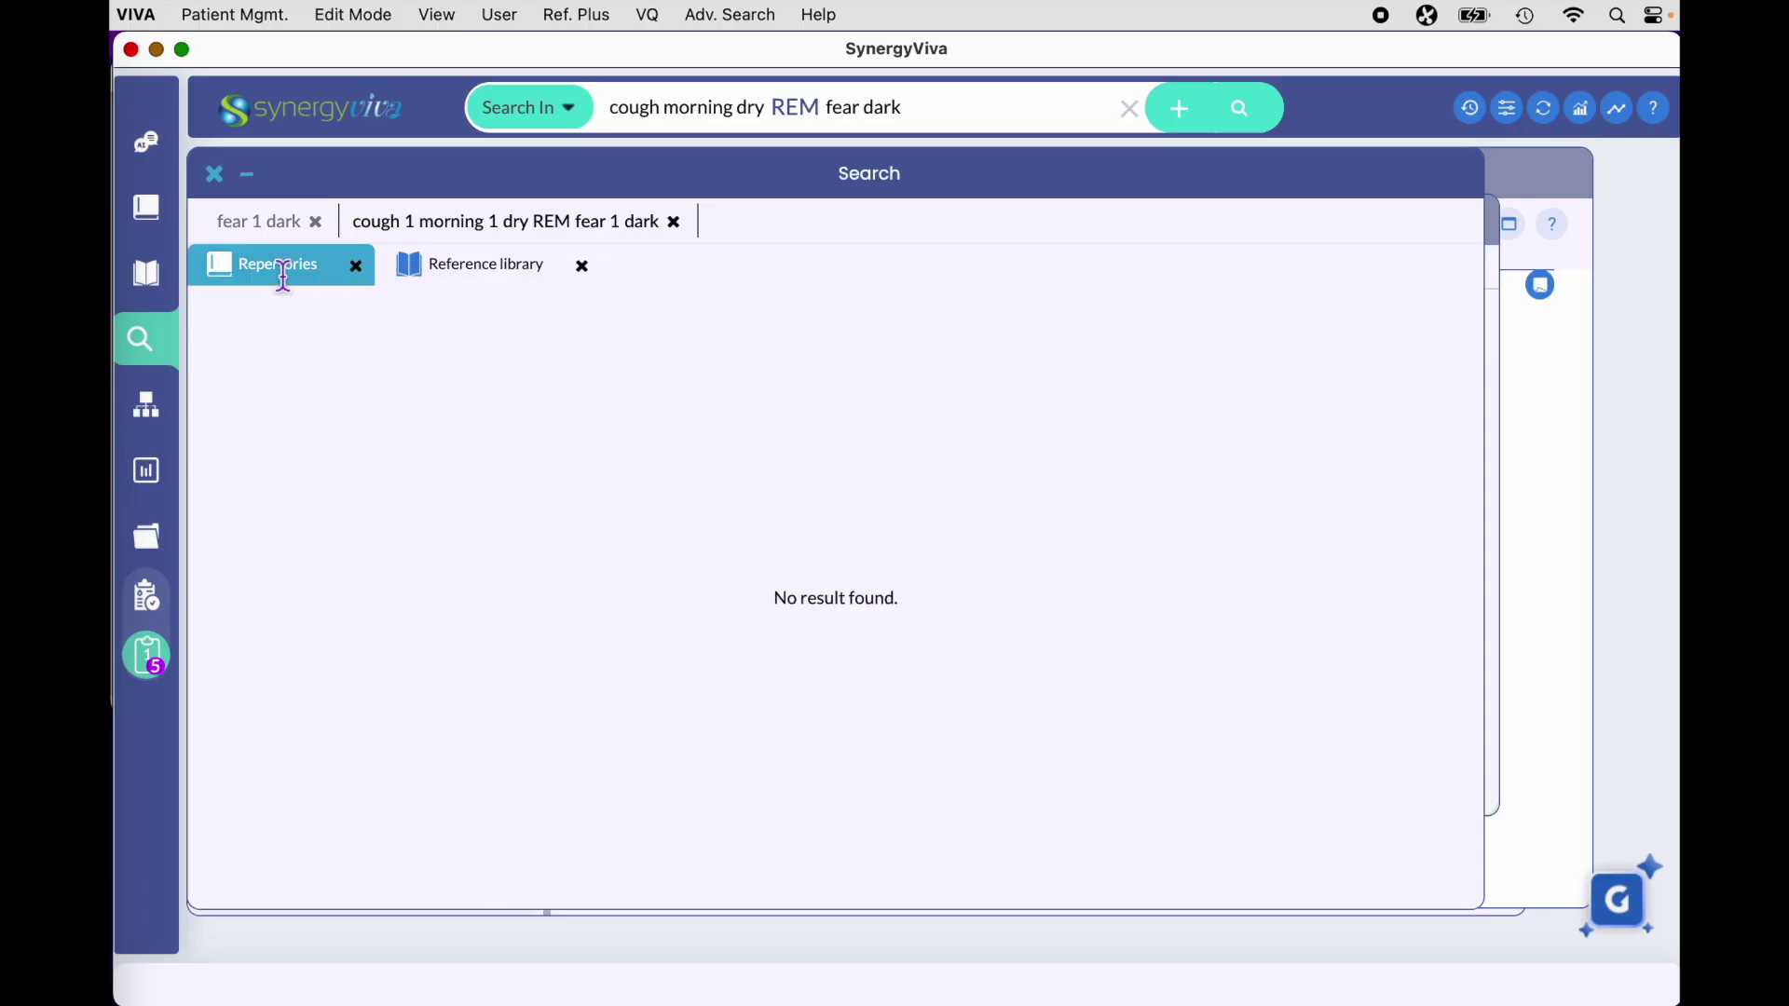
{"action": "left_click", "coordinate": [476, 270]}
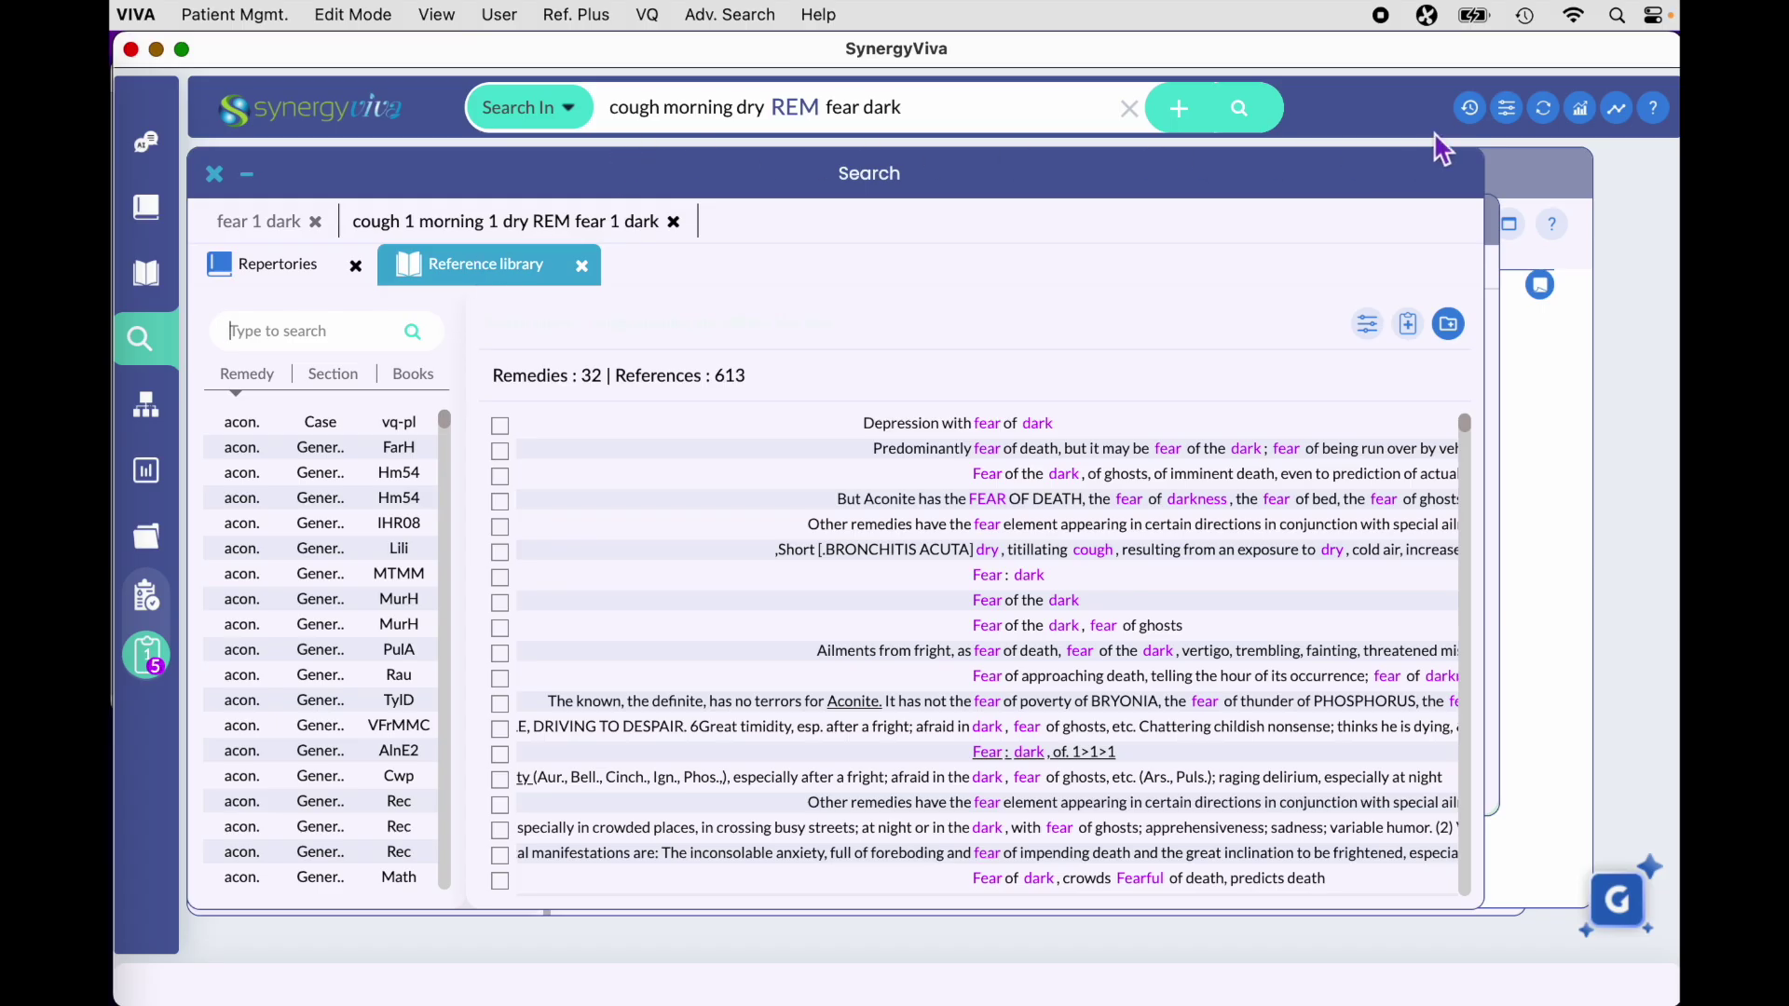
Step: Scroll through the proximity operator dropdown to review the available operators again
{"action": "left_click", "coordinate": [1591, 114]}
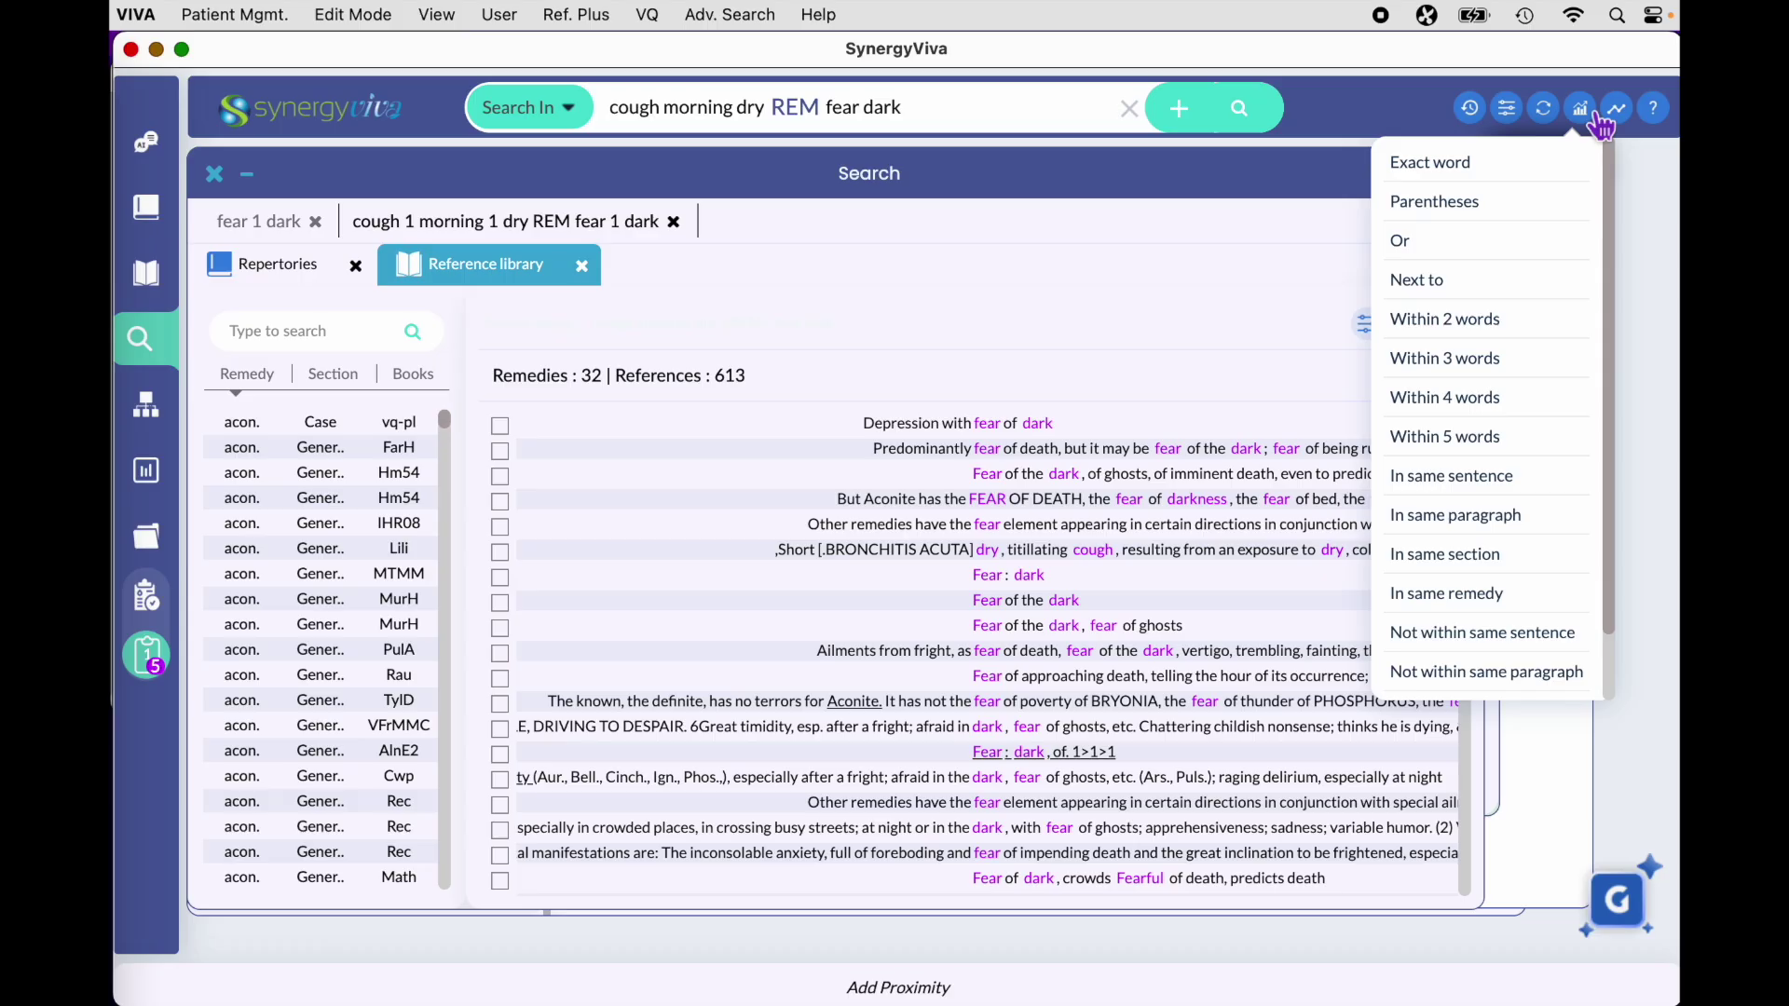
{"action": "scroll", "coordinate": [1488, 430], "scroll_direction": "down", "scroll_amount": 2}
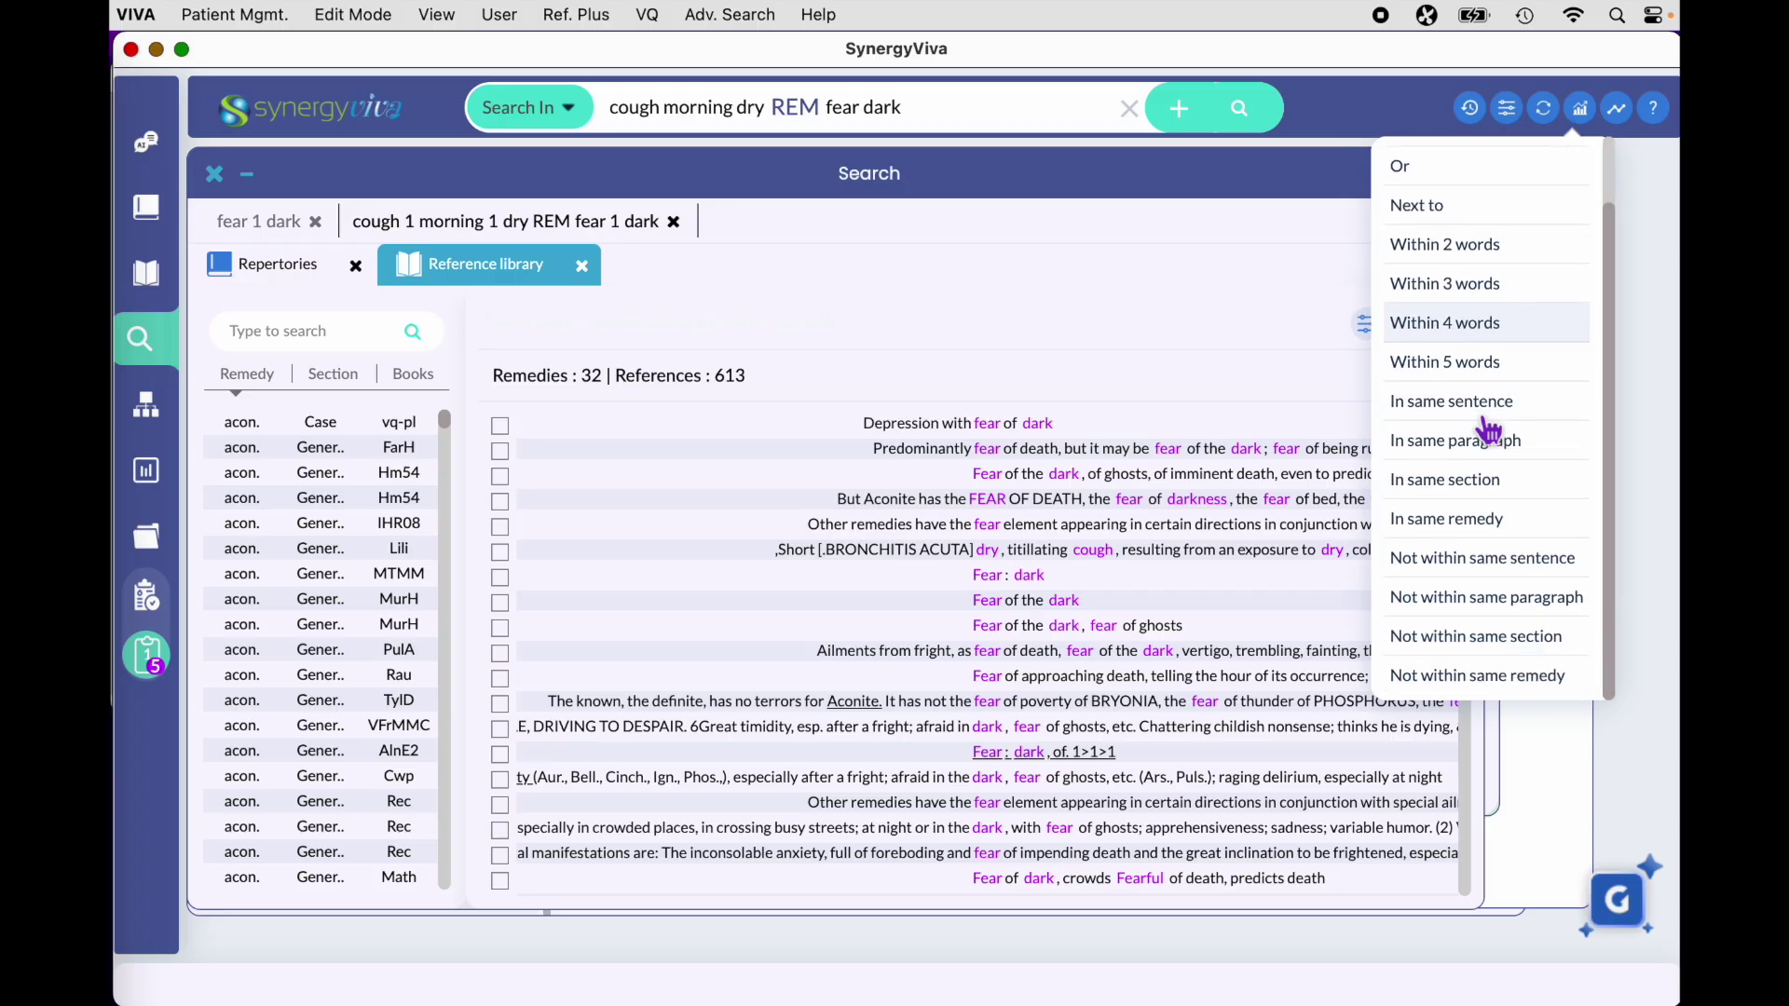
{"action": "scroll", "coordinate": [1488, 430], "scroll_direction": "up", "scroll_amount": 2}
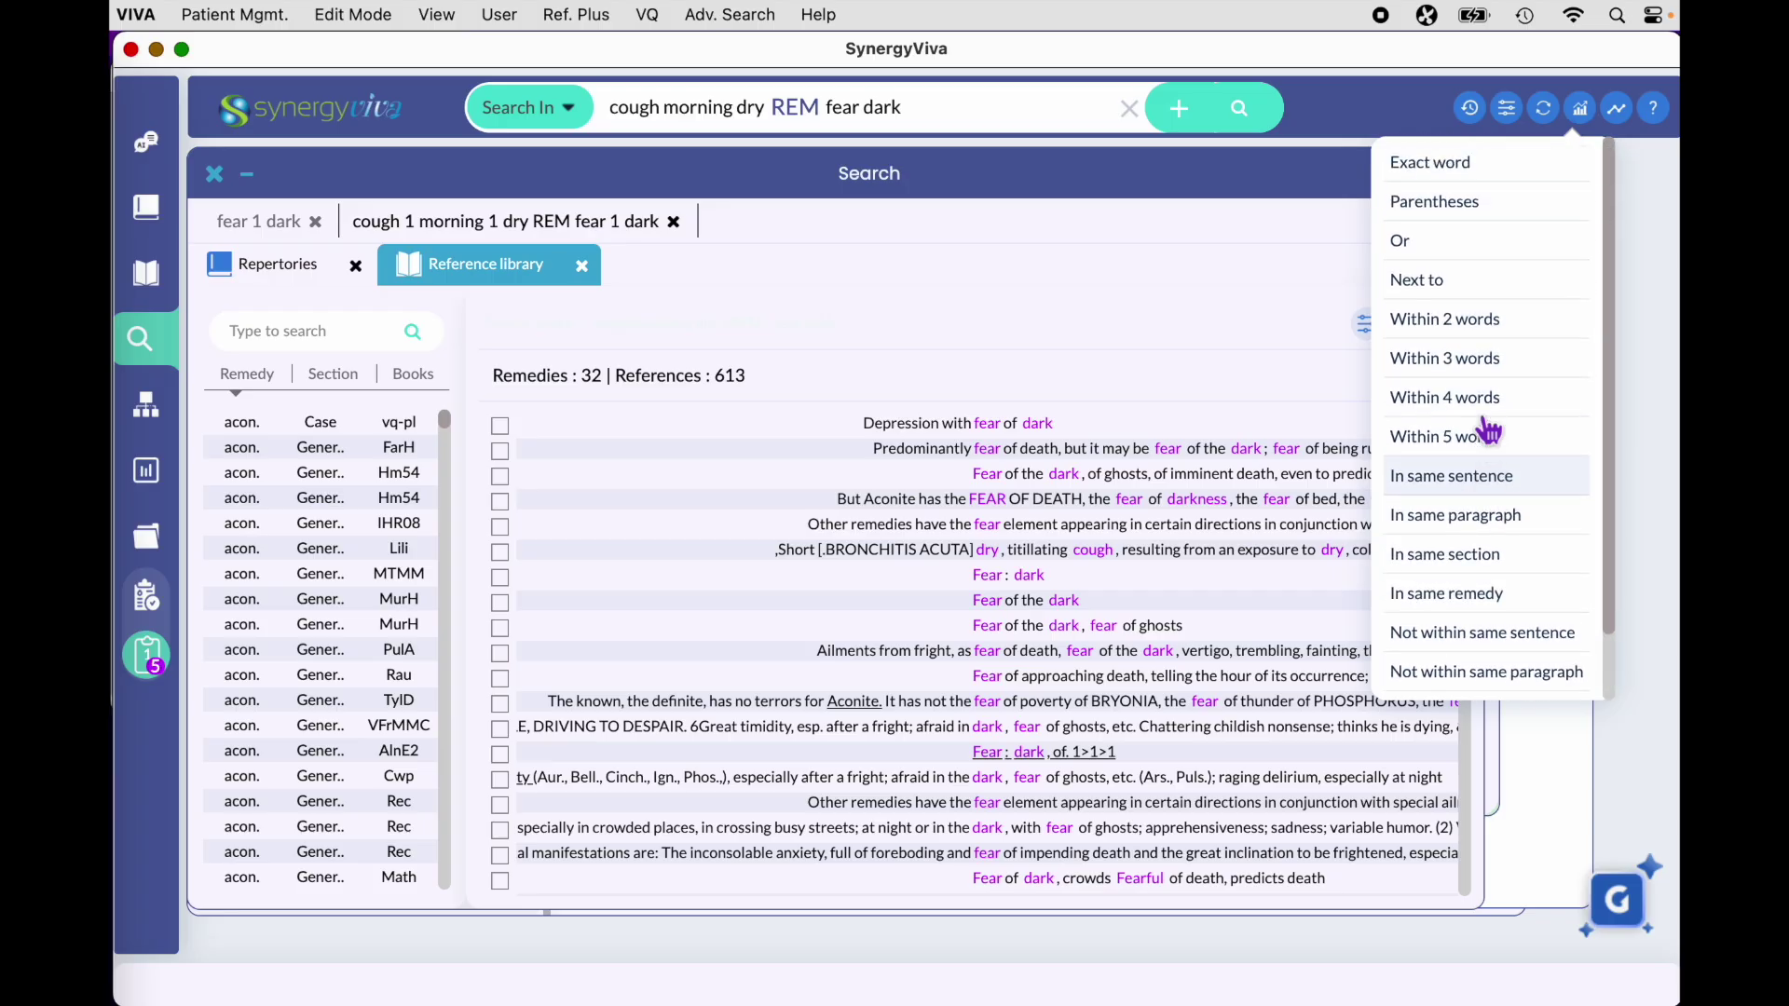
{"action": "scroll", "coordinate": [1488, 427], "scroll_direction": "down", "scroll_amount": 2}
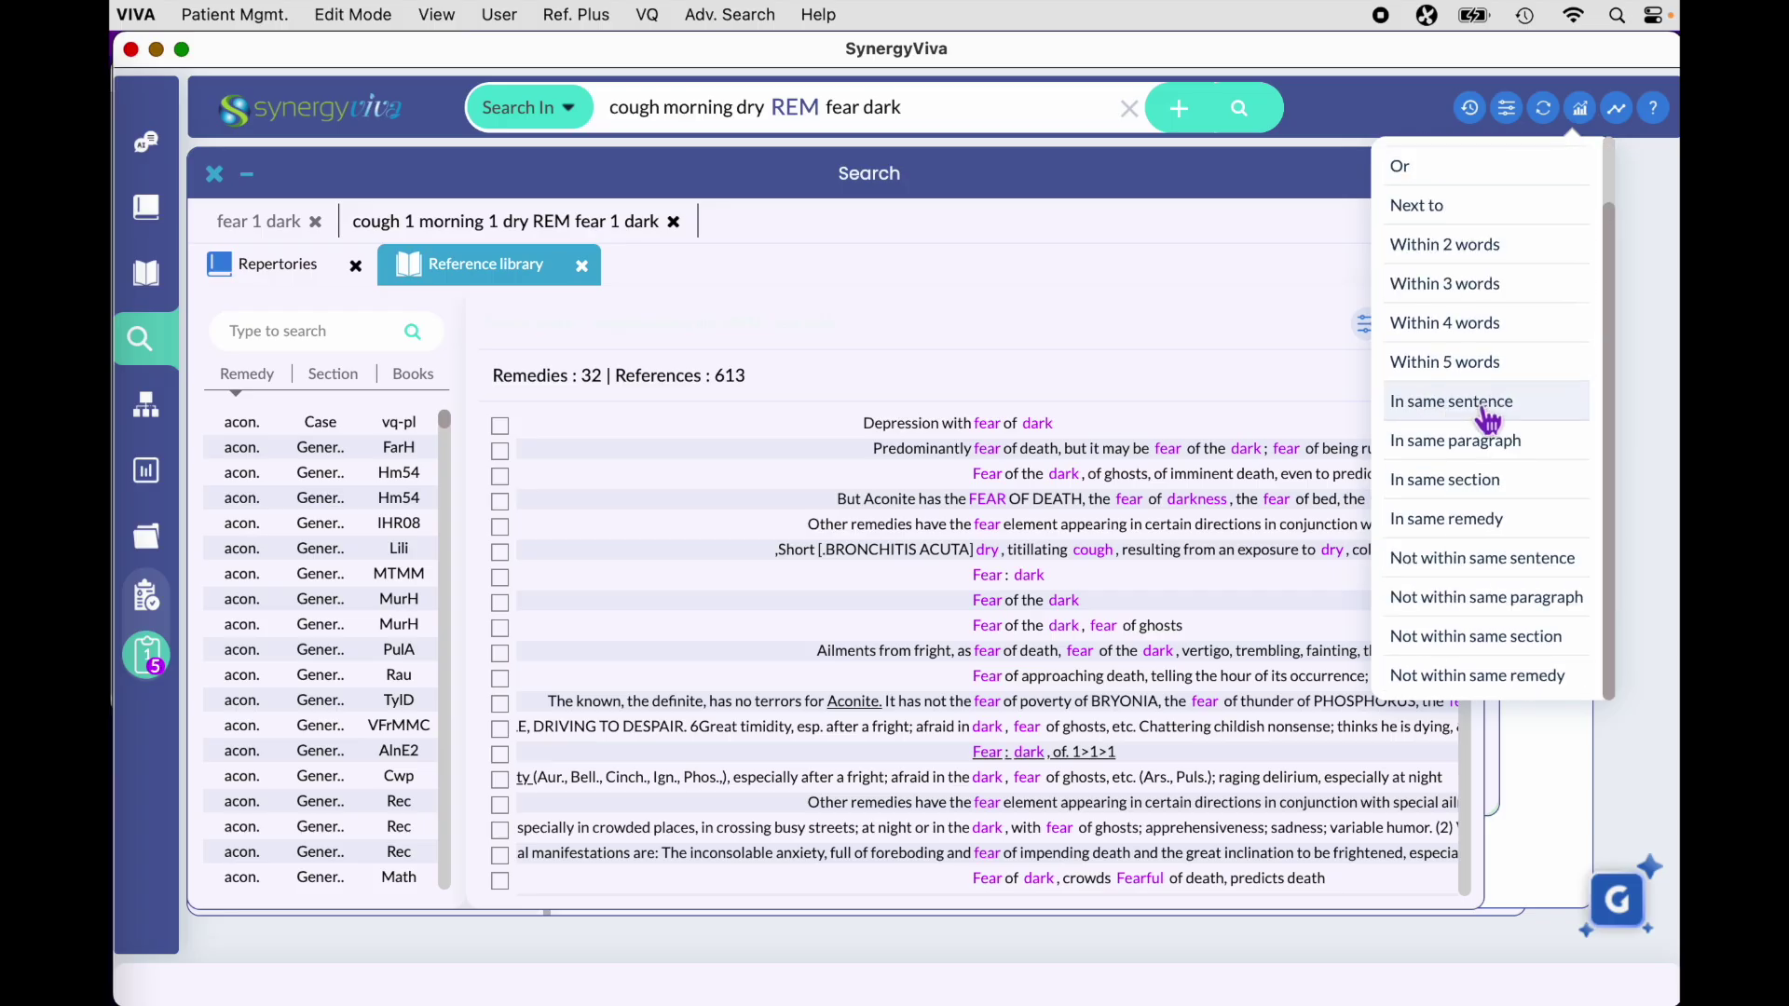
{"action": "scroll", "coordinate": [1488, 423], "scroll_direction": "up", "scroll_amount": 2}
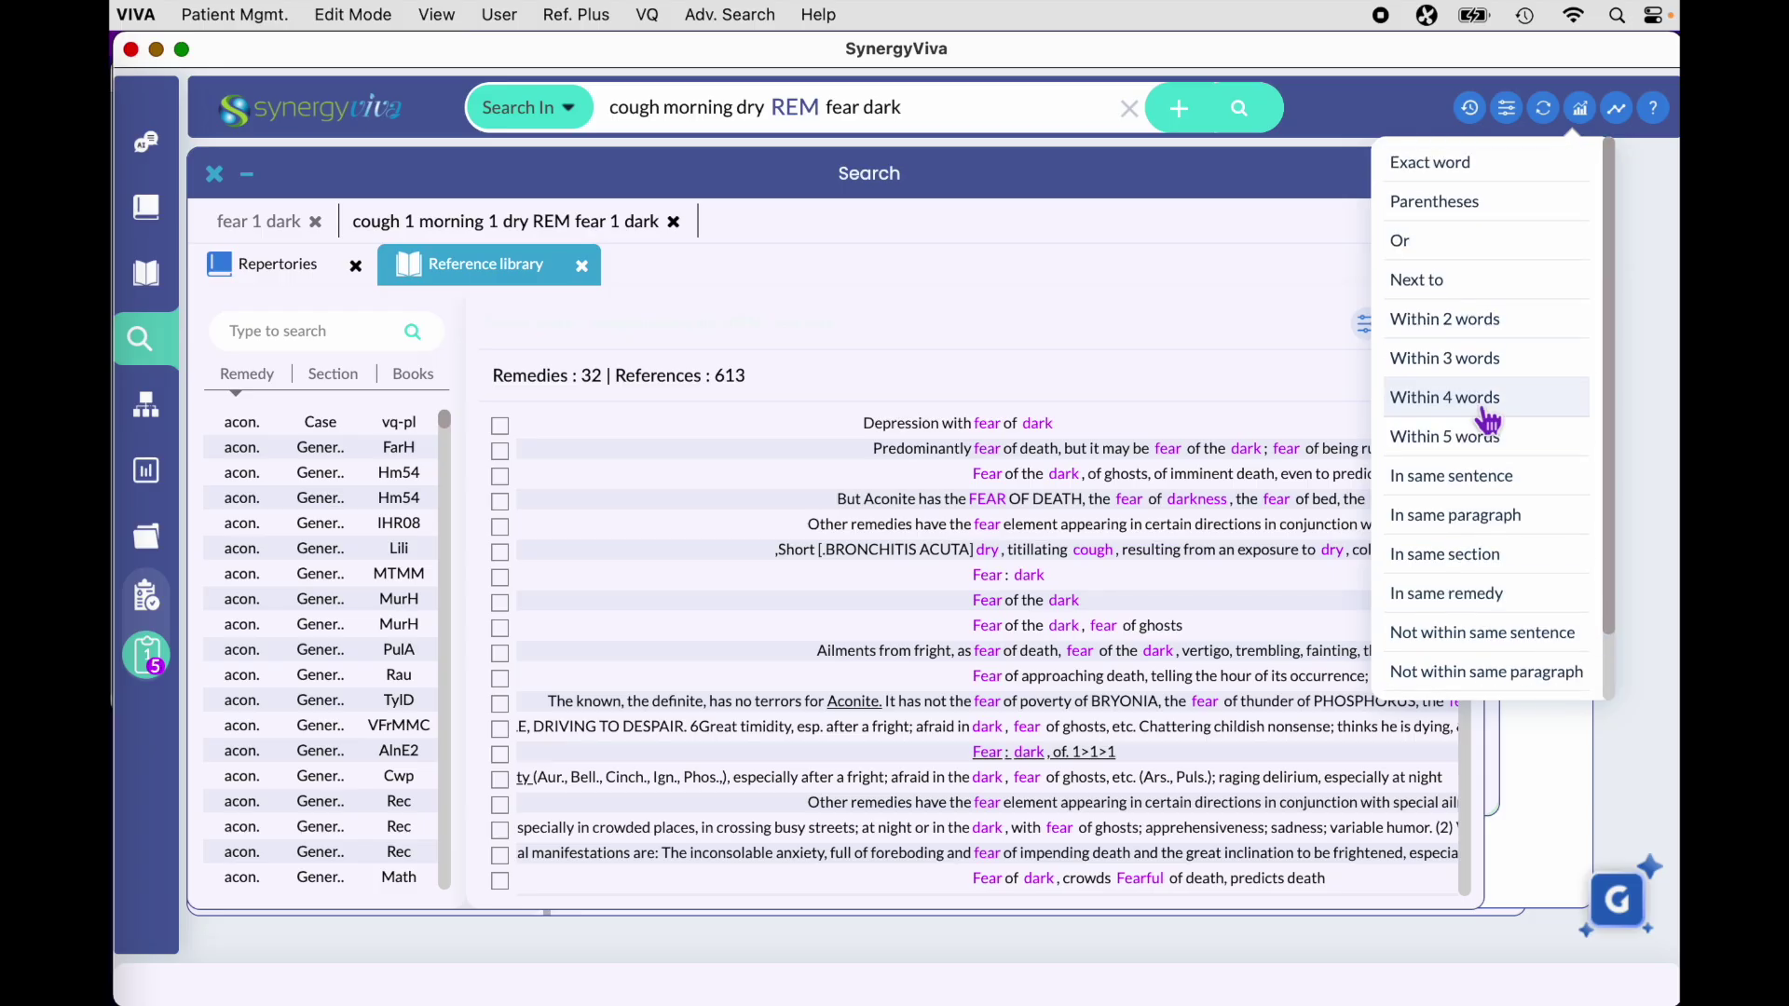
Step: Read the operators table on page 4 of the Global Search PDF guide, then close it
{"action": "left_click", "coordinate": [1664, 124]}
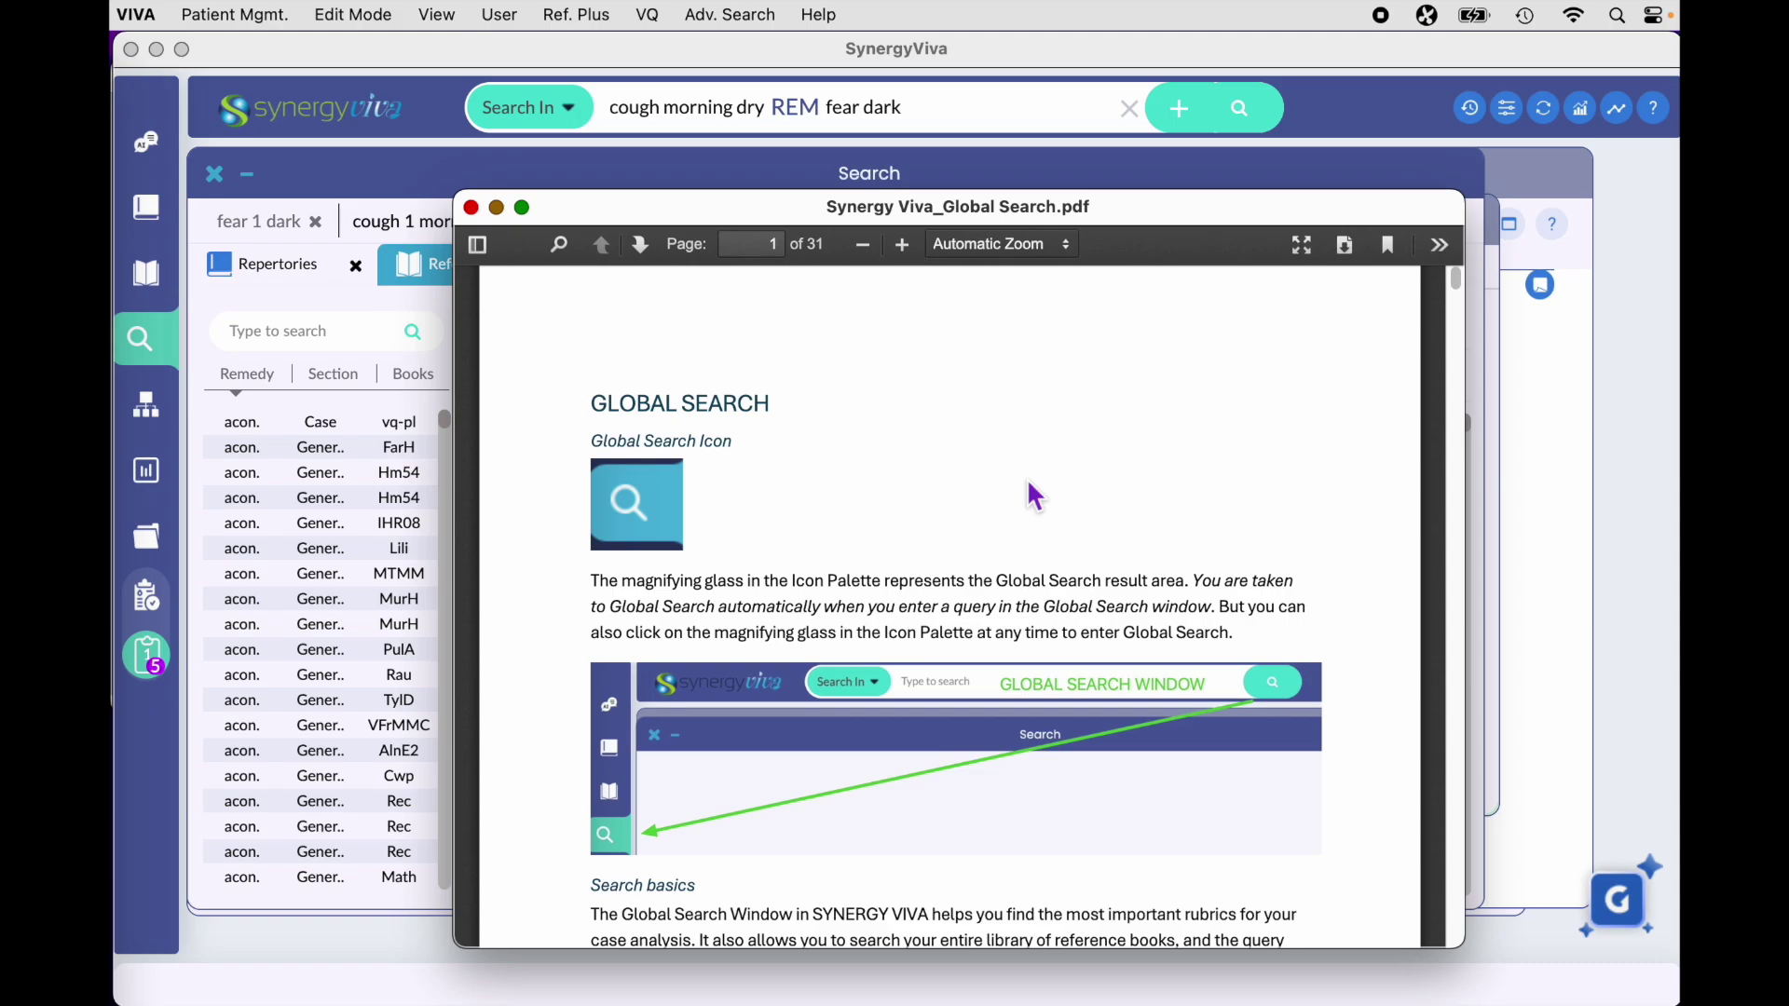
{"action": "scroll", "coordinate": [1028, 483], "scroll_direction": "down", "scroll_amount": 20}
{"action": "scroll", "coordinate": [1030, 486], "scroll_direction": "down", "scroll_amount": 8}
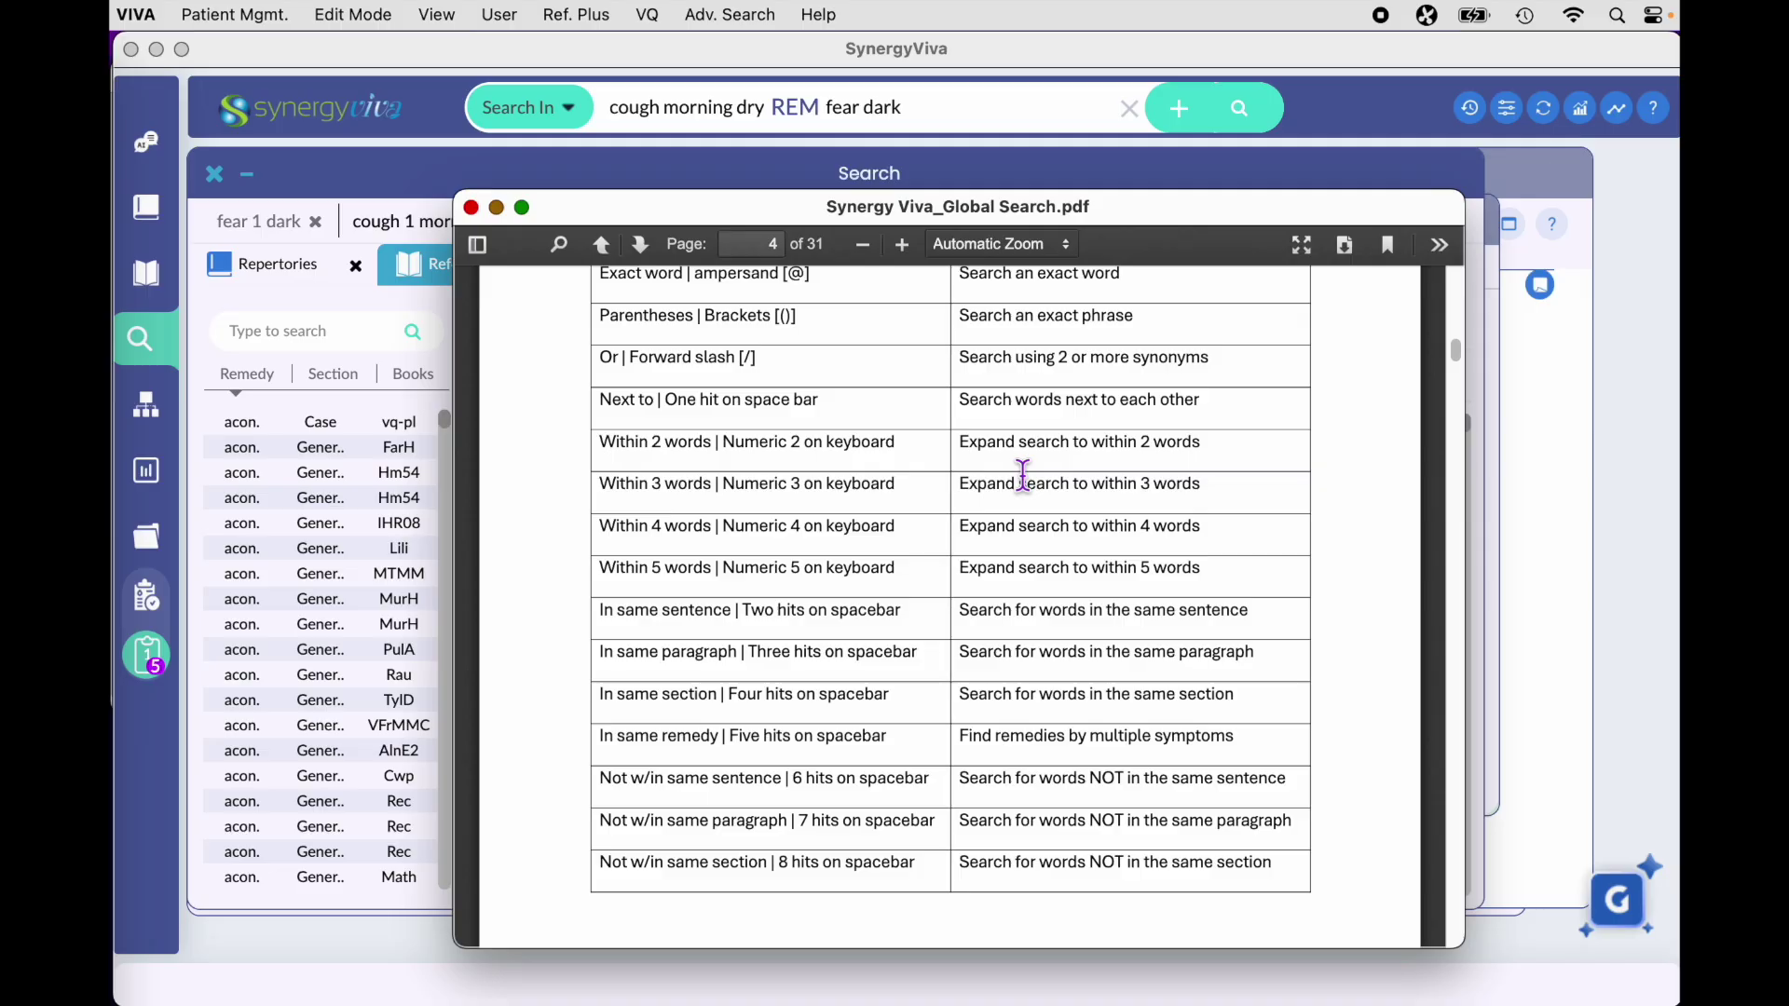
{"action": "scroll", "coordinate": [1022, 475], "scroll_direction": "up", "scroll_amount": 3}
{"action": "scroll", "coordinate": [1020, 471], "scroll_direction": "down", "scroll_amount": 5}
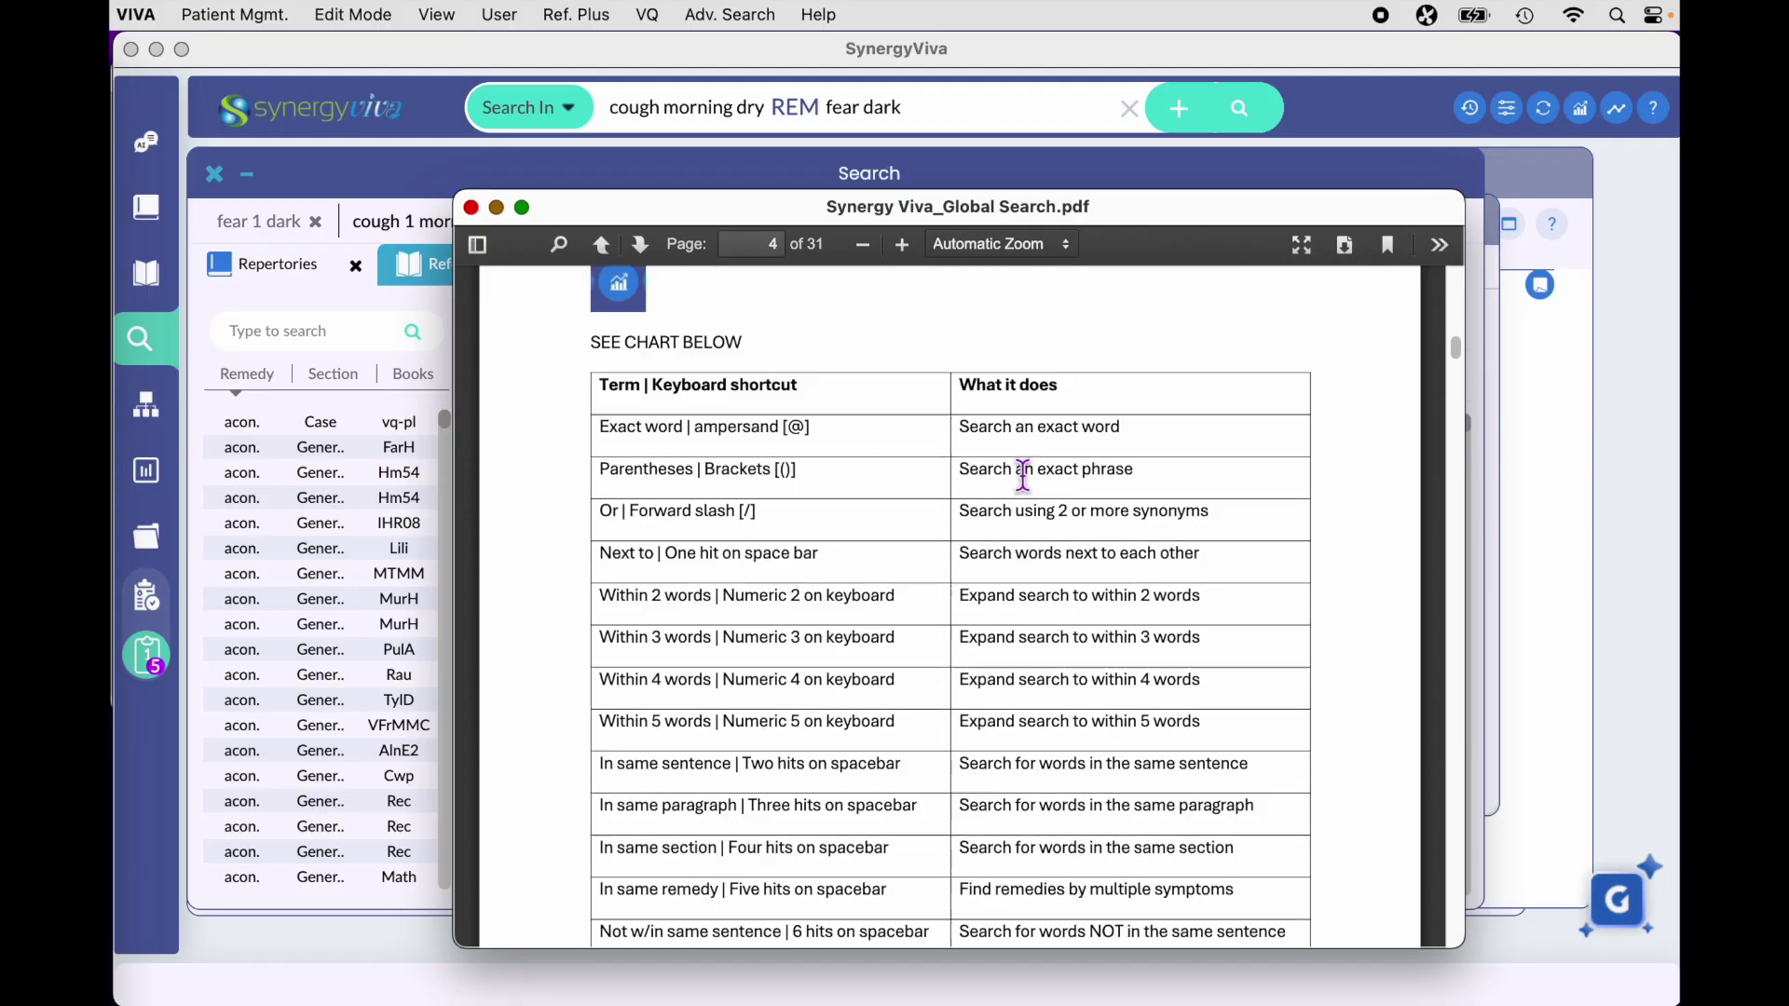
{"action": "scroll", "coordinate": [1021, 472], "scroll_direction": "up", "scroll_amount": 5}
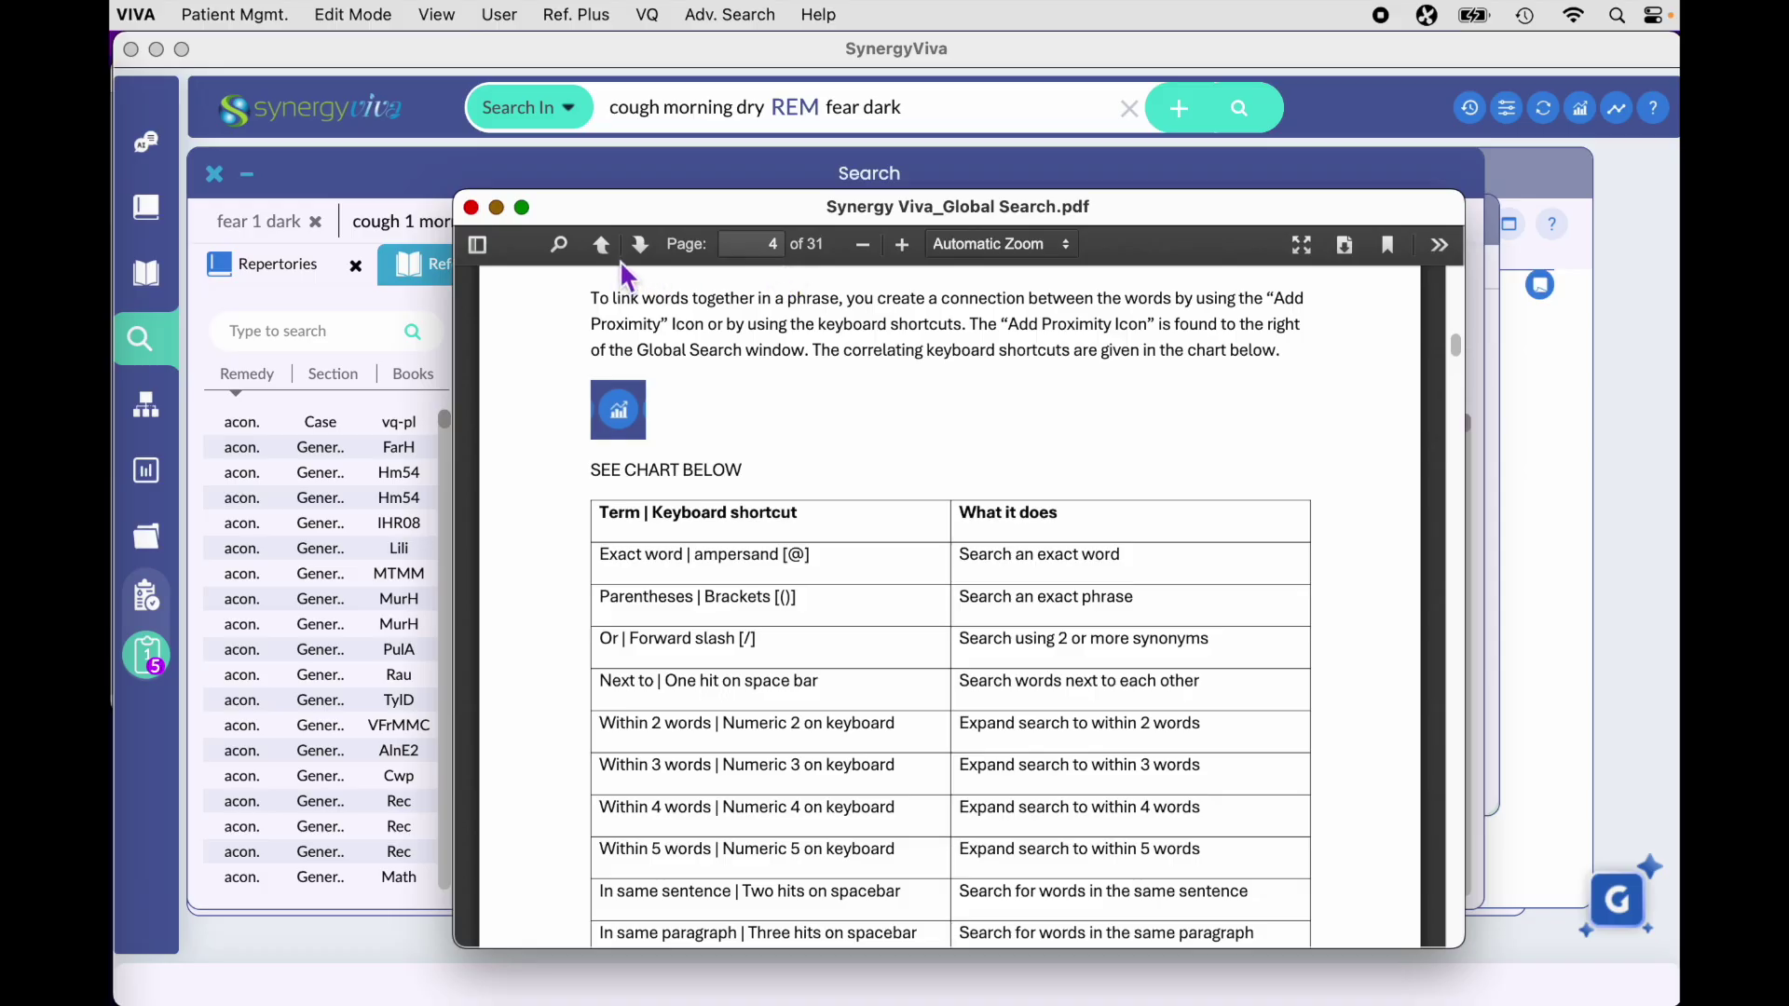
{"action": "left_click", "coordinate": [472, 207]}
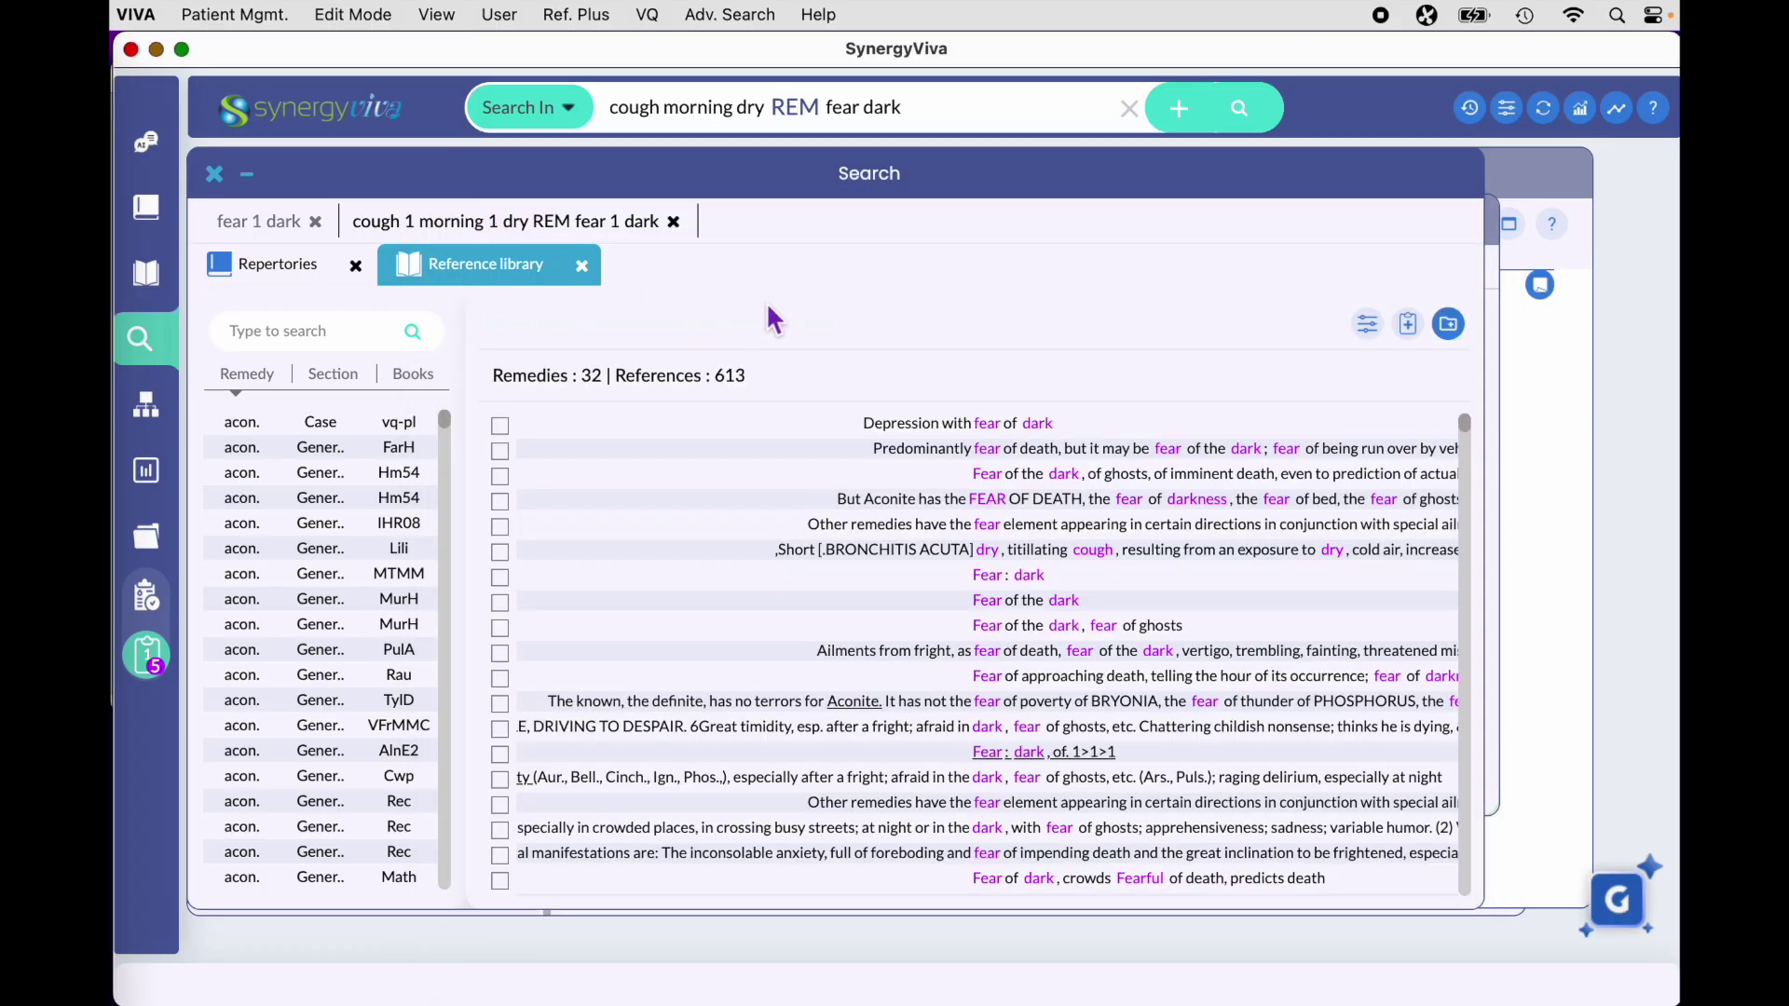
{"action": "left_click", "coordinate": [1129, 109]}
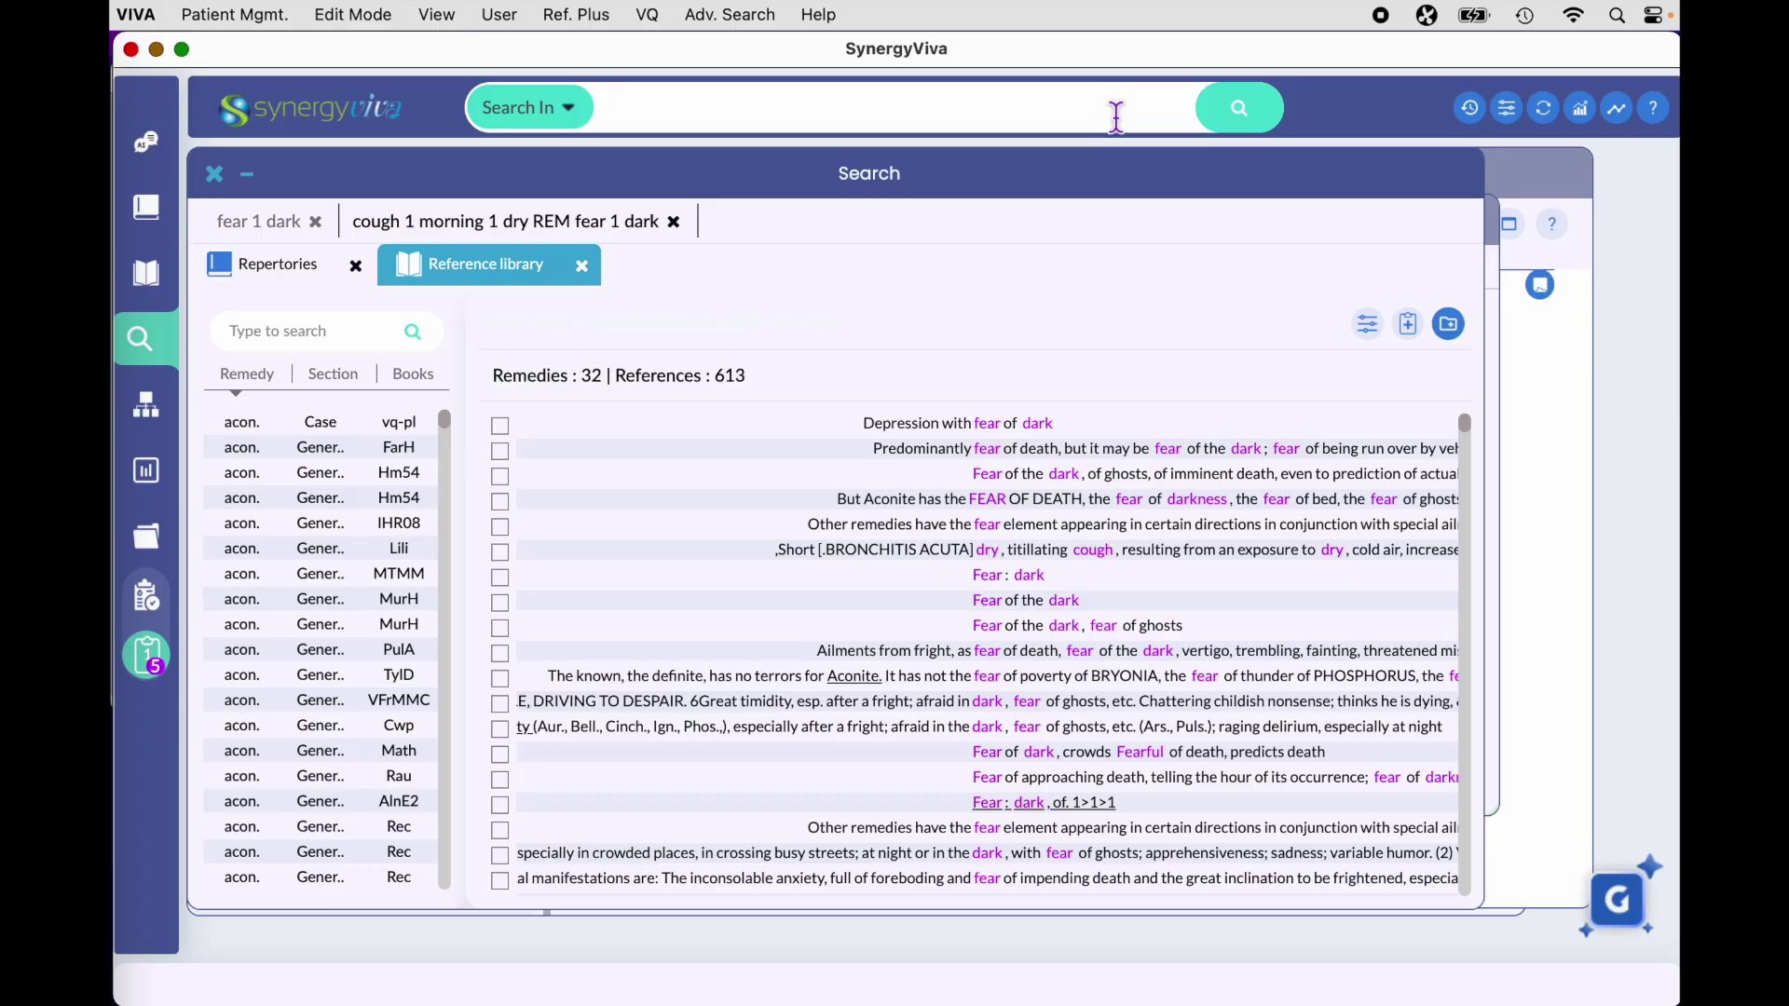
{"action": "type", "text": "fearful"}
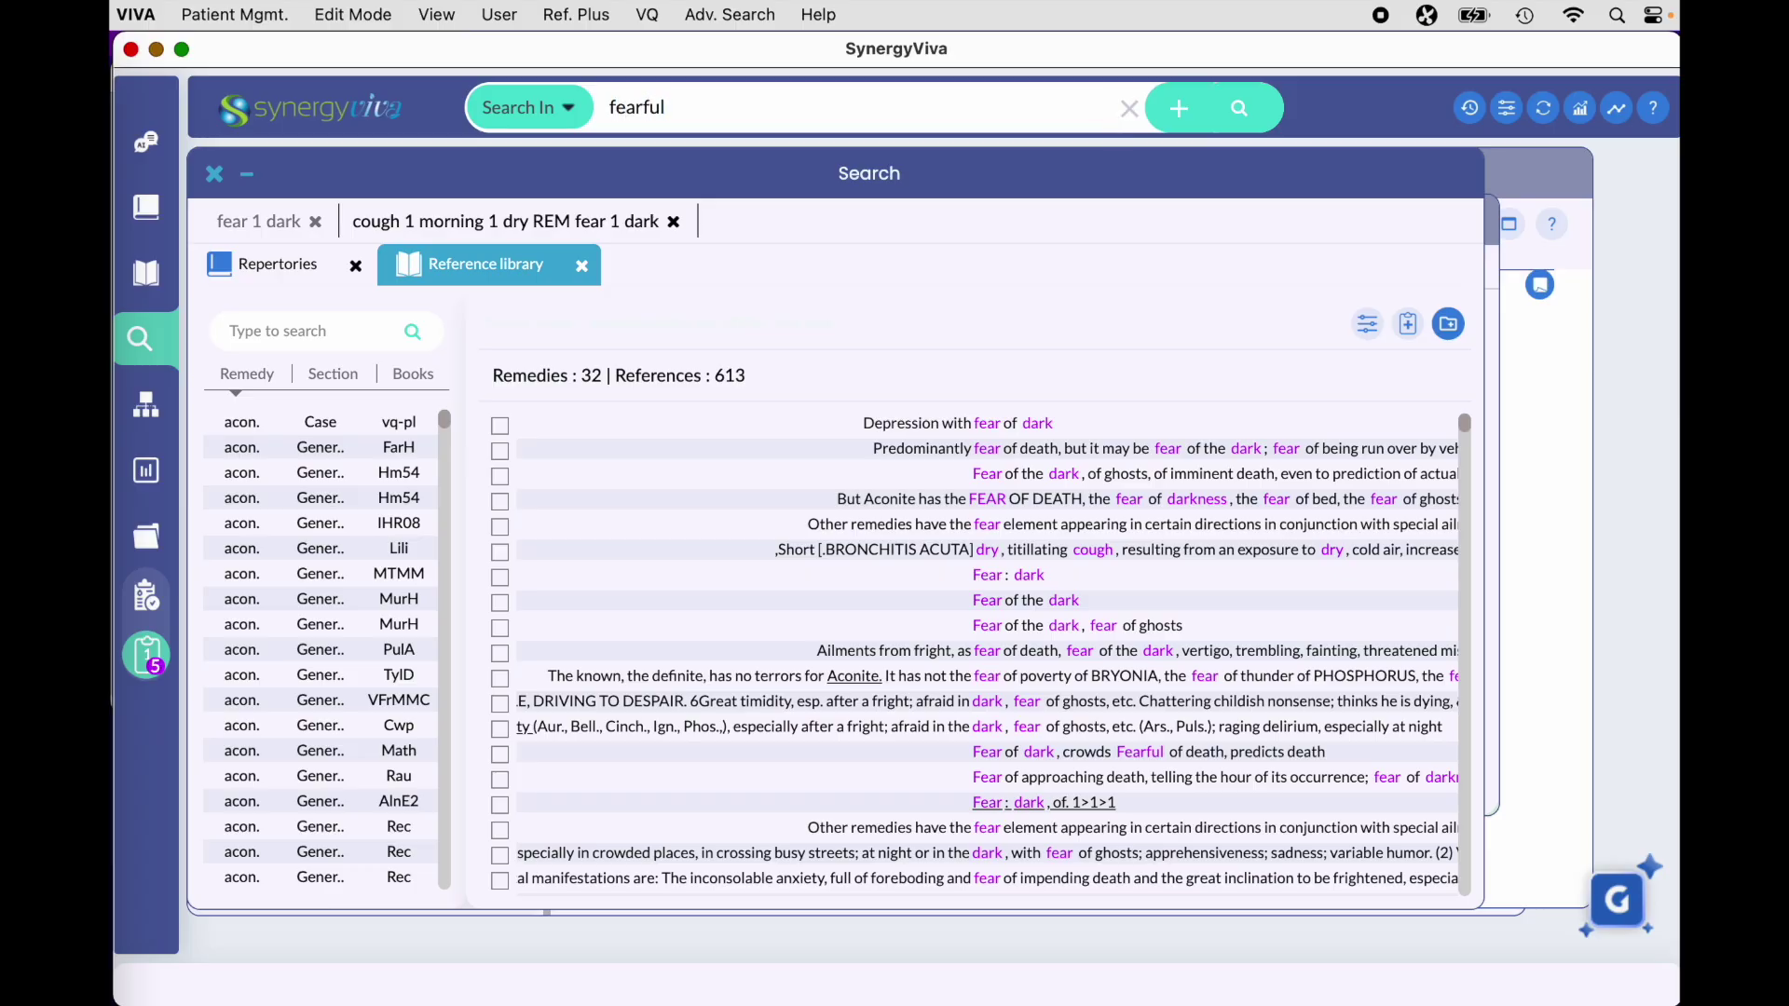
{"action": "left_click", "coordinate": [1582, 132]}
{"action": "left_click", "coordinate": [1449, 160]}
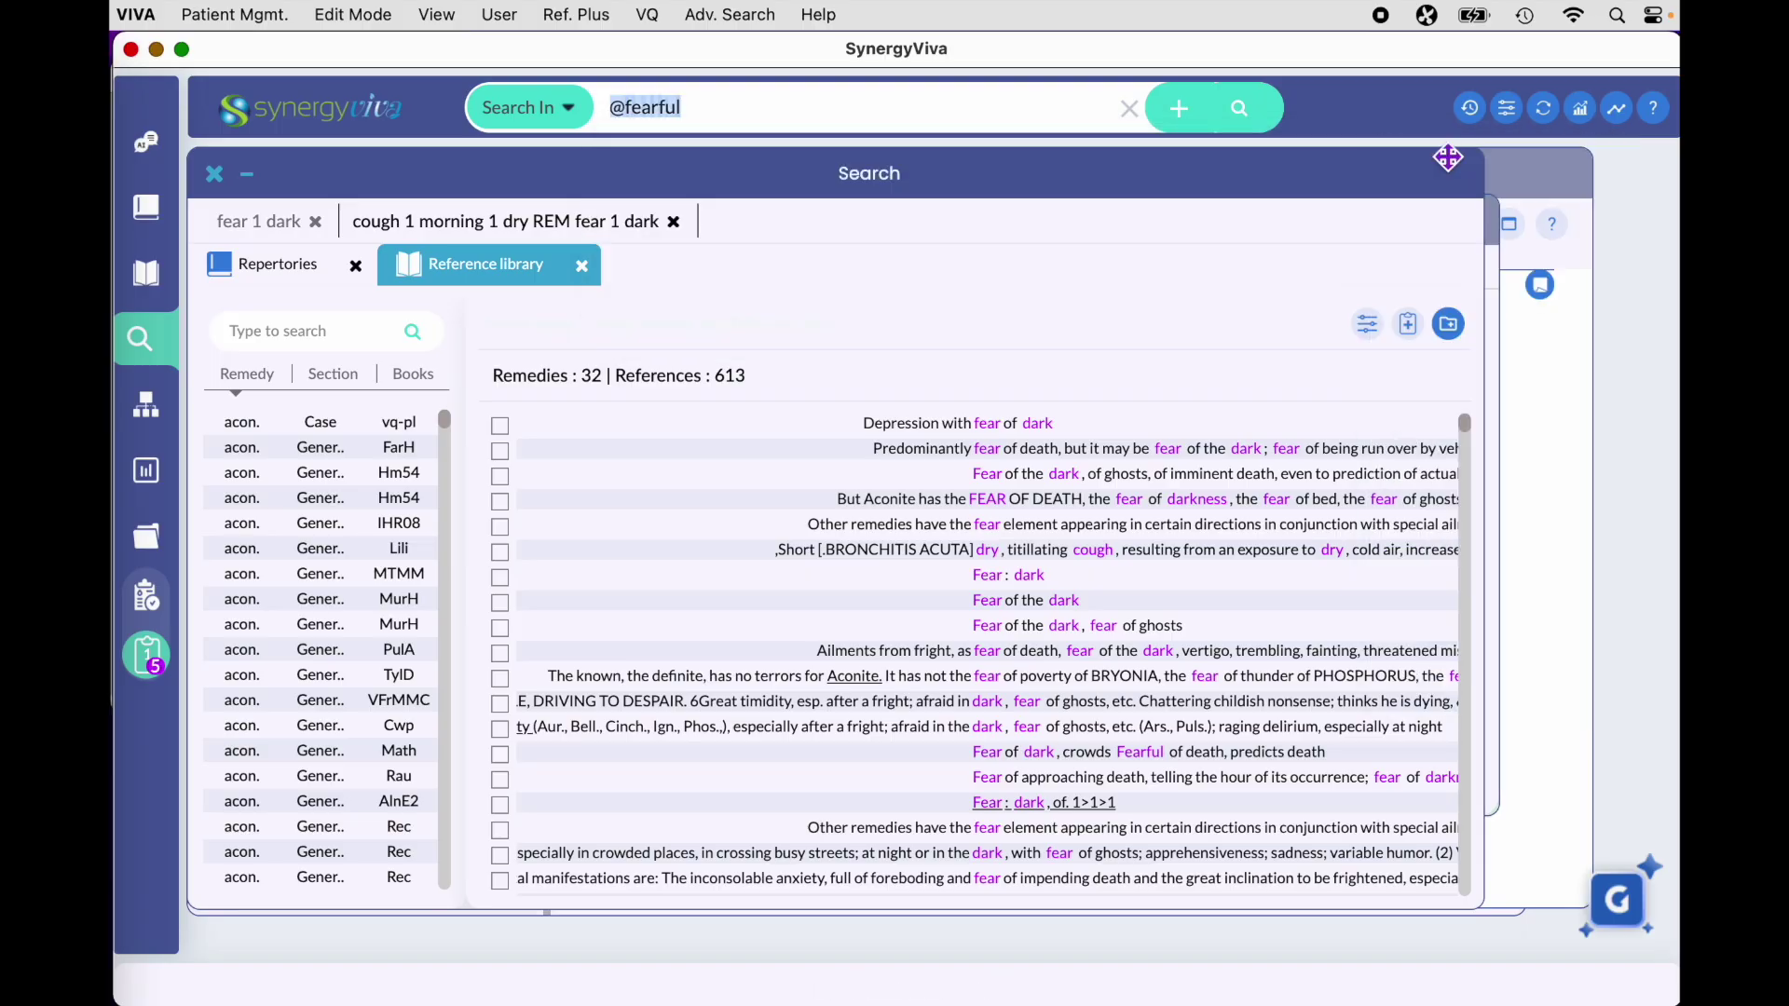
{"action": "left_click", "coordinate": [750, 108]}
{"action": "left_click", "coordinate": [1242, 113]}
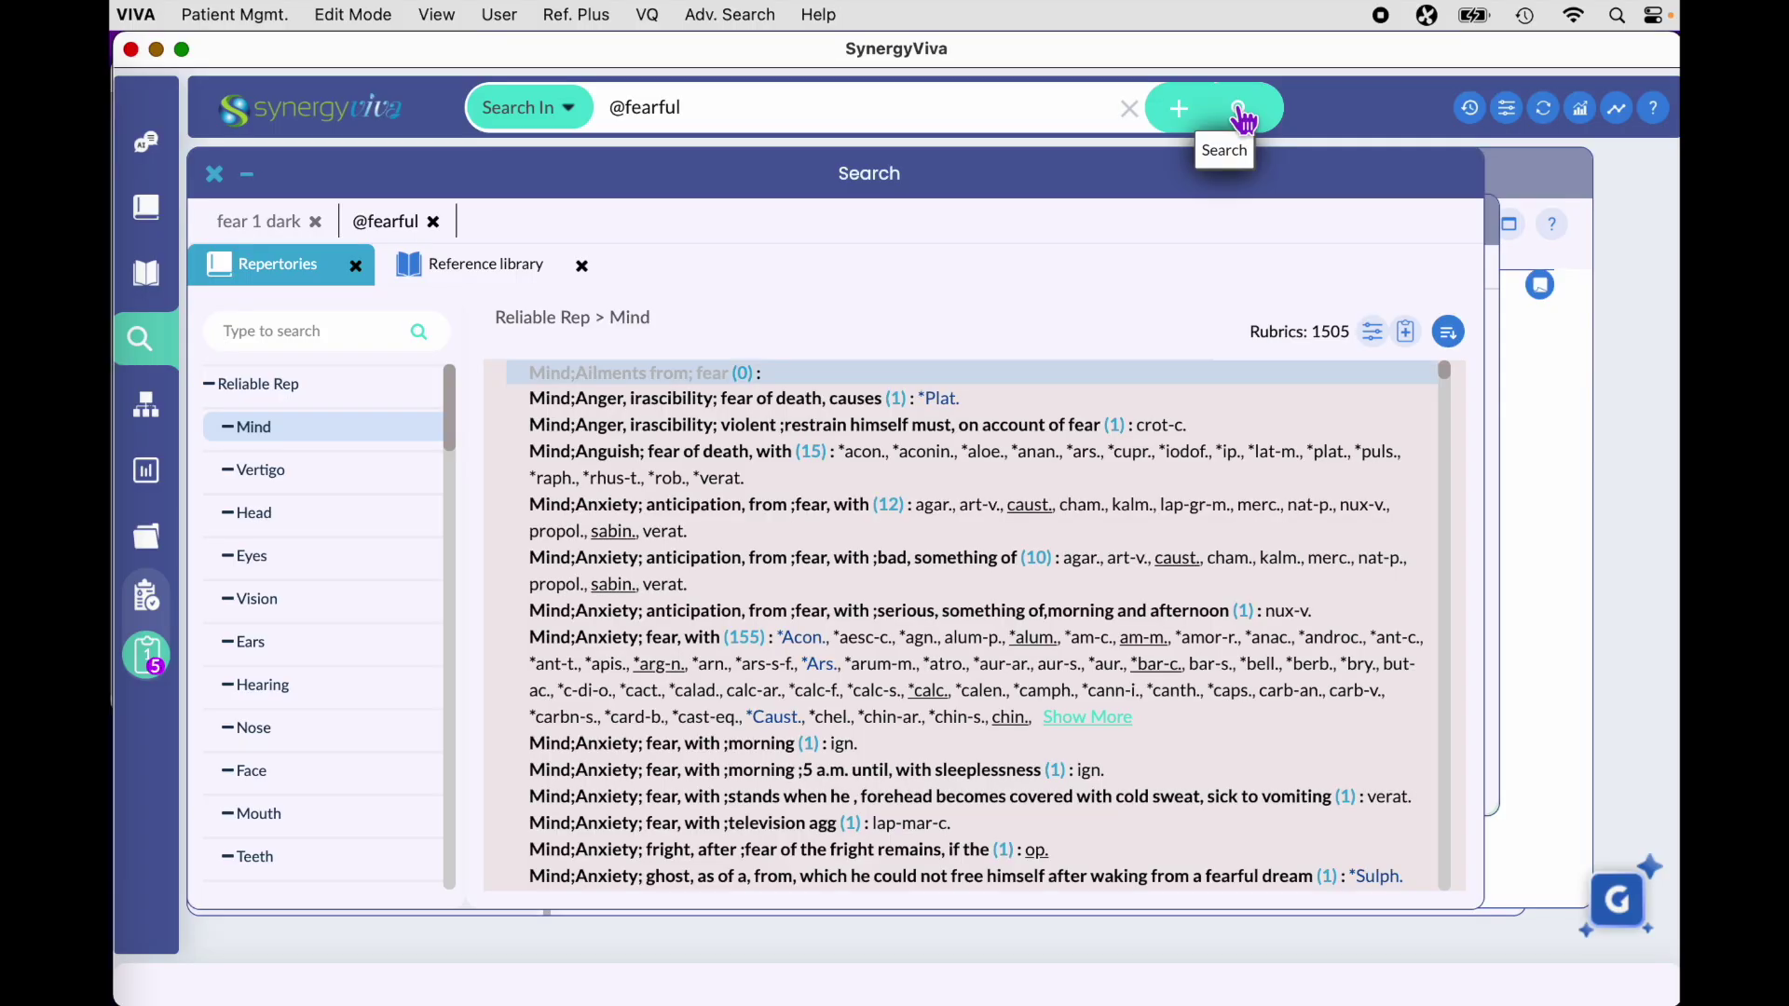
Step: Browse the 1053-remedy, 5470-reference Reference library matches, then clear the query
{"action": "left_click", "coordinate": [485, 267]}
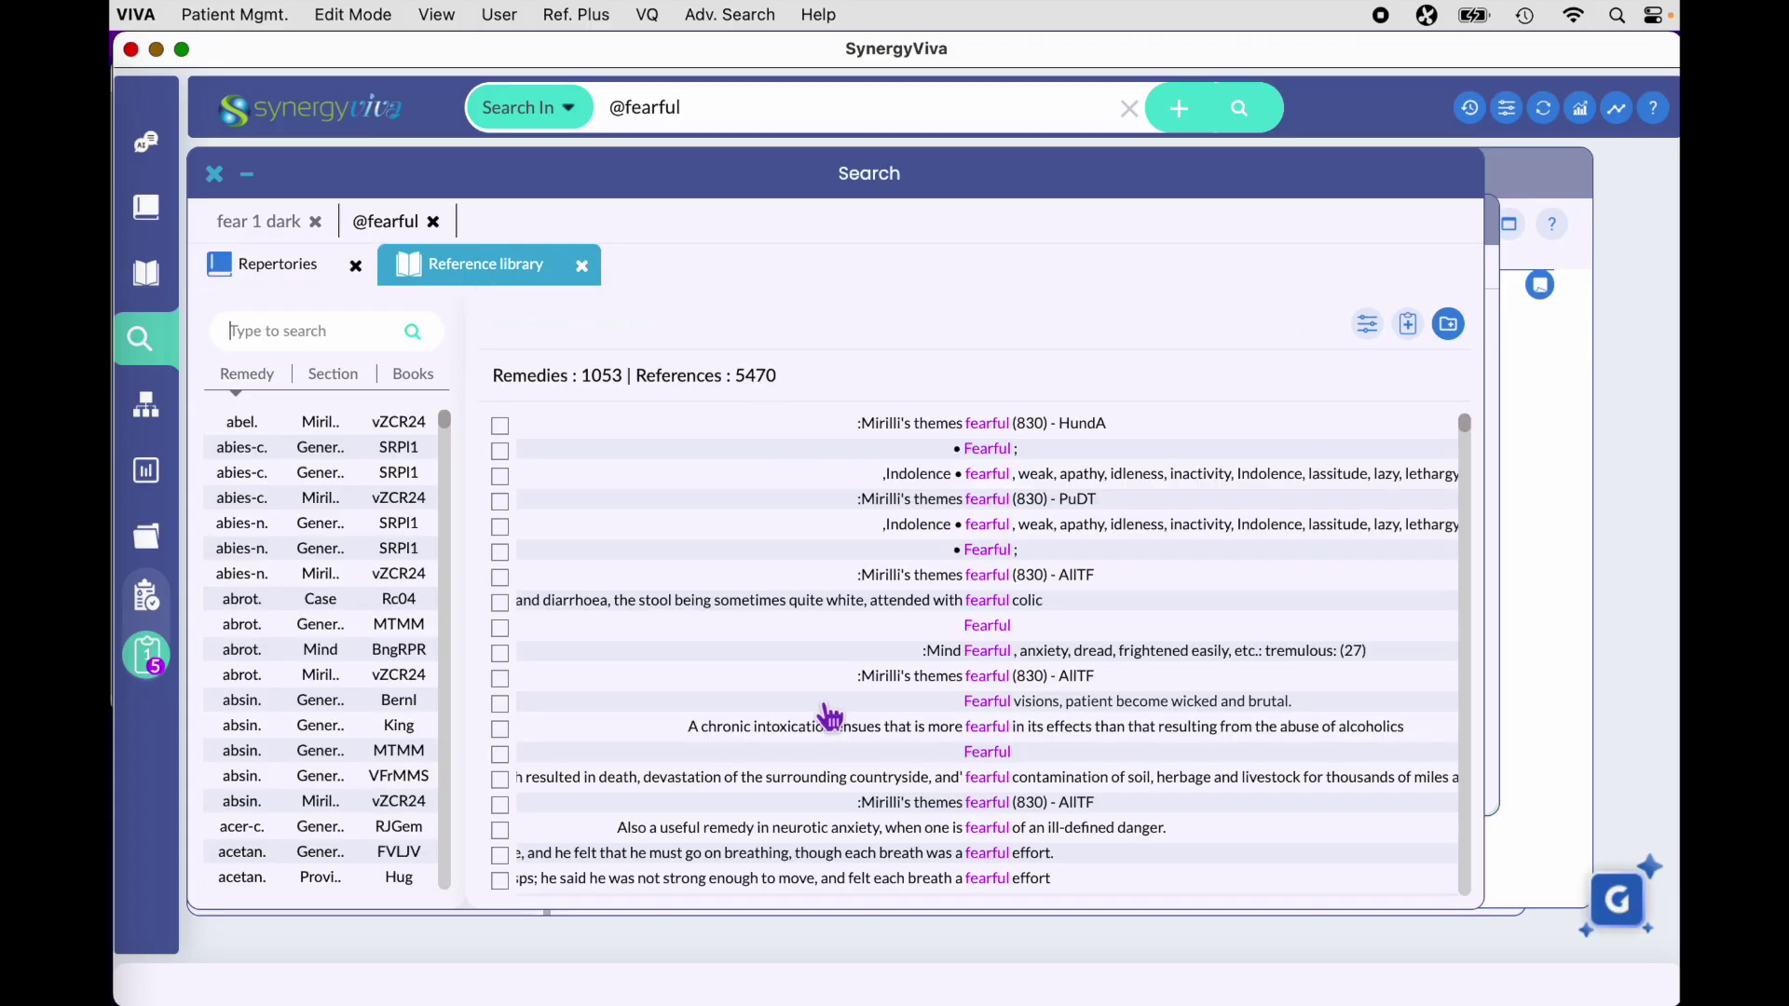
{"action": "scroll", "coordinate": [820, 709], "scroll_direction": "down", "scroll_amount": 4}
{"action": "scroll", "coordinate": [820, 710], "scroll_direction": "down", "scroll_amount": 3}
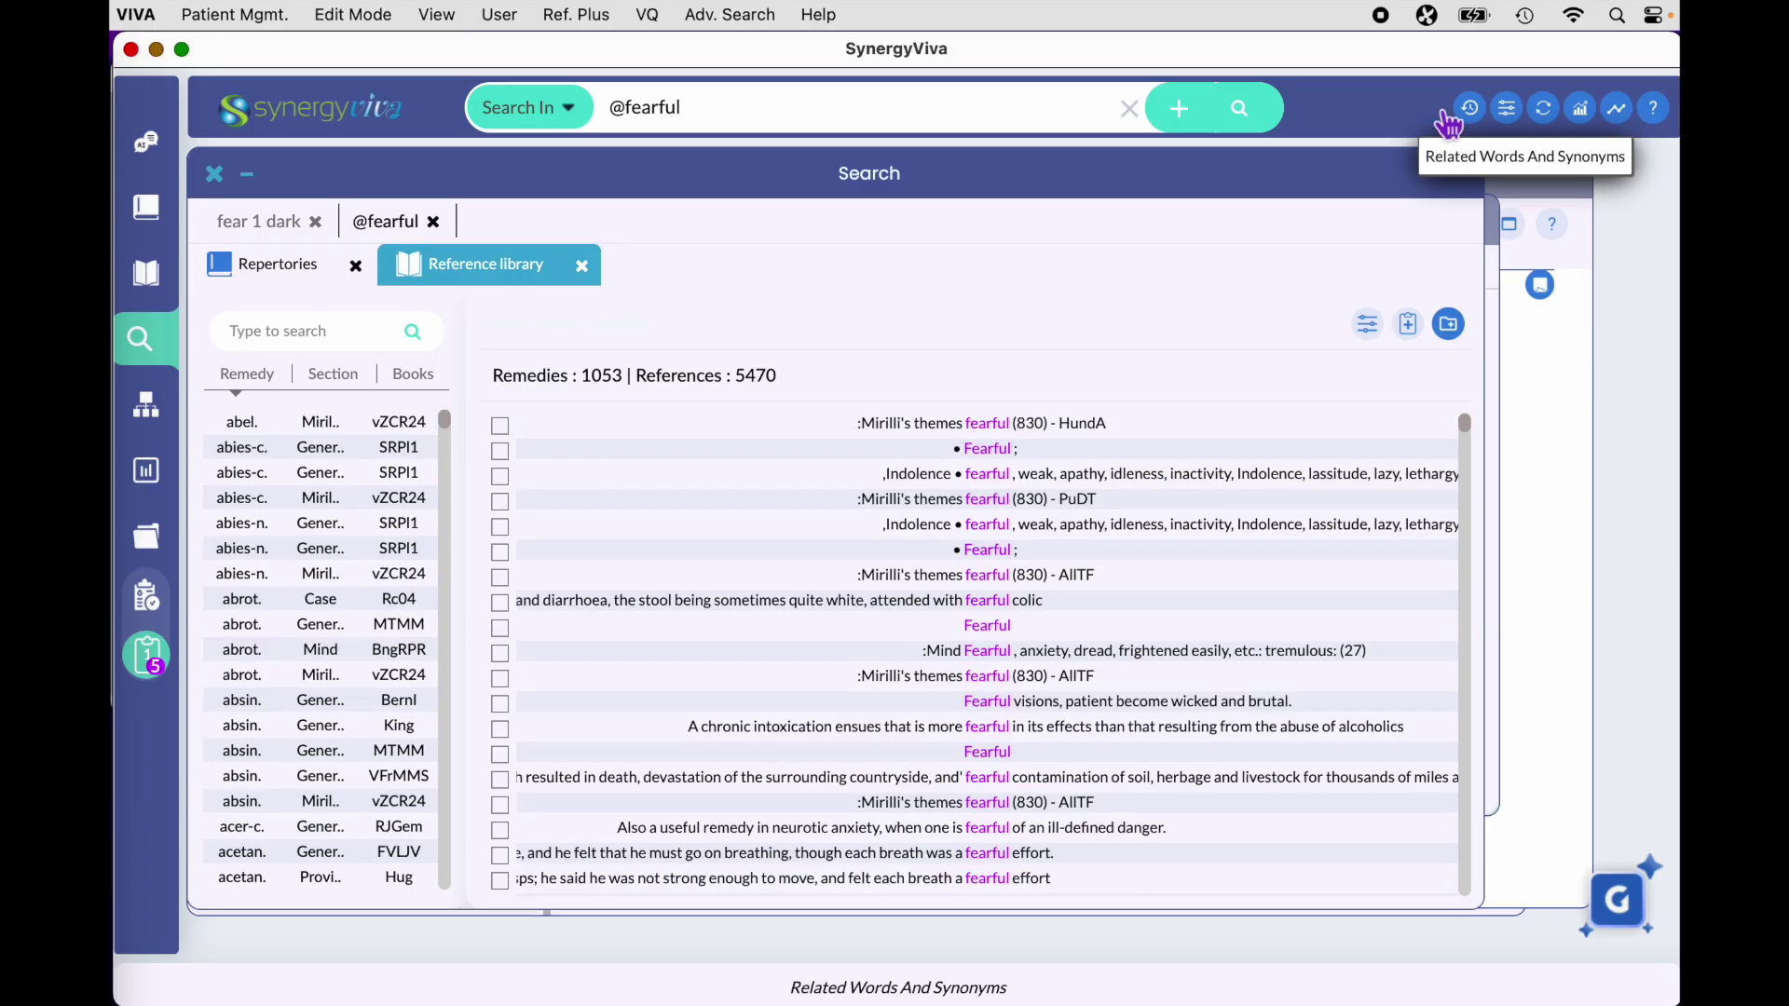
{"action": "left_click", "coordinate": [1131, 110]}
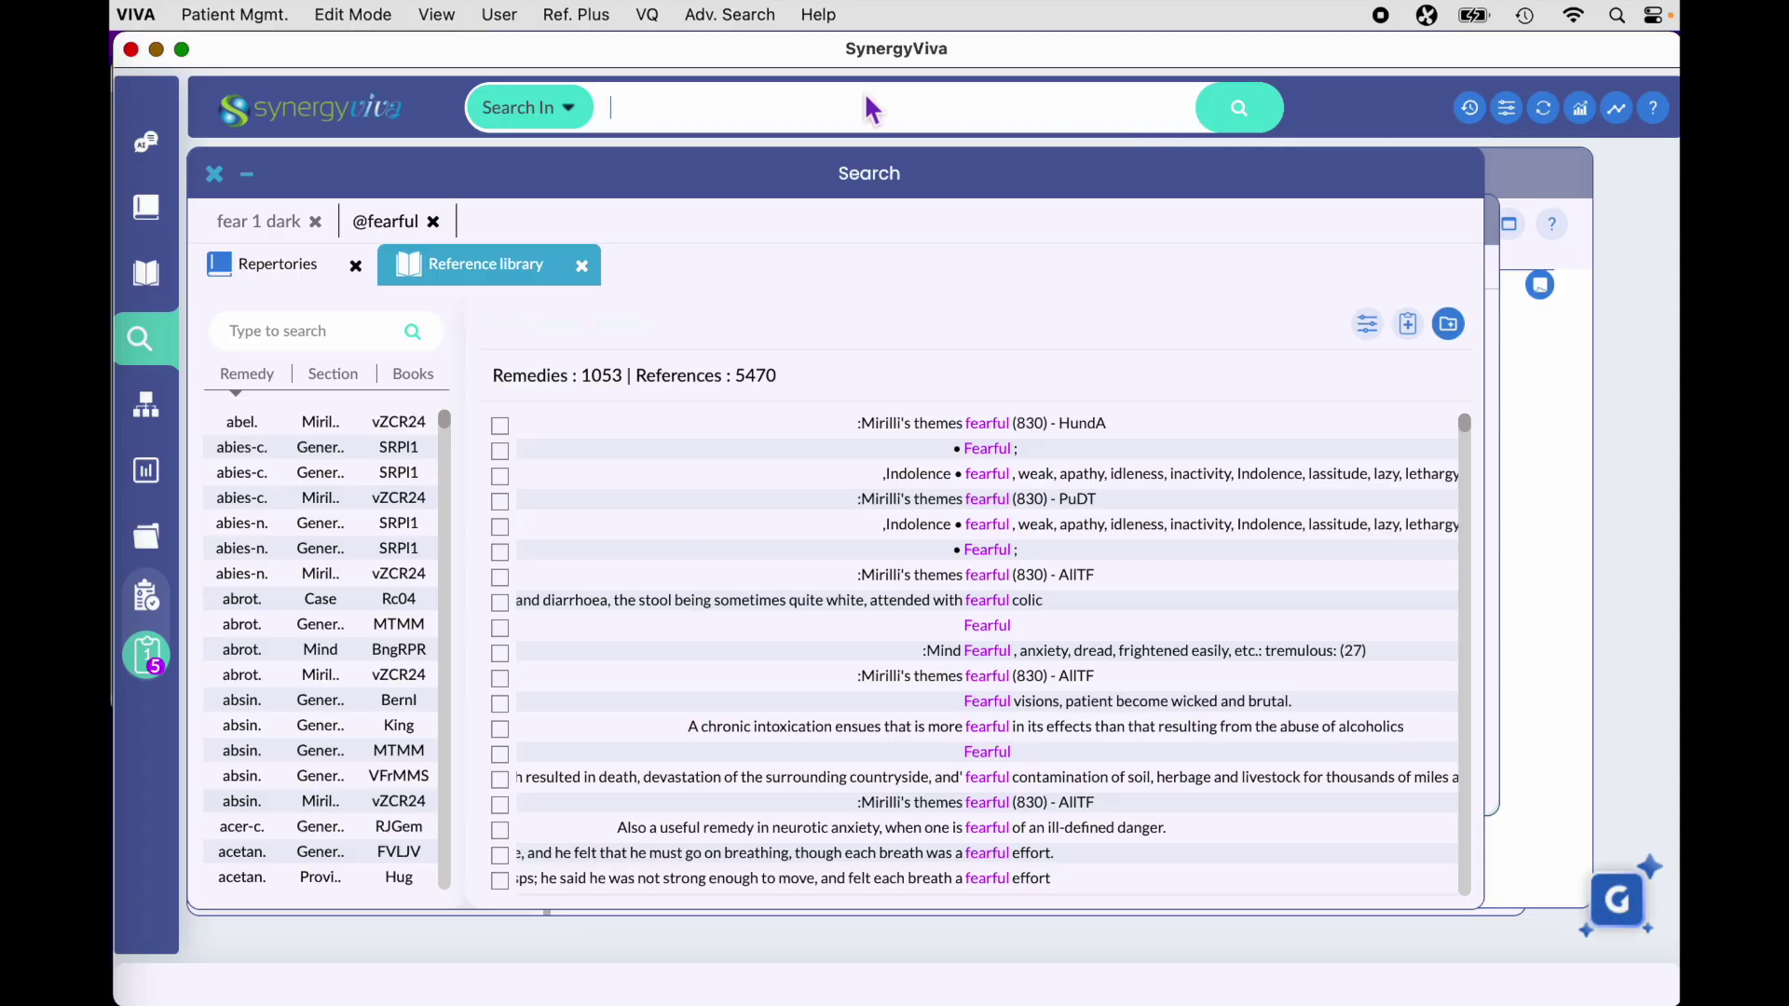
Step: Enter 'washing eruption aggravation' and restrict it to the Solanaceae (Nightshade) Pl-Cronq. family
{"action": "type", "text": "washing"}
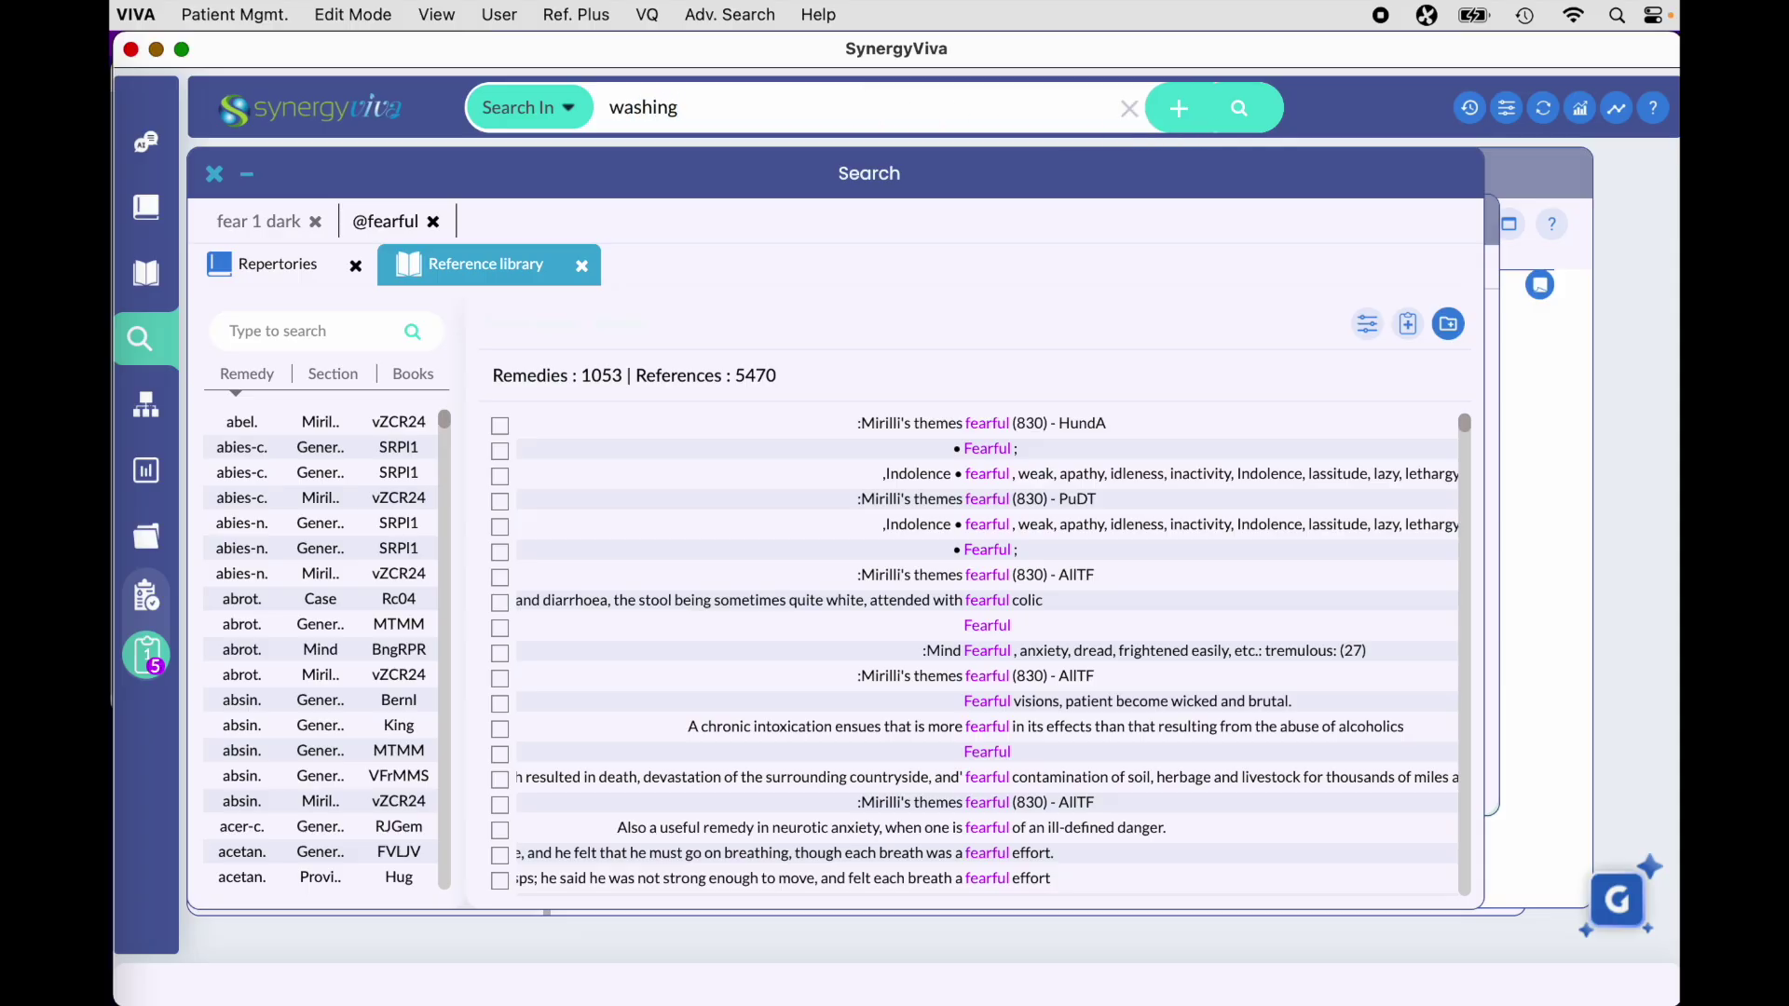
{"action": "type", "text": " eruption aggrava"}
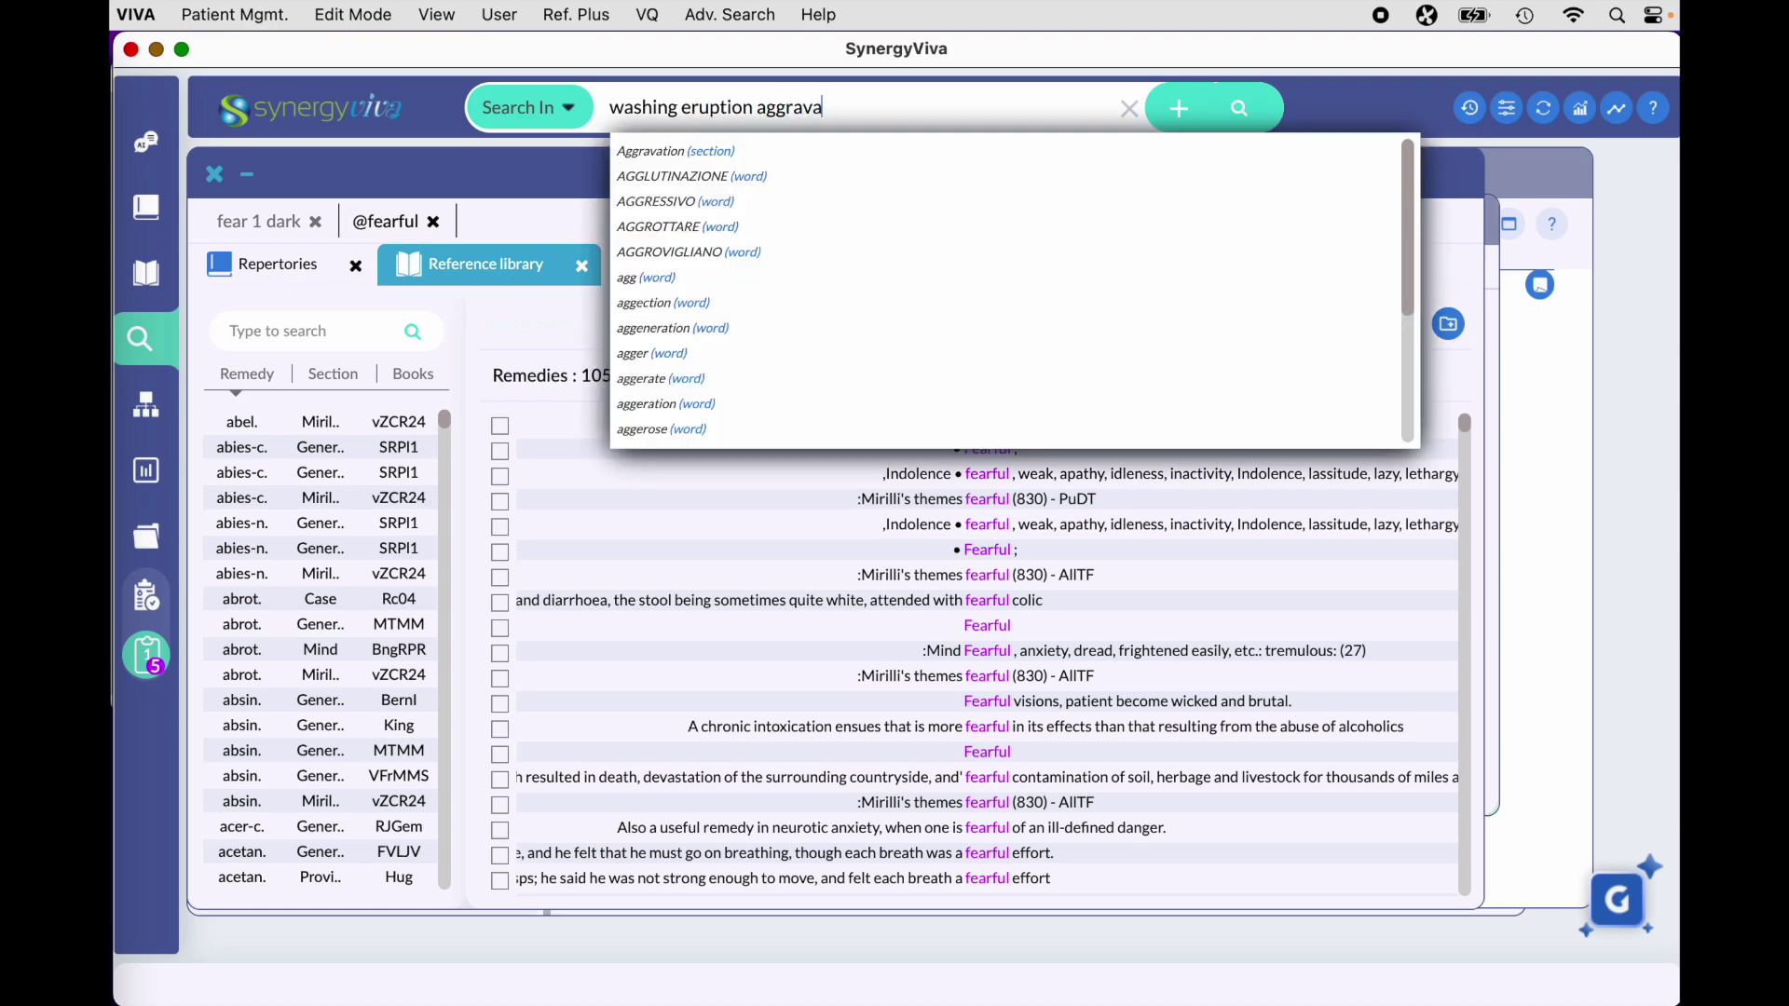
{"action": "type", "text": "tion"}
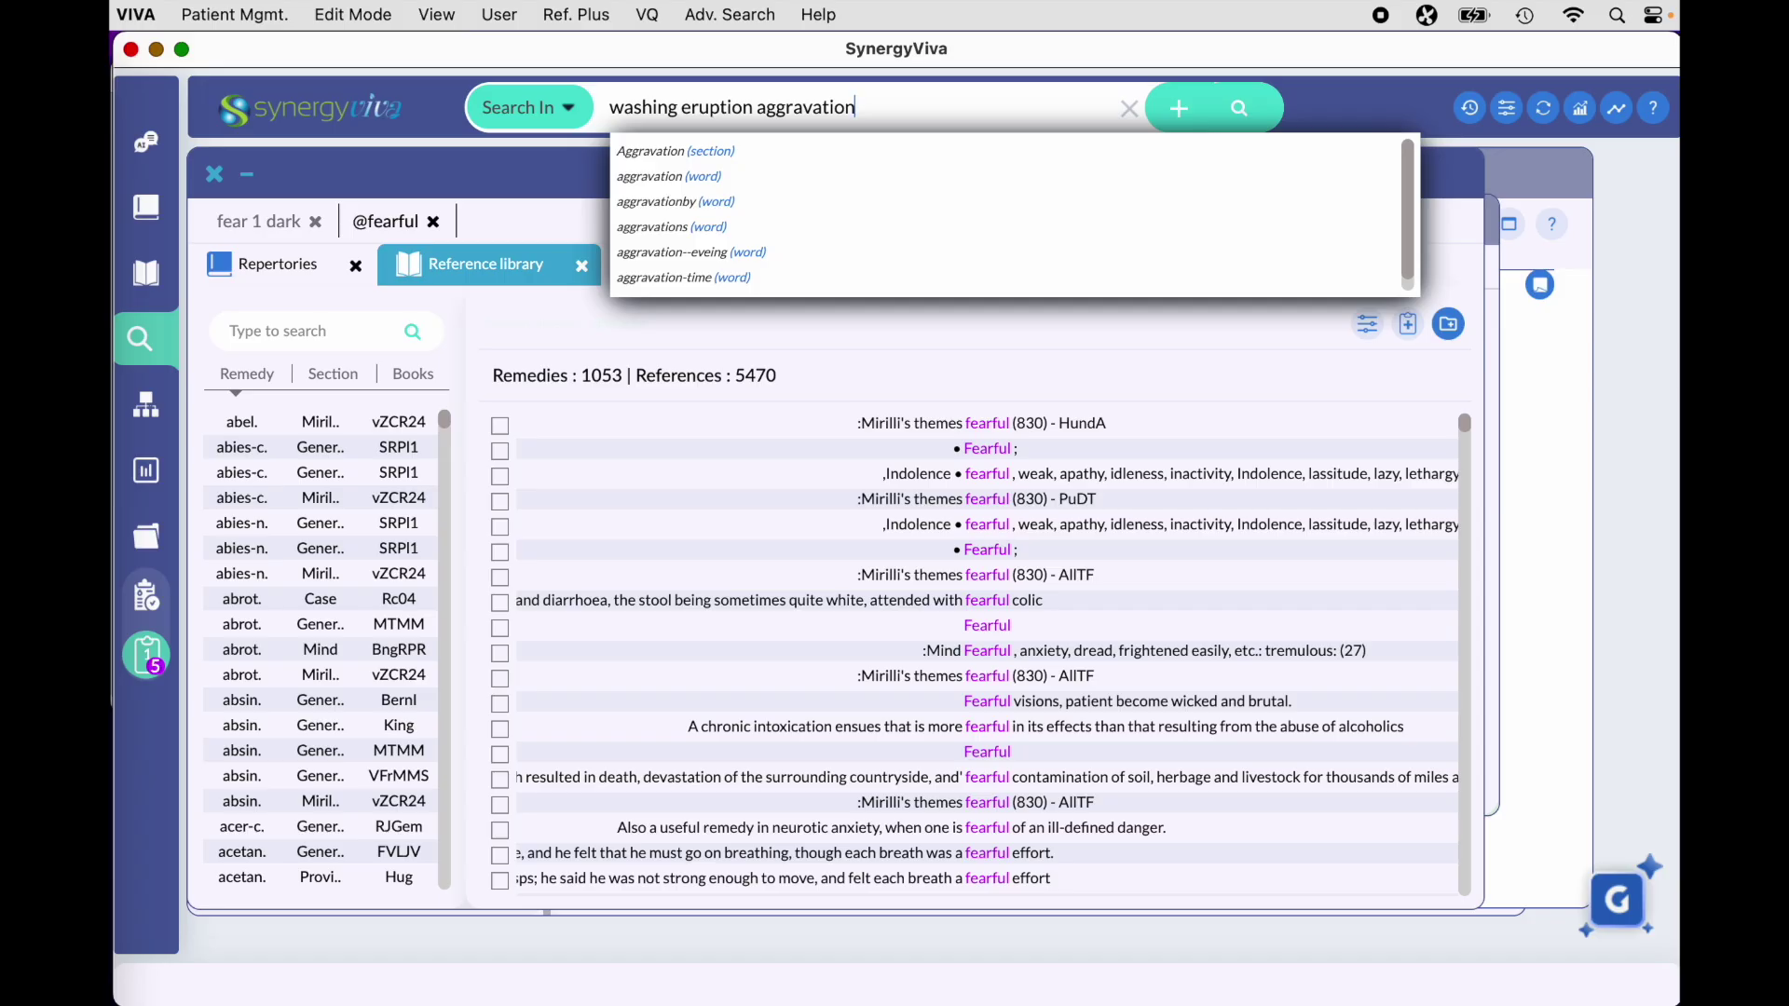
{"action": "key", "text": "Escape"}
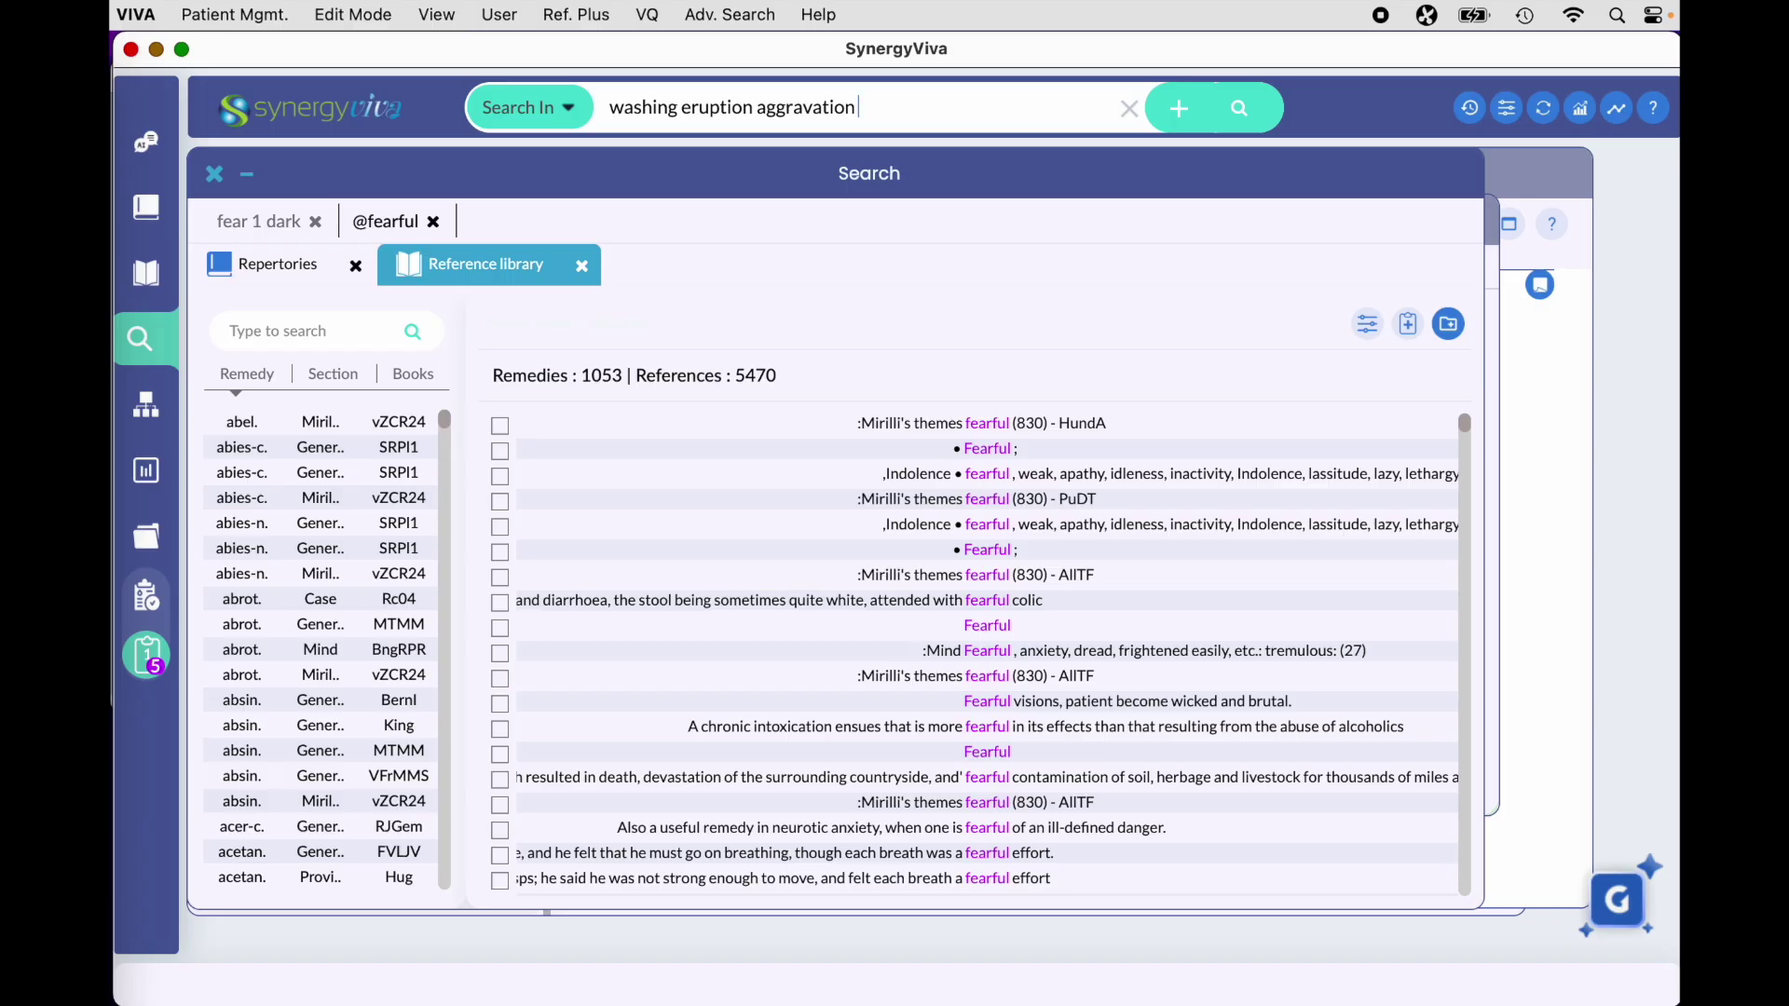
{"action": "type", "text": "solanac"}
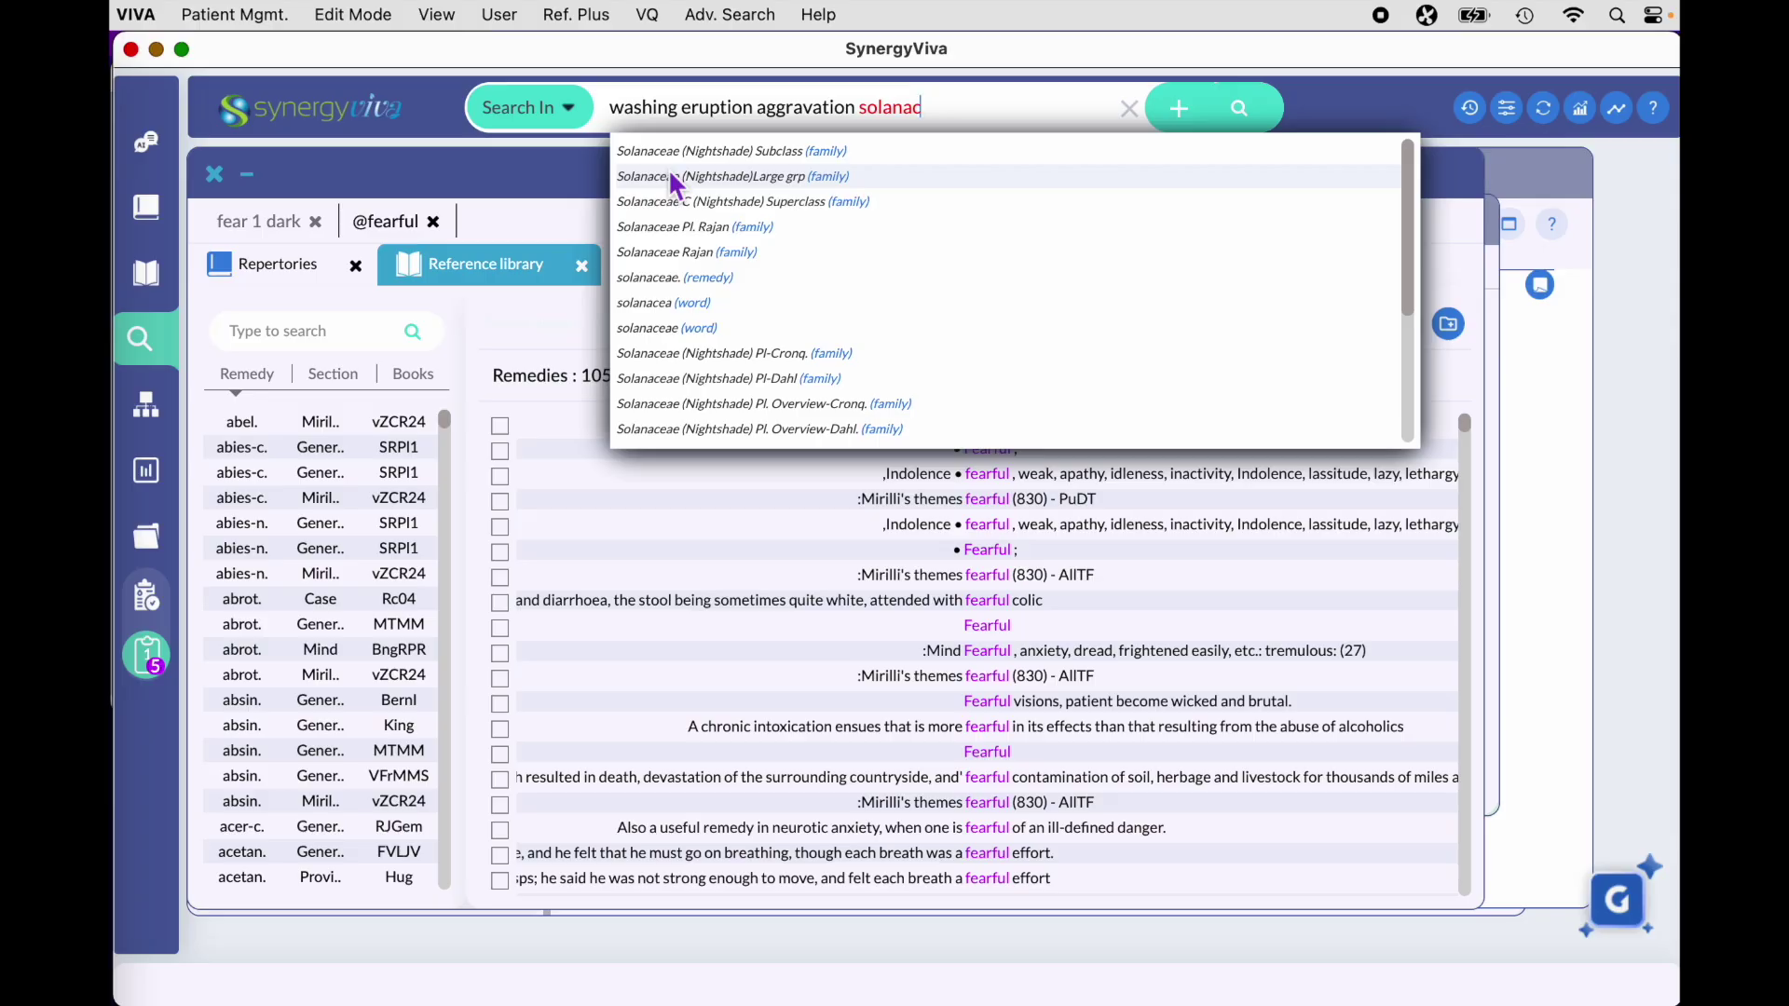
{"action": "left_click", "coordinate": [834, 354]}
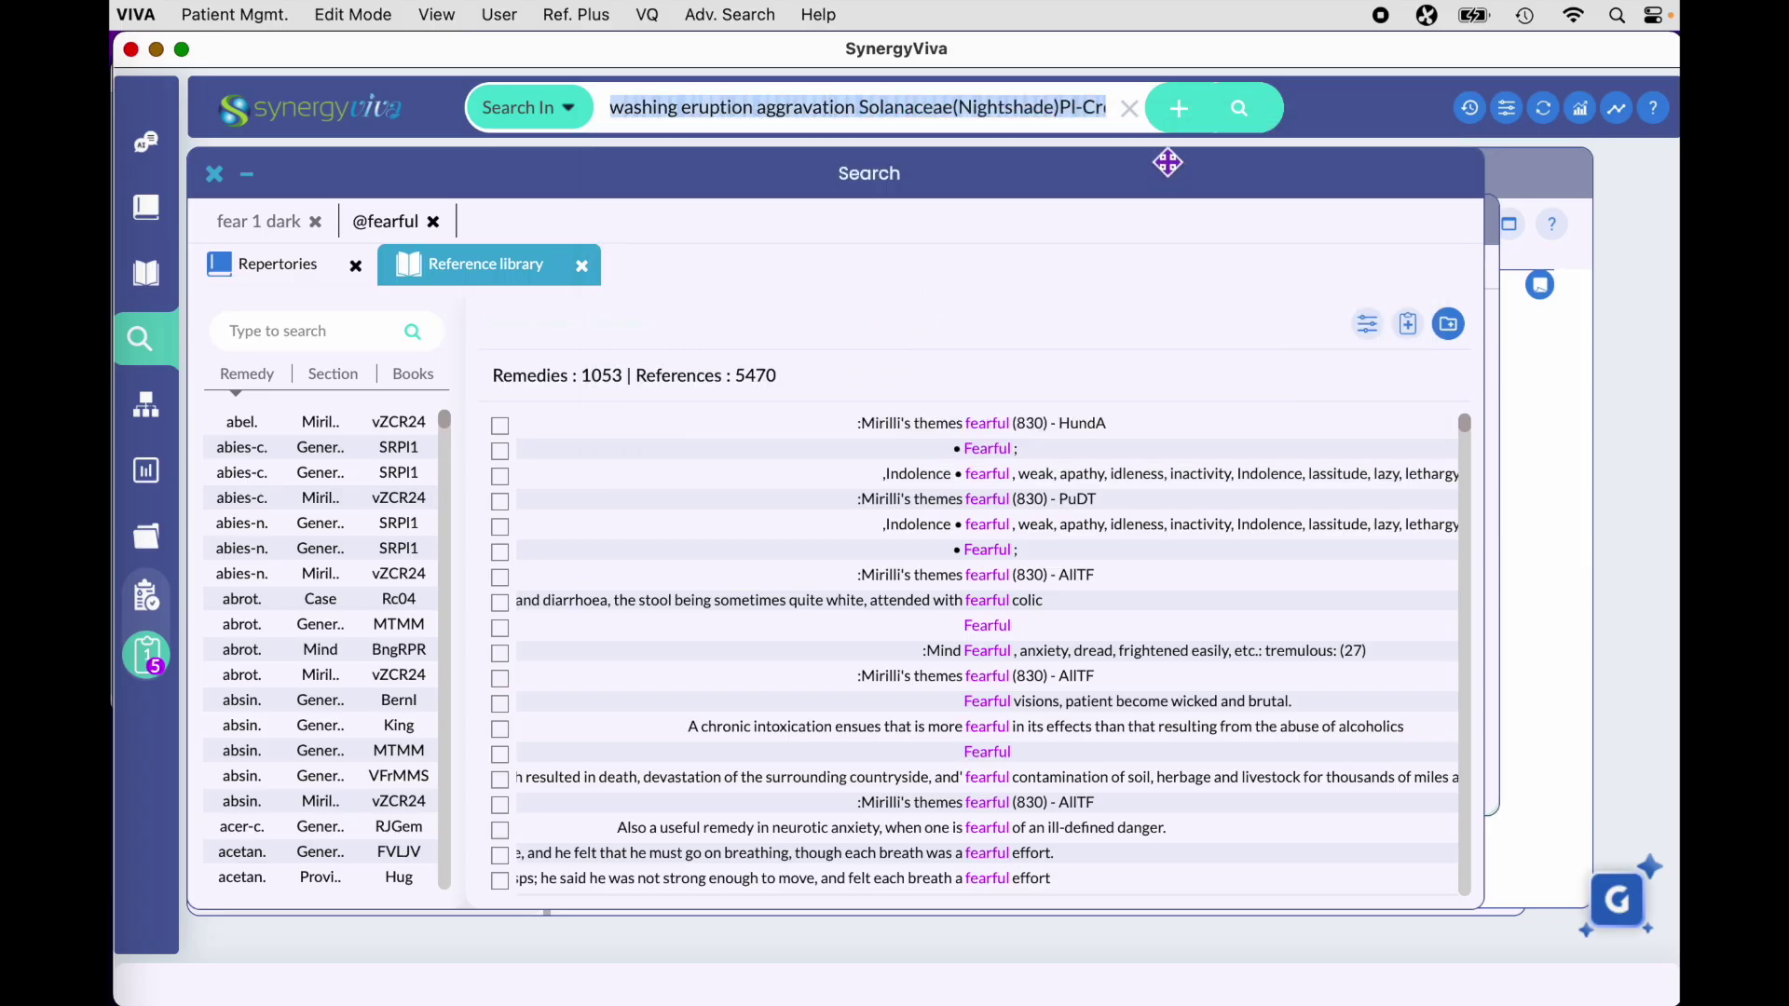
Step: Run the Solanaceae search, view Complete 2024 Repertory's Skin rubrics, then the Reference library matches
{"action": "left_click", "coordinate": [1249, 113]}
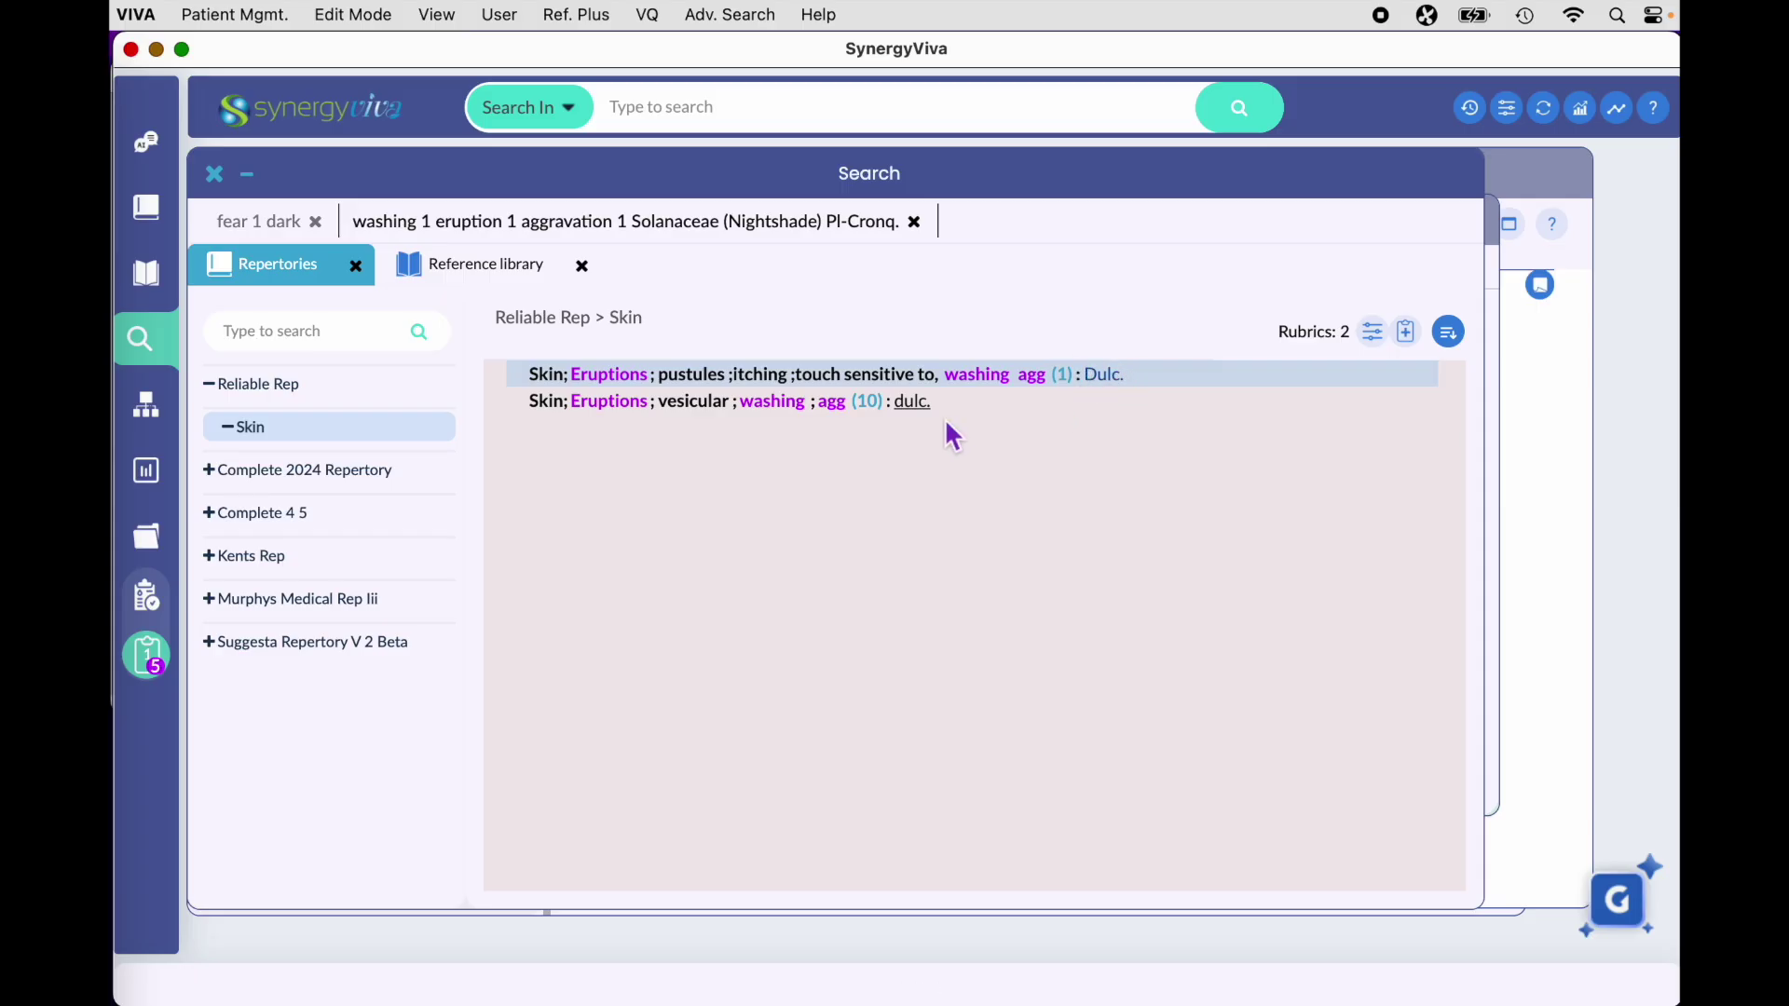
{"action": "left_click", "coordinate": [357, 480]}
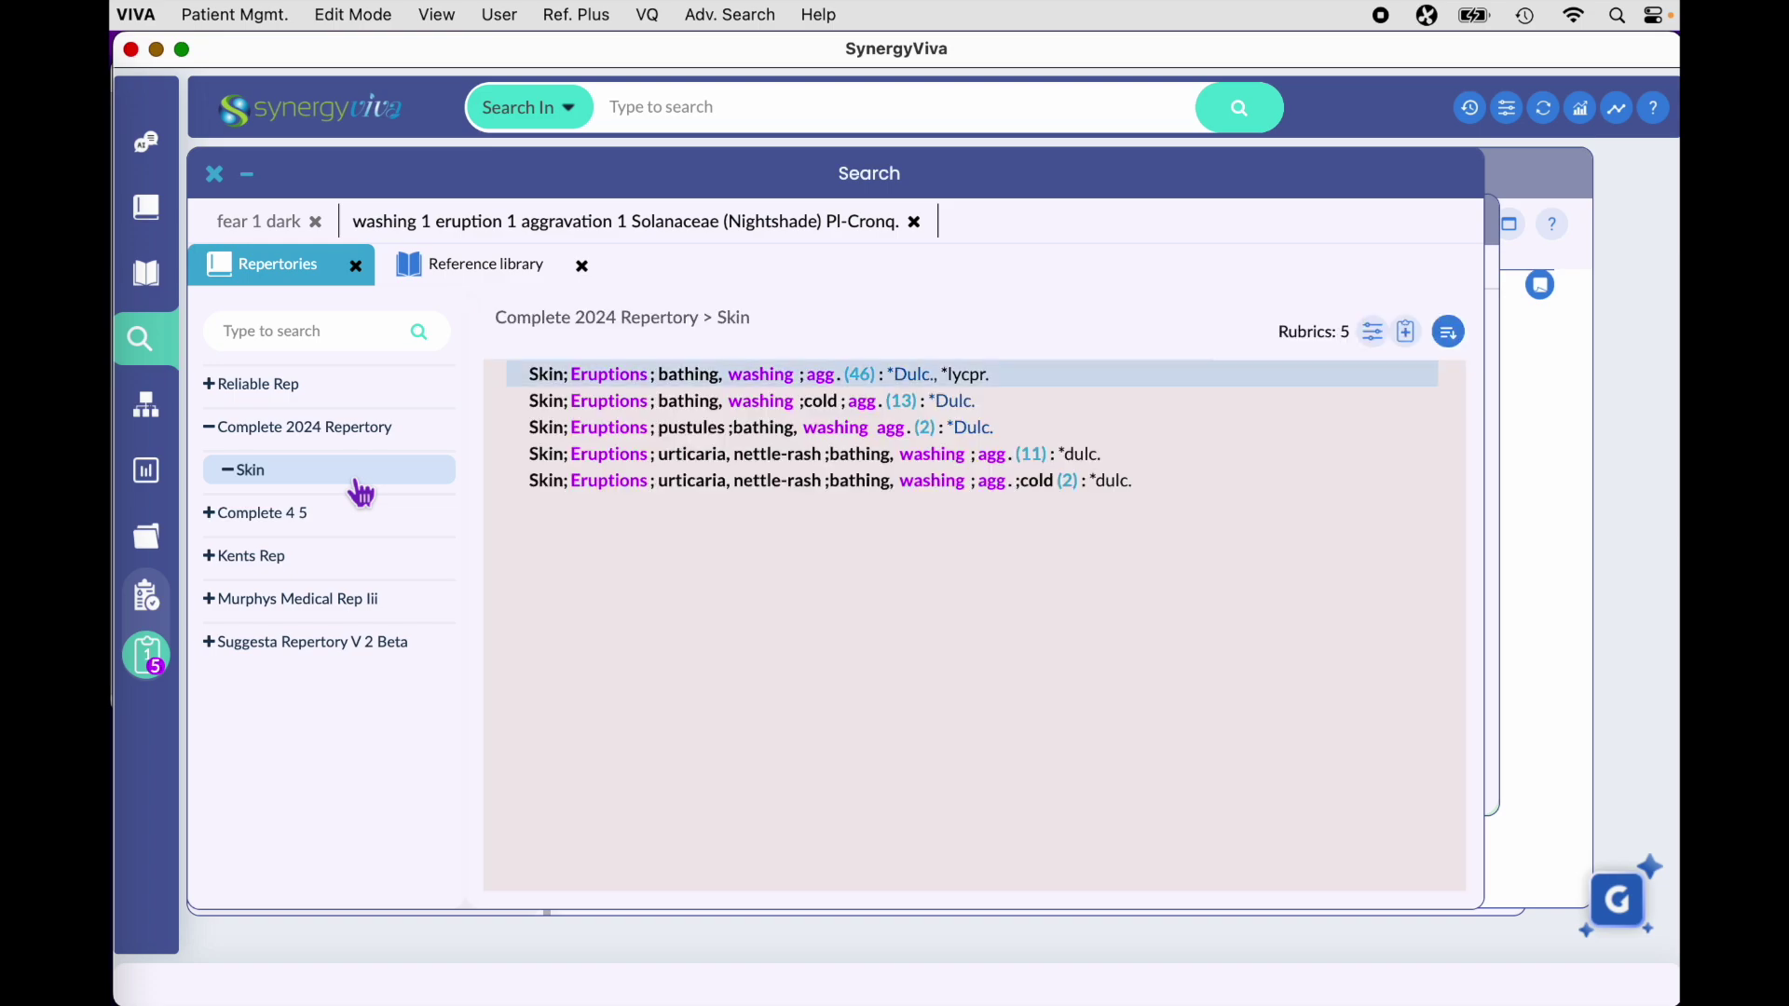
{"action": "left_click", "coordinate": [491, 269]}
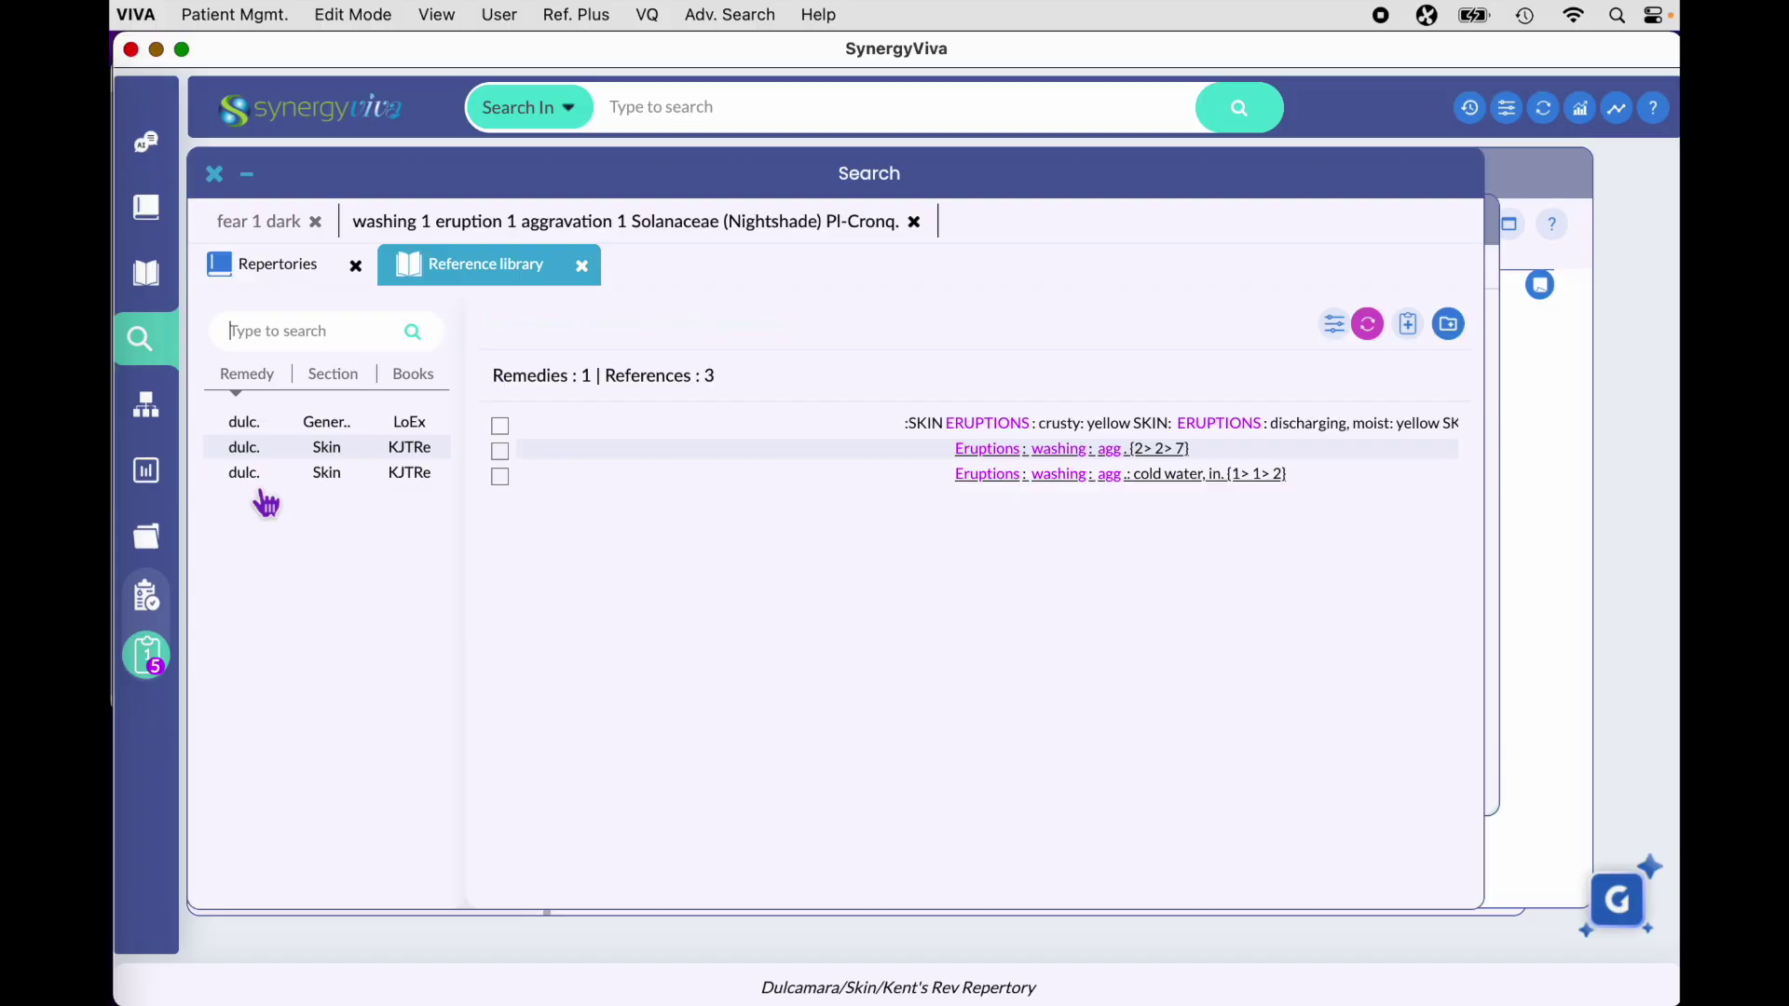